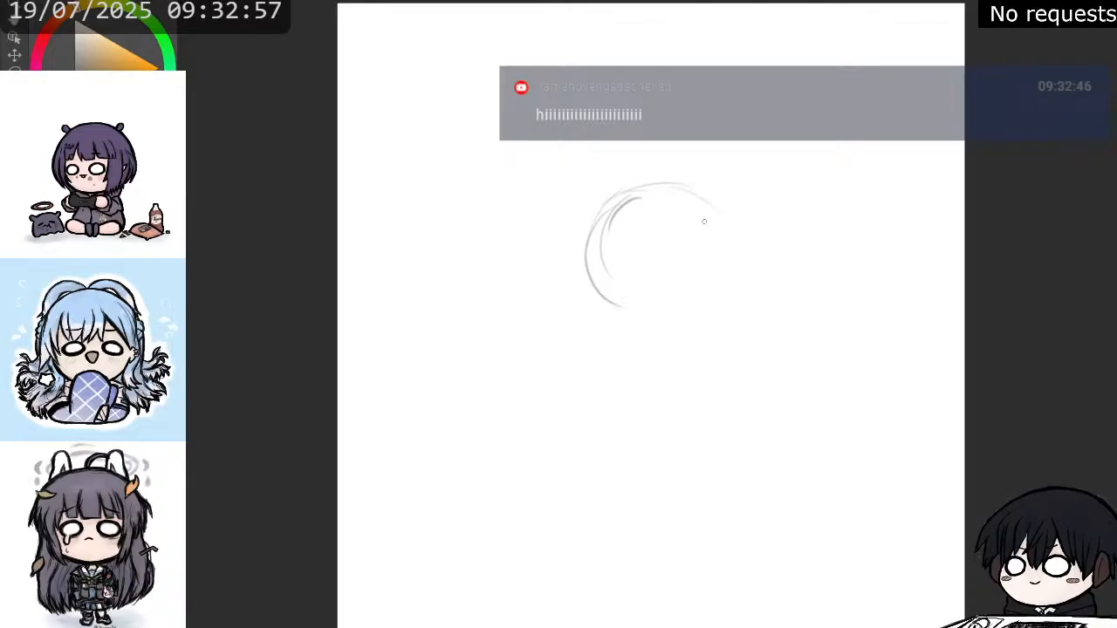
- Sketch a rough circle for the character's head in the upper middle of the canvas using loose overlapping strokes
{"action": "left_click_drag", "start_coordinate": [688, 195], "coordinate": [729, 250]}
{"action": "left_click_drag", "start_coordinate": [657, 193], "coordinate": [709, 211]}
{"action": "left_click_drag", "start_coordinate": [653, 185], "coordinate": [580, 269]}
{"action": "left_click_drag", "start_coordinate": [615, 198], "coordinate": [590, 298]}
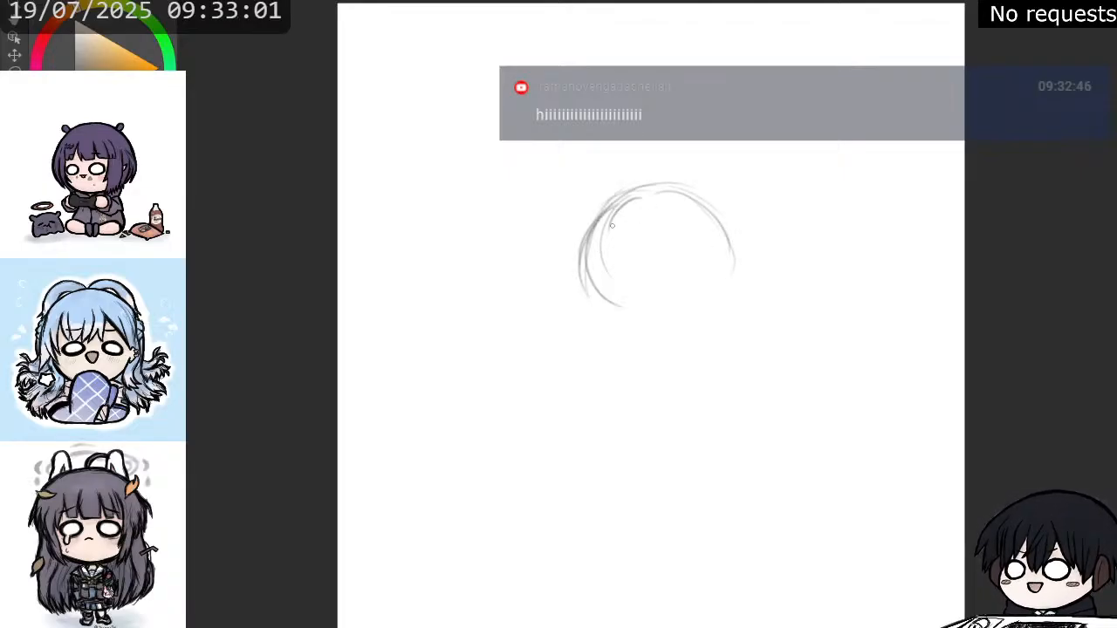
{"action": "left_click_drag", "start_coordinate": [618, 199], "coordinate": [576, 321]}
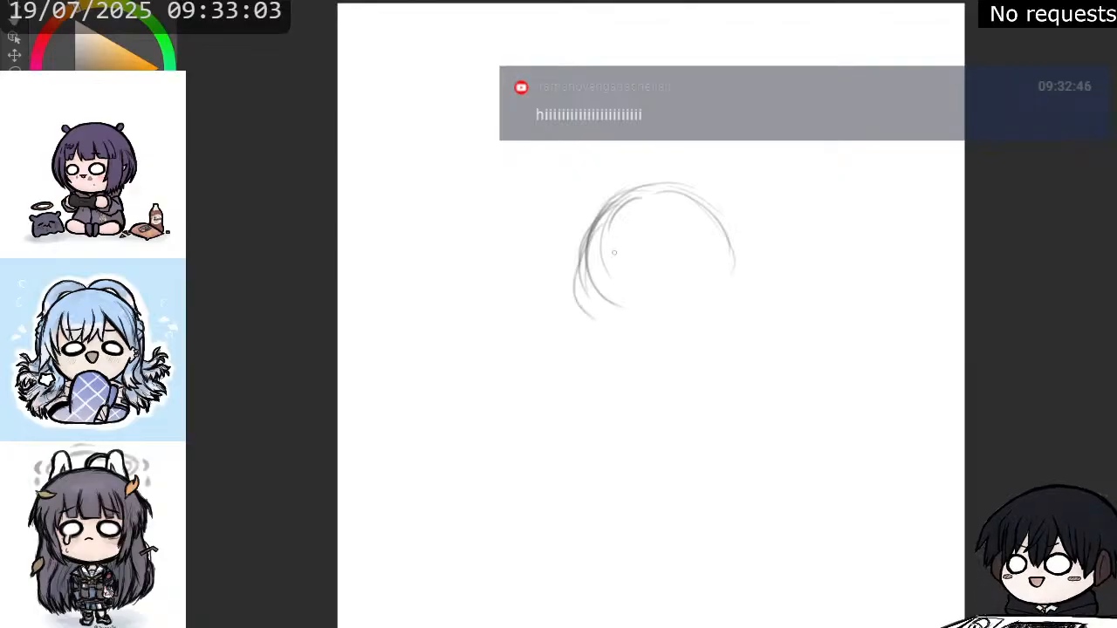
{"action": "left_click_drag", "start_coordinate": [611, 244], "coordinate": [587, 342]}
{"action": "mouse_move", "coordinate": [572, 270]}
{"action": "left_mouse_down"}
{"action": "mouse_move", "coordinate": [609, 278]}
{"action": "mouse_move", "coordinate": [655, 353]}
{"action": "left_mouse_up"}
{"action": "left_click_drag", "start_coordinate": [565, 316], "coordinate": [656, 358]}
{"action": "mouse_move", "coordinate": [569, 298]}
{"action": "left_mouse_down"}
{"action": "mouse_move", "coordinate": [663, 344]}
{"action": "mouse_move", "coordinate": [568, 259]}
{"action": "mouse_move", "coordinate": [568, 273]}
{"action": "mouse_move", "coordinate": [615, 230]}
{"action": "mouse_move", "coordinate": [681, 200]}
{"action": "left_mouse_up"}
{"action": "mouse_move", "coordinate": [649, 194]}
{"action": "left_mouse_down"}
{"action": "mouse_move", "coordinate": [705, 202]}
{"action": "mouse_move", "coordinate": [742, 246]}
{"action": "left_mouse_up"}
{"action": "left_click_drag", "start_coordinate": [702, 204], "coordinate": [747, 251]}
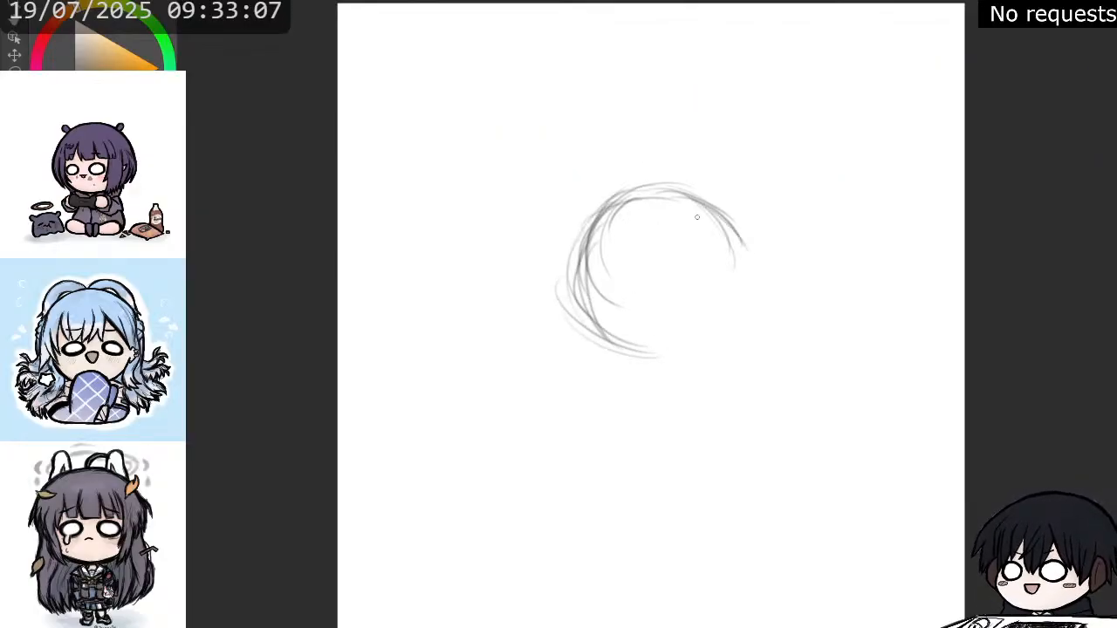
{"action": "mouse_move", "coordinate": [709, 208]}
{"action": "left_mouse_down"}
{"action": "mouse_move", "coordinate": [755, 272]}
{"action": "mouse_move", "coordinate": [740, 242]}
{"action": "mouse_move", "coordinate": [732, 286]}
{"action": "mouse_move", "coordinate": [749, 320]}
{"action": "mouse_move", "coordinate": [752, 292]}
{"action": "mouse_move", "coordinate": [725, 328]}
{"action": "mouse_move", "coordinate": [658, 366]}
{"action": "left_mouse_up"}
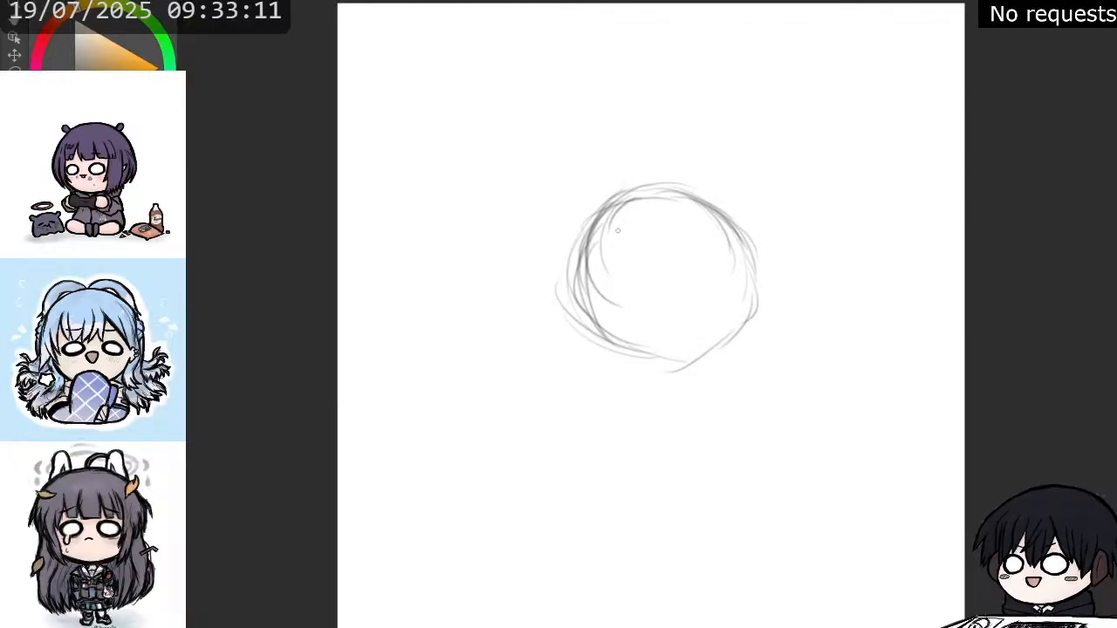
- Draw a vertical centre guideline through the head circle from its crown to the chin
{"action": "mouse_move", "coordinate": [623, 192]}
{"action": "left_mouse_down"}
{"action": "mouse_move", "coordinate": [576, 262]}
{"action": "mouse_move", "coordinate": [567, 323]}
{"action": "mouse_move", "coordinate": [578, 354]}
{"action": "mouse_move", "coordinate": [581, 345]}
{"action": "mouse_move", "coordinate": [664, 367]}
{"action": "mouse_move", "coordinate": [693, 354]}
{"action": "mouse_move", "coordinate": [731, 288]}
{"action": "mouse_move", "coordinate": [712, 247]}
{"action": "mouse_move", "coordinate": [740, 228]}
{"action": "mouse_move", "coordinate": [676, 190]}
{"action": "mouse_move", "coordinate": [602, 209]}
{"action": "mouse_move", "coordinate": [676, 188]}
{"action": "mouse_move", "coordinate": [756, 253]}
{"action": "mouse_move", "coordinate": [756, 353]}
{"action": "mouse_move", "coordinate": [622, 365]}
{"action": "mouse_move", "coordinate": [559, 288]}
{"action": "mouse_move", "coordinate": [602, 203]}
{"action": "mouse_move", "coordinate": [711, 183]}
{"action": "mouse_move", "coordinate": [736, 231]}
{"action": "mouse_move", "coordinate": [753, 310]}
{"action": "mouse_move", "coordinate": [663, 371]}
{"action": "mouse_move", "coordinate": [585, 275]}
{"action": "mouse_move", "coordinate": [651, 198]}
{"action": "mouse_move", "coordinate": [663, 325]}
{"action": "left_mouse_up"}
{"action": "left_click_drag", "start_coordinate": [656, 186], "coordinate": [665, 336]}
{"action": "left_click_drag", "start_coordinate": [664, 225], "coordinate": [668, 352]}
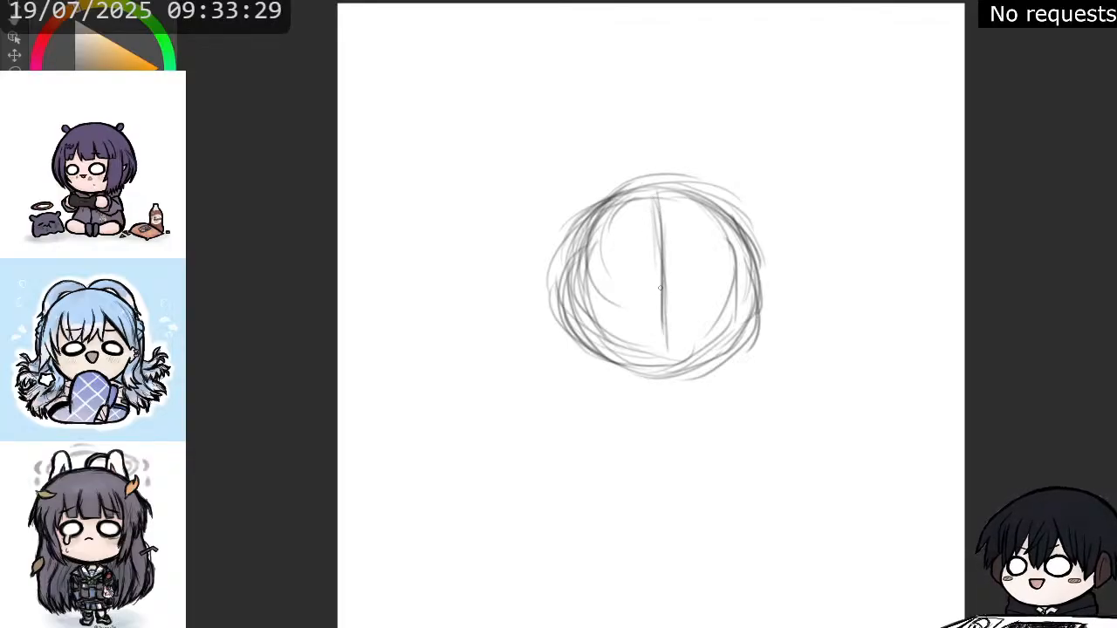
{"action": "mouse_move", "coordinate": [660, 278]}
{"action": "left_mouse_down"}
{"action": "mouse_move", "coordinate": [665, 373]}
{"action": "mouse_move", "coordinate": [652, 185]}
{"action": "mouse_move", "coordinate": [663, 313]}
{"action": "left_mouse_up"}
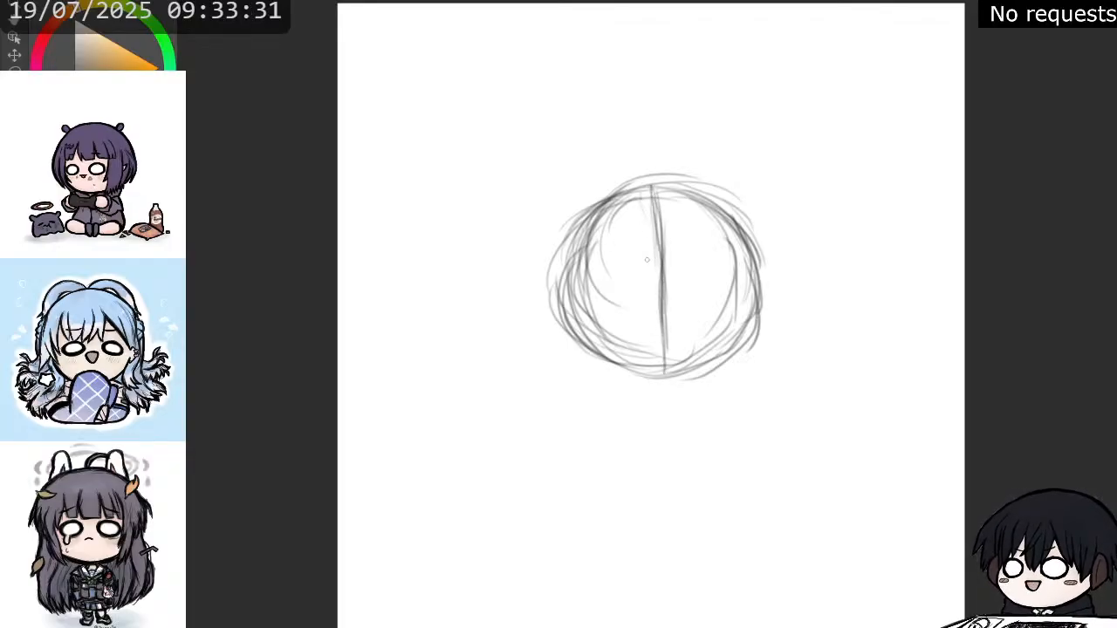
{"action": "left_click_drag", "start_coordinate": [653, 241], "coordinate": [672, 363]}
{"action": "left_click_drag", "start_coordinate": [660, 309], "coordinate": [661, 384]}
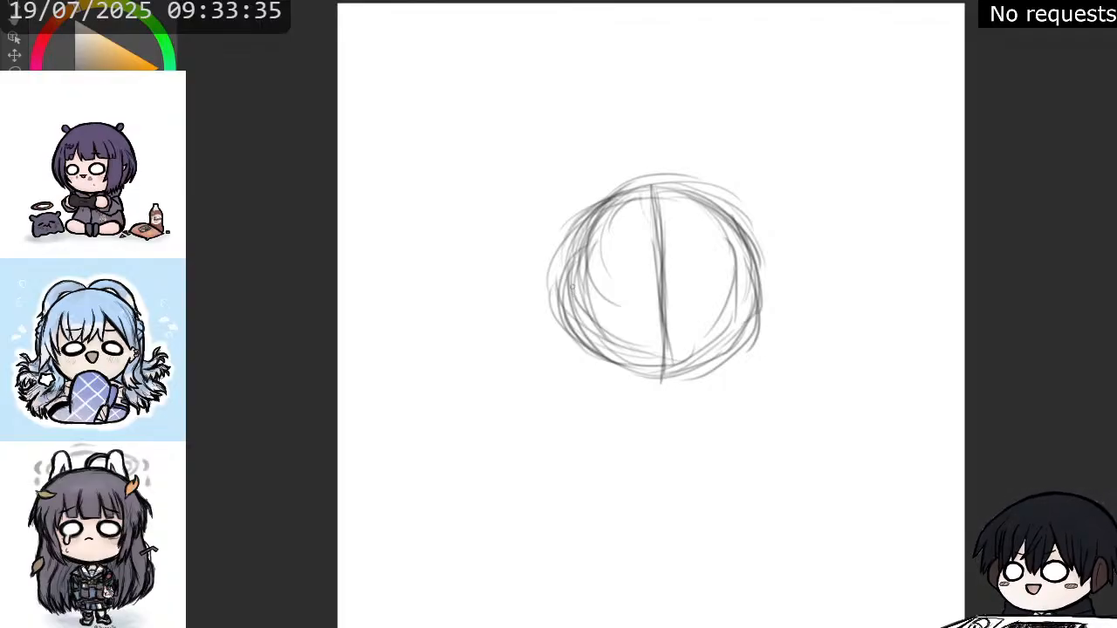
- Draw a horizontal eye guideline across the head circle, slightly below its middle
{"action": "left_click_drag", "start_coordinate": [564, 295], "coordinate": [686, 290]}
{"action": "left_click_drag", "start_coordinate": [603, 295], "coordinate": [761, 284]}
{"action": "left_click_drag", "start_coordinate": [638, 297], "coordinate": [747, 288]}
{"action": "mouse_move", "coordinate": [666, 297]}
{"action": "left_mouse_down"}
{"action": "mouse_move", "coordinate": [567, 296]}
{"action": "mouse_move", "coordinate": [714, 293]}
{"action": "left_mouse_up"}
{"action": "left_click_drag", "start_coordinate": [611, 299], "coordinate": [740, 291]}
{"action": "left_click_drag", "start_coordinate": [646, 300], "coordinate": [744, 290]}
- Reinforce the head circle's left side and lower edge with darker curved strokes
{"action": "left_click_drag", "start_coordinate": [616, 189], "coordinate": [551, 239]}
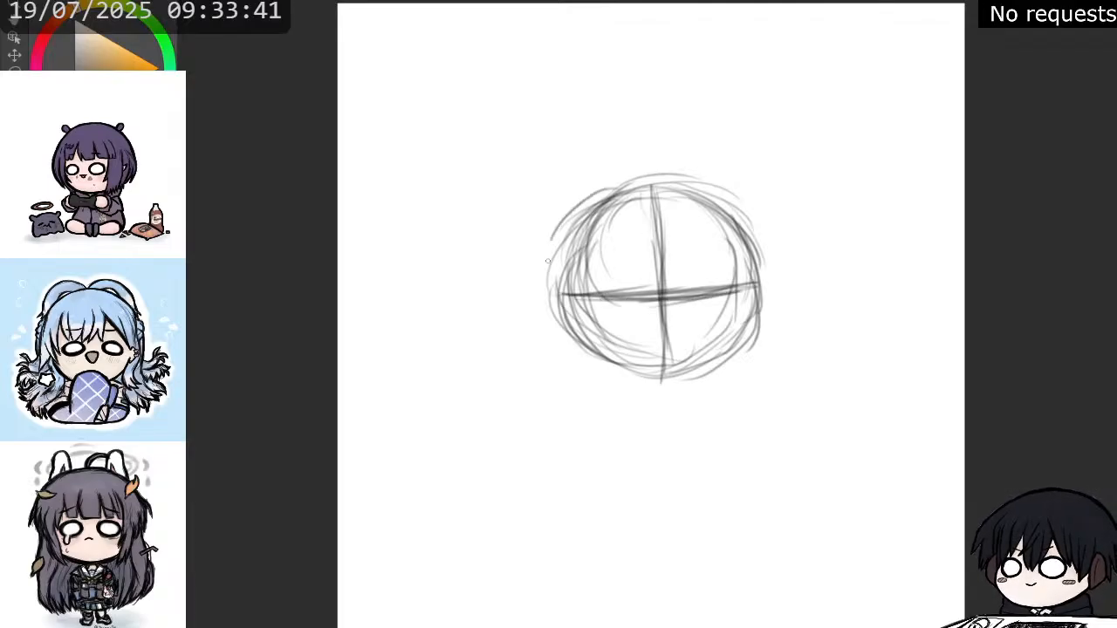
{"action": "mouse_move", "coordinate": [587, 206]}
{"action": "left_mouse_down"}
{"action": "mouse_move", "coordinate": [555, 297]}
{"action": "mouse_move", "coordinate": [559, 326]}
{"action": "left_mouse_up"}
{"action": "left_click_drag", "start_coordinate": [560, 246], "coordinate": [569, 351]}
{"action": "left_click_drag", "start_coordinate": [555, 282], "coordinate": [590, 365]}
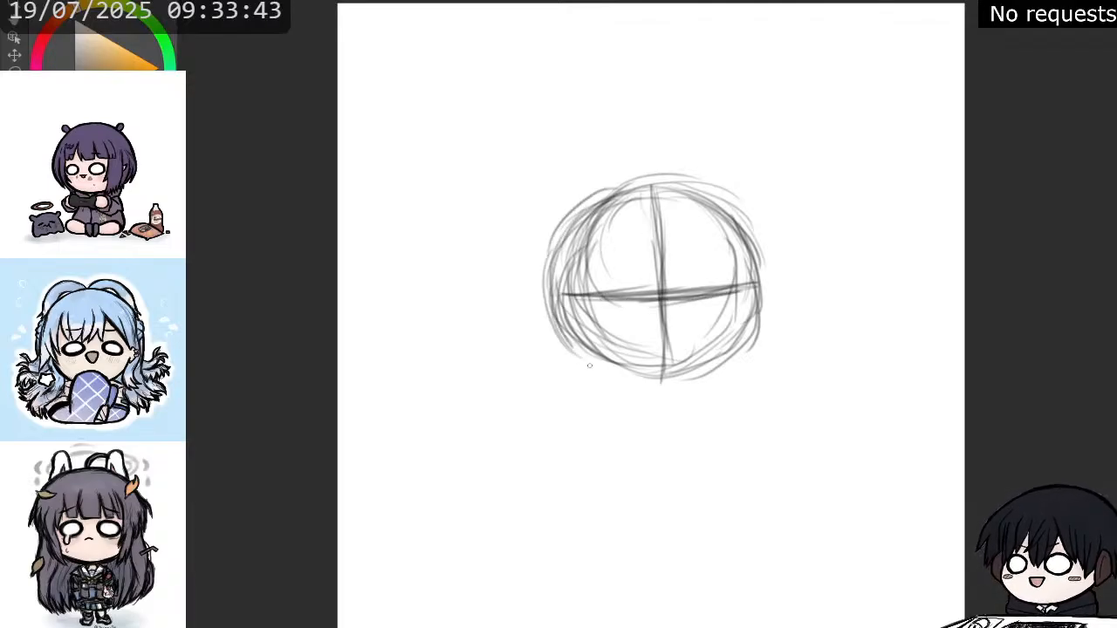
{"action": "left_click_drag", "start_coordinate": [562, 321], "coordinate": [641, 384]}
{"action": "mouse_move", "coordinate": [576, 347]}
{"action": "left_mouse_down"}
{"action": "mouse_move", "coordinate": [602, 348]}
{"action": "mouse_move", "coordinate": [672, 385]}
{"action": "mouse_move", "coordinate": [668, 374]}
{"action": "mouse_move", "coordinate": [694, 375]}
{"action": "mouse_move", "coordinate": [754, 302]}
{"action": "left_mouse_up"}
- Sketch a taller rounded cranium outline above the head circle and blend it into the sides of the face
{"action": "mouse_move", "coordinate": [747, 342]}
{"action": "left_mouse_down"}
{"action": "mouse_move", "coordinate": [759, 270]}
{"action": "mouse_move", "coordinate": [742, 197]}
{"action": "mouse_move", "coordinate": [721, 168]}
{"action": "mouse_move", "coordinate": [600, 146]}
{"action": "mouse_move", "coordinate": [563, 267]}
{"action": "mouse_move", "coordinate": [536, 228]}
{"action": "mouse_move", "coordinate": [650, 132]}
{"action": "left_mouse_up"}
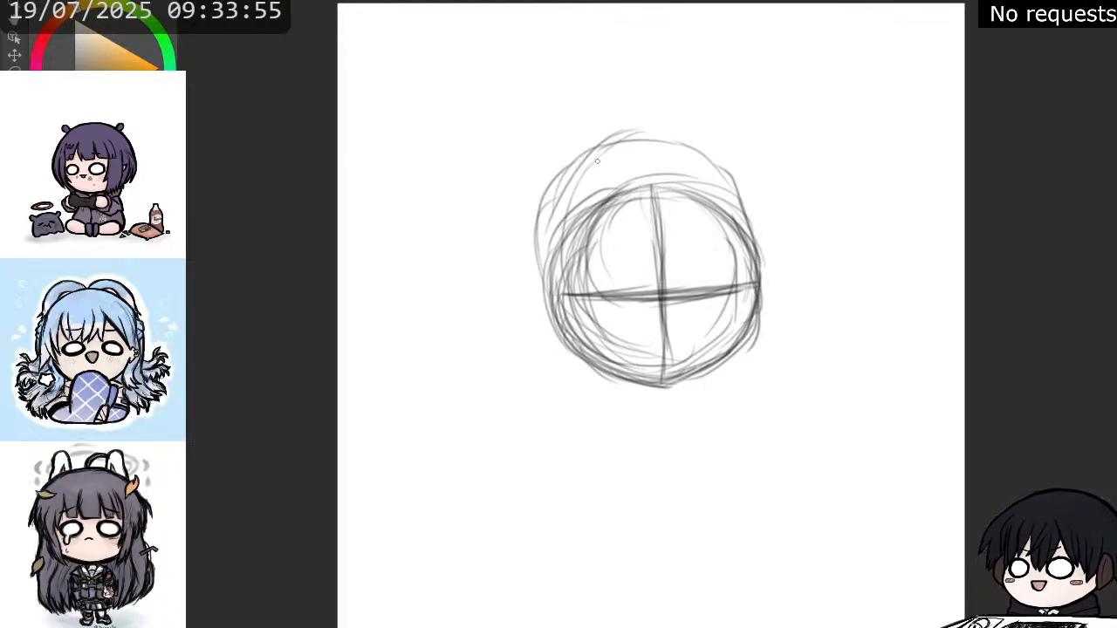
{"action": "mouse_move", "coordinate": [598, 161]}
{"action": "left_mouse_down"}
{"action": "mouse_move", "coordinate": [672, 140]}
{"action": "mouse_move", "coordinate": [721, 170]}
{"action": "mouse_move", "coordinate": [737, 222]}
{"action": "mouse_move", "coordinate": [698, 148]}
{"action": "mouse_move", "coordinate": [630, 130]}
{"action": "mouse_move", "coordinate": [550, 192]}
{"action": "mouse_move", "coordinate": [544, 315]}
{"action": "mouse_move", "coordinate": [552, 213]}
{"action": "mouse_move", "coordinate": [624, 131]}
{"action": "mouse_move", "coordinate": [733, 162]}
{"action": "mouse_move", "coordinate": [720, 179]}
{"action": "mouse_move", "coordinate": [747, 236]}
{"action": "mouse_move", "coordinate": [758, 342]}
{"action": "left_mouse_up"}
{"action": "mouse_move", "coordinate": [569, 252]}
{"action": "left_mouse_down"}
{"action": "mouse_move", "coordinate": [562, 339]}
{"action": "mouse_move", "coordinate": [611, 377]}
{"action": "mouse_move", "coordinate": [672, 393]}
{"action": "mouse_move", "coordinate": [728, 344]}
{"action": "mouse_move", "coordinate": [745, 255]}
{"action": "left_mouse_up"}
{"action": "left_click_drag", "start_coordinate": [745, 286], "coordinate": [702, 342]}
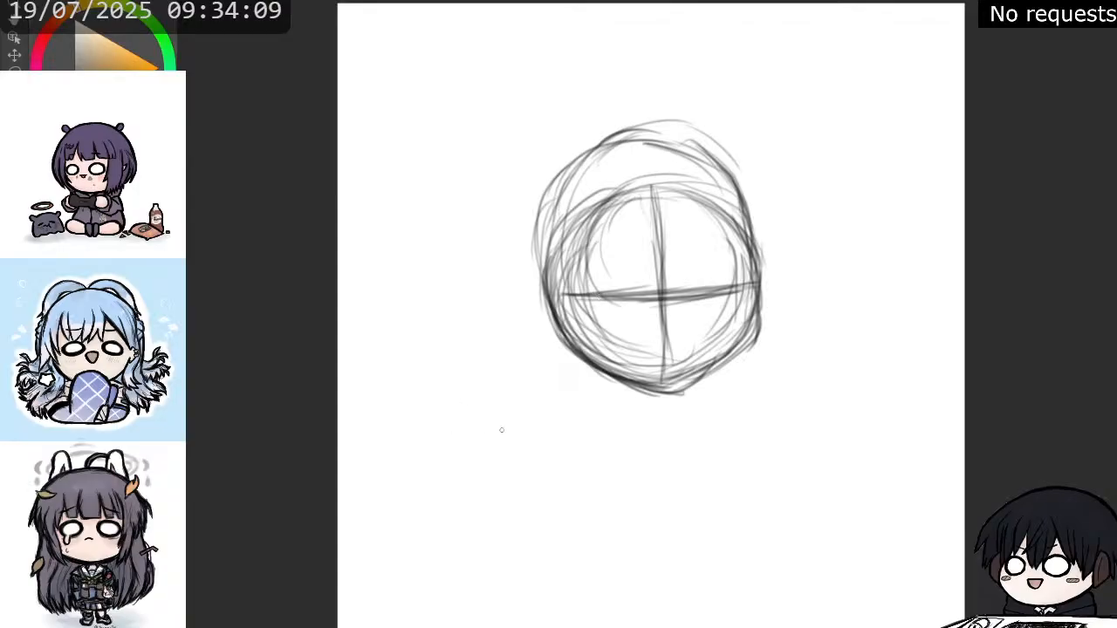
- Sketch the left curve of a round body shape, running down and outward from beneath the chin
{"action": "left_click_drag", "start_coordinate": [634, 395], "coordinate": [583, 471]}
{"action": "mouse_move", "coordinate": [640, 374]}
{"action": "left_mouse_down"}
{"action": "mouse_move", "coordinate": [577, 447]}
{"action": "mouse_move", "coordinate": [593, 402]}
{"action": "mouse_move", "coordinate": [737, 379]}
{"action": "mouse_move", "coordinate": [787, 438]}
{"action": "mouse_move", "coordinate": [763, 427]}
{"action": "mouse_move", "coordinate": [588, 438]}
{"action": "mouse_move", "coordinate": [555, 478]}
{"action": "left_mouse_up"}
{"action": "mouse_move", "coordinate": [595, 414]}
{"action": "left_mouse_down"}
{"action": "mouse_move", "coordinate": [559, 493]}
{"action": "mouse_move", "coordinate": [574, 473]}
{"action": "left_mouse_up"}
{"action": "left_click_drag", "start_coordinate": [590, 416], "coordinate": [566, 496]}
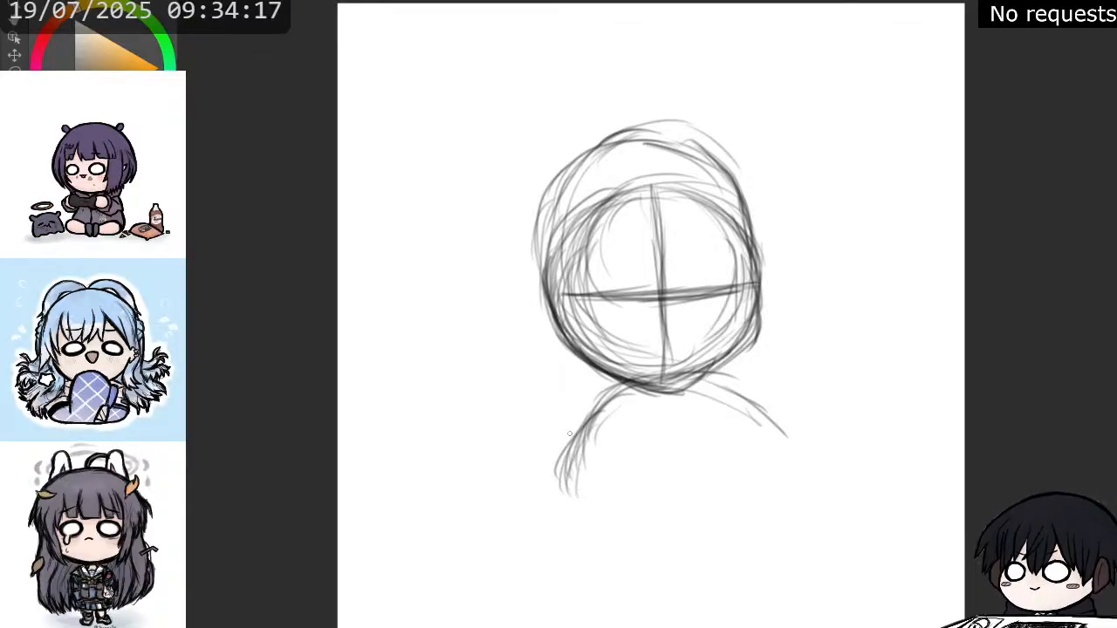
{"action": "mouse_move", "coordinate": [605, 399]}
{"action": "left_mouse_down"}
{"action": "mouse_move", "coordinate": [569, 447]}
{"action": "mouse_move", "coordinate": [588, 412]}
{"action": "mouse_move", "coordinate": [558, 506]}
{"action": "left_mouse_up"}
{"action": "left_click_drag", "start_coordinate": [586, 437], "coordinate": [568, 522]}
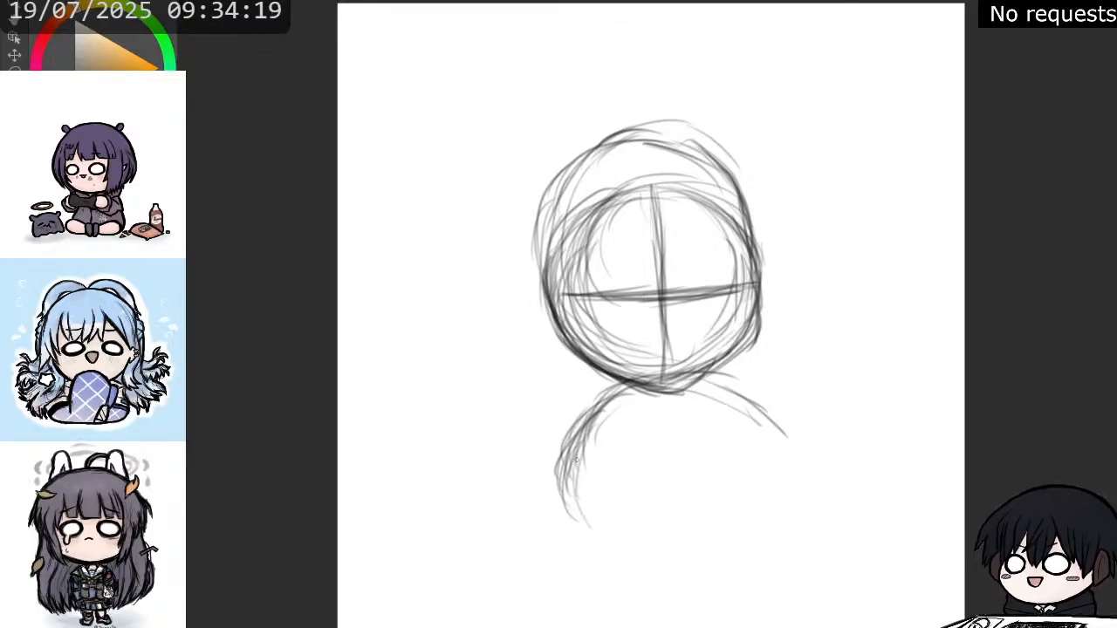
{"action": "left_click_drag", "start_coordinate": [576, 460], "coordinate": [592, 536]}
{"action": "left_click_drag", "start_coordinate": [571, 482], "coordinate": [609, 546]}
- Close the round body shape along its bottom and right side, and darken the chin line above it
{"action": "mouse_move", "coordinate": [591, 503]}
{"action": "left_mouse_down"}
{"action": "mouse_move", "coordinate": [742, 550]}
{"action": "mouse_move", "coordinate": [768, 484]}
{"action": "mouse_move", "coordinate": [709, 398]}
{"action": "mouse_move", "coordinate": [756, 419]}
{"action": "left_mouse_up"}
{"action": "mouse_move", "coordinate": [708, 389]}
{"action": "left_mouse_down"}
{"action": "mouse_move", "coordinate": [775, 451]}
{"action": "mouse_move", "coordinate": [741, 537]}
{"action": "mouse_move", "coordinate": [653, 547]}
{"action": "mouse_move", "coordinate": [564, 392]}
{"action": "mouse_move", "coordinate": [698, 382]}
{"action": "mouse_move", "coordinate": [750, 403]}
{"action": "mouse_move", "coordinate": [659, 381]}
{"action": "left_mouse_up"}
{"action": "mouse_move", "coordinate": [574, 351]}
{"action": "left_mouse_down"}
{"action": "mouse_move", "coordinate": [611, 382]}
{"action": "mouse_move", "coordinate": [665, 384]}
{"action": "mouse_move", "coordinate": [602, 374]}
{"action": "mouse_move", "coordinate": [687, 382]}
{"action": "mouse_move", "coordinate": [742, 346]}
{"action": "mouse_move", "coordinate": [754, 321]}
{"action": "left_mouse_up"}
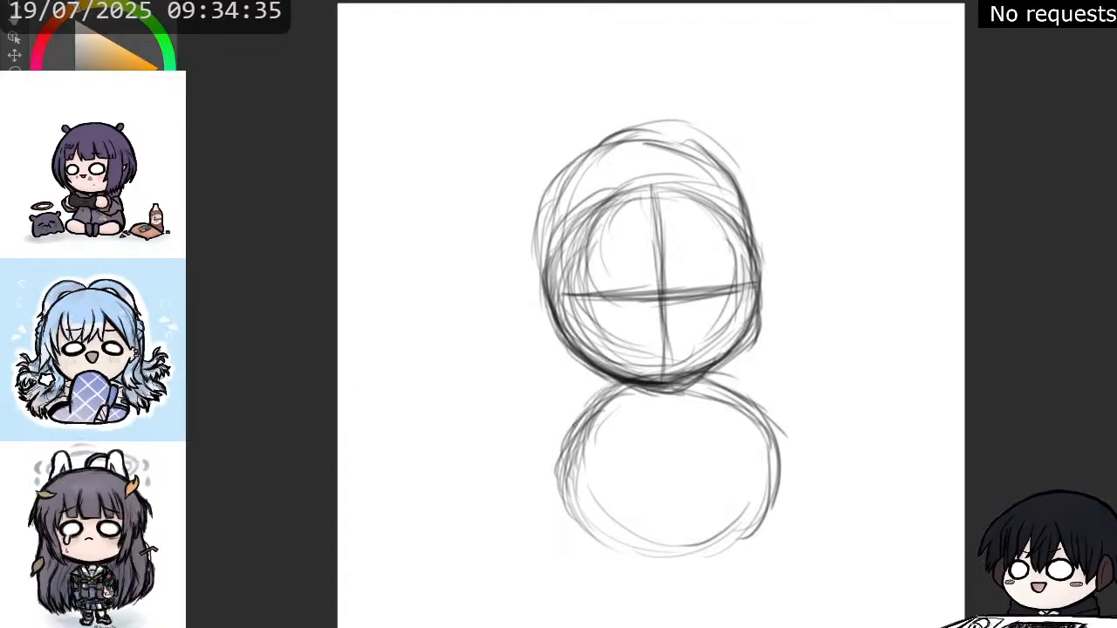
- Thicken the body circle's outline with overlapping strokes along both sides and the bottom
{"action": "mouse_move", "coordinate": [583, 407]}
{"action": "left_mouse_down"}
{"action": "mouse_move", "coordinate": [543, 490]}
{"action": "mouse_move", "coordinate": [579, 532]}
{"action": "left_mouse_up"}
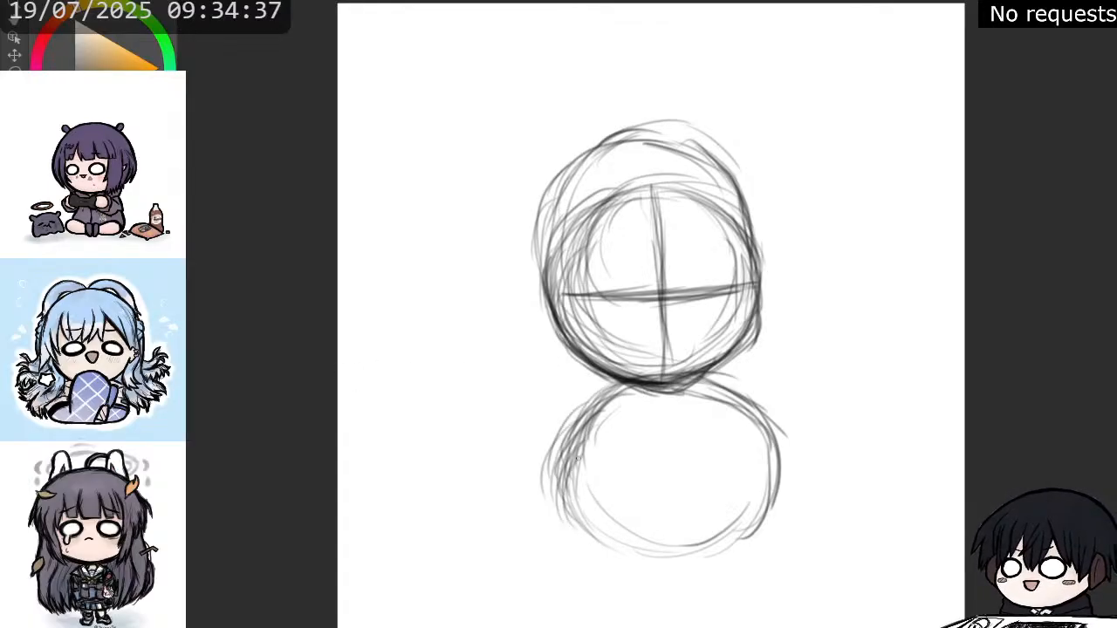
{"action": "left_click_drag", "start_coordinate": [577, 460], "coordinate": [594, 534]}
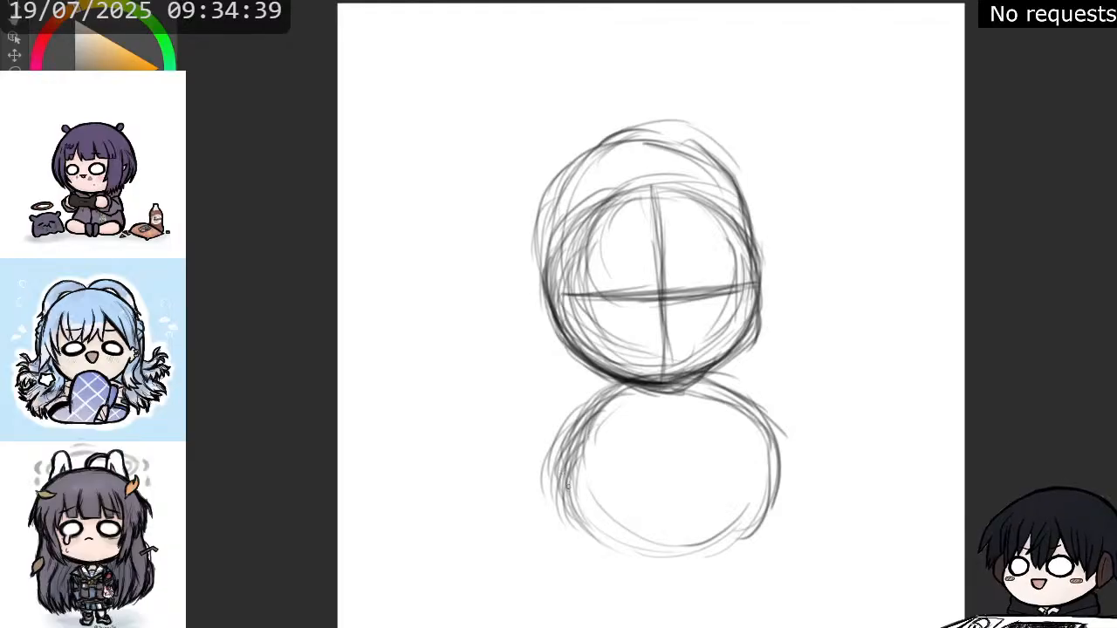
{"action": "mouse_move", "coordinate": [568, 486]}
{"action": "left_mouse_down"}
{"action": "mouse_move", "coordinate": [578, 537]}
{"action": "mouse_move", "coordinate": [623, 566]}
{"action": "mouse_move", "coordinate": [689, 528]}
{"action": "mouse_move", "coordinate": [723, 545]}
{"action": "mouse_move", "coordinate": [767, 471]}
{"action": "mouse_move", "coordinate": [771, 422]}
{"action": "mouse_move", "coordinate": [728, 385]}
{"action": "mouse_move", "coordinate": [705, 384]}
{"action": "mouse_move", "coordinate": [750, 428]}
{"action": "mouse_move", "coordinate": [763, 491]}
{"action": "mouse_move", "coordinate": [715, 543]}
{"action": "left_mouse_up"}
{"action": "left_click_drag", "start_coordinate": [743, 493], "coordinate": [670, 555]}
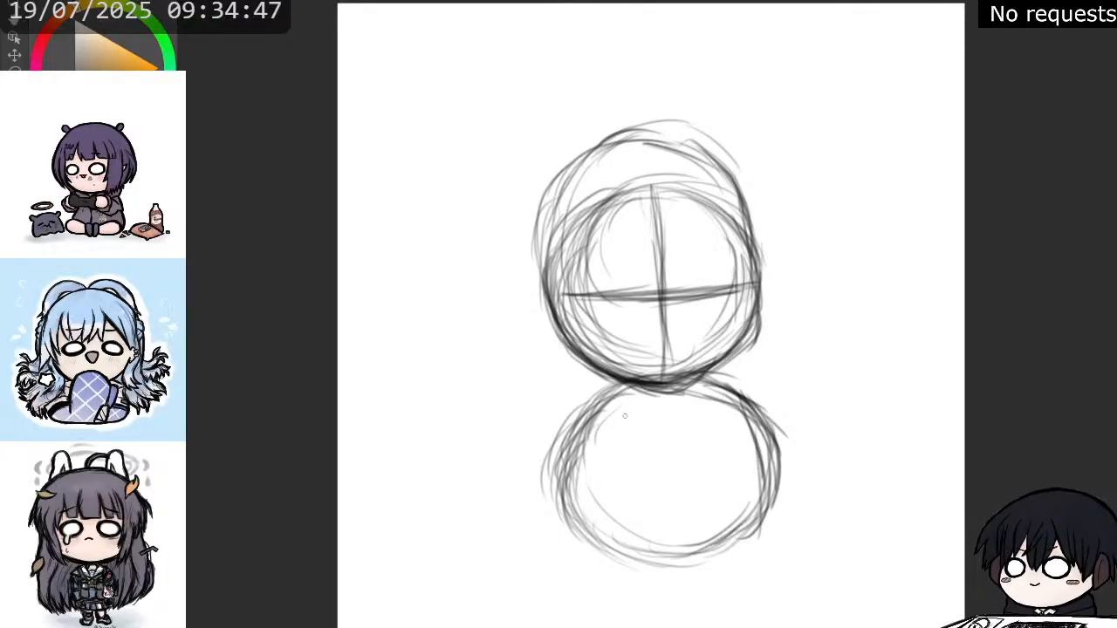
{"action": "mouse_move", "coordinate": [619, 385]}
{"action": "left_mouse_down"}
{"action": "mouse_move", "coordinate": [569, 437]}
{"action": "mouse_move", "coordinate": [558, 495]}
{"action": "mouse_move", "coordinate": [600, 540]}
{"action": "left_mouse_up"}
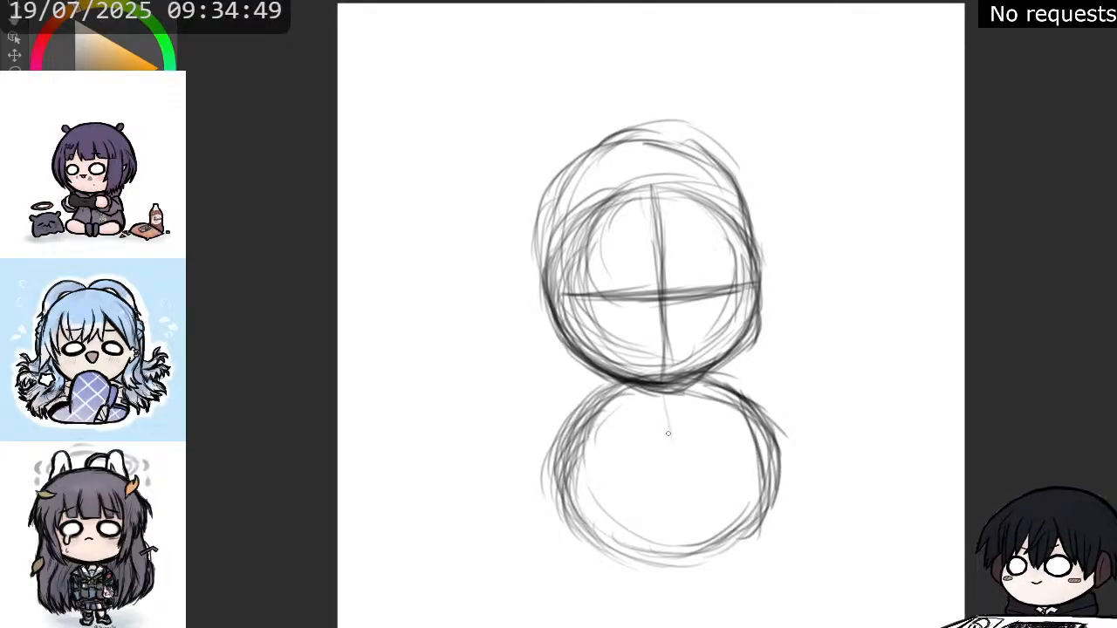
- Draw a vertical centre guideline from the chin down into the body circle
{"action": "left_click_drag", "start_coordinate": [658, 391], "coordinate": [673, 503]}
{"action": "left_click_drag", "start_coordinate": [672, 433], "coordinate": [671, 506]}
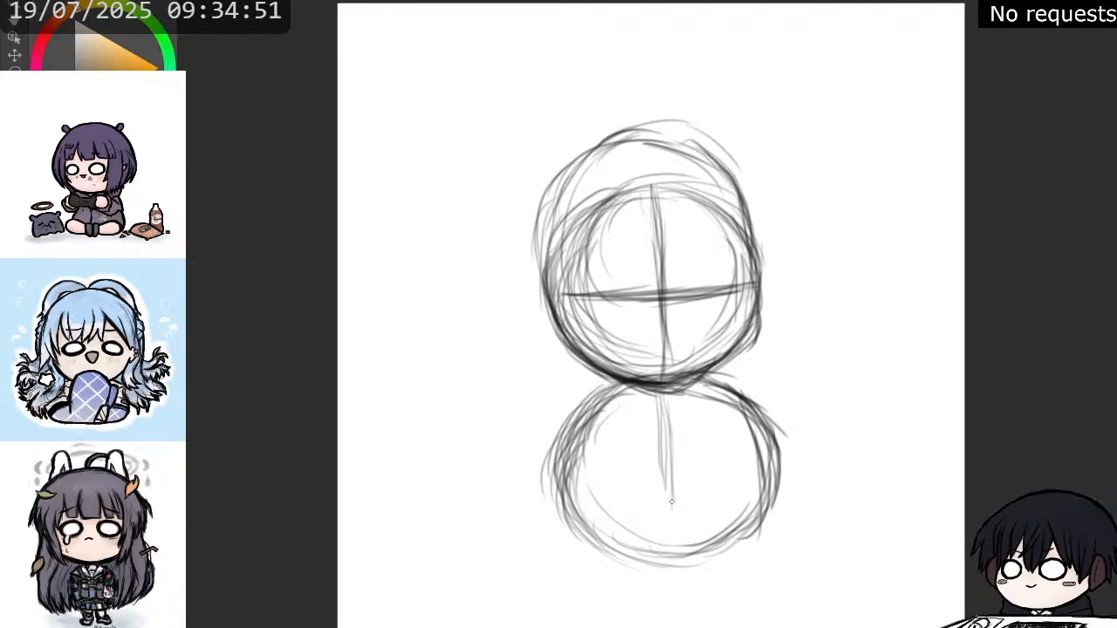
{"action": "left_click_drag", "start_coordinate": [662, 389], "coordinate": [669, 471]}
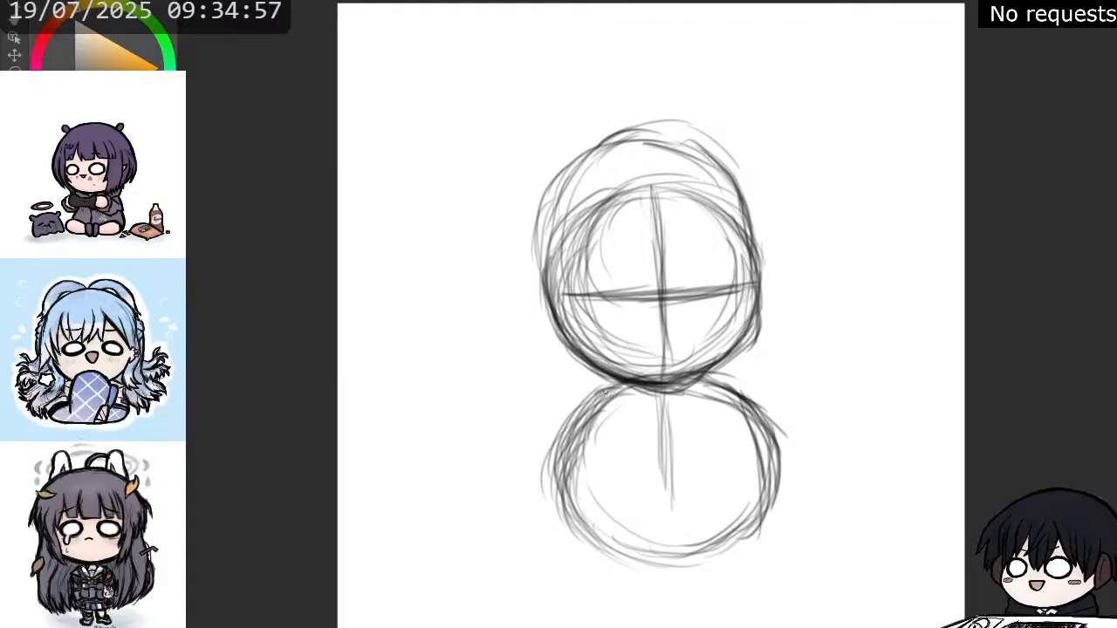
- Define both shoulder slopes with darker strokes on the upper edges of the body circle
{"action": "left_click_drag", "start_coordinate": [700, 372], "coordinate": [749, 381]}
{"action": "left_click_drag", "start_coordinate": [714, 375], "coordinate": [757, 393]}
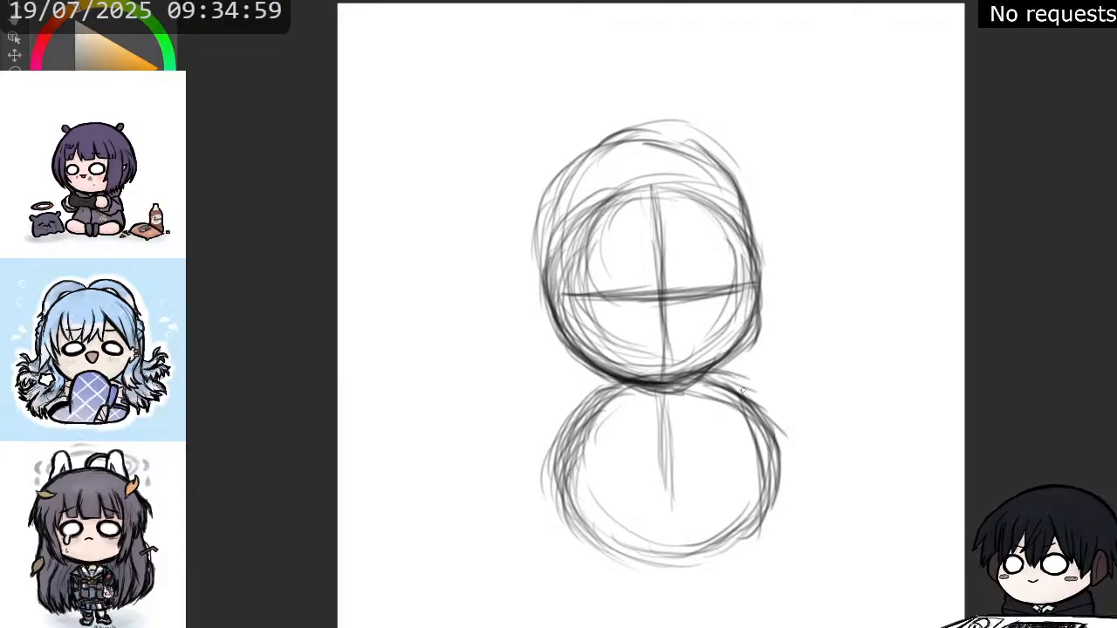
{"action": "mouse_move", "coordinate": [603, 384]}
{"action": "left_mouse_down"}
{"action": "mouse_move", "coordinate": [571, 394]}
{"action": "mouse_move", "coordinate": [560, 428]}
{"action": "mouse_move", "coordinate": [598, 472]}
{"action": "mouse_move", "coordinate": [581, 394]}
{"action": "left_mouse_up"}
{"action": "mouse_move", "coordinate": [679, 379]}
{"action": "left_mouse_down"}
{"action": "mouse_move", "coordinate": [752, 398]}
{"action": "mouse_move", "coordinate": [758, 410]}
{"action": "left_mouse_up"}
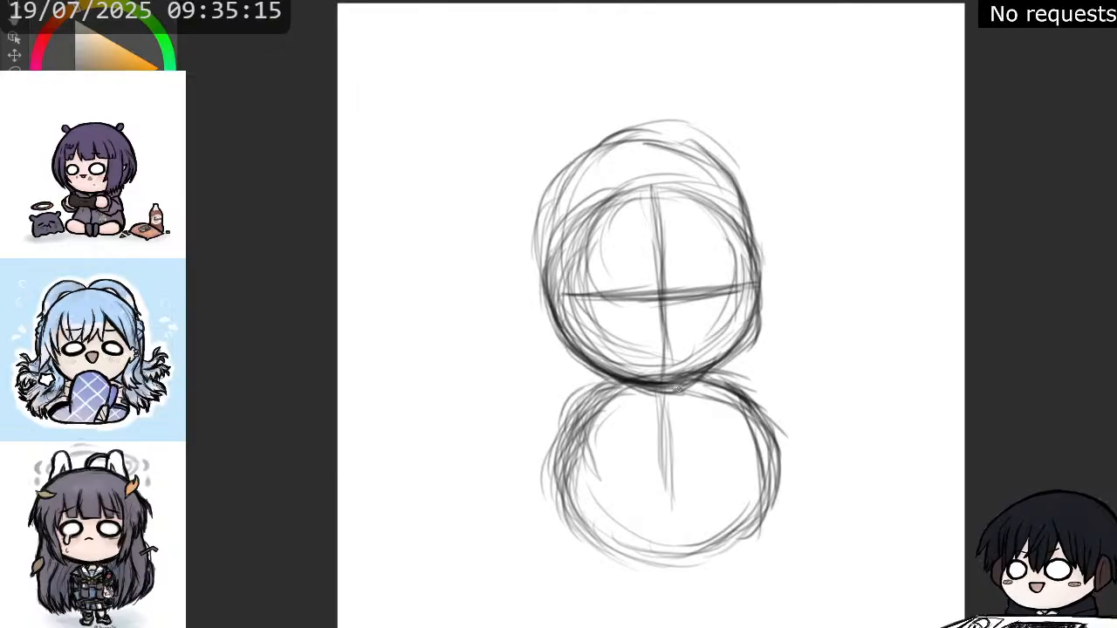
{"action": "left_click_drag", "start_coordinate": [614, 385], "coordinate": [579, 442]}
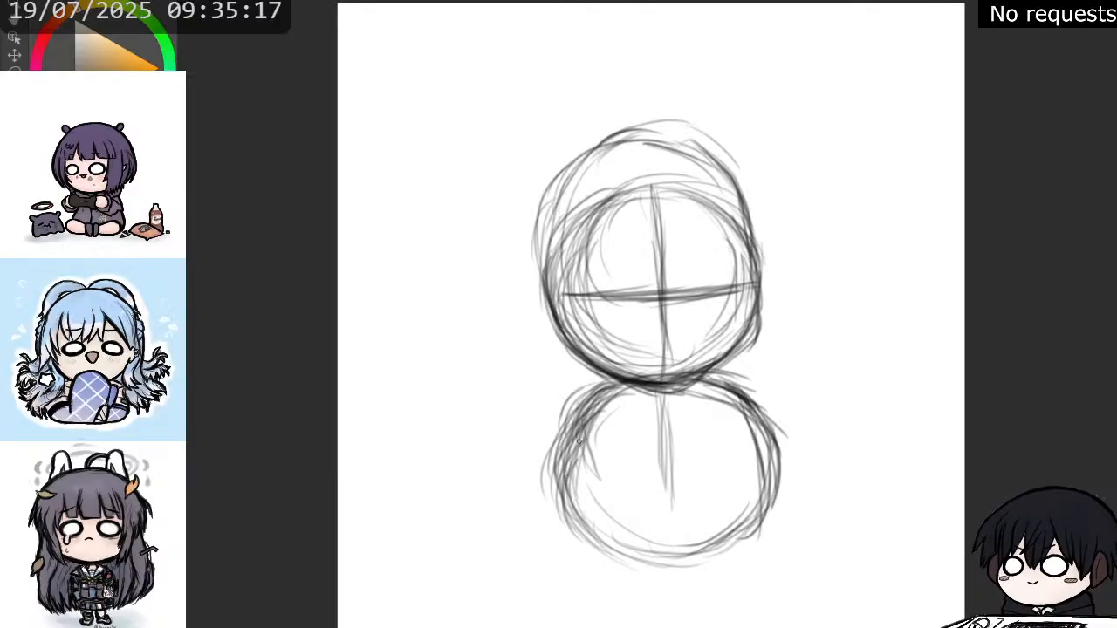
{"action": "left_click_drag", "start_coordinate": [616, 382], "coordinate": [588, 436]}
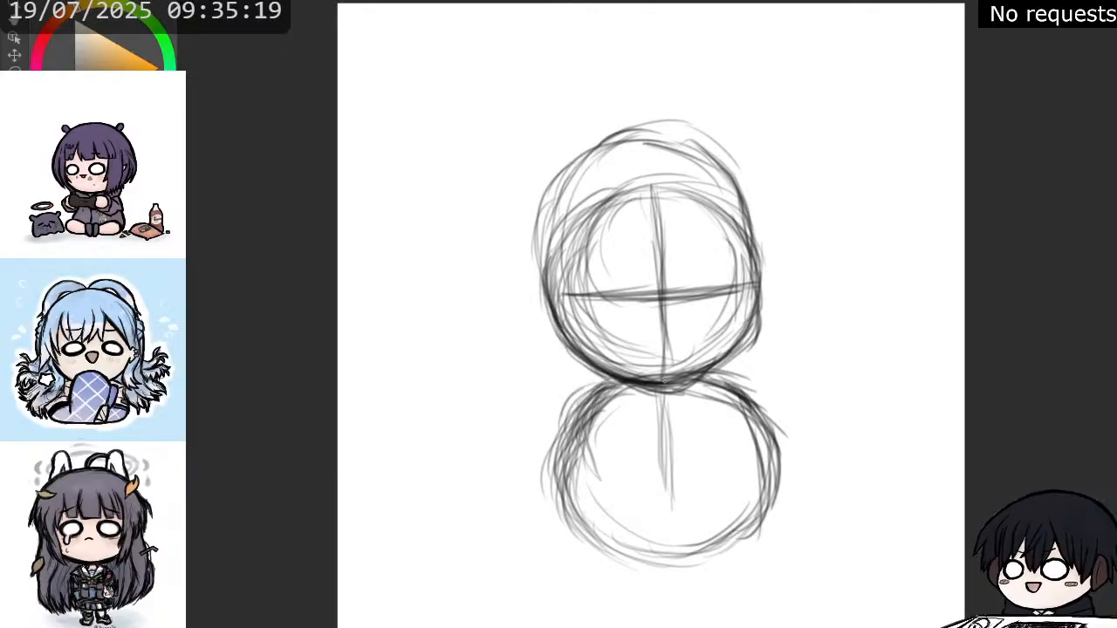
{"action": "left_click_drag", "start_coordinate": [746, 389], "coordinate": [722, 383]}
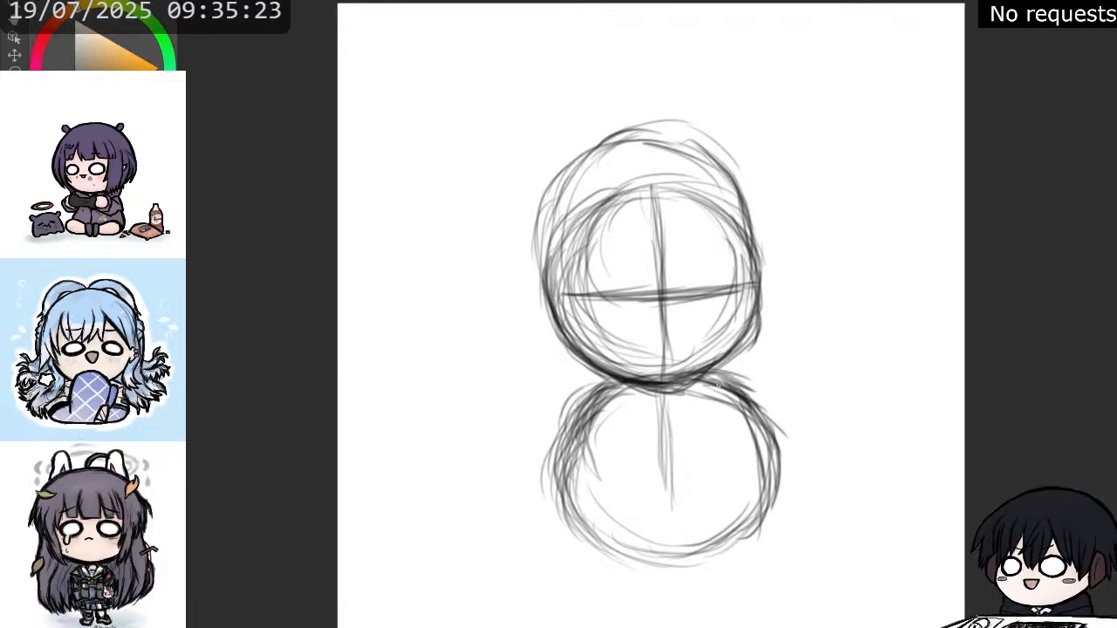
{"action": "left_click_drag", "start_coordinate": [724, 381], "coordinate": [748, 412]}
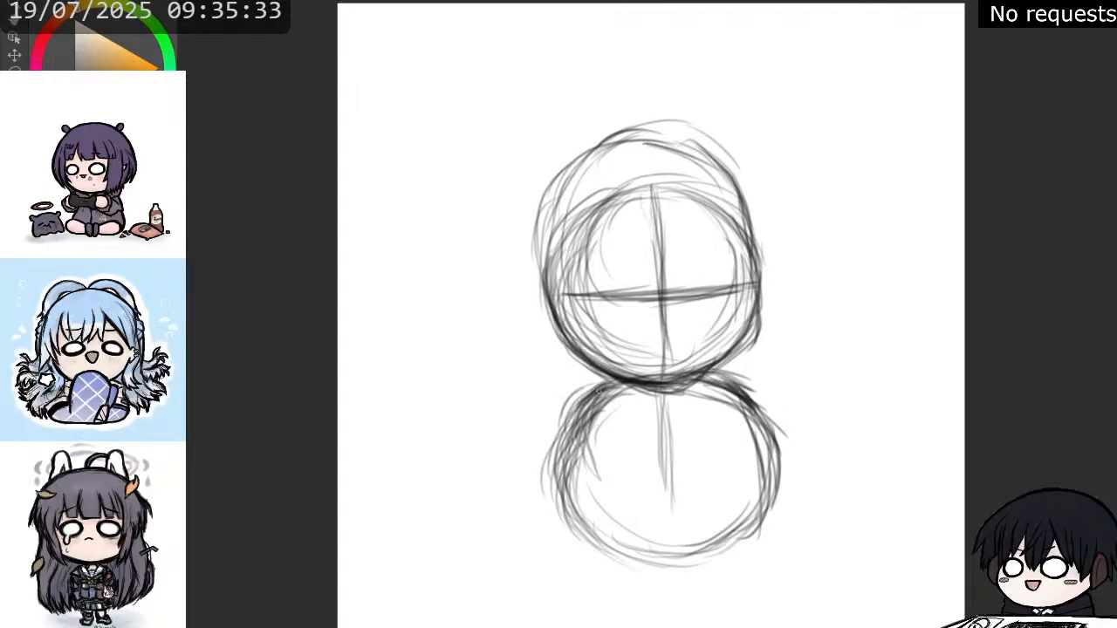
- Sketch the torso's side lines inside the body circle, building up the left one with repeated strokes
{"action": "mouse_move", "coordinate": [577, 418]}
{"action": "left_mouse_down"}
{"action": "mouse_move", "coordinate": [616, 383]}
{"action": "mouse_move", "coordinate": [761, 412]}
{"action": "mouse_move", "coordinate": [751, 498]}
{"action": "left_mouse_up"}
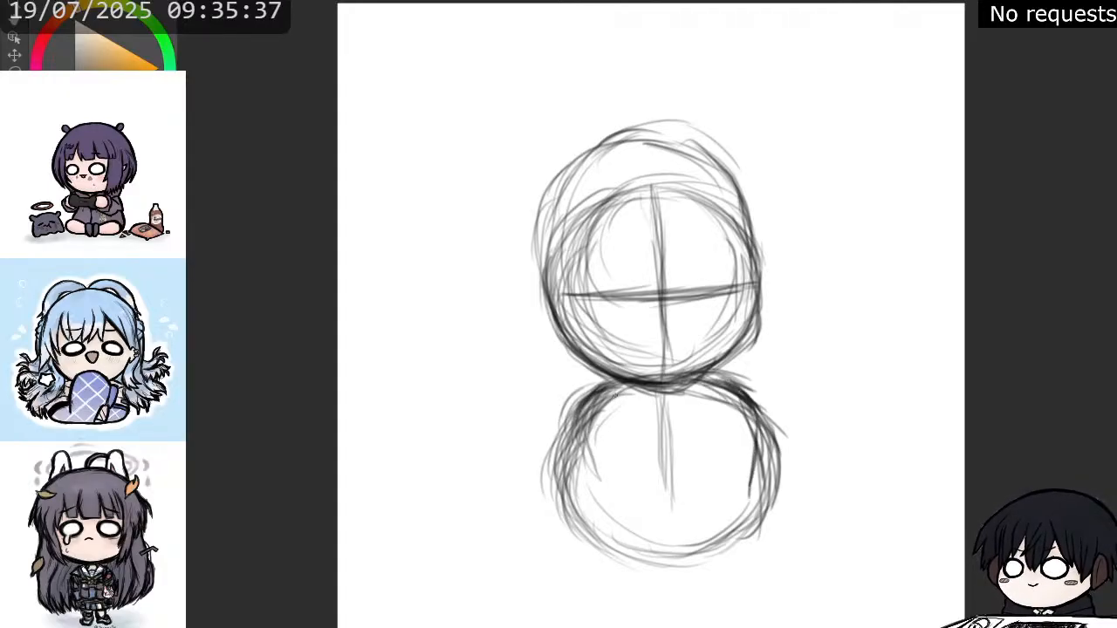
{"action": "mouse_move", "coordinate": [615, 390]}
{"action": "left_mouse_down"}
{"action": "mouse_move", "coordinate": [573, 426]}
{"action": "mouse_move", "coordinate": [597, 499]}
{"action": "left_mouse_up"}
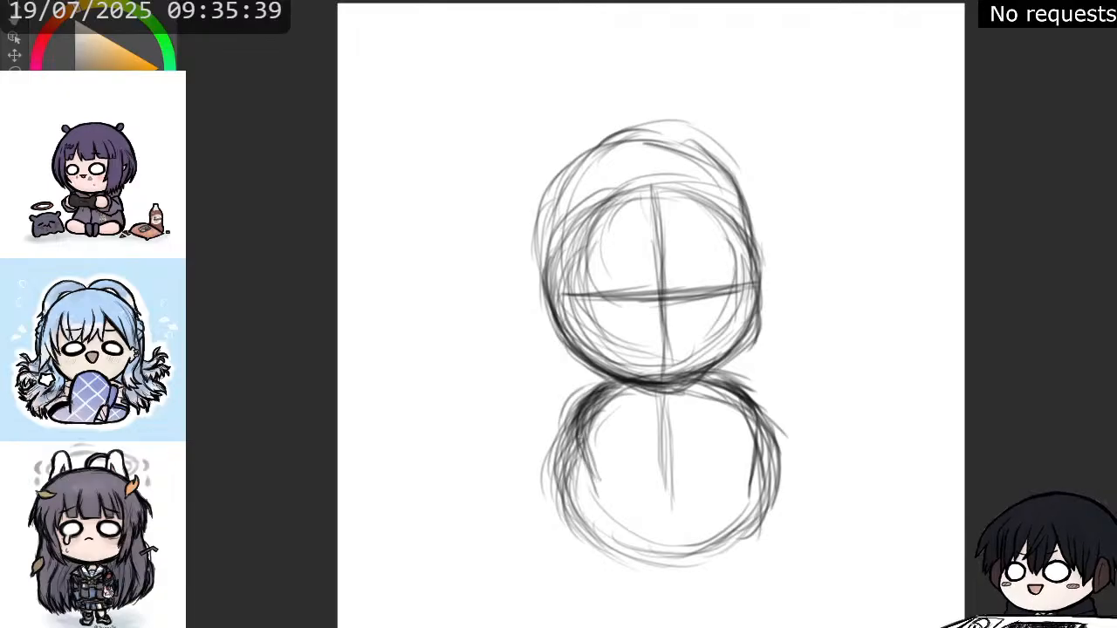
{"action": "left_click_drag", "start_coordinate": [584, 441], "coordinate": [587, 491]}
{"action": "left_click_drag", "start_coordinate": [583, 452], "coordinate": [578, 464]}
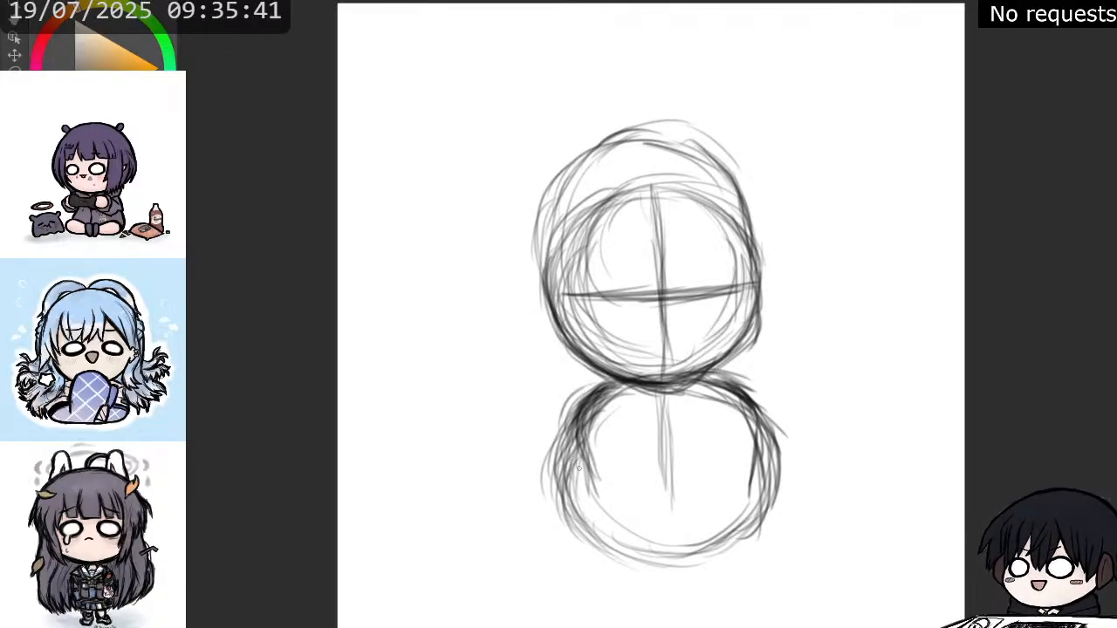
{"action": "mouse_move", "coordinate": [576, 423]}
{"action": "left_mouse_down"}
{"action": "mouse_move", "coordinate": [595, 482]}
{"action": "mouse_move", "coordinate": [586, 513]}
{"action": "left_mouse_up"}
{"action": "left_click_drag", "start_coordinate": [592, 452], "coordinate": [585, 515]}
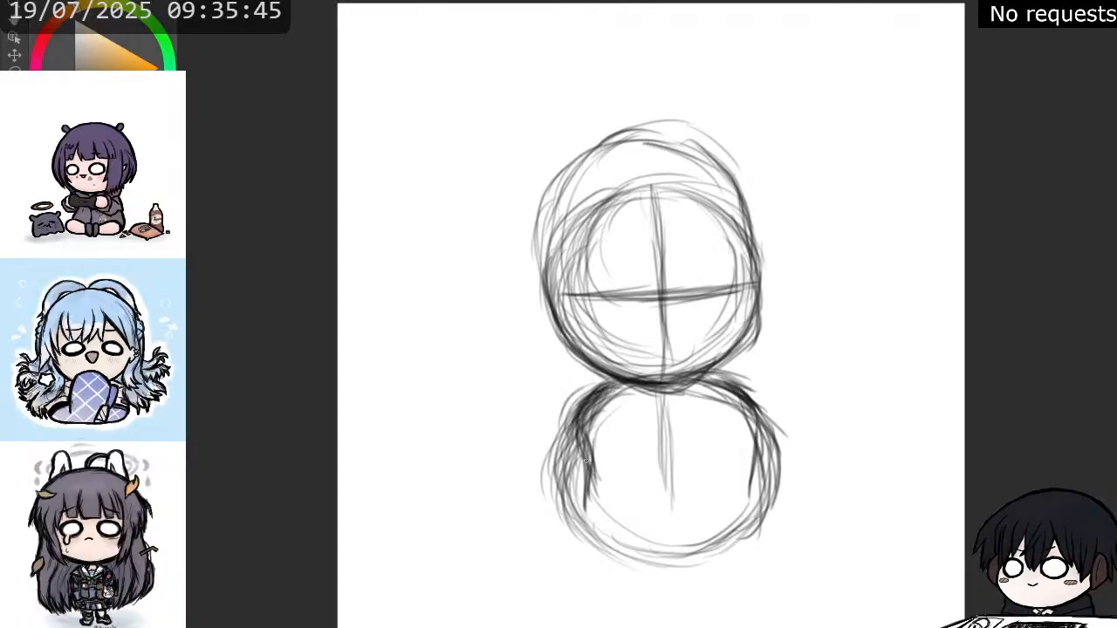
- Extend the body's centre guideline to the base and sketch the torso's curved lower edge
{"action": "mouse_move", "coordinate": [584, 461]}
{"action": "left_mouse_down"}
{"action": "mouse_move", "coordinate": [594, 524]}
{"action": "mouse_move", "coordinate": [651, 554]}
{"action": "left_mouse_up"}
{"action": "left_click_drag", "start_coordinate": [604, 523], "coordinate": [665, 548]}
{"action": "left_click_drag", "start_coordinate": [665, 476], "coordinate": [669, 539]}
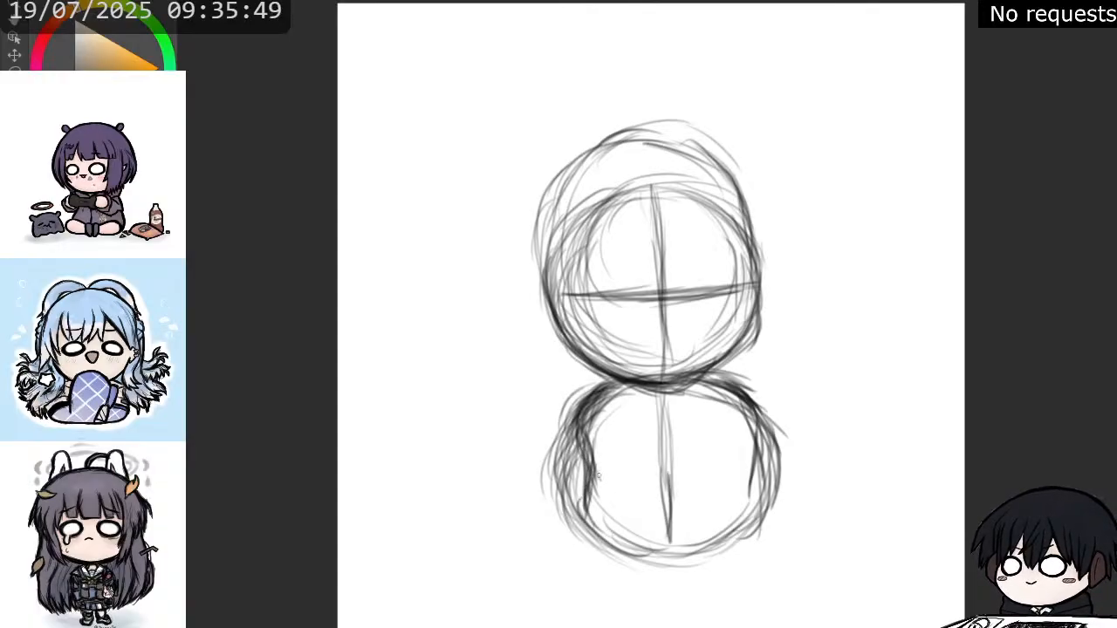
{"action": "left_click_drag", "start_coordinate": [601, 471], "coordinate": [596, 536]}
{"action": "mouse_move", "coordinate": [589, 495]}
{"action": "left_mouse_down"}
{"action": "mouse_move", "coordinate": [654, 546]}
{"action": "mouse_move", "coordinate": [682, 543]}
{"action": "left_mouse_up"}
{"action": "mouse_move", "coordinate": [604, 520]}
{"action": "left_mouse_down"}
{"action": "mouse_move", "coordinate": [686, 543]}
{"action": "mouse_move", "coordinate": [726, 517]}
{"action": "left_mouse_up"}
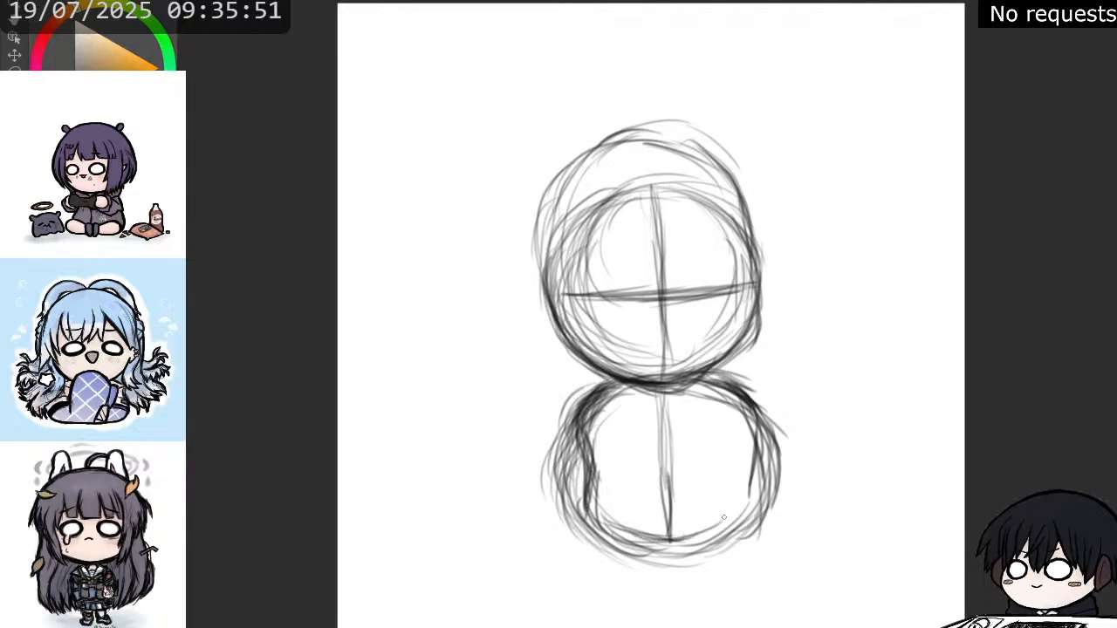
- Darken the torso's inner contour along its right side, lower corners and left side
{"action": "mouse_move", "coordinate": [679, 544]}
{"action": "left_mouse_down"}
{"action": "mouse_move", "coordinate": [726, 518]}
{"action": "mouse_move", "coordinate": [765, 469]}
{"action": "mouse_move", "coordinate": [767, 433]}
{"action": "left_mouse_up"}
{"action": "mouse_move", "coordinate": [752, 488]}
{"action": "left_mouse_down"}
{"action": "mouse_move", "coordinate": [751, 410]}
{"action": "mouse_move", "coordinate": [729, 373]}
{"action": "left_mouse_up"}
{"action": "mouse_move", "coordinate": [742, 399]}
{"action": "left_mouse_down"}
{"action": "mouse_move", "coordinate": [707, 386]}
{"action": "mouse_move", "coordinate": [744, 395]}
{"action": "mouse_move", "coordinate": [751, 505]}
{"action": "left_mouse_up"}
{"action": "mouse_move", "coordinate": [743, 423]}
{"action": "left_mouse_down"}
{"action": "mouse_move", "coordinate": [748, 515]}
{"action": "mouse_move", "coordinate": [658, 543]}
{"action": "mouse_move", "coordinate": [602, 516]}
{"action": "left_mouse_up"}
{"action": "mouse_move", "coordinate": [591, 515]}
{"action": "left_mouse_down"}
{"action": "mouse_move", "coordinate": [607, 422]}
{"action": "mouse_move", "coordinate": [602, 475]}
{"action": "left_mouse_up"}
{"action": "mouse_move", "coordinate": [608, 407]}
{"action": "left_mouse_down"}
{"action": "mouse_move", "coordinate": [596, 513]}
{"action": "mouse_move", "coordinate": [604, 536]}
{"action": "left_mouse_up"}
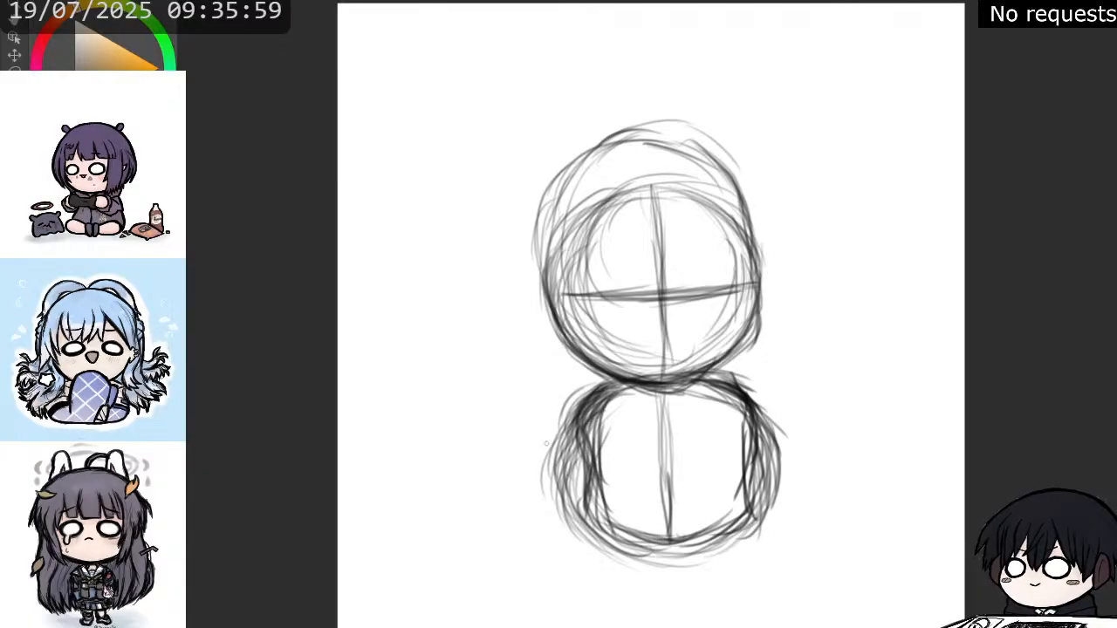
- Sketch the outer contours of both arms hanging down along the sides of the torso
{"action": "left_click_drag", "start_coordinate": [576, 416], "coordinate": [562, 529]}
{"action": "mouse_move", "coordinate": [573, 448]}
{"action": "left_mouse_down"}
{"action": "mouse_move", "coordinate": [568, 551]}
{"action": "mouse_move", "coordinate": [582, 539]}
{"action": "left_mouse_up"}
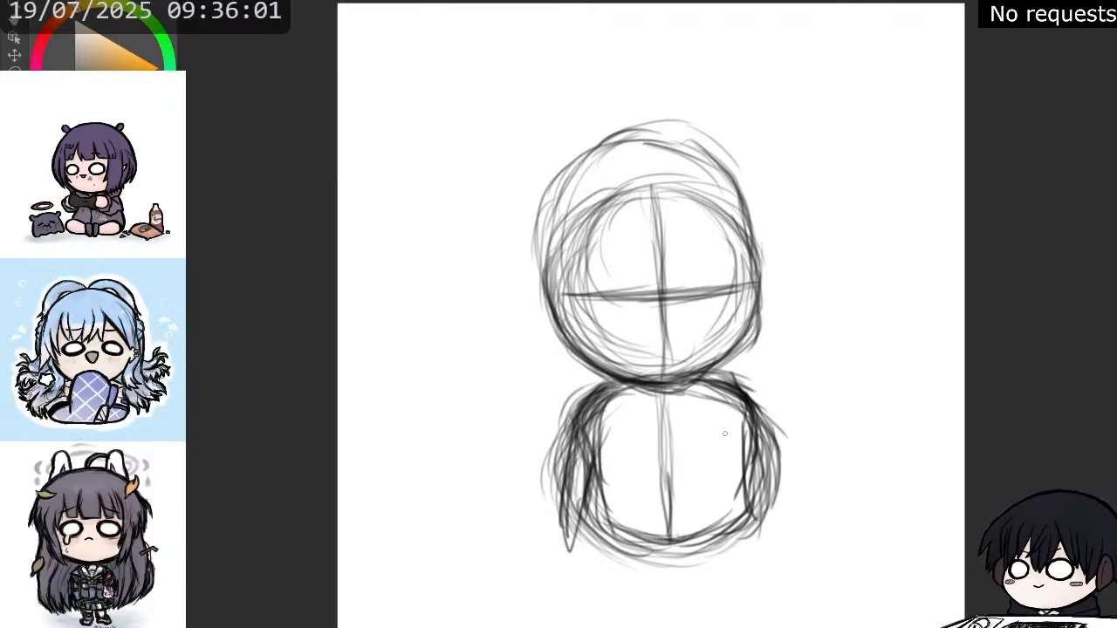
{"action": "left_click_drag", "start_coordinate": [733, 398], "coordinate": [783, 501]}
{"action": "left_click_drag", "start_coordinate": [752, 426], "coordinate": [775, 517]}
{"action": "left_click_drag", "start_coordinate": [762, 455], "coordinate": [771, 531]}
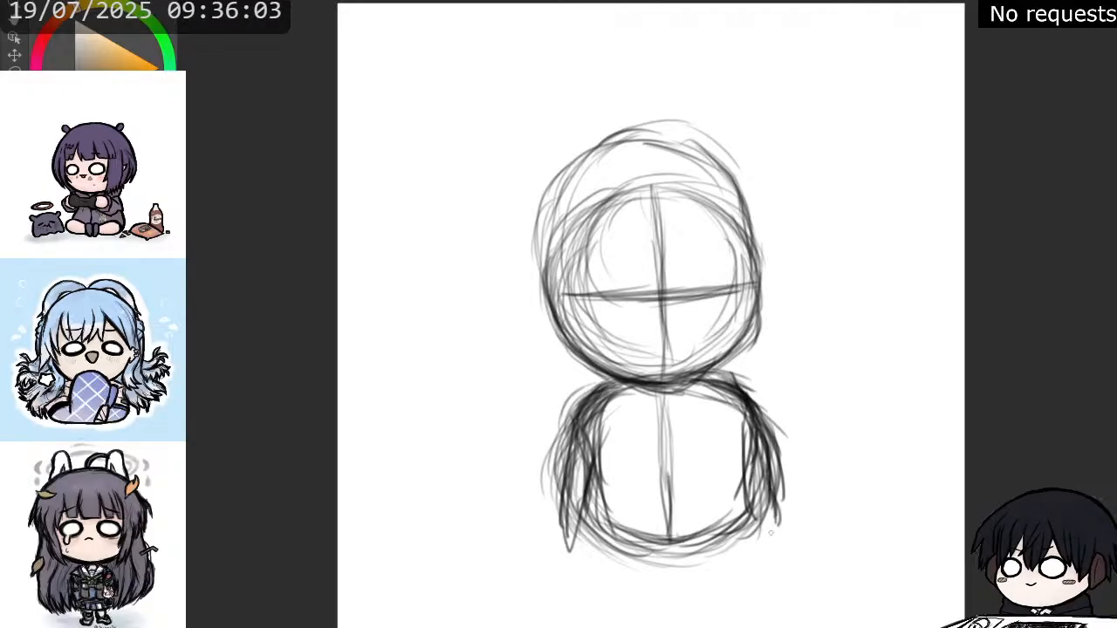
- Sketch a large round leg shape at the body's lower left and curve the eye guideline across the face
{"action": "mouse_move", "coordinate": [646, 490]}
{"action": "left_mouse_down"}
{"action": "mouse_move", "coordinate": [595, 556]}
{"action": "mouse_move", "coordinate": [657, 493]}
{"action": "mouse_move", "coordinate": [567, 543]}
{"action": "mouse_move", "coordinate": [602, 504]}
{"action": "left_mouse_up"}
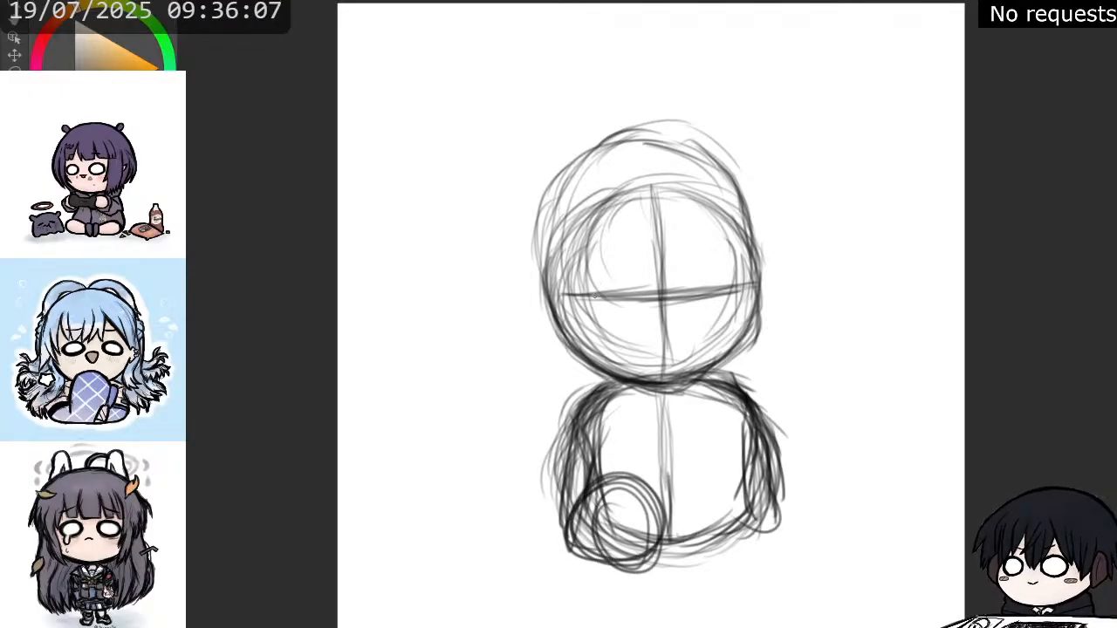
{"action": "mouse_move", "coordinate": [595, 296]}
{"action": "left_mouse_down"}
{"action": "mouse_move", "coordinate": [744, 292]}
{"action": "mouse_move", "coordinate": [545, 297]}
{"action": "mouse_move", "coordinate": [602, 371]}
{"action": "mouse_move", "coordinate": [563, 298]}
{"action": "mouse_move", "coordinate": [593, 371]}
{"action": "mouse_move", "coordinate": [689, 389]}
{"action": "mouse_move", "coordinate": [746, 349]}
{"action": "mouse_move", "coordinate": [756, 301]}
{"action": "left_mouse_up"}
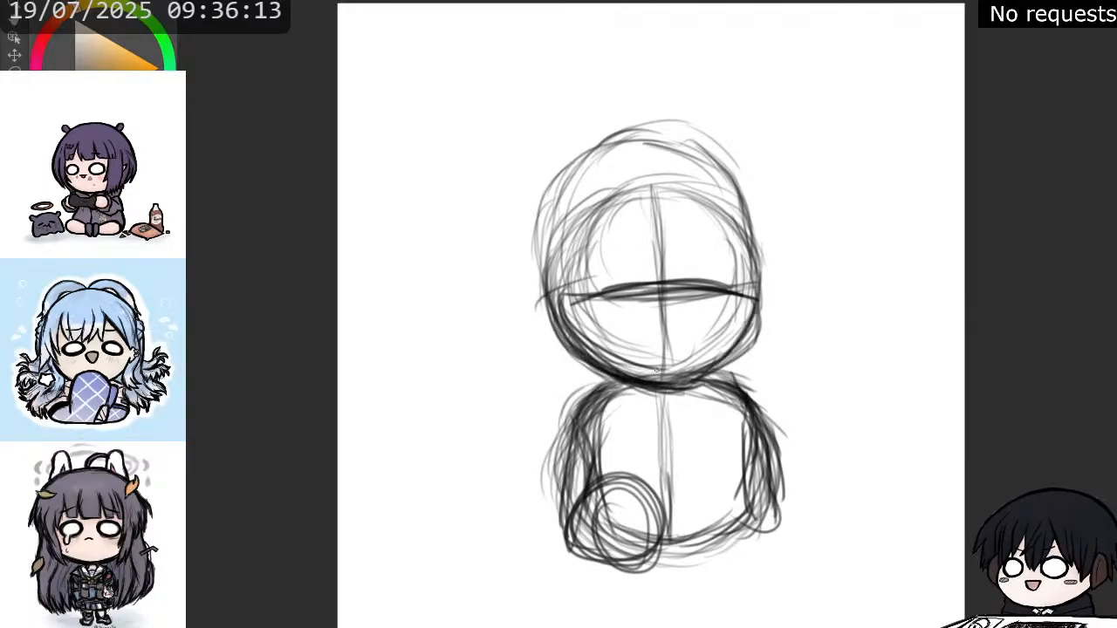
- Reinforce the neck area and both sloping shoulders, continuing down the right arm's outer contour
{"action": "mouse_move", "coordinate": [707, 383]}
{"action": "left_mouse_down"}
{"action": "mouse_move", "coordinate": [759, 406]}
{"action": "mouse_move", "coordinate": [700, 375]}
{"action": "left_mouse_up"}
{"action": "mouse_move", "coordinate": [618, 380]}
{"action": "left_mouse_down"}
{"action": "mouse_move", "coordinate": [567, 412]}
{"action": "mouse_move", "coordinate": [567, 452]}
{"action": "left_mouse_up"}
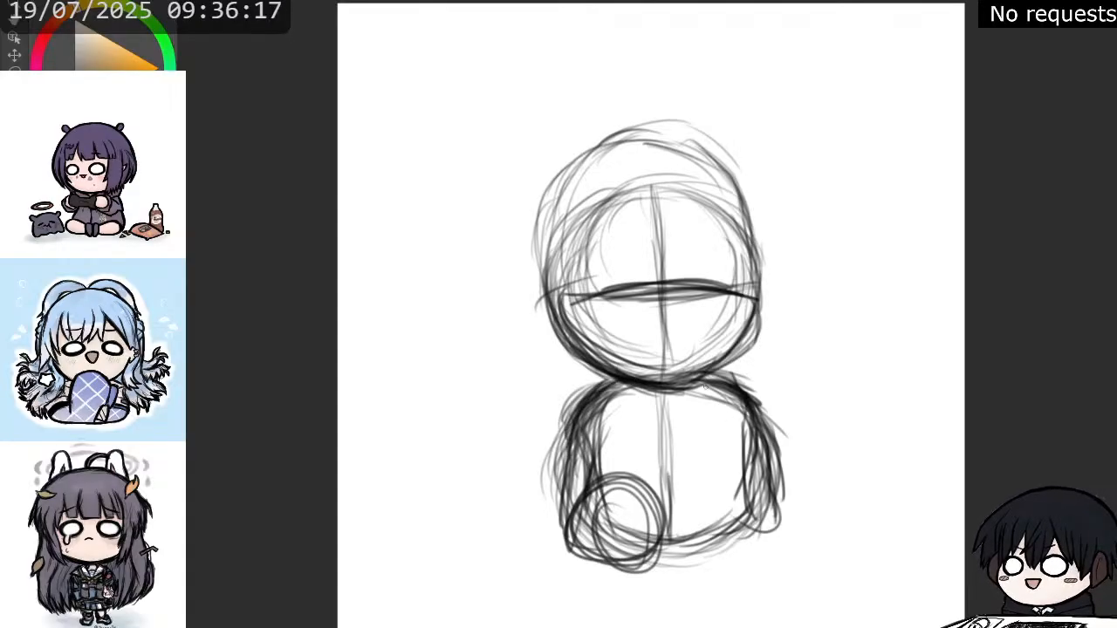
{"action": "left_click_drag", "start_coordinate": [749, 388], "coordinate": [782, 491]}
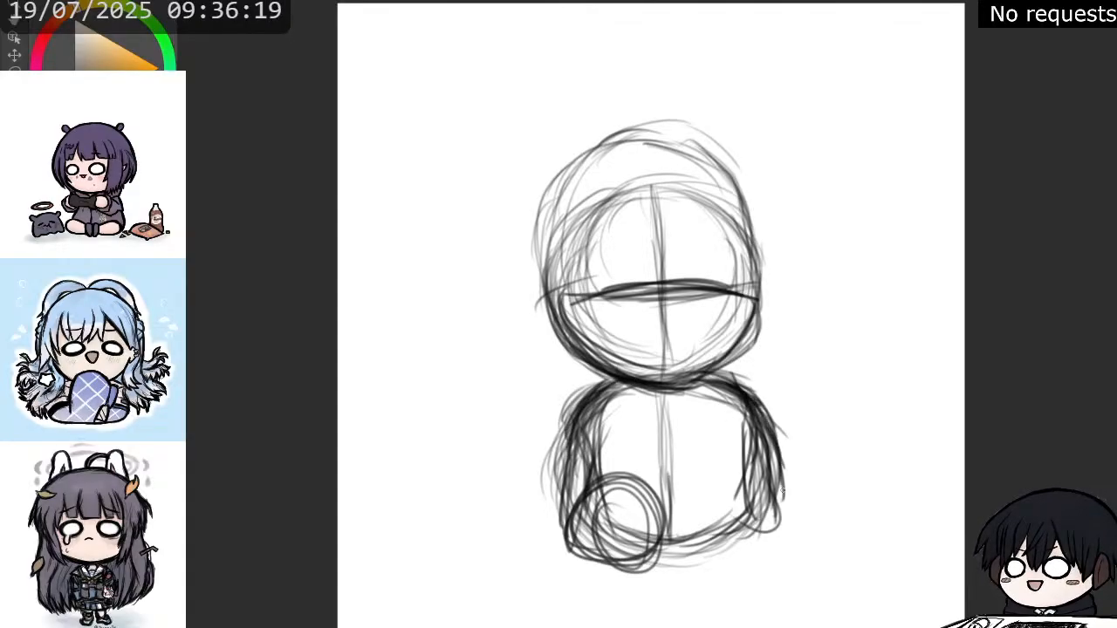
{"action": "left_click_drag", "start_coordinate": [768, 424], "coordinate": [783, 497]}
- Sketch the torso's right side and a matching right foot, and darken both feet as upright ovals
{"action": "mouse_move", "coordinate": [725, 391]}
{"action": "left_mouse_down"}
{"action": "mouse_move", "coordinate": [752, 438]}
{"action": "mouse_move", "coordinate": [752, 478]}
{"action": "left_mouse_up"}
{"action": "mouse_move", "coordinate": [744, 414]}
{"action": "left_mouse_down"}
{"action": "mouse_move", "coordinate": [735, 503]}
{"action": "mouse_move", "coordinate": [721, 525]}
{"action": "left_mouse_up"}
{"action": "mouse_move", "coordinate": [745, 489]}
{"action": "left_mouse_down"}
{"action": "mouse_move", "coordinate": [654, 541]}
{"action": "mouse_move", "coordinate": [702, 513]}
{"action": "mouse_move", "coordinate": [700, 565]}
{"action": "mouse_move", "coordinate": [678, 532]}
{"action": "mouse_move", "coordinate": [715, 495]}
{"action": "mouse_move", "coordinate": [745, 495]}
{"action": "mouse_move", "coordinate": [746, 542]}
{"action": "mouse_move", "coordinate": [720, 539]}
{"action": "left_mouse_up"}
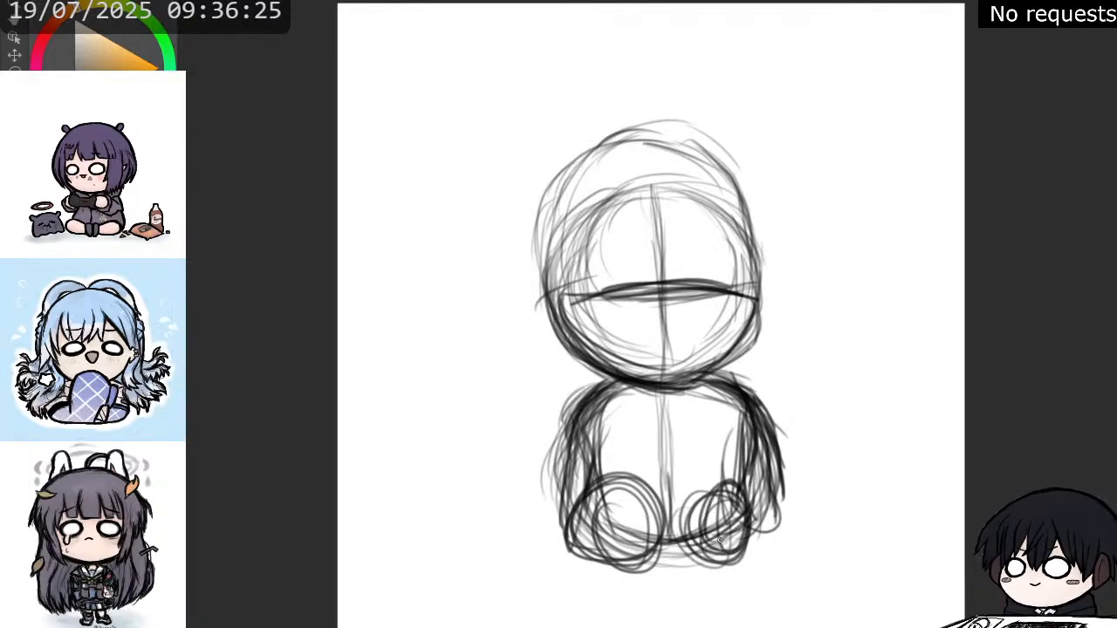
{"action": "mouse_move", "coordinate": [611, 563]}
{"action": "left_mouse_down"}
{"action": "mouse_move", "coordinate": [588, 496]}
{"action": "mouse_move", "coordinate": [604, 494]}
{"action": "mouse_move", "coordinate": [633, 521]}
{"action": "mouse_move", "coordinate": [608, 573]}
{"action": "mouse_move", "coordinate": [566, 548]}
{"action": "mouse_move", "coordinate": [580, 515]}
{"action": "left_mouse_up"}
{"action": "left_click_drag", "start_coordinate": [716, 563], "coordinate": [689, 493]}
{"action": "mouse_move", "coordinate": [690, 493]}
{"action": "left_mouse_down"}
{"action": "mouse_move", "coordinate": [750, 550]}
{"action": "mouse_move", "coordinate": [737, 558]}
{"action": "left_mouse_up"}
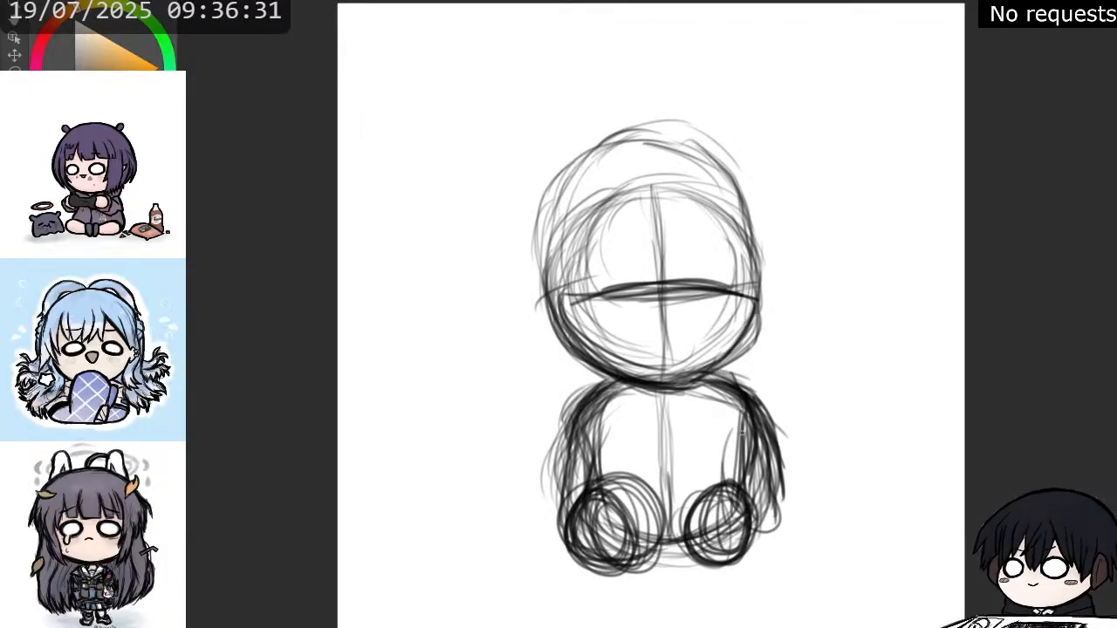
- Add loose strokes flaring out the right arm's tip, above the eye guideline and along the head's right side
{"action": "left_click_drag", "start_coordinate": [742, 430], "coordinate": [798, 523]}
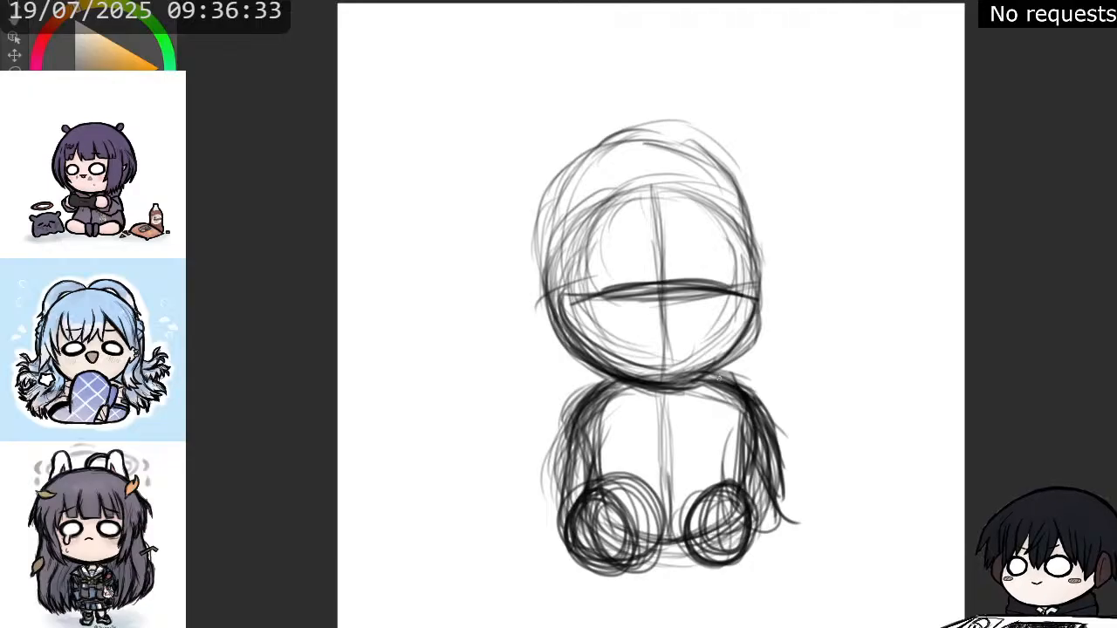
{"action": "left_click_drag", "start_coordinate": [576, 301], "coordinate": [698, 268]}
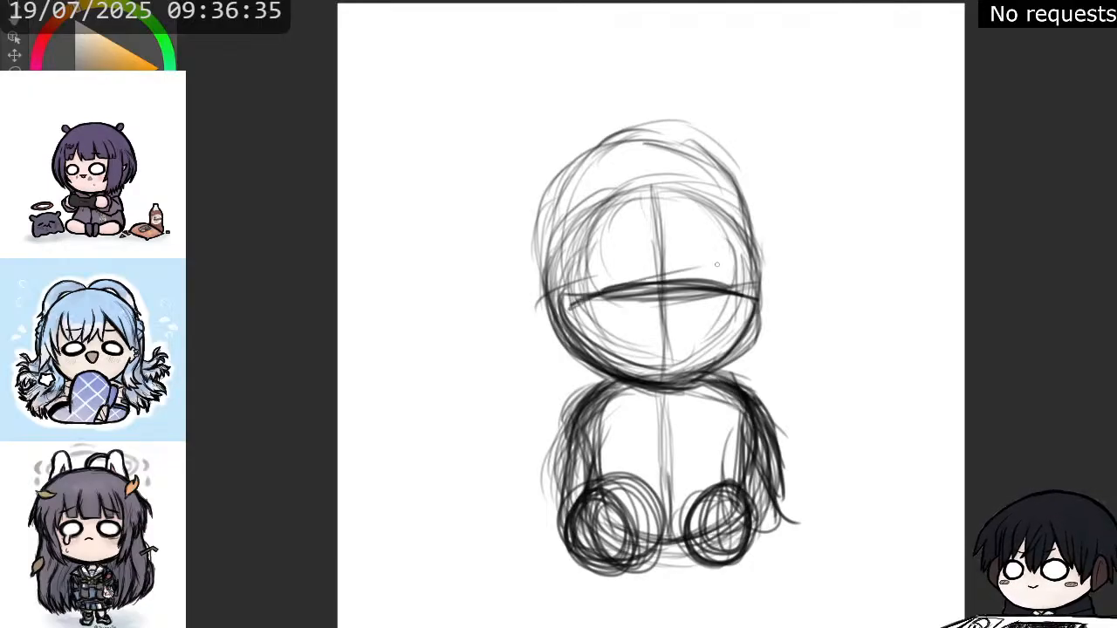
{"action": "mouse_move", "coordinate": [729, 176]}
{"action": "left_mouse_down"}
{"action": "mouse_move", "coordinate": [768, 249]}
{"action": "mouse_move", "coordinate": [766, 295]}
{"action": "mouse_move", "coordinate": [690, 370]}
{"action": "left_mouse_up"}
- Extend the left arm outward and down beside the left foot with repeated strokes, closing its rounded tip
{"action": "left_click_drag", "start_coordinate": [575, 428], "coordinate": [543, 529]}
{"action": "left_click_drag", "start_coordinate": [550, 480], "coordinate": [541, 541]}
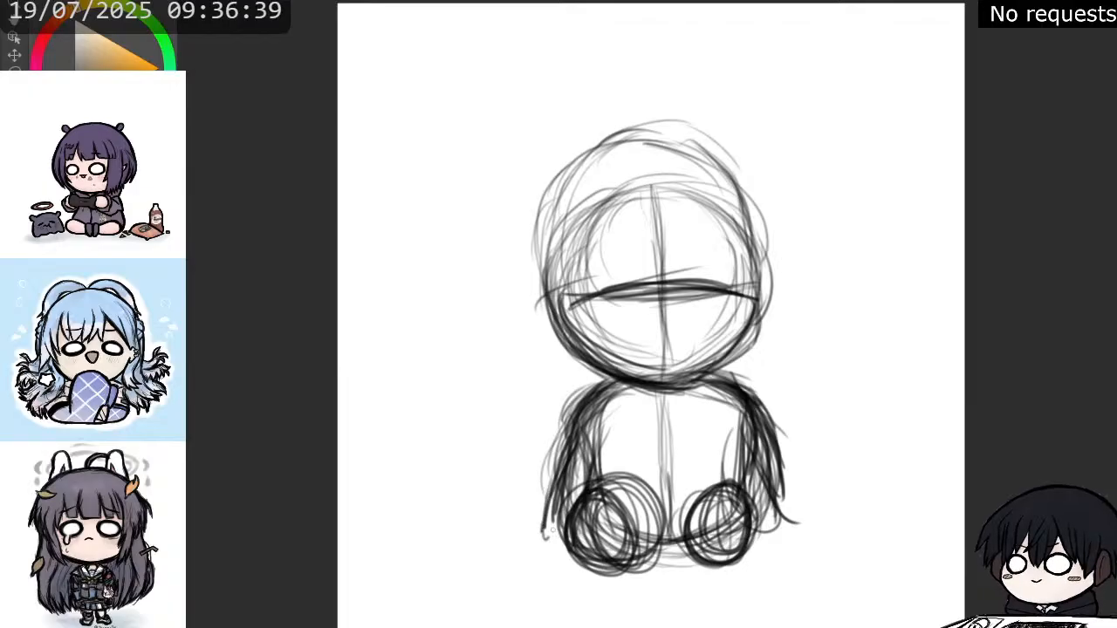
{"action": "left_click_drag", "start_coordinate": [583, 463], "coordinate": [559, 534]}
{"action": "left_click_drag", "start_coordinate": [588, 421], "coordinate": [544, 516]}
{"action": "left_click_drag", "start_coordinate": [557, 464], "coordinate": [542, 542]}
{"action": "left_click_drag", "start_coordinate": [551, 497], "coordinate": [544, 546]}
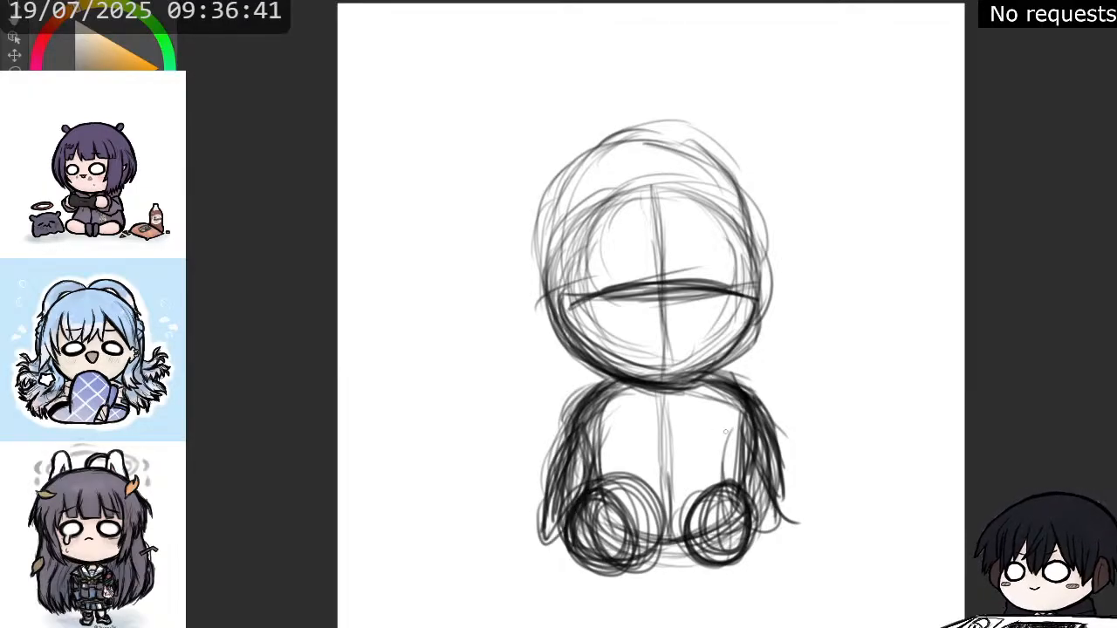
- Build up the right arm's outer and inner contours down to the wrist beside the right foot
{"action": "left_click_drag", "start_coordinate": [760, 407], "coordinate": [784, 491]}
{"action": "left_click_drag", "start_coordinate": [773, 455], "coordinate": [789, 536]}
{"action": "left_click_drag", "start_coordinate": [751, 434], "coordinate": [775, 534]}
{"action": "mouse_move", "coordinate": [752, 454]}
{"action": "left_mouse_down"}
{"action": "mouse_move", "coordinate": [788, 539]}
{"action": "mouse_move", "coordinate": [787, 494]}
{"action": "left_mouse_up"}
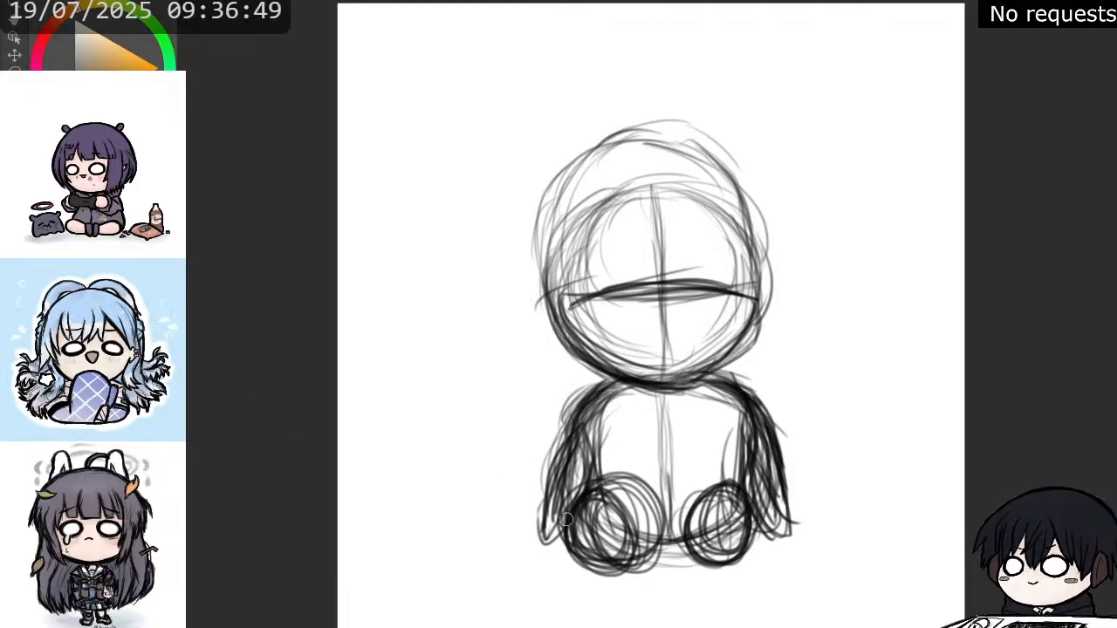
- Sketch flat oval hands at the ends of both arms and thicken the left arm's outer and inner contours
{"action": "mouse_move", "coordinate": [551, 516]}
{"action": "left_mouse_down"}
{"action": "mouse_move", "coordinate": [536, 529]}
{"action": "mouse_move", "coordinate": [543, 540]}
{"action": "mouse_move", "coordinate": [558, 501]}
{"action": "mouse_move", "coordinate": [532, 526]}
{"action": "mouse_move", "coordinate": [564, 527]}
{"action": "left_mouse_up"}
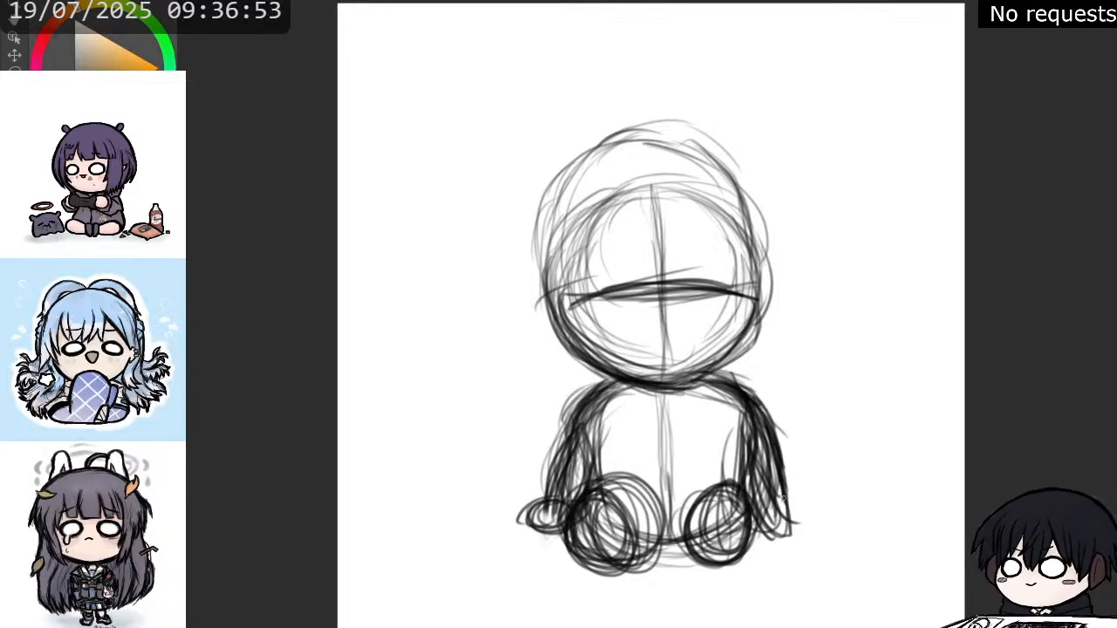
{"action": "mouse_move", "coordinate": [784, 497]}
{"action": "left_mouse_down"}
{"action": "mouse_move", "coordinate": [792, 528]}
{"action": "mouse_move", "coordinate": [769, 528]}
{"action": "mouse_move", "coordinate": [751, 509]}
{"action": "mouse_move", "coordinate": [769, 498]}
{"action": "mouse_move", "coordinate": [811, 520]}
{"action": "left_mouse_up"}
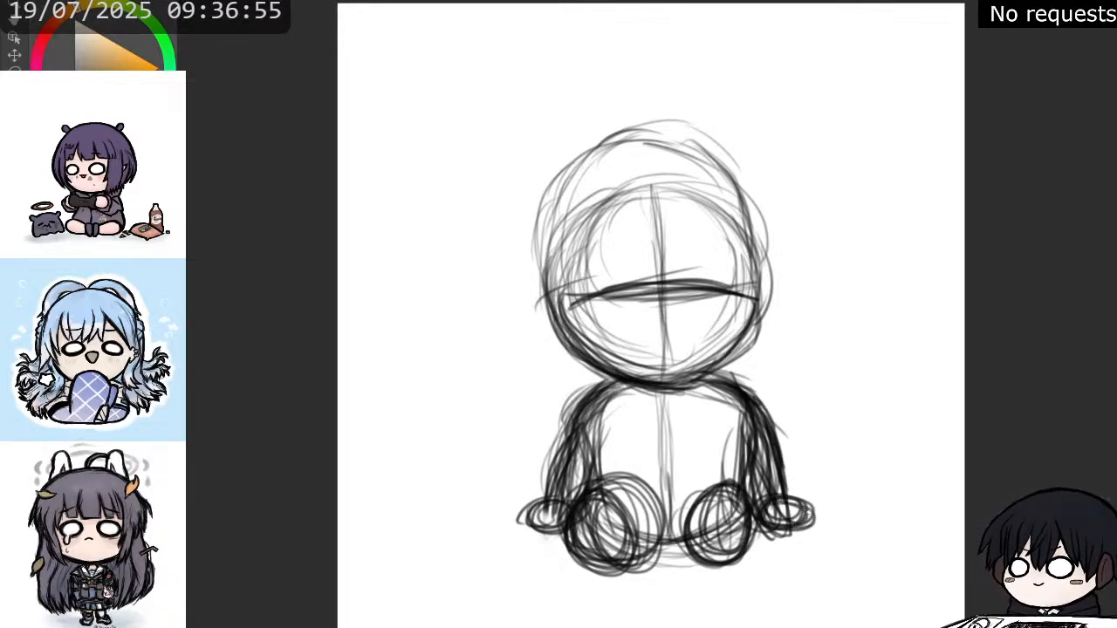
{"action": "left_click_drag", "start_coordinate": [591, 395], "coordinate": [550, 496]}
{"action": "left_click_drag", "start_coordinate": [565, 417], "coordinate": [545, 498]}
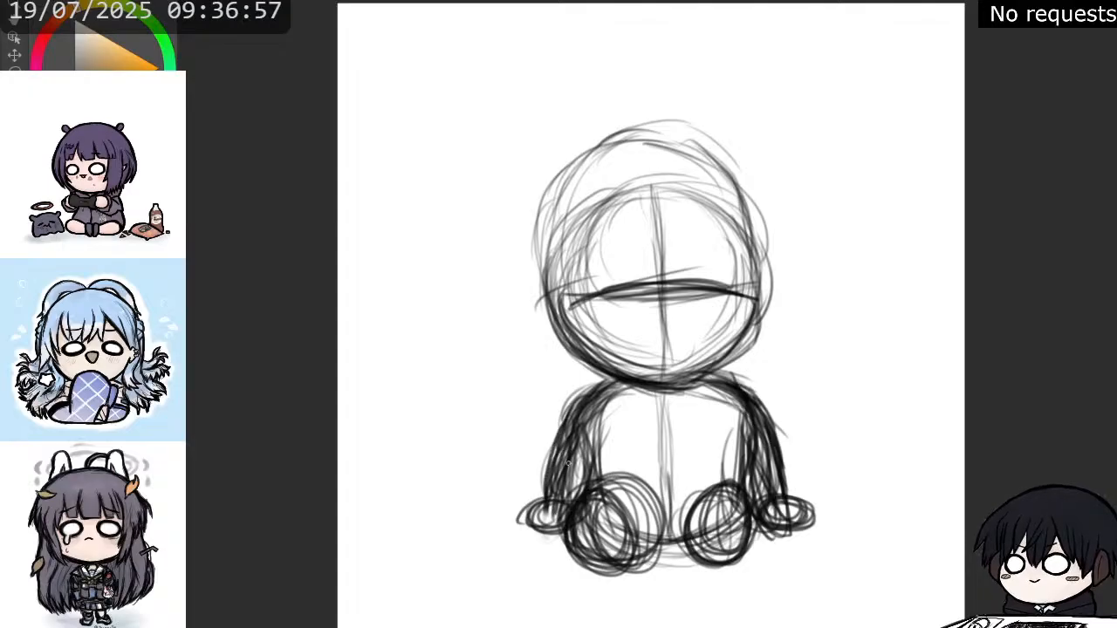
{"action": "mouse_move", "coordinate": [584, 436]}
{"action": "left_mouse_down"}
{"action": "mouse_move", "coordinate": [574, 494]}
{"action": "mouse_move", "coordinate": [589, 471]}
{"action": "left_mouse_up"}
{"action": "left_click_drag", "start_coordinate": [613, 406], "coordinate": [597, 473]}
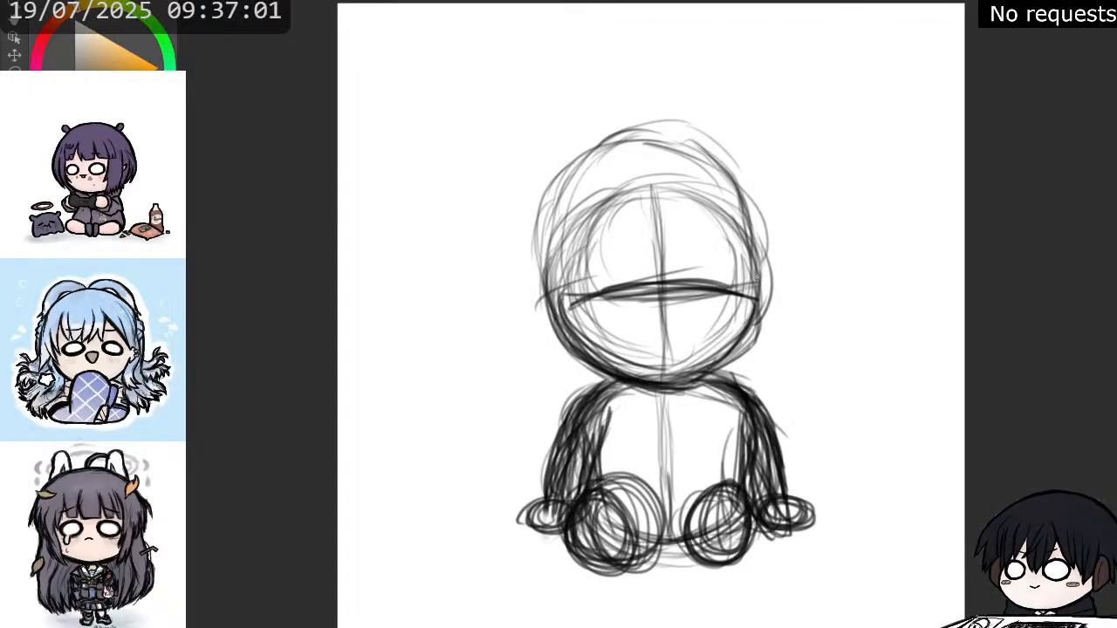
- Mirror the canvas horizontally and build up the head's left contour from the chin up past the temple
{"action": "mouse_move", "coordinate": [545, 305]}
{"action": "left_mouse_down"}
{"action": "mouse_move", "coordinate": [592, 352]}
{"action": "mouse_move", "coordinate": [531, 323]}
{"action": "mouse_move", "coordinate": [568, 333]}
{"action": "left_mouse_up"}
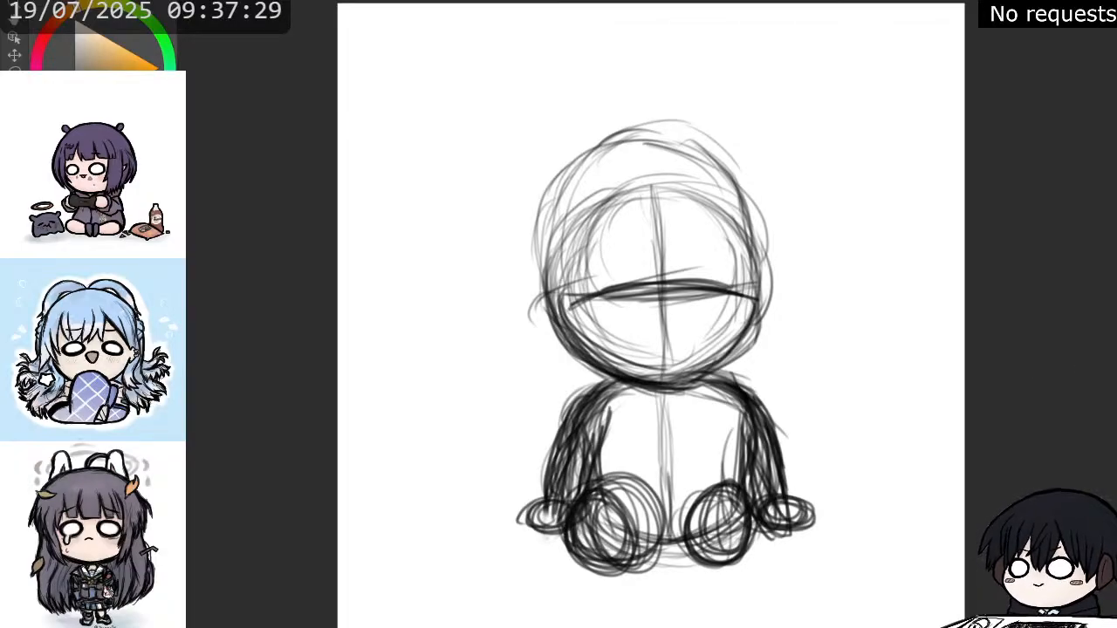
{"action": "key", "text": "m"}
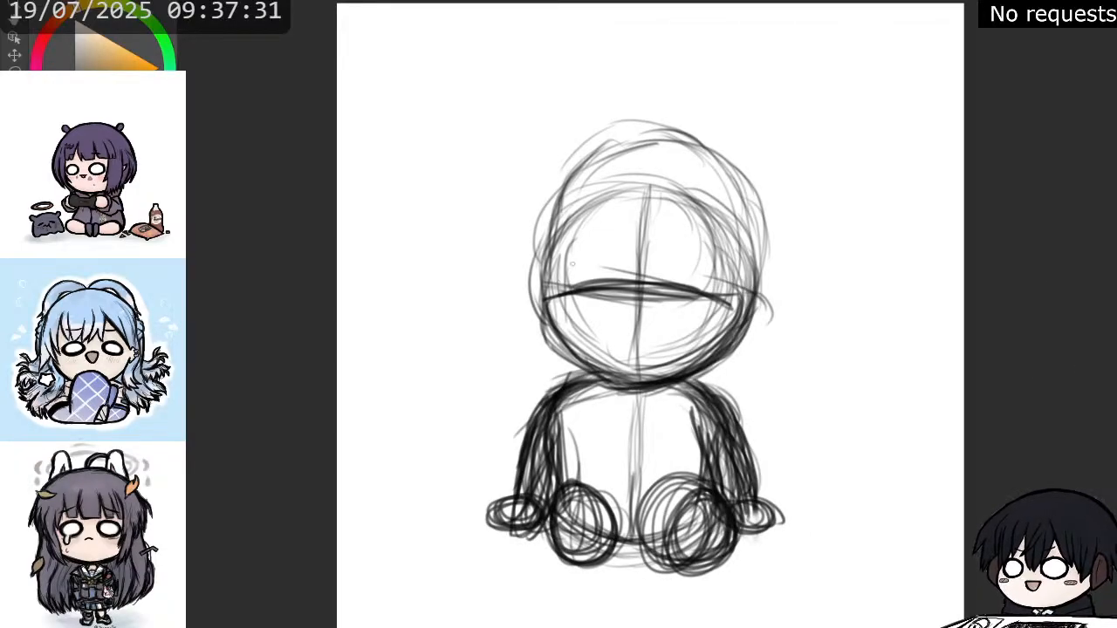
{"action": "mouse_move", "coordinate": [563, 235]}
{"action": "left_mouse_down"}
{"action": "mouse_move", "coordinate": [551, 315]}
{"action": "mouse_move", "coordinate": [571, 338]}
{"action": "left_mouse_up"}
{"action": "left_click_drag", "start_coordinate": [553, 261], "coordinate": [575, 348]}
{"action": "mouse_move", "coordinate": [546, 267]}
{"action": "left_mouse_down"}
{"action": "mouse_move", "coordinate": [556, 323]}
{"action": "mouse_move", "coordinate": [577, 357]}
{"action": "left_mouse_up"}
{"action": "left_click_drag", "start_coordinate": [545, 286], "coordinate": [599, 370]}
{"action": "mouse_move", "coordinate": [540, 309]}
{"action": "left_mouse_down"}
{"action": "mouse_move", "coordinate": [609, 379]}
{"action": "mouse_move", "coordinate": [624, 379]}
{"action": "left_mouse_up"}
{"action": "mouse_move", "coordinate": [539, 324]}
{"action": "left_mouse_down"}
{"action": "mouse_move", "coordinate": [531, 271]}
{"action": "mouse_move", "coordinate": [548, 223]}
{"action": "left_mouse_up"}
{"action": "left_click_drag", "start_coordinate": [546, 291], "coordinate": [588, 190]}
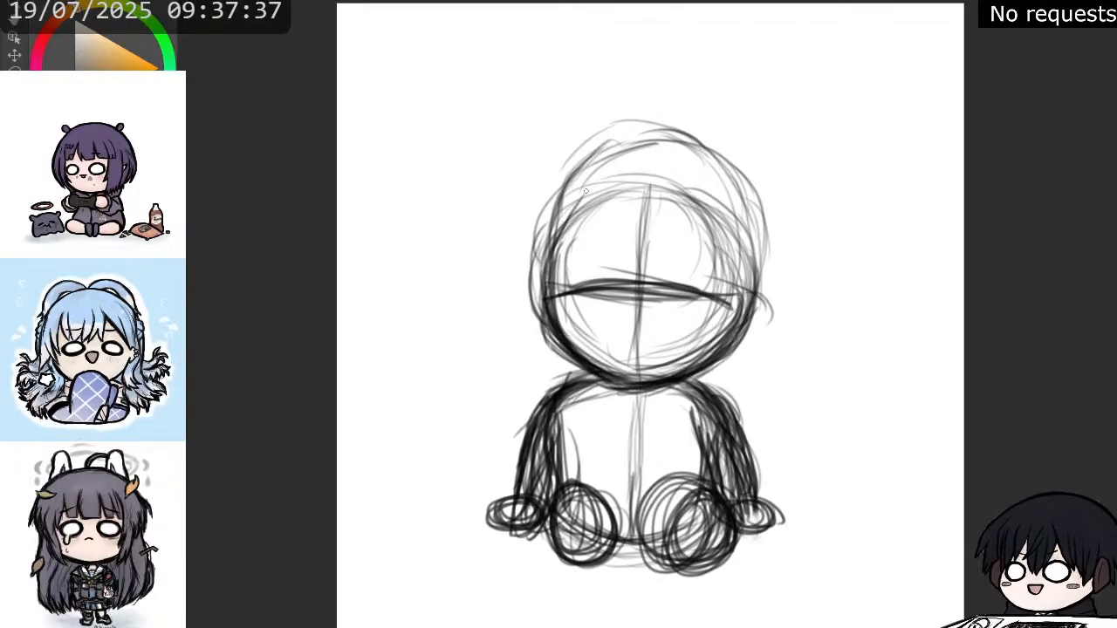
- Redraw the head's rounded crown from the upper left over the top and down the right cheek
{"action": "left_click_drag", "start_coordinate": [550, 259], "coordinate": [599, 173]}
{"action": "left_click_drag", "start_coordinate": [555, 225], "coordinate": [609, 159]}
{"action": "mouse_move", "coordinate": [565, 199]}
{"action": "left_mouse_down"}
{"action": "mouse_move", "coordinate": [621, 169]}
{"action": "mouse_move", "coordinate": [568, 203]}
{"action": "left_mouse_up"}
{"action": "left_click_drag", "start_coordinate": [568, 206], "coordinate": [644, 143]}
{"action": "mouse_move", "coordinate": [604, 161]}
{"action": "left_mouse_down"}
{"action": "mouse_move", "coordinate": [717, 144]}
{"action": "mouse_move", "coordinate": [769, 225]}
{"action": "left_mouse_up"}
{"action": "mouse_move", "coordinate": [727, 185]}
{"action": "left_mouse_down"}
{"action": "mouse_move", "coordinate": [769, 250]}
{"action": "mouse_move", "coordinate": [768, 305]}
{"action": "left_mouse_up"}
{"action": "left_click_drag", "start_coordinate": [760, 232], "coordinate": [754, 328]}
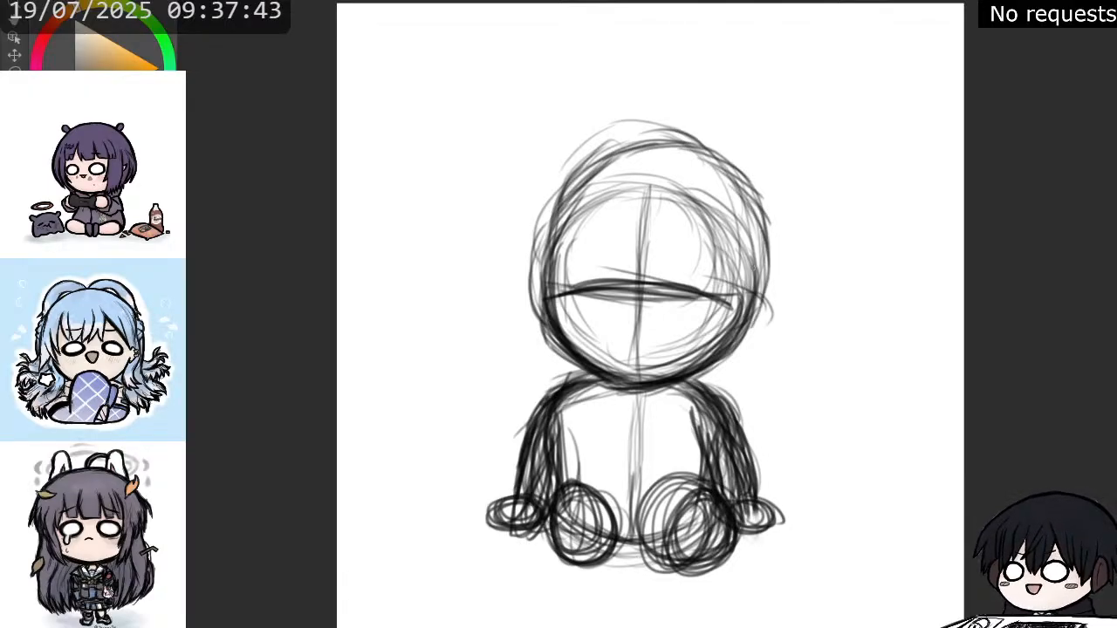
{"action": "left_click_drag", "start_coordinate": [761, 273], "coordinate": [740, 332]}
- Erase the stray lines outside the head's upper left contour and flip the canvas back to its original orientation
{"action": "mouse_move", "coordinate": [611, 131]}
{"action": "left_mouse_down"}
{"action": "mouse_move", "coordinate": [567, 176]}
{"action": "mouse_move", "coordinate": [538, 232]}
{"action": "left_mouse_up"}
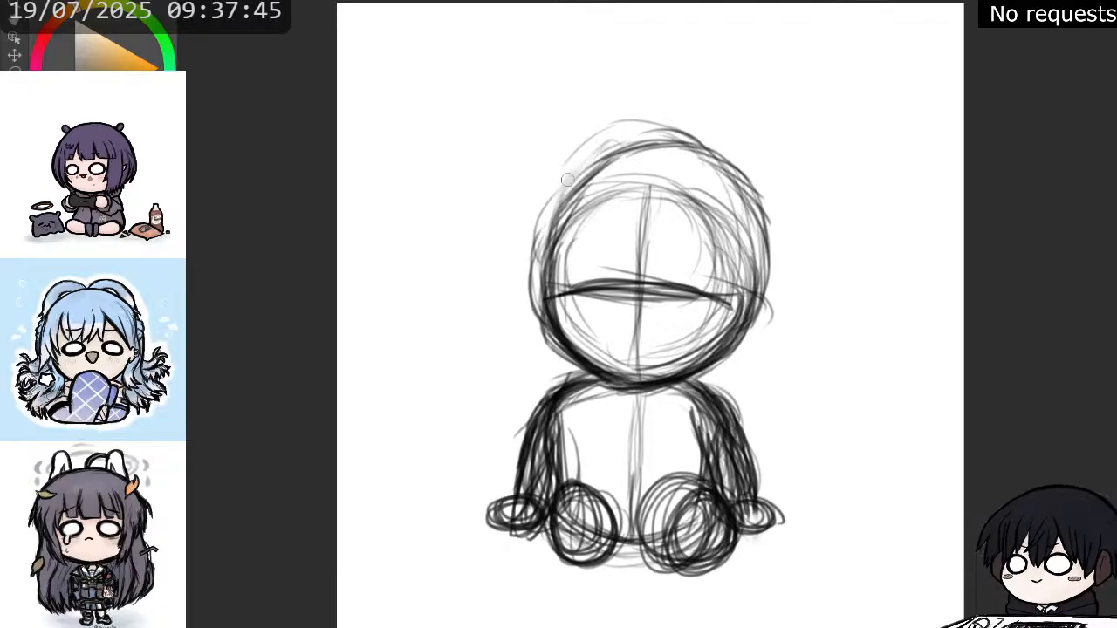
{"action": "left_click_drag", "start_coordinate": [578, 175], "coordinate": [527, 267]}
{"action": "left_click_drag", "start_coordinate": [618, 143], "coordinate": [555, 201]}
{"action": "mouse_move", "coordinate": [658, 125]}
{"action": "left_mouse_down"}
{"action": "mouse_move", "coordinate": [583, 143]}
{"action": "mouse_move", "coordinate": [609, 122]}
{"action": "mouse_move", "coordinate": [536, 169]}
{"action": "mouse_move", "coordinate": [614, 137]}
{"action": "mouse_move", "coordinate": [717, 141]}
{"action": "mouse_move", "coordinate": [650, 131]}
{"action": "left_mouse_up"}
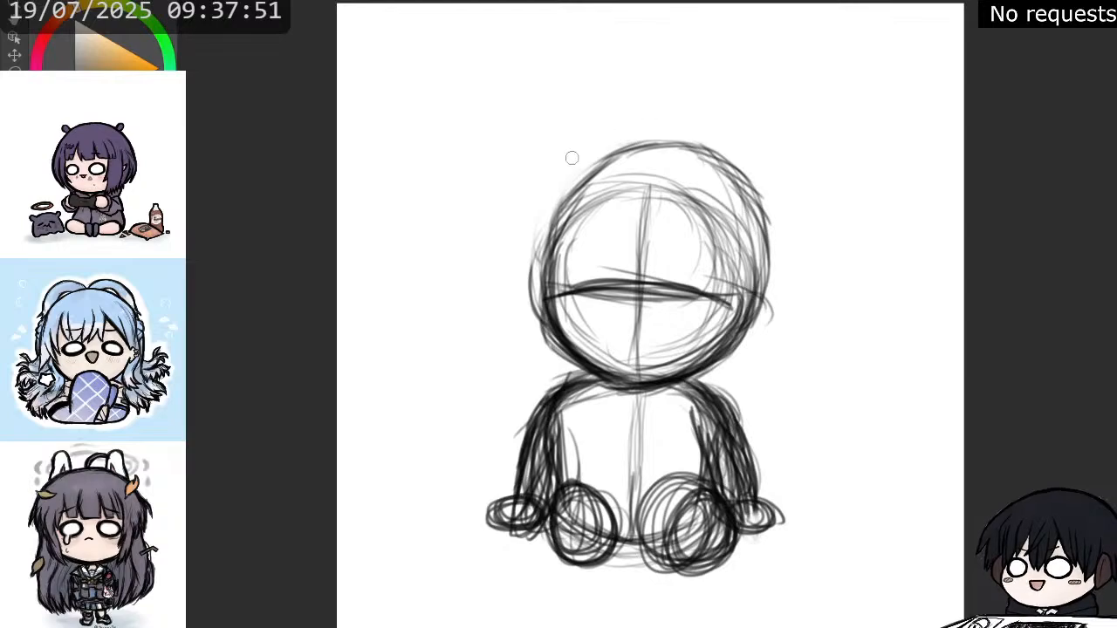
{"action": "left_click_drag", "start_coordinate": [531, 216], "coordinate": [530, 237]}
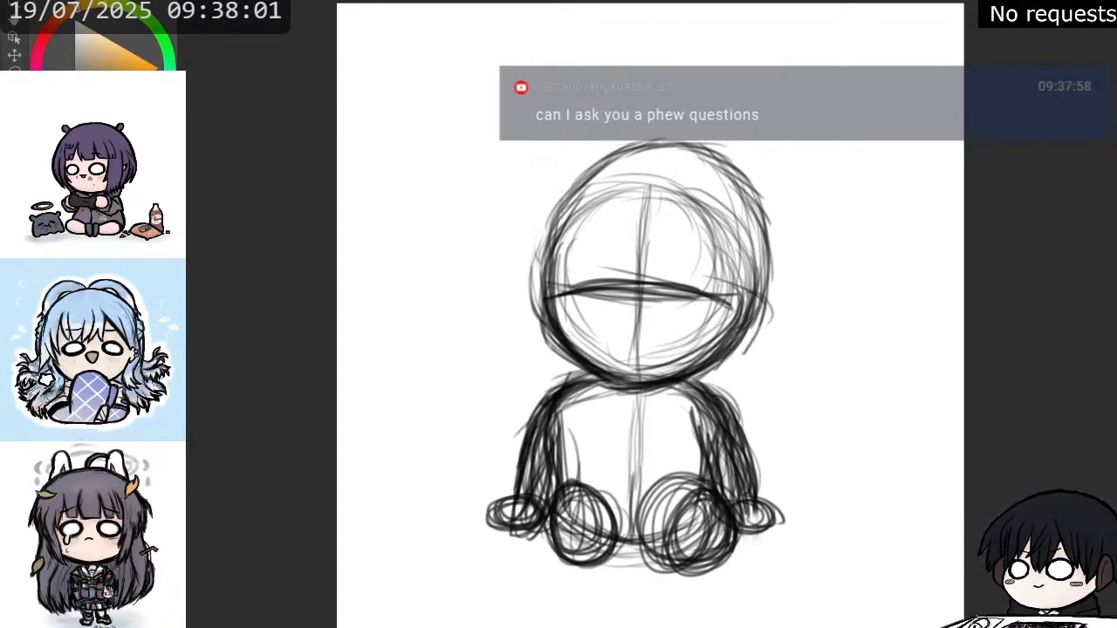
{"action": "key", "text": "h"}
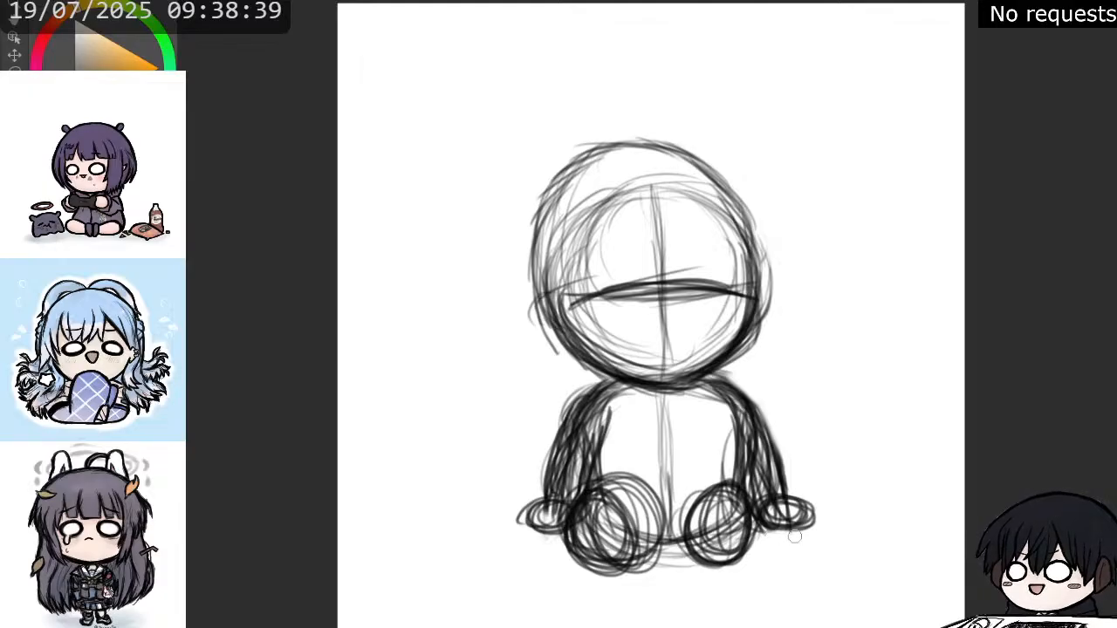
- Clean up the right hand into a clear oval and darken the outer contours of both arms from the shoulders down
{"action": "left_click_drag", "start_coordinate": [794, 536], "coordinate": [772, 501]}
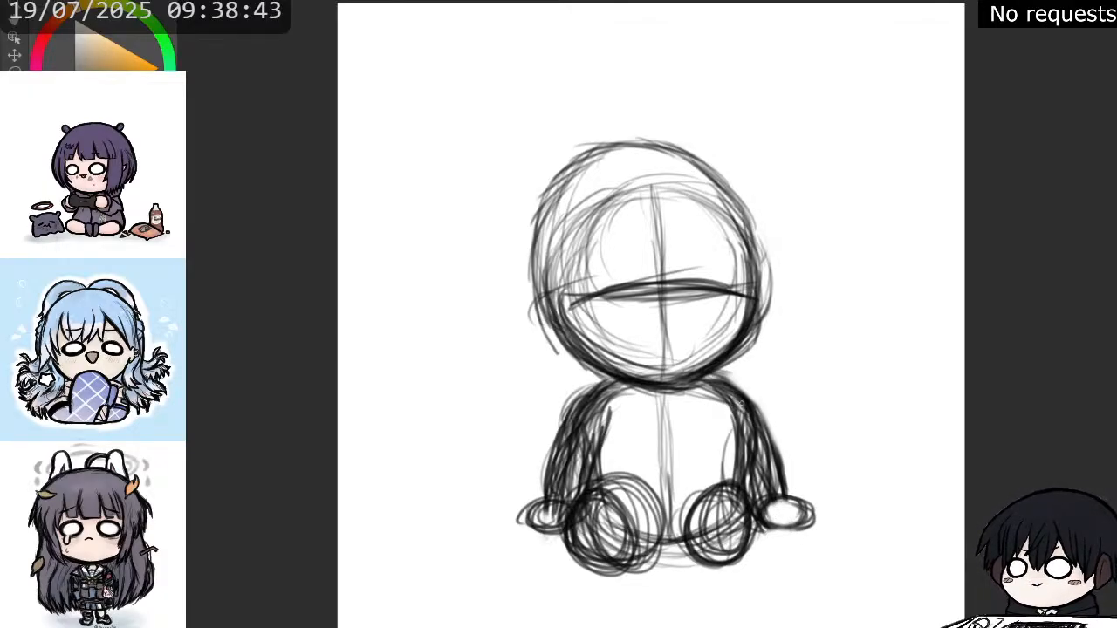
{"action": "left_click_drag", "start_coordinate": [740, 404], "coordinate": [771, 467]}
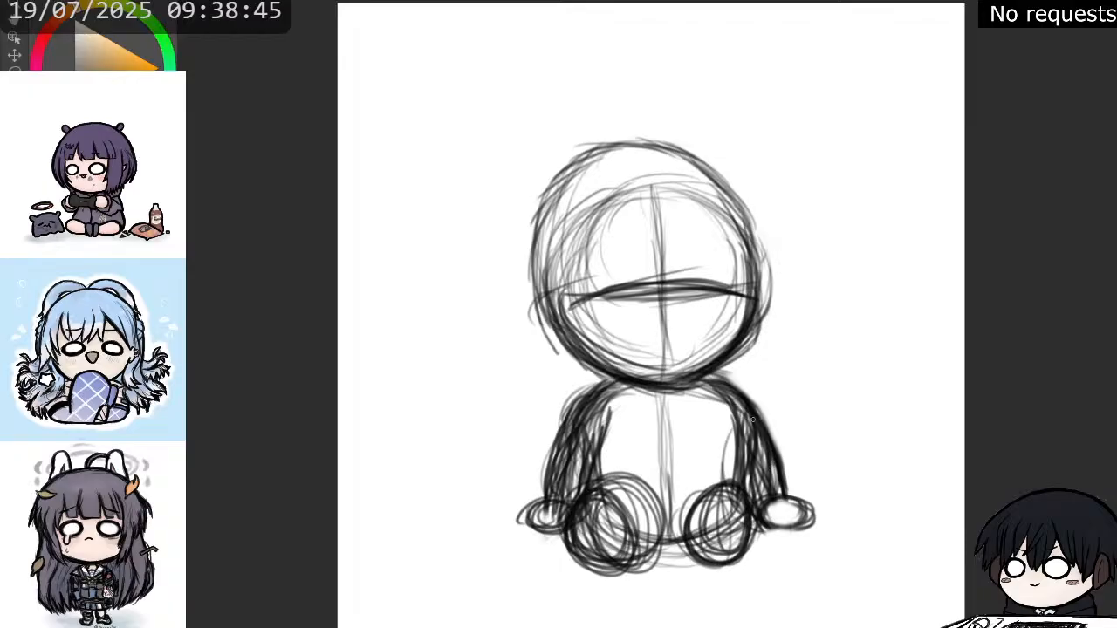
{"action": "mouse_move", "coordinate": [752, 419]}
{"action": "left_mouse_down"}
{"action": "mouse_move", "coordinate": [782, 494]}
{"action": "mouse_move", "coordinate": [777, 472]}
{"action": "left_mouse_up"}
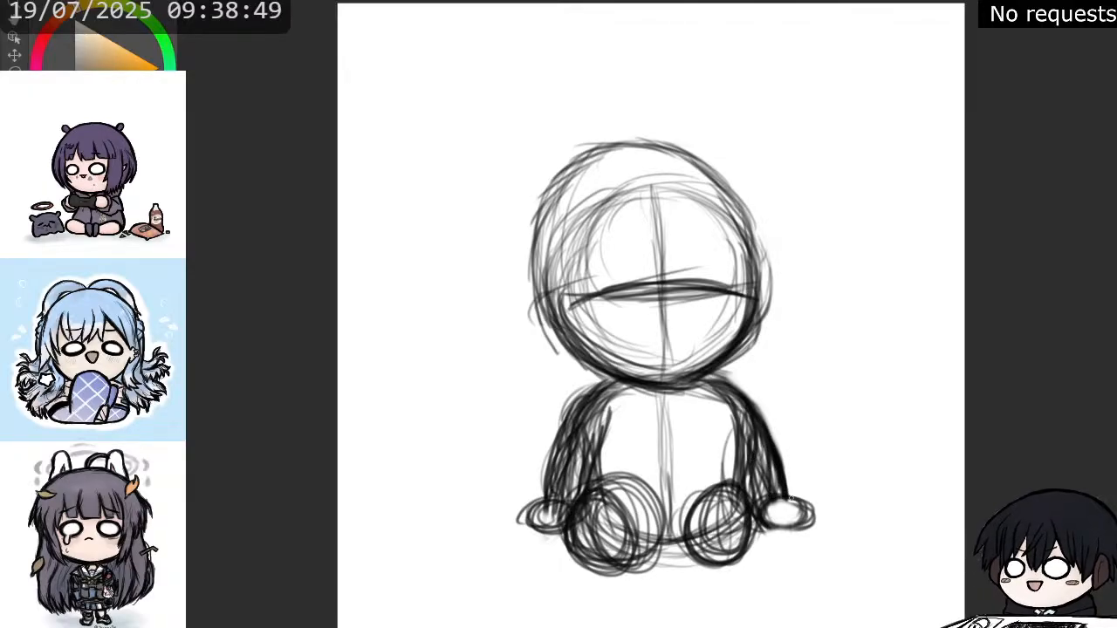
{"action": "mouse_move", "coordinate": [791, 495]}
{"action": "left_mouse_down"}
{"action": "mouse_move", "coordinate": [819, 519]}
{"action": "mouse_move", "coordinate": [772, 526]}
{"action": "mouse_move", "coordinate": [758, 508]}
{"action": "left_mouse_up"}
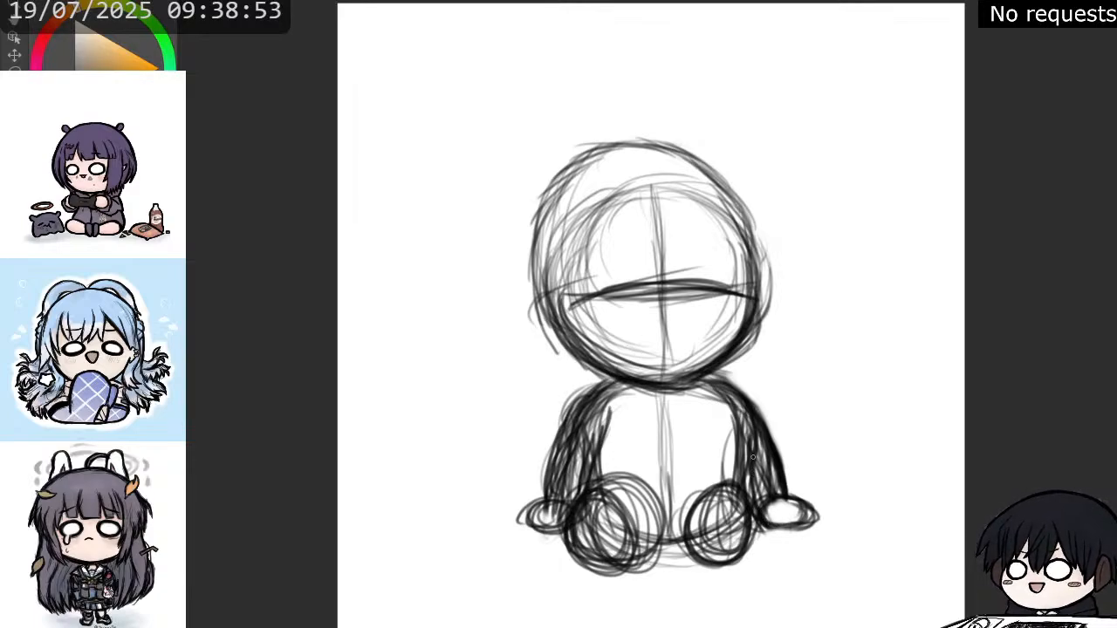
{"action": "mouse_move", "coordinate": [752, 457]}
{"action": "left_mouse_down"}
{"action": "mouse_move", "coordinate": [761, 497]}
{"action": "mouse_move", "coordinate": [749, 441]}
{"action": "mouse_move", "coordinate": [735, 497]}
{"action": "mouse_move", "coordinate": [733, 432]}
{"action": "mouse_move", "coordinate": [749, 476]}
{"action": "left_mouse_up"}
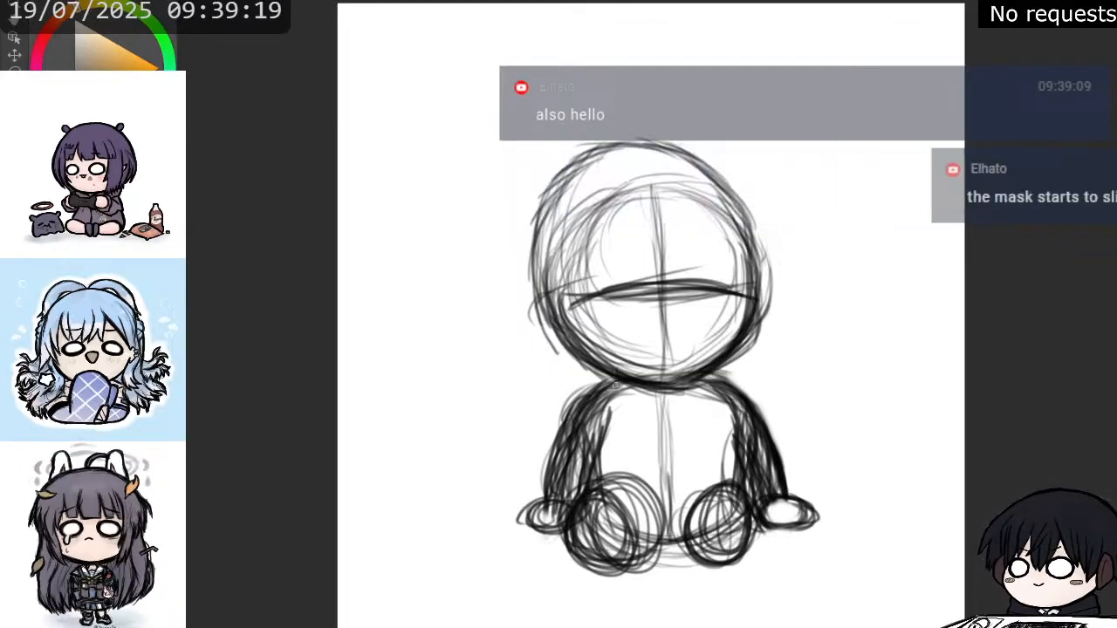
{"action": "mouse_move", "coordinate": [604, 384]}
{"action": "left_mouse_down"}
{"action": "mouse_move", "coordinate": [562, 433]}
{"action": "mouse_move", "coordinate": [543, 494]}
{"action": "left_mouse_up"}
{"action": "left_click_drag", "start_coordinate": [555, 435], "coordinate": [541, 498]}
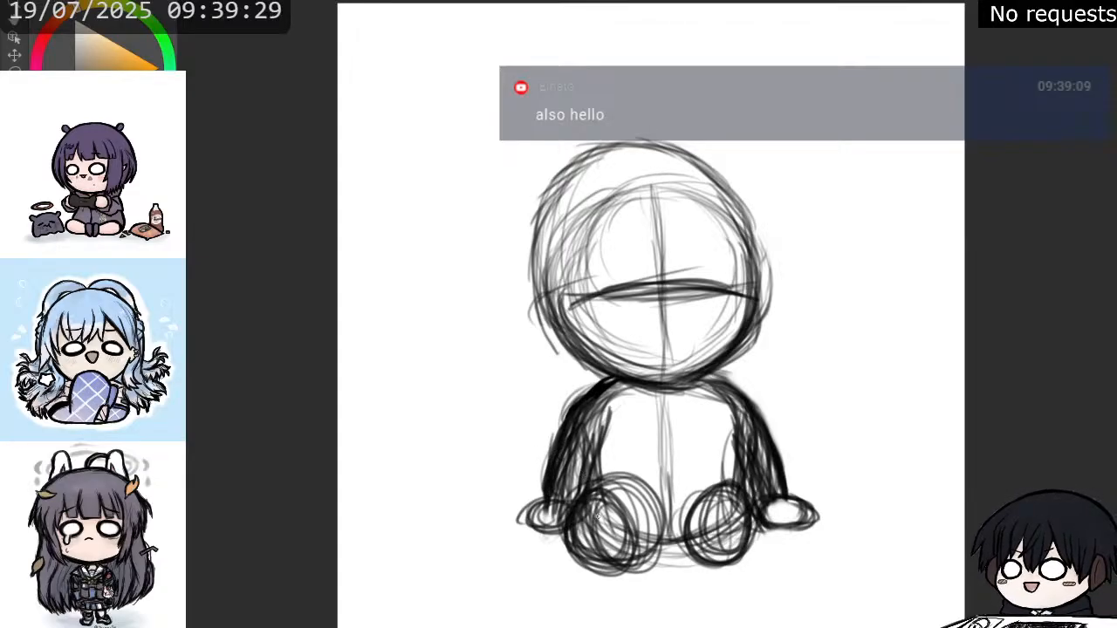
- Darken the left foot's oval with heavy strokes around its sides and base
{"action": "mouse_move", "coordinate": [611, 494]}
{"action": "left_mouse_down"}
{"action": "mouse_move", "coordinate": [584, 562]}
{"action": "mouse_move", "coordinate": [607, 569]}
{"action": "left_mouse_up"}
{"action": "mouse_move", "coordinate": [569, 489]}
{"action": "left_mouse_down"}
{"action": "mouse_move", "coordinate": [627, 504]}
{"action": "mouse_move", "coordinate": [621, 577]}
{"action": "mouse_move", "coordinate": [576, 578]}
{"action": "left_mouse_up"}
{"action": "mouse_move", "coordinate": [611, 534]}
{"action": "left_mouse_down"}
{"action": "mouse_move", "coordinate": [575, 559]}
{"action": "mouse_move", "coordinate": [606, 571]}
{"action": "left_mouse_up"}
{"action": "left_click_drag", "start_coordinate": [585, 555], "coordinate": [622, 575]}
{"action": "left_click_drag", "start_coordinate": [640, 498], "coordinate": [607, 567]}
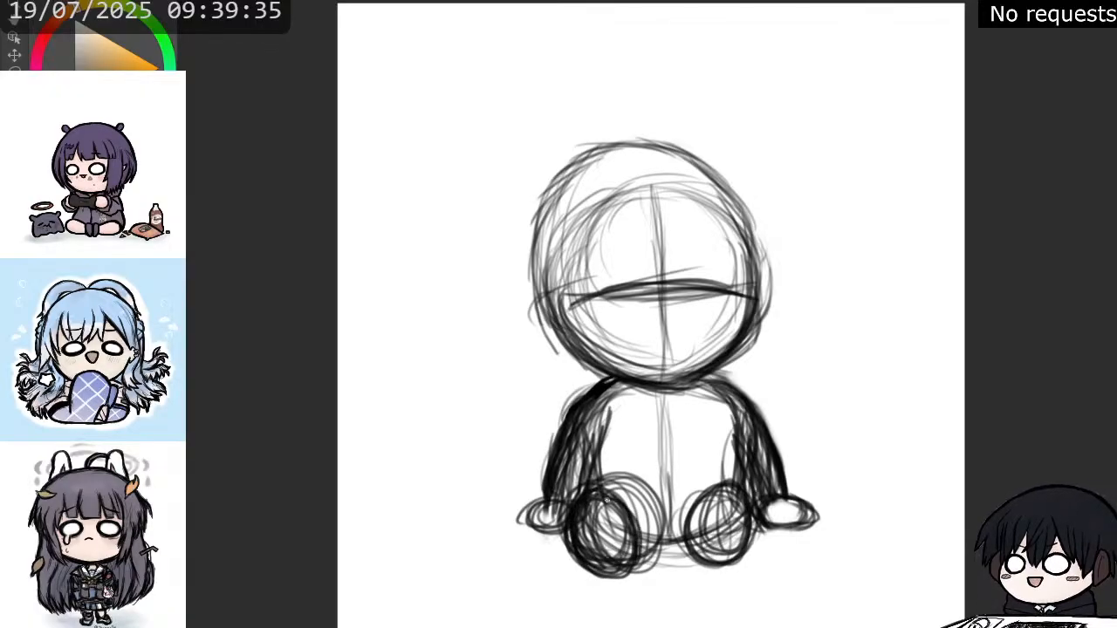
- Reinforce the right foot's oval and sketch the inner leg contours between the two feet
{"action": "left_click_drag", "start_coordinate": [709, 506], "coordinate": [723, 561]}
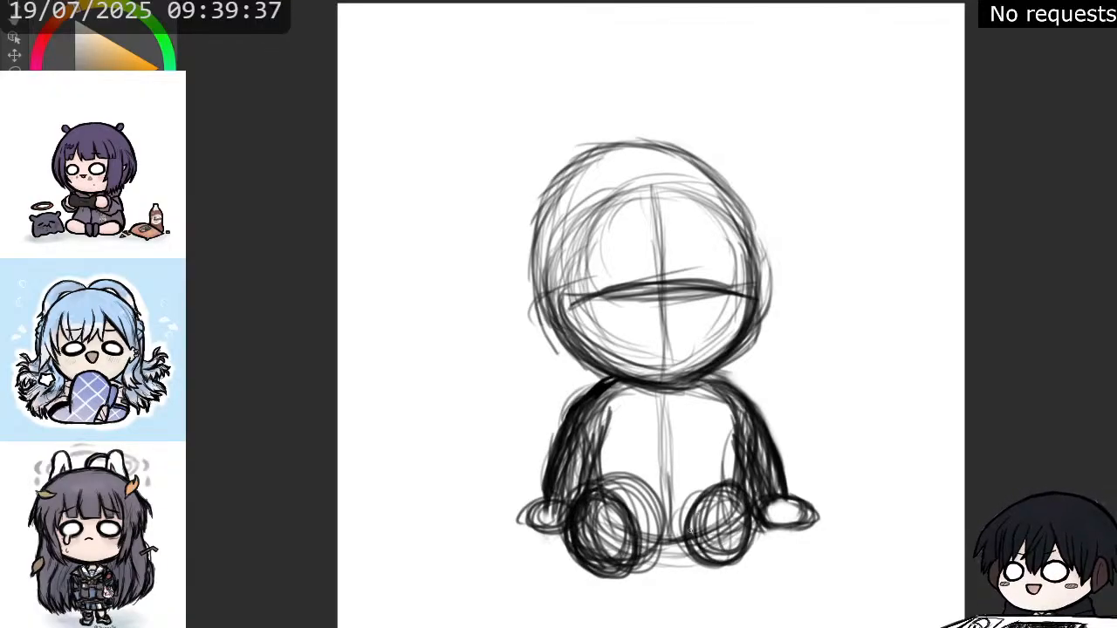
{"action": "mouse_move", "coordinate": [689, 526]}
{"action": "left_mouse_down"}
{"action": "mouse_move", "coordinate": [726, 567]}
{"action": "mouse_move", "coordinate": [746, 556]}
{"action": "mouse_move", "coordinate": [740, 491]}
{"action": "mouse_move", "coordinate": [692, 532]}
{"action": "mouse_move", "coordinate": [692, 556]}
{"action": "mouse_move", "coordinate": [628, 572]}
{"action": "left_mouse_up"}
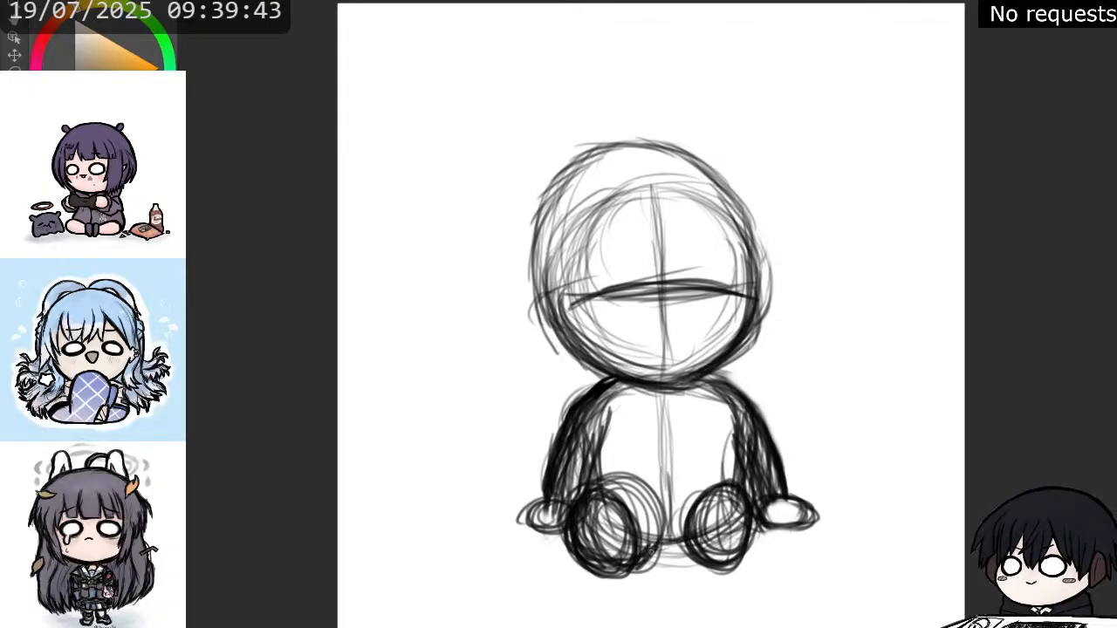
{"action": "left_click_drag", "start_coordinate": [661, 537], "coordinate": [637, 564]}
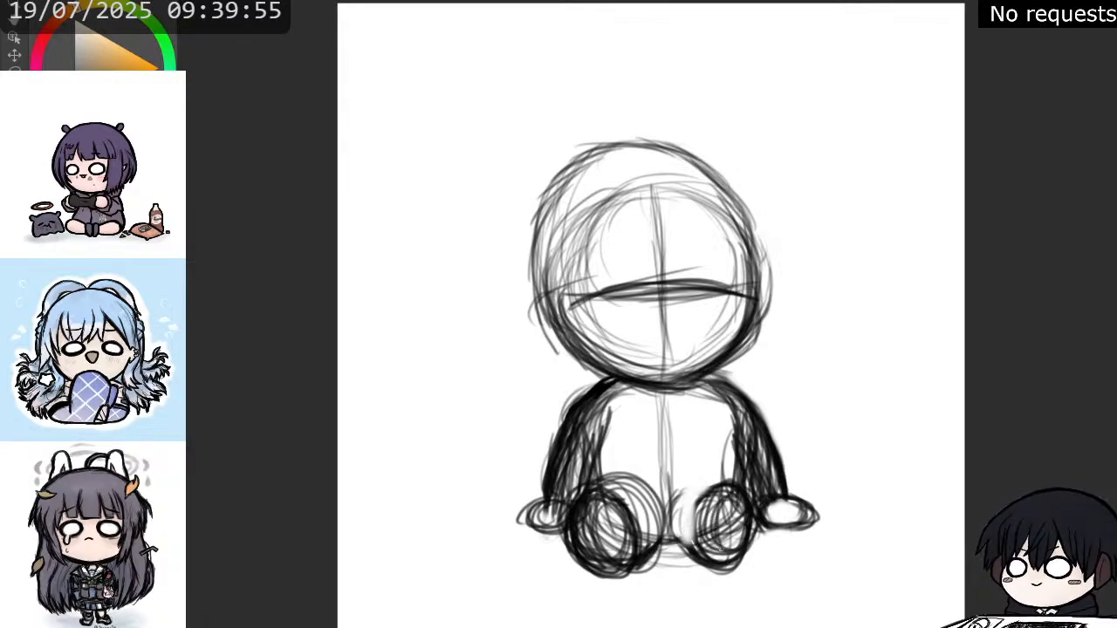
- Redraw the right foot as a narrower oval farther outward and erase the old lines on its inner side
{"action": "mouse_move", "coordinate": [728, 503]}
{"action": "left_mouse_down"}
{"action": "mouse_move", "coordinate": [724, 549]}
{"action": "mouse_move", "coordinate": [715, 523]}
{"action": "mouse_move", "coordinate": [742, 563]}
{"action": "mouse_move", "coordinate": [733, 569]}
{"action": "left_mouse_up"}
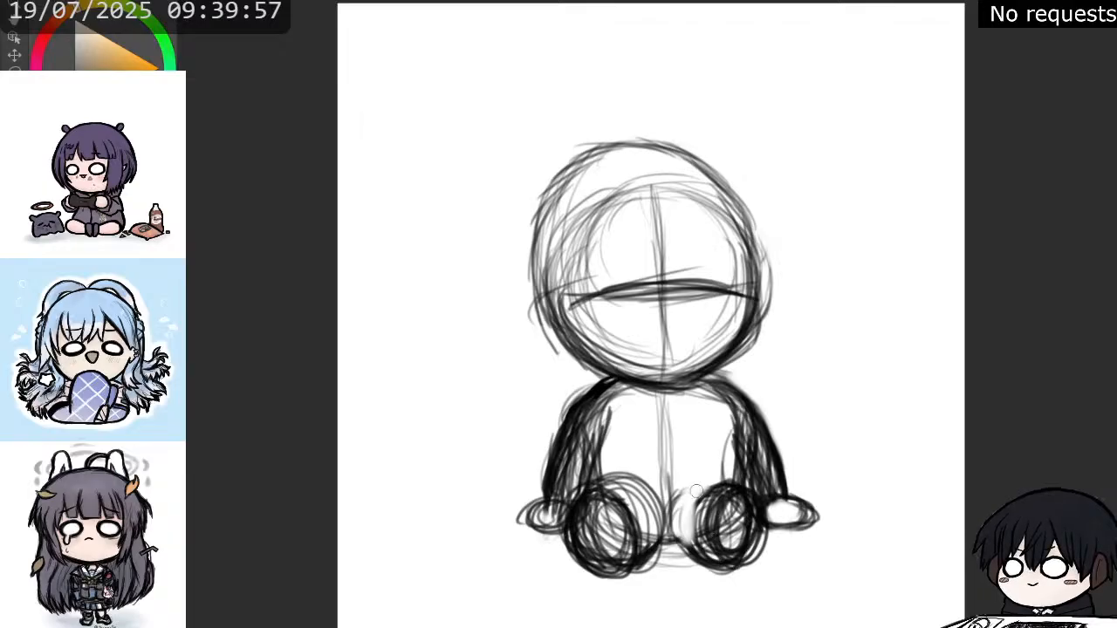
{"action": "mouse_move", "coordinate": [696, 491]}
{"action": "left_mouse_down"}
{"action": "mouse_move", "coordinate": [695, 538]}
{"action": "mouse_move", "coordinate": [687, 522]}
{"action": "mouse_move", "coordinate": [695, 500]}
{"action": "mouse_move", "coordinate": [717, 576]}
{"action": "left_mouse_up"}
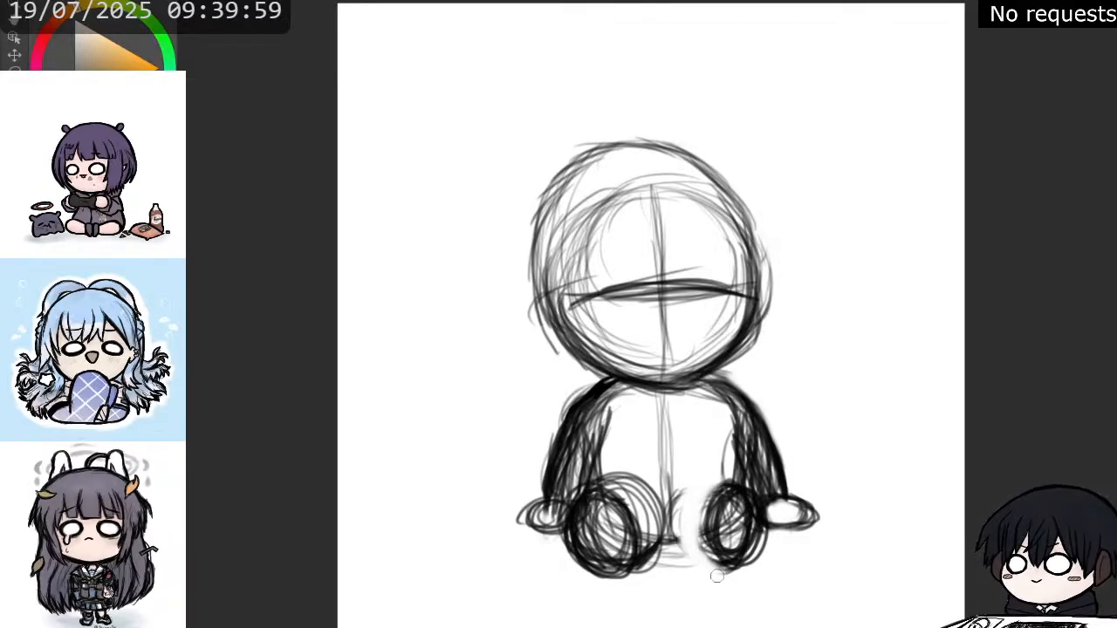
- Darken both feet's ovals and reinforce the inner leg and ground lines between the feet
{"action": "mouse_move", "coordinate": [733, 493]}
{"action": "left_mouse_down"}
{"action": "mouse_move", "coordinate": [744, 568]}
{"action": "mouse_move", "coordinate": [709, 540]}
{"action": "mouse_move", "coordinate": [737, 493]}
{"action": "mouse_move", "coordinate": [758, 516]}
{"action": "mouse_move", "coordinate": [740, 568]}
{"action": "mouse_move", "coordinate": [740, 498]}
{"action": "mouse_move", "coordinate": [718, 562]}
{"action": "mouse_move", "coordinate": [728, 488]}
{"action": "mouse_move", "coordinate": [747, 546]}
{"action": "mouse_move", "coordinate": [680, 536]}
{"action": "mouse_move", "coordinate": [700, 494]}
{"action": "left_mouse_up"}
{"action": "left_click_drag", "start_coordinate": [660, 537], "coordinate": [643, 556]}
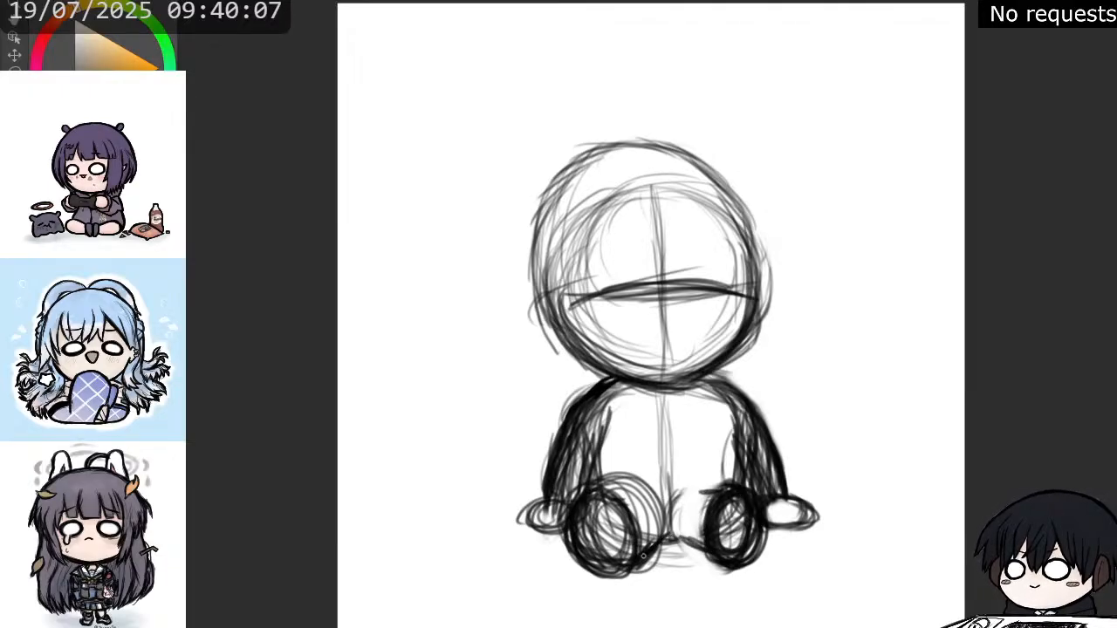
{"action": "mouse_move", "coordinate": [616, 494]}
{"action": "left_mouse_down"}
{"action": "mouse_move", "coordinate": [593, 469]}
{"action": "mouse_move", "coordinate": [587, 499]}
{"action": "left_mouse_up"}
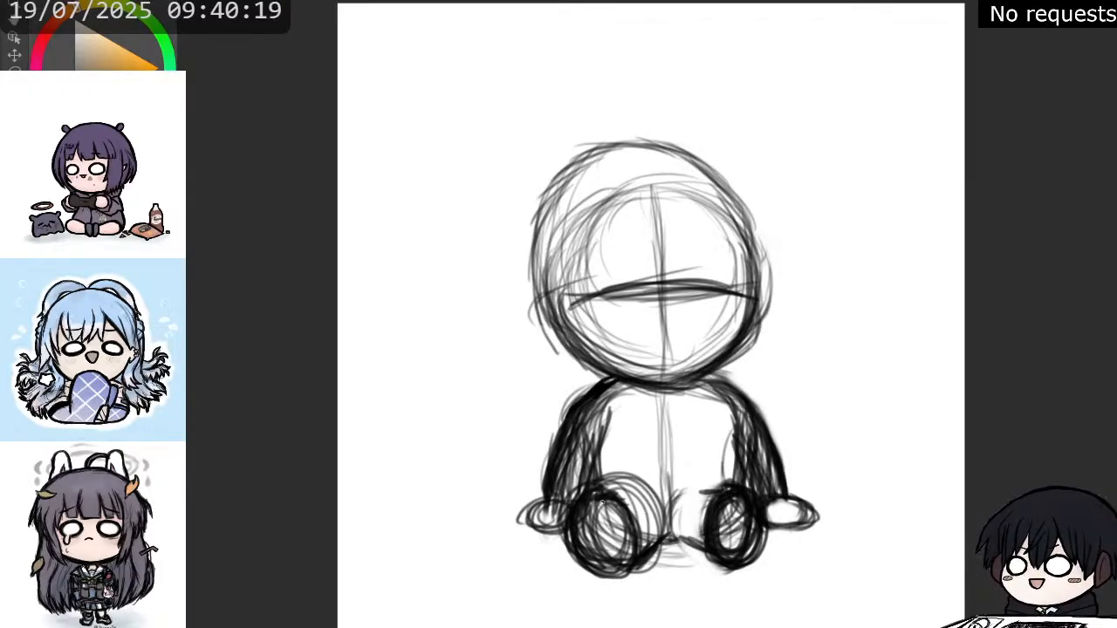
{"action": "mouse_move", "coordinate": [626, 486]}
{"action": "left_mouse_down"}
{"action": "mouse_move", "coordinate": [665, 495]}
{"action": "mouse_move", "coordinate": [673, 518]}
{"action": "mouse_move", "coordinate": [655, 542]}
{"action": "left_mouse_up"}
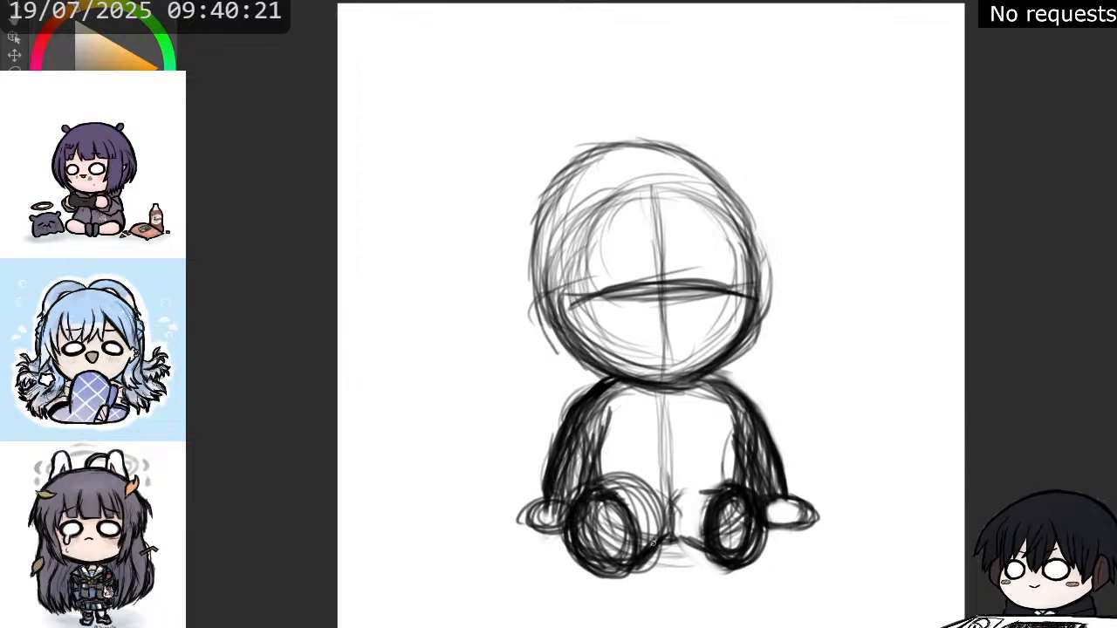
{"action": "mouse_move", "coordinate": [705, 488]}
{"action": "left_mouse_down"}
{"action": "mouse_move", "coordinate": [691, 536]}
{"action": "mouse_move", "coordinate": [671, 499]}
{"action": "mouse_move", "coordinate": [678, 535]}
{"action": "mouse_move", "coordinate": [665, 516]}
{"action": "mouse_move", "coordinate": [699, 545]}
{"action": "left_mouse_up"}
{"action": "mouse_move", "coordinate": [668, 509]}
{"action": "left_mouse_down"}
{"action": "mouse_move", "coordinate": [663, 537]}
{"action": "mouse_move", "coordinate": [657, 504]}
{"action": "left_mouse_up"}
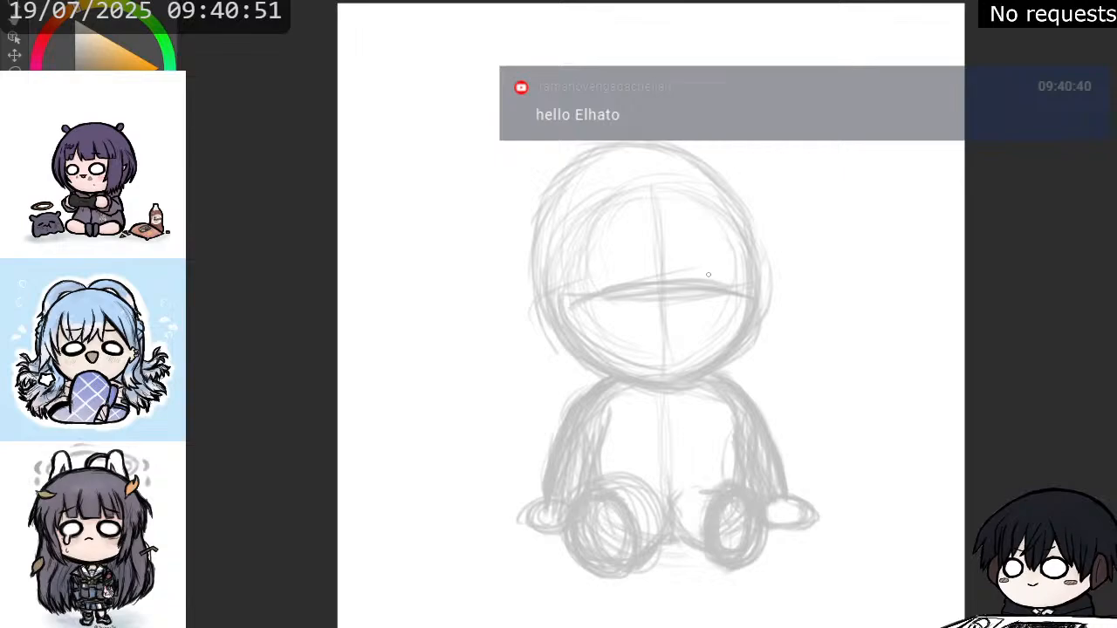
- Fade the construction sketch and draw both eyes as thick black ovals on the horizontal face guideline
{"action": "mouse_move", "coordinate": [708, 265]}
{"action": "left_mouse_down"}
{"action": "mouse_move", "coordinate": [731, 285]}
{"action": "mouse_move", "coordinate": [695, 297]}
{"action": "mouse_move", "coordinate": [693, 266]}
{"action": "mouse_move", "coordinate": [713, 257]}
{"action": "mouse_move", "coordinate": [734, 288]}
{"action": "mouse_move", "coordinate": [701, 311]}
{"action": "mouse_move", "coordinate": [690, 278]}
{"action": "mouse_move", "coordinate": [739, 282]}
{"action": "mouse_move", "coordinate": [716, 302]}
{"action": "mouse_move", "coordinate": [689, 280]}
{"action": "mouse_move", "coordinate": [716, 256]}
{"action": "mouse_move", "coordinate": [737, 287]}
{"action": "mouse_move", "coordinate": [708, 306]}
{"action": "mouse_move", "coordinate": [688, 281]}
{"action": "left_mouse_up"}
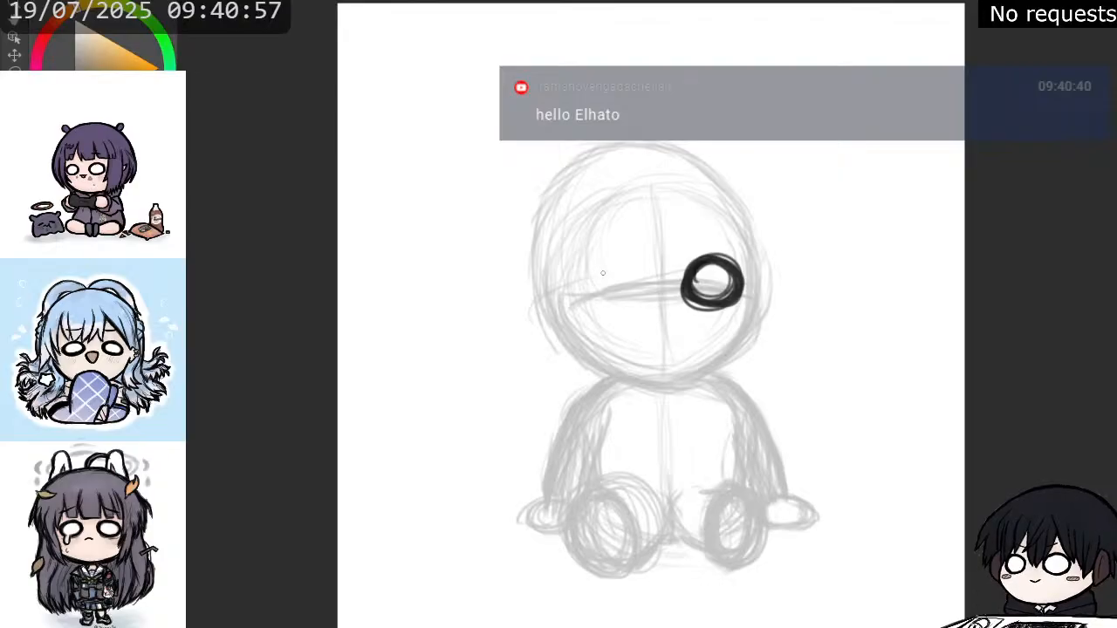
{"action": "mouse_move", "coordinate": [611, 269]}
{"action": "left_mouse_down"}
{"action": "mouse_move", "coordinate": [635, 290]}
{"action": "mouse_move", "coordinate": [600, 307]}
{"action": "mouse_move", "coordinate": [602, 272]}
{"action": "mouse_move", "coordinate": [626, 265]}
{"action": "mouse_move", "coordinate": [629, 312]}
{"action": "mouse_move", "coordinate": [590, 287]}
{"action": "mouse_move", "coordinate": [606, 264]}
{"action": "mouse_move", "coordinate": [637, 280]}
{"action": "mouse_move", "coordinate": [606, 308]}
{"action": "mouse_move", "coordinate": [592, 286]}
{"action": "mouse_move", "coordinate": [629, 267]}
{"action": "mouse_move", "coordinate": [637, 302]}
{"action": "mouse_move", "coordinate": [591, 299]}
{"action": "mouse_move", "coordinate": [604, 265]}
{"action": "mouse_move", "coordinate": [637, 289]}
{"action": "mouse_move", "coordinate": [610, 308]}
{"action": "mouse_move", "coordinate": [597, 274]}
{"action": "mouse_move", "coordinate": [631, 264]}
{"action": "mouse_move", "coordinate": [632, 307]}
{"action": "mouse_move", "coordinate": [585, 293]}
{"action": "mouse_move", "coordinate": [609, 266]}
{"action": "mouse_move", "coordinate": [642, 298]}
{"action": "mouse_move", "coordinate": [587, 288]}
{"action": "mouse_move", "coordinate": [613, 262]}
{"action": "mouse_move", "coordinate": [637, 303]}
{"action": "mouse_move", "coordinate": [586, 300]}
{"action": "mouse_move", "coordinate": [626, 258]}
{"action": "left_mouse_up"}
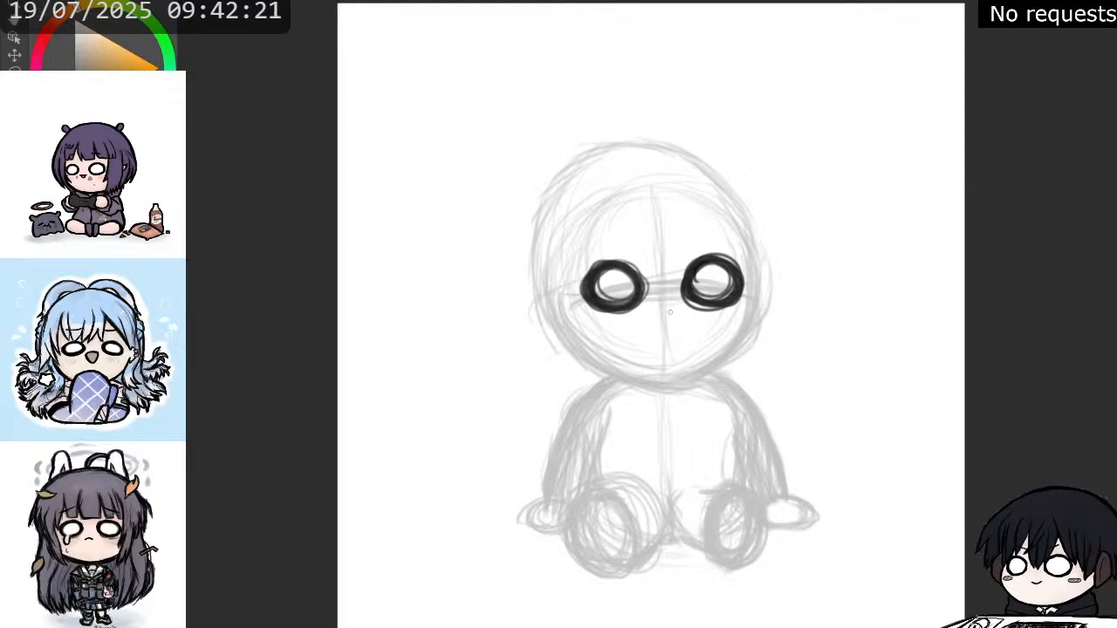
{"action": "left_click_drag", "start_coordinate": [655, 311], "coordinate": [682, 302]}
{"action": "left_click_drag", "start_coordinate": [684, 245], "coordinate": [705, 231]}
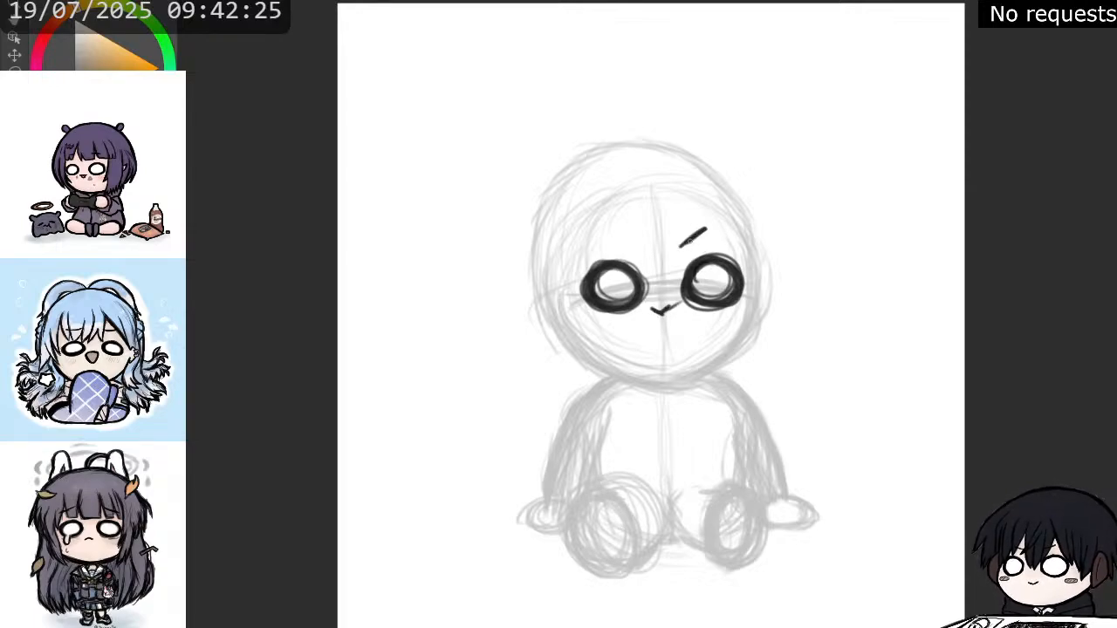
{"action": "left_click_drag", "start_coordinate": [615, 236], "coordinate": [633, 248]}
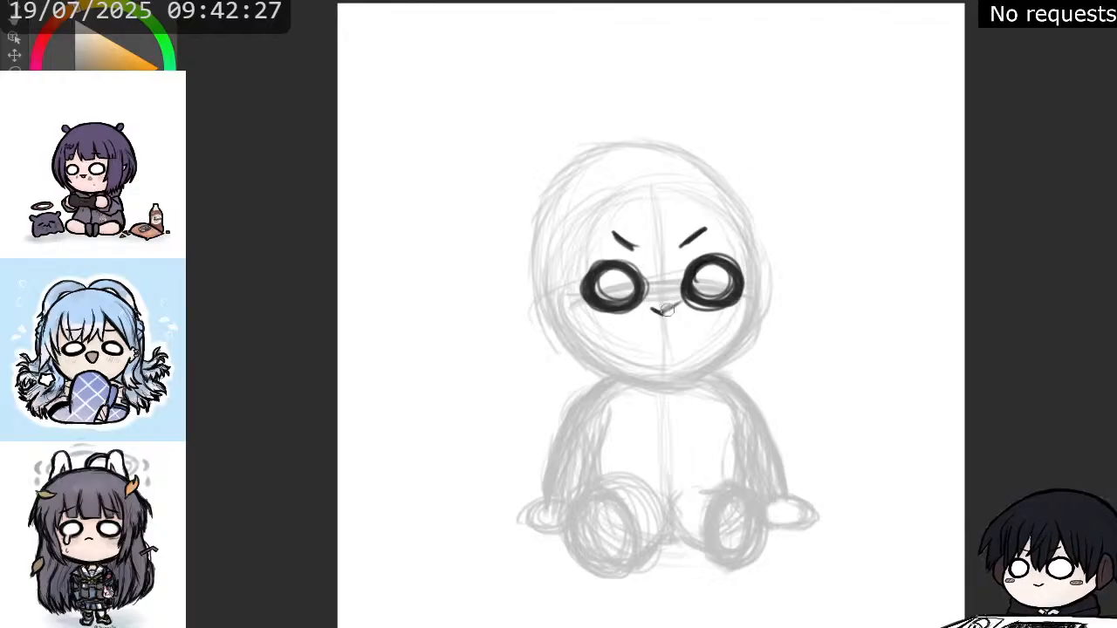
{"action": "key", "text": "ctrl+z"}
{"action": "left_click_drag", "start_coordinate": [669, 305], "coordinate": [655, 310]}
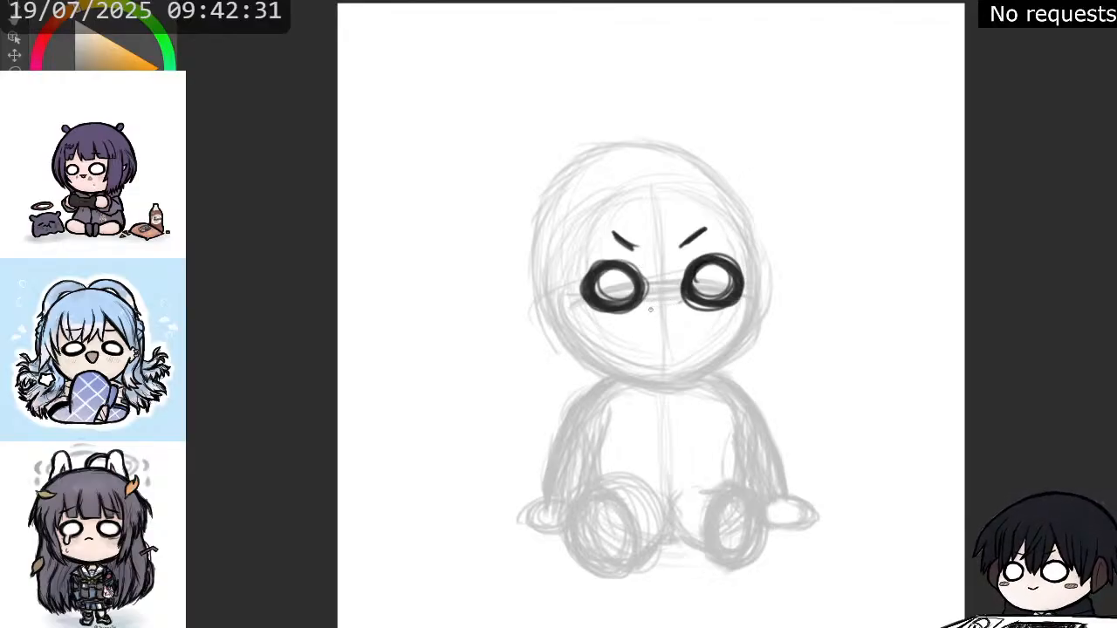
{"action": "left_click_drag", "start_coordinate": [650, 309], "coordinate": [674, 306]}
{"action": "key", "text": "ctrl+z"}
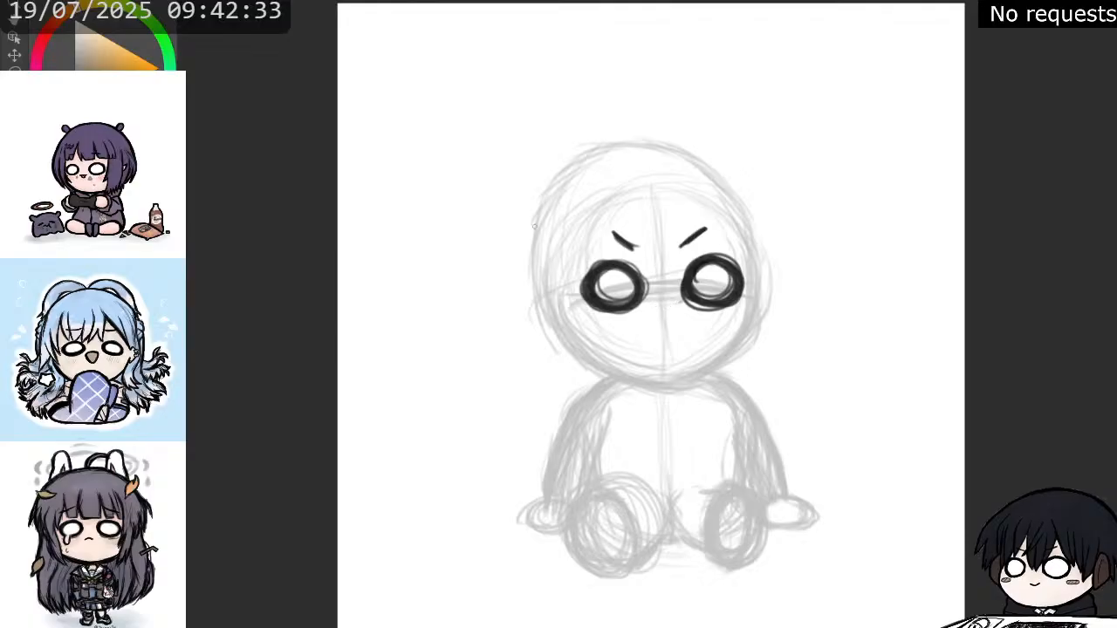
{"action": "left_click_drag", "start_coordinate": [657, 311], "coordinate": [677, 311]}
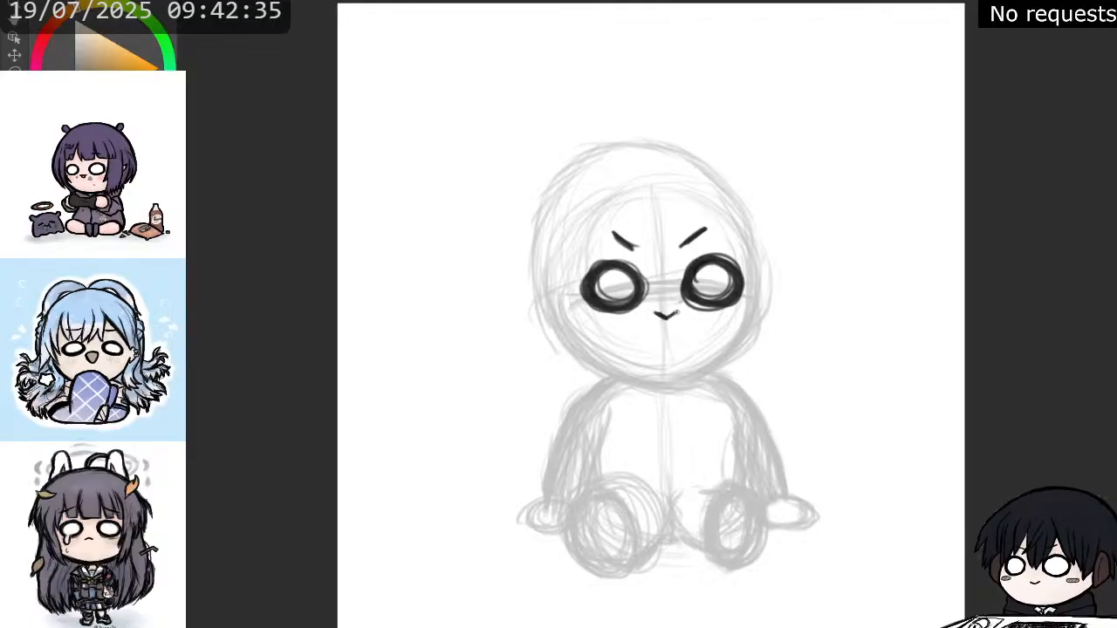
{"action": "key", "text": "ctrl+z"}
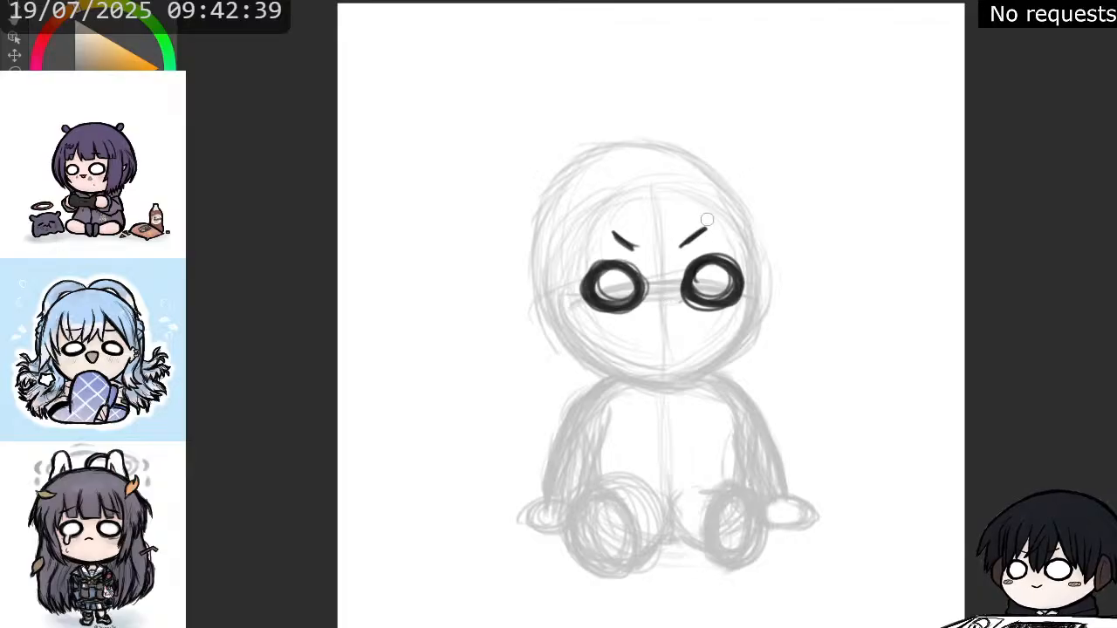
{"action": "mouse_move", "coordinate": [683, 242]}
{"action": "left_mouse_down"}
{"action": "mouse_move", "coordinate": [713, 219]}
{"action": "mouse_move", "coordinate": [710, 229]}
{"action": "left_mouse_up"}
{"action": "mouse_move", "coordinate": [640, 238]}
{"action": "left_mouse_down"}
{"action": "mouse_move", "coordinate": [621, 249]}
{"action": "mouse_move", "coordinate": [638, 244]}
{"action": "left_mouse_up"}
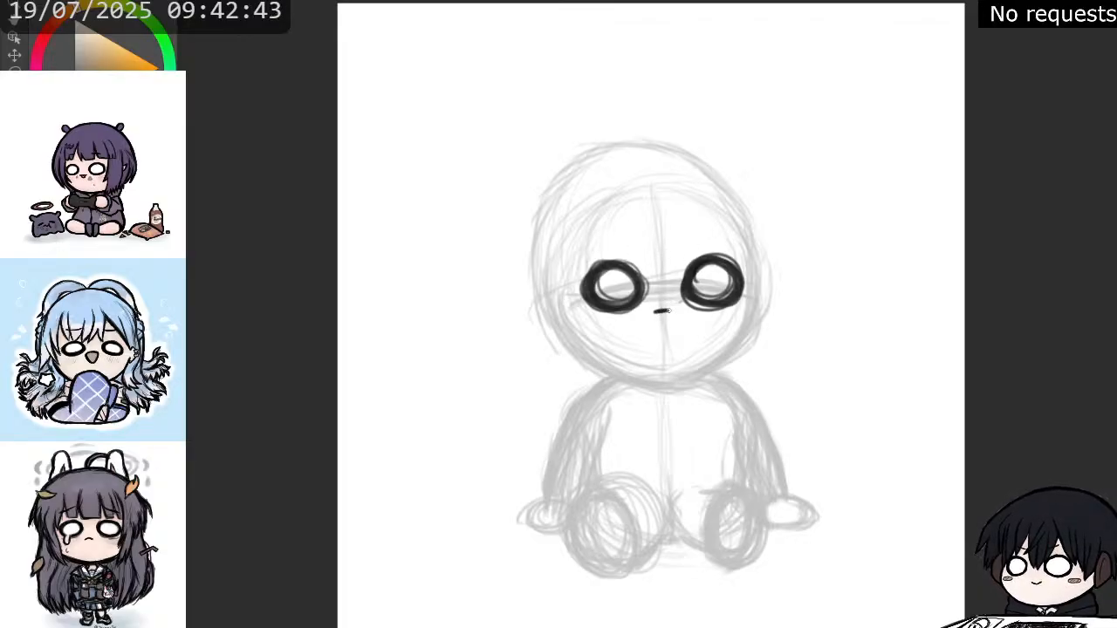
- Draw short arched eyebrows above both eyes and a small curved smile between and just below the eyes
{"action": "left_click_drag", "start_coordinate": [663, 310], "coordinate": [677, 310]}
{"action": "mouse_move", "coordinate": [688, 223]}
{"action": "left_mouse_down"}
{"action": "mouse_move", "coordinate": [721, 222]}
{"action": "mouse_move", "coordinate": [687, 222]}
{"action": "left_mouse_up"}
{"action": "mouse_move", "coordinate": [598, 225]}
{"action": "left_mouse_down"}
{"action": "mouse_move", "coordinate": [625, 221]}
{"action": "mouse_move", "coordinate": [591, 226]}
{"action": "left_mouse_up"}
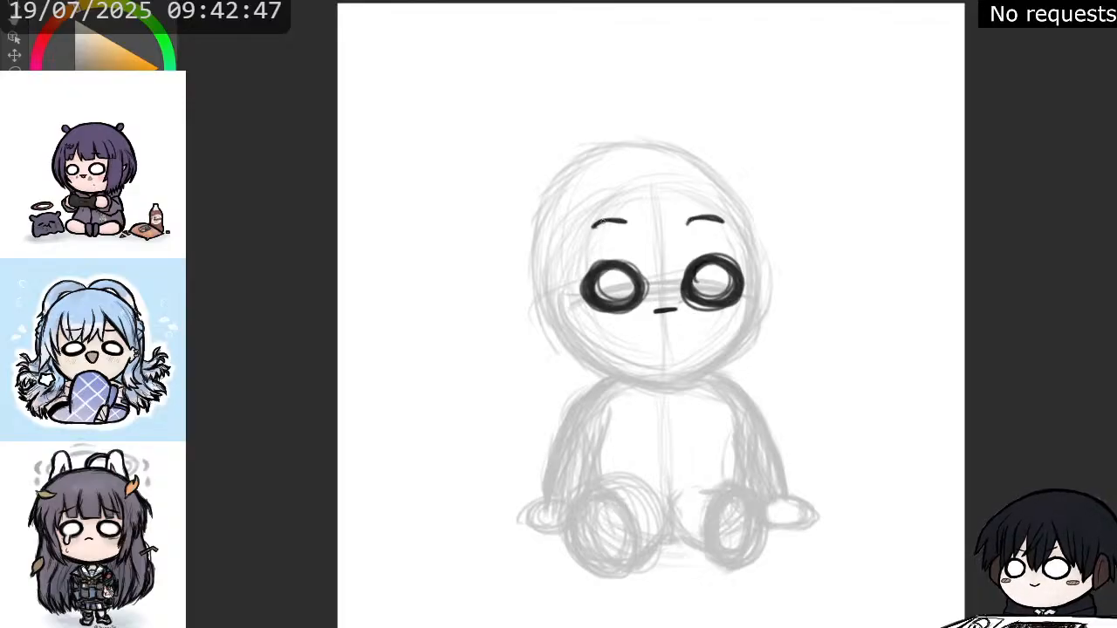
{"action": "mouse_move", "coordinate": [665, 312]}
{"action": "left_mouse_down"}
{"action": "mouse_move", "coordinate": [653, 313]}
{"action": "mouse_move", "coordinate": [677, 302]}
{"action": "mouse_move", "coordinate": [651, 305]}
{"action": "mouse_move", "coordinate": [673, 304]}
{"action": "left_mouse_up"}
{"action": "key", "text": "p"}
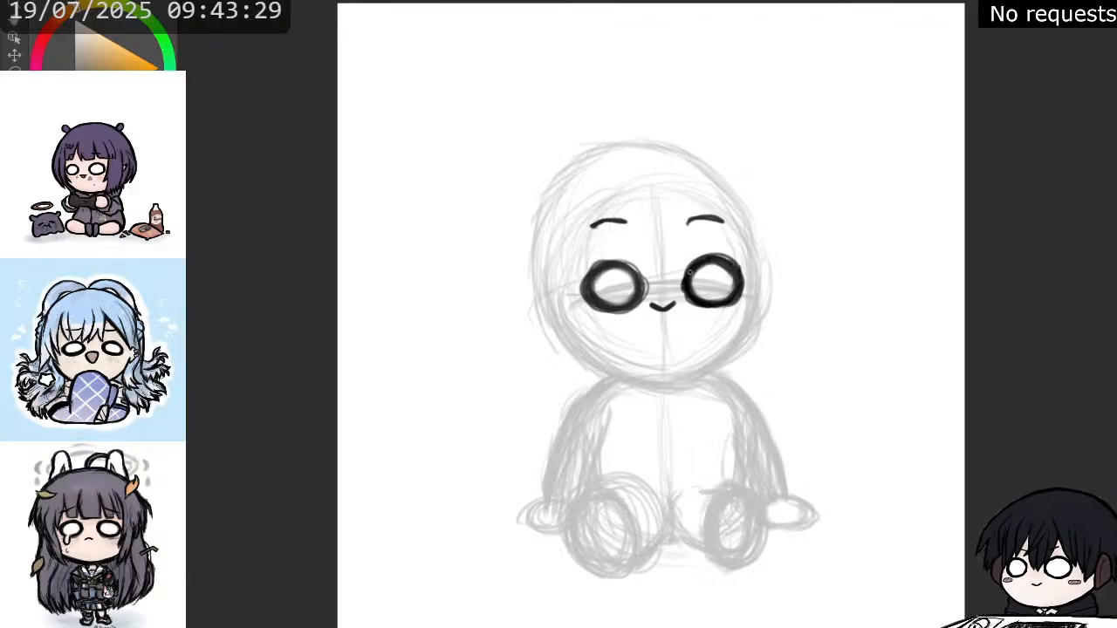
- Smooth and thicken both eye outlines, and draw a bold curved jawline from cheek to cheek around the chin
{"action": "mouse_move", "coordinate": [692, 299]}
{"action": "left_mouse_down"}
{"action": "mouse_move", "coordinate": [687, 271]}
{"action": "mouse_move", "coordinate": [723, 260]}
{"action": "left_mouse_up"}
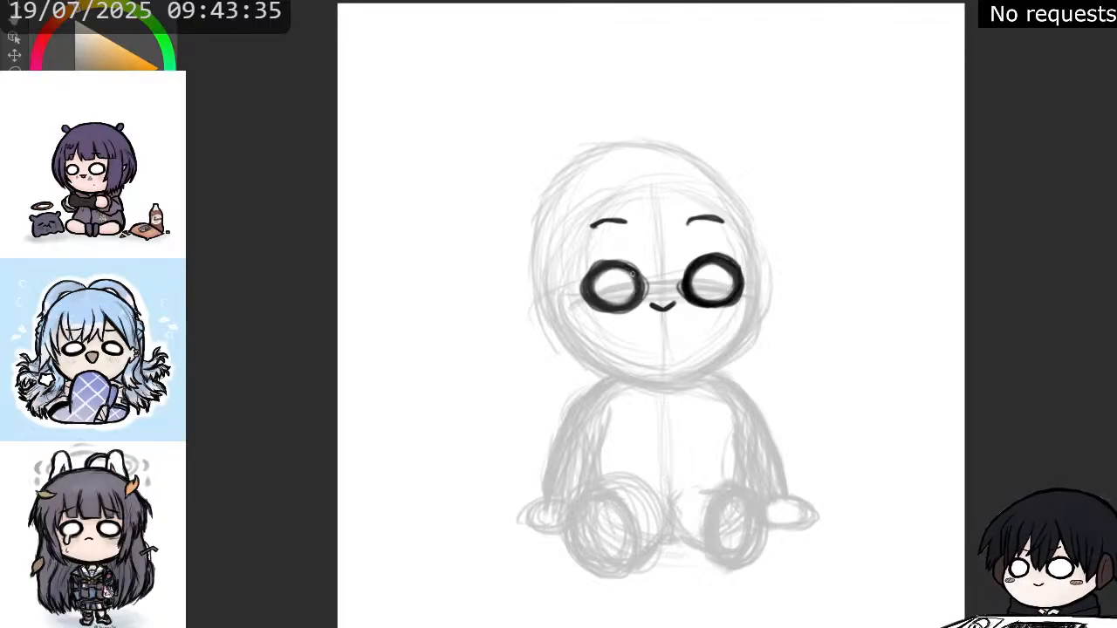
{"action": "mouse_move", "coordinate": [604, 265]}
{"action": "left_mouse_down"}
{"action": "mouse_move", "coordinate": [588, 289]}
{"action": "mouse_move", "coordinate": [591, 280]}
{"action": "mouse_move", "coordinate": [604, 304]}
{"action": "mouse_move", "coordinate": [591, 297]}
{"action": "mouse_move", "coordinate": [621, 311]}
{"action": "mouse_move", "coordinate": [646, 286]}
{"action": "mouse_move", "coordinate": [638, 271]}
{"action": "mouse_move", "coordinate": [592, 271]}
{"action": "mouse_move", "coordinate": [640, 290]}
{"action": "left_mouse_up"}
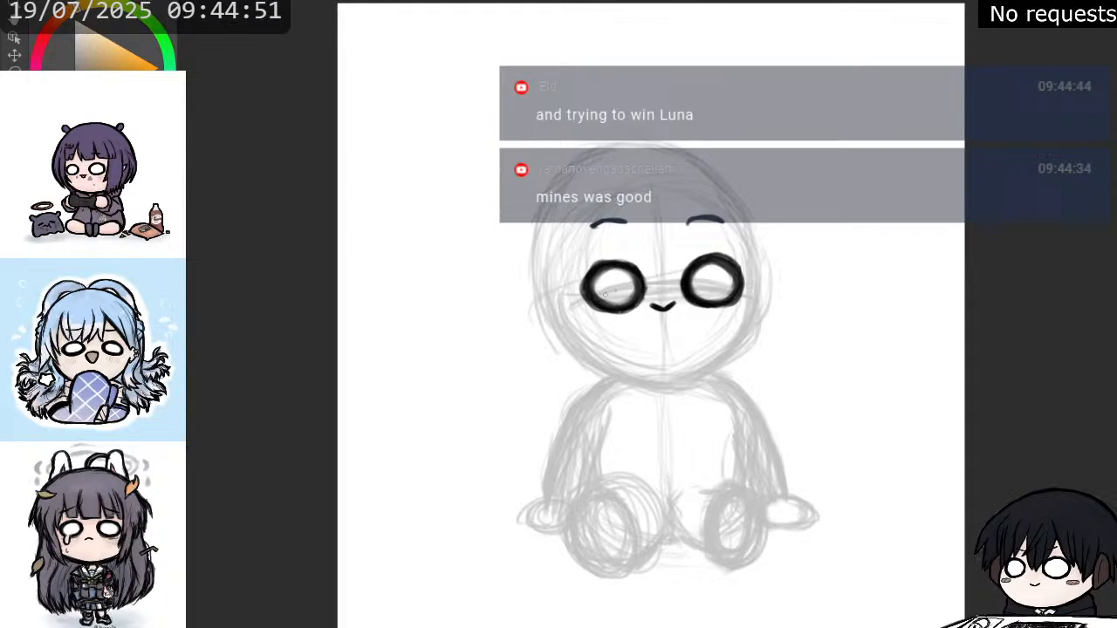
{"action": "mouse_move", "coordinate": [563, 313]}
{"action": "left_mouse_down"}
{"action": "mouse_move", "coordinate": [598, 356]}
{"action": "mouse_move", "coordinate": [560, 324]}
{"action": "mouse_move", "coordinate": [626, 362]}
{"action": "mouse_move", "coordinate": [610, 352]}
{"action": "mouse_move", "coordinate": [614, 365]}
{"action": "mouse_move", "coordinate": [590, 347]}
{"action": "mouse_move", "coordinate": [642, 369]}
{"action": "mouse_move", "coordinate": [597, 357]}
{"action": "mouse_move", "coordinate": [645, 373]}
{"action": "mouse_move", "coordinate": [604, 362]}
{"action": "mouse_move", "coordinate": [669, 375]}
{"action": "left_mouse_up"}
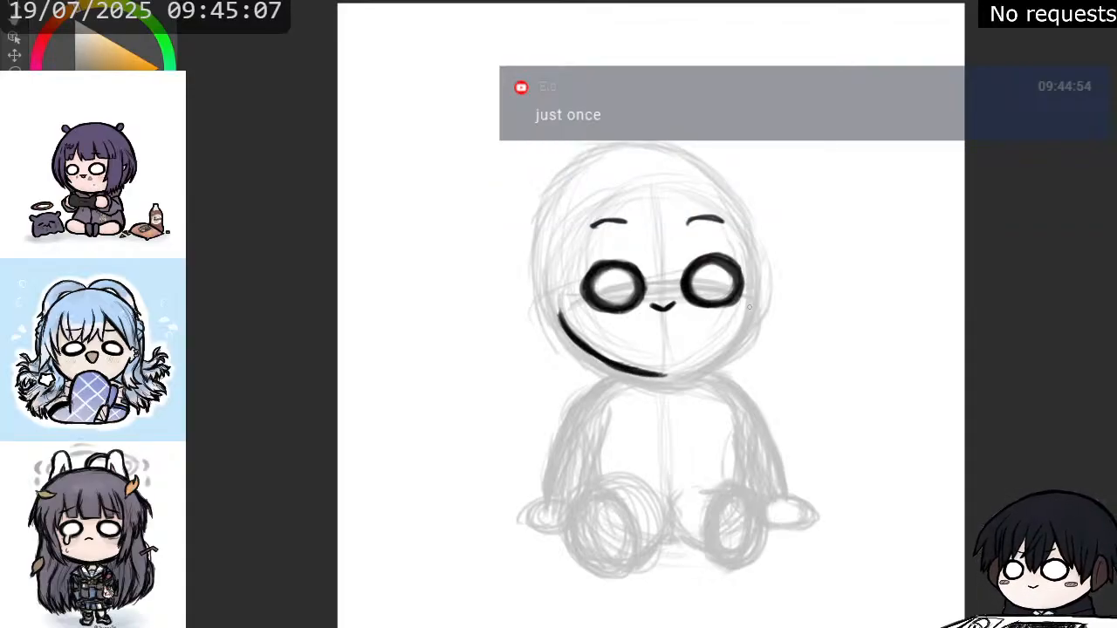
{"action": "mouse_move", "coordinate": [749, 306]}
{"action": "left_mouse_down"}
{"action": "mouse_move", "coordinate": [754, 320]}
{"action": "mouse_move", "coordinate": [724, 358]}
{"action": "mouse_move", "coordinate": [651, 374]}
{"action": "mouse_move", "coordinate": [708, 366]}
{"action": "mouse_move", "coordinate": [679, 374]}
{"action": "mouse_move", "coordinate": [733, 349]}
{"action": "mouse_move", "coordinate": [709, 363]}
{"action": "mouse_move", "coordinate": [730, 347]}
{"action": "mouse_move", "coordinate": [751, 297]}
{"action": "mouse_move", "coordinate": [724, 358]}
{"action": "mouse_move", "coordinate": [709, 362]}
{"action": "mouse_move", "coordinate": [708, 345]}
{"action": "left_mouse_up"}
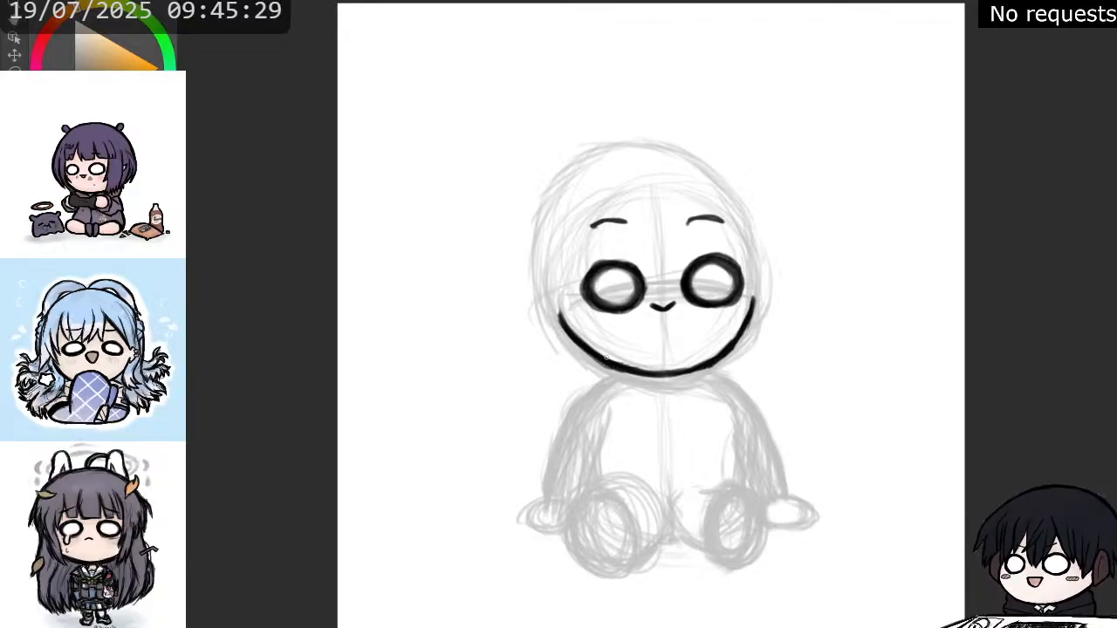
{"action": "mouse_move", "coordinate": [645, 372]}
{"action": "left_mouse_down"}
{"action": "mouse_move", "coordinate": [692, 369]}
{"action": "mouse_move", "coordinate": [746, 319]}
{"action": "left_mouse_up"}
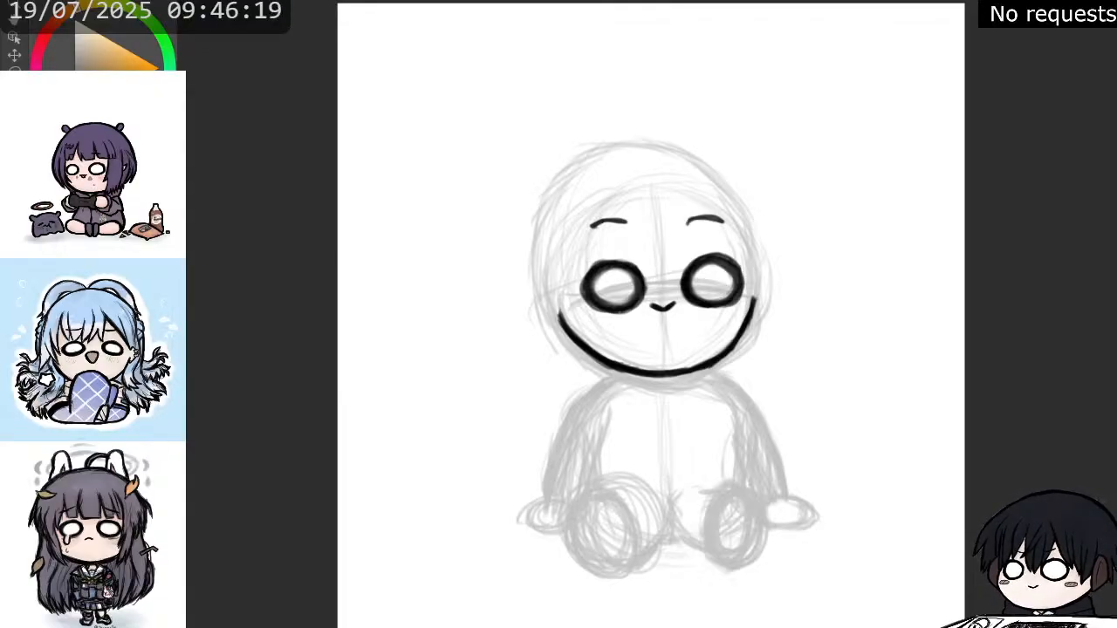
- Erase both eyebrows and redraw them as gently slanted strokes that rise toward the right
{"action": "left_click_drag", "start_coordinate": [592, 222], "coordinate": [627, 224]}
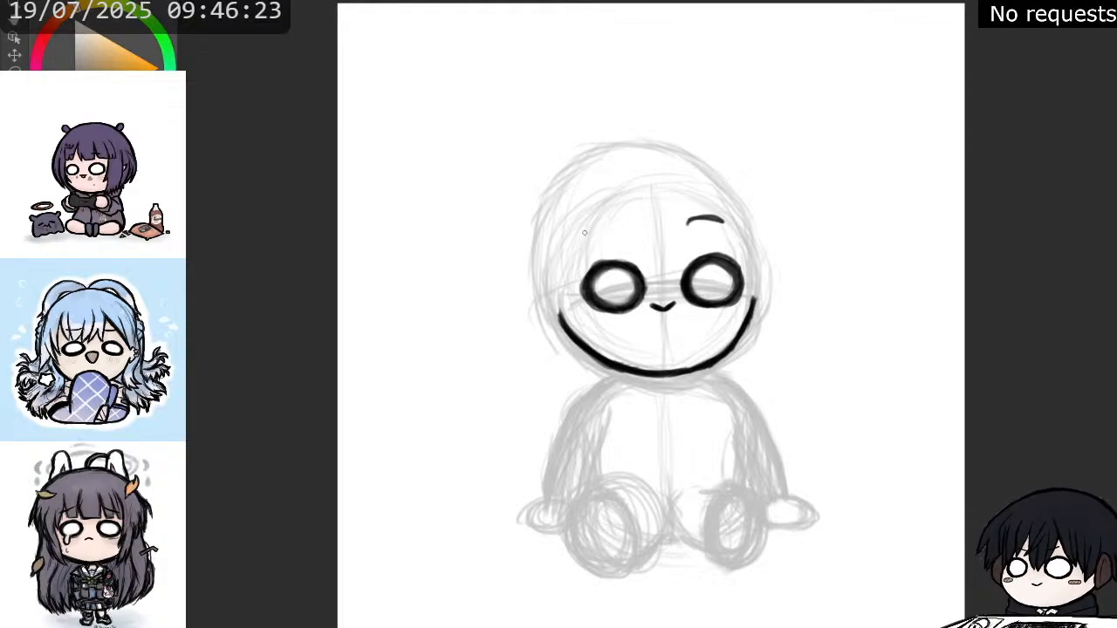
{"action": "left_click_drag", "start_coordinate": [584, 232], "coordinate": [621, 227]}
{"action": "key", "text": "e"}
{"action": "mouse_move", "coordinate": [708, 220]}
{"action": "left_mouse_down"}
{"action": "mouse_move", "coordinate": [686, 225]}
{"action": "mouse_move", "coordinate": [723, 218]}
{"action": "mouse_move", "coordinate": [691, 221]}
{"action": "left_mouse_up"}
{"action": "key", "text": "p"}
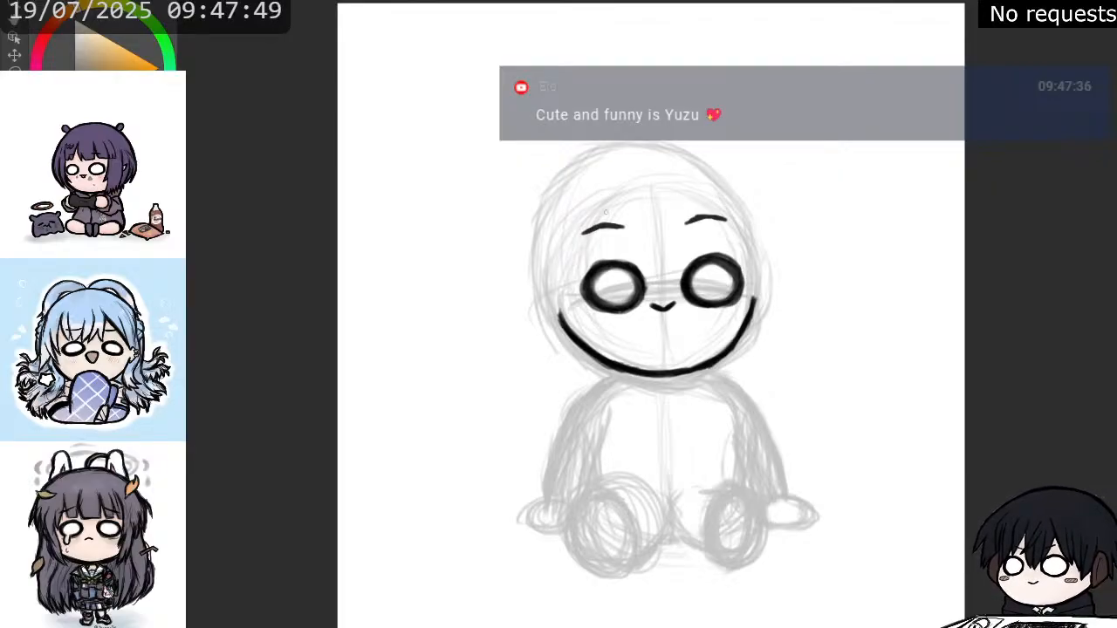
- Sketch jagged bangs across the forehead, with longer strands falling over the right eyebrow toward the temple
{"action": "left_click_drag", "start_coordinate": [602, 192], "coordinate": [655, 250]}
{"action": "mouse_move", "coordinate": [637, 211]}
{"action": "left_mouse_down"}
{"action": "mouse_move", "coordinate": [660, 231]}
{"action": "mouse_move", "coordinate": [658, 205]}
{"action": "mouse_move", "coordinate": [717, 248]}
{"action": "left_mouse_up"}
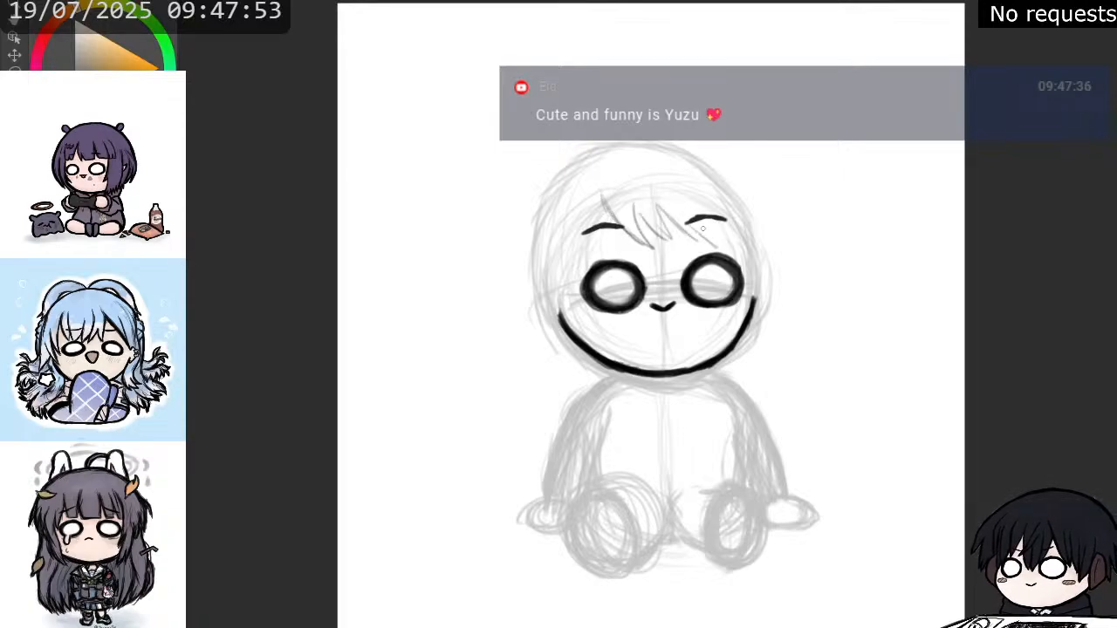
{"action": "mouse_move", "coordinate": [698, 192]}
{"action": "left_mouse_down"}
{"action": "mouse_move", "coordinate": [706, 232]}
{"action": "mouse_move", "coordinate": [724, 228]}
{"action": "mouse_move", "coordinate": [729, 253]}
{"action": "left_mouse_up"}
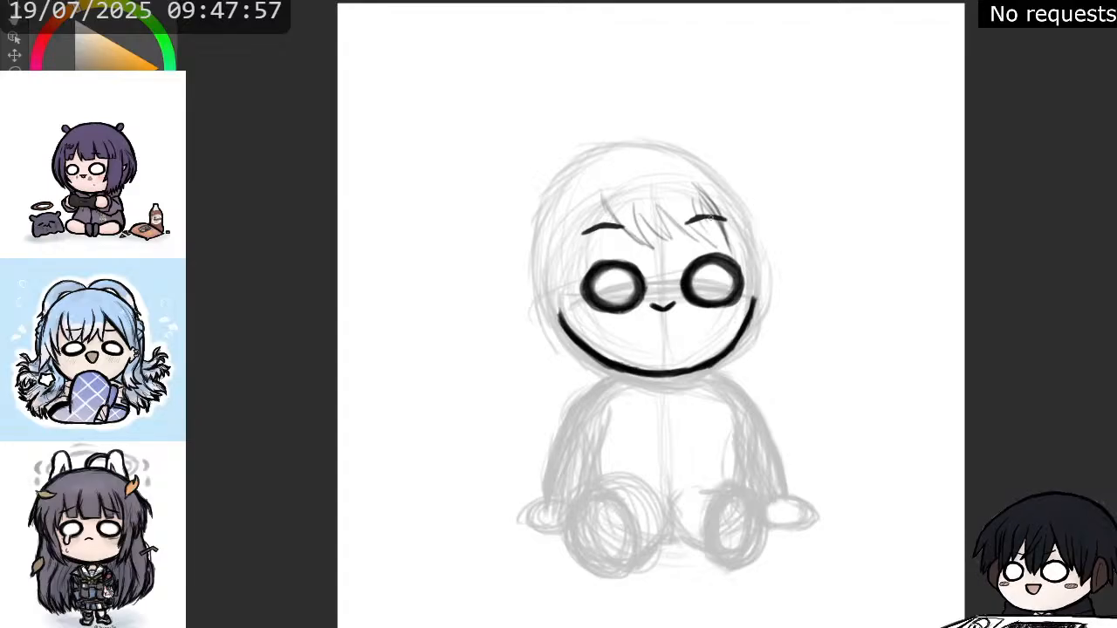
{"action": "mouse_move", "coordinate": [704, 199]}
{"action": "left_mouse_down"}
{"action": "mouse_move", "coordinate": [745, 262]}
{"action": "mouse_move", "coordinate": [714, 226]}
{"action": "mouse_move", "coordinate": [753, 263]}
{"action": "left_mouse_up"}
{"action": "key", "text": "ctrl+z"}
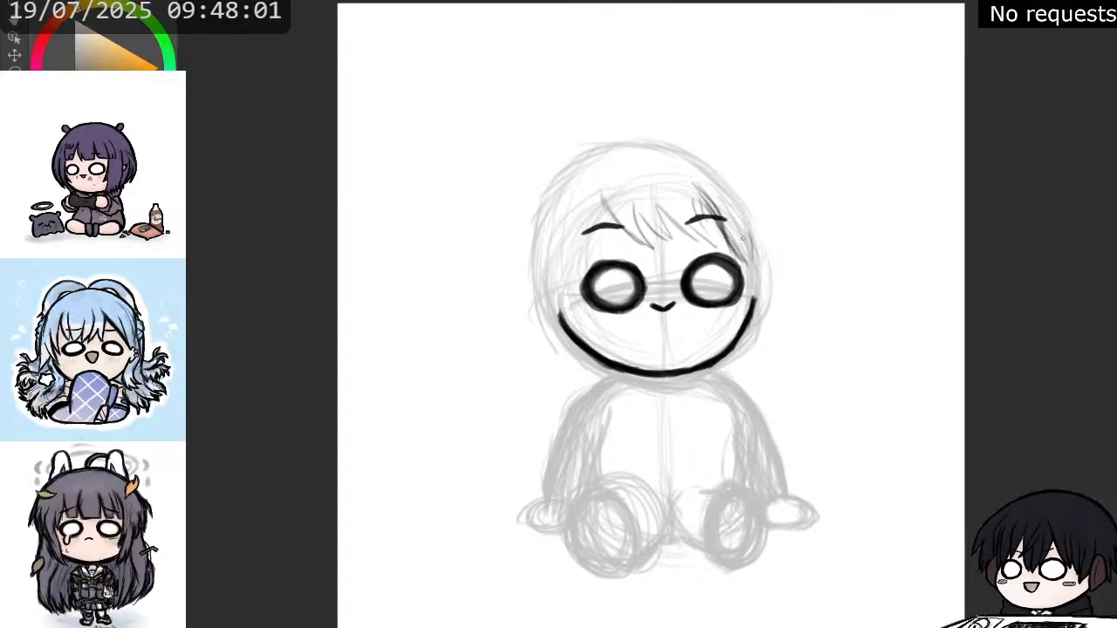
- Draw the hair edge from the right temple down to the cheek and trim the jawline's upper right end
{"action": "mouse_move", "coordinate": [741, 220]}
{"action": "left_mouse_down"}
{"action": "mouse_move", "coordinate": [750, 245]}
{"action": "mouse_move", "coordinate": [741, 326]}
{"action": "left_mouse_up"}
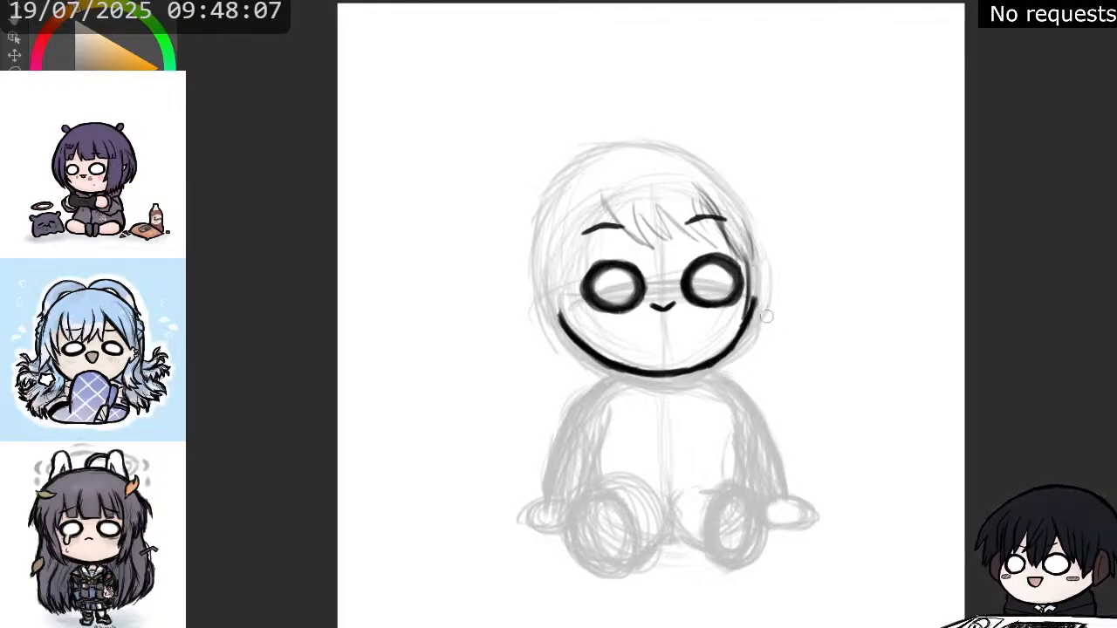
{"action": "key", "text": "ctrl+z"}
{"action": "key", "text": "ctrl+z"}
{"action": "key", "text": "ctrl+z"}
{"action": "key", "text": "ctrl+z"}
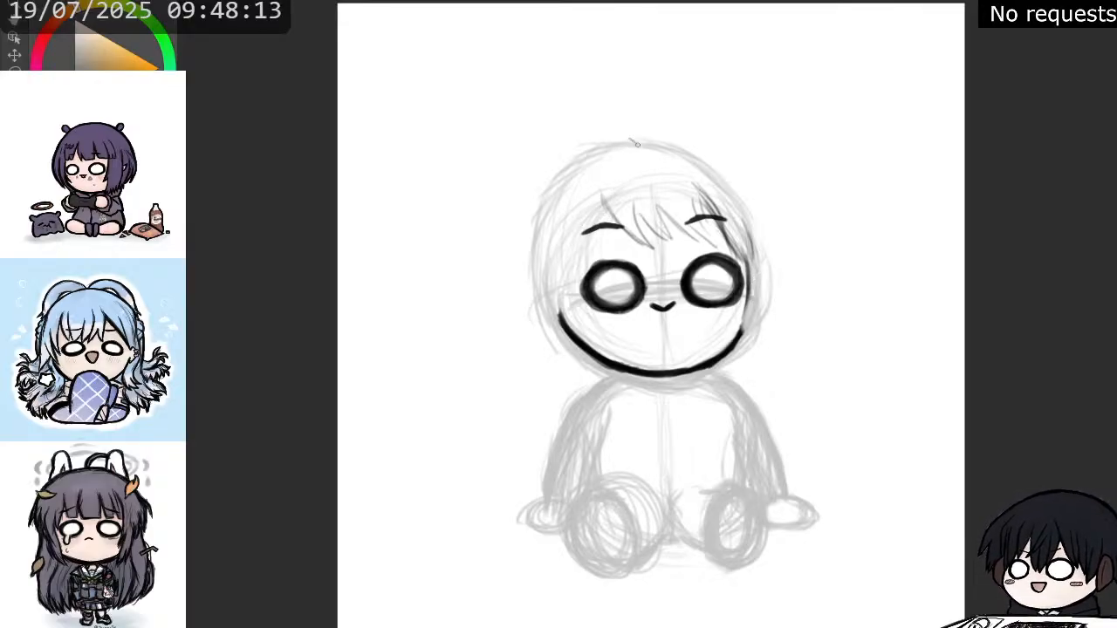
- Sketch pointed bangs over the left temple and extend a side strand down along the left cheek
{"action": "left_click_drag", "start_coordinate": [602, 197], "coordinate": [577, 229]}
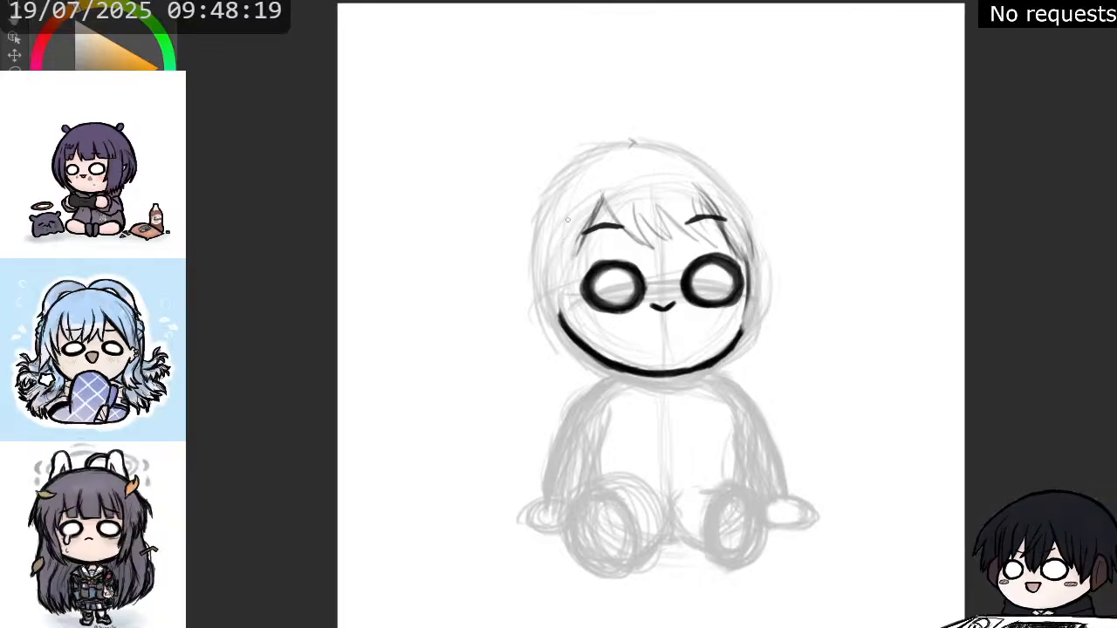
{"action": "mouse_move", "coordinate": [567, 206]}
{"action": "left_mouse_down"}
{"action": "mouse_move", "coordinate": [573, 260]}
{"action": "mouse_move", "coordinate": [584, 231]}
{"action": "left_mouse_up"}
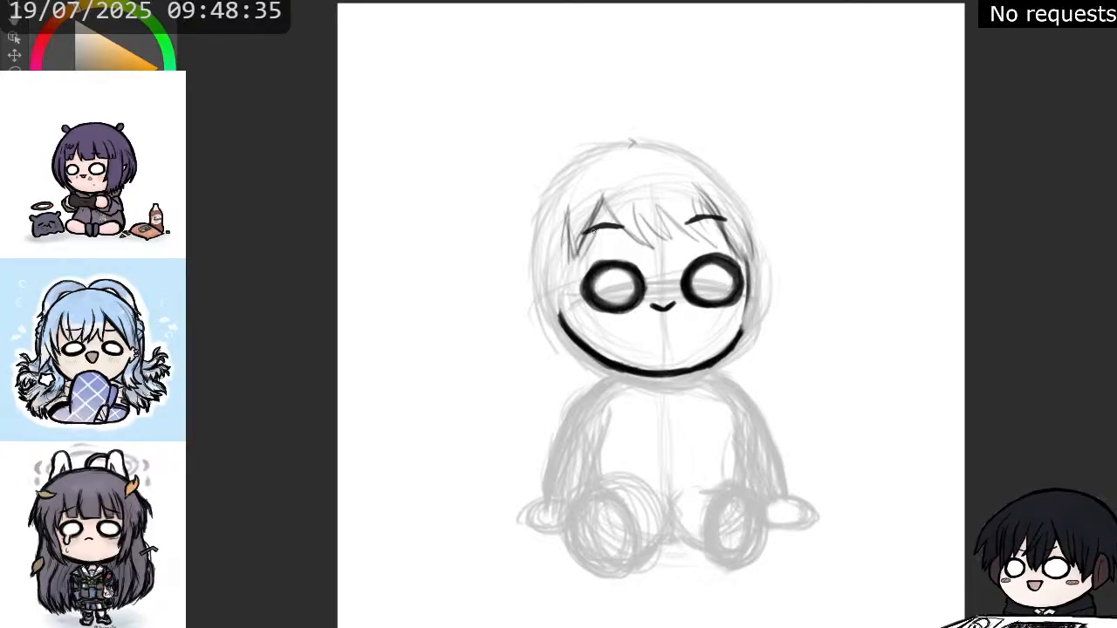
{"action": "left_click_drag", "start_coordinate": [600, 207], "coordinate": [574, 251]}
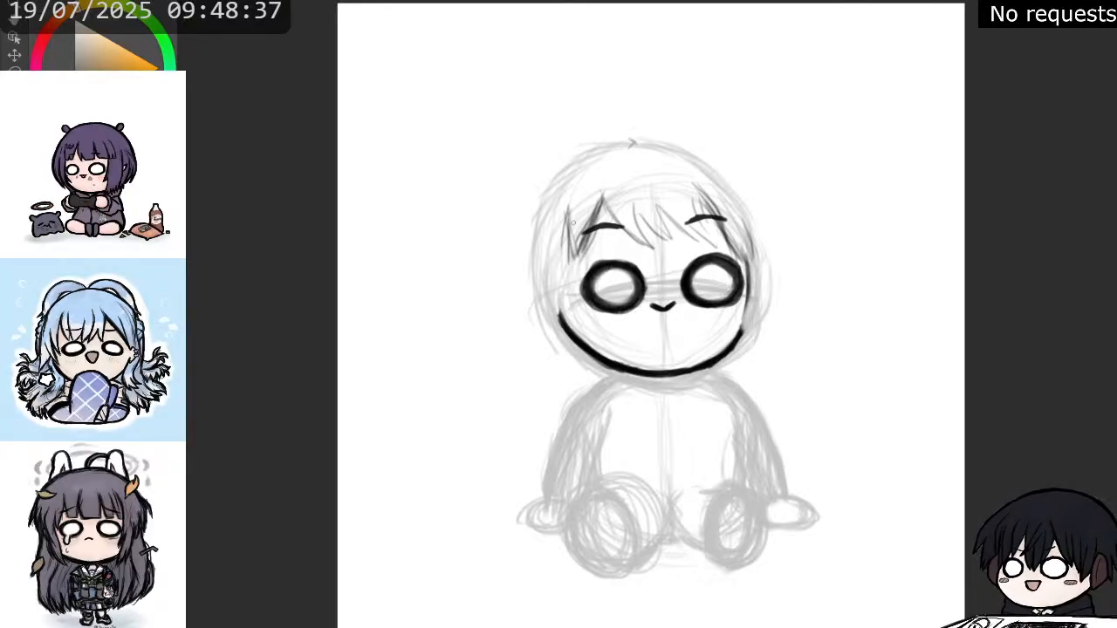
{"action": "left_click_drag", "start_coordinate": [569, 195], "coordinate": [569, 246]}
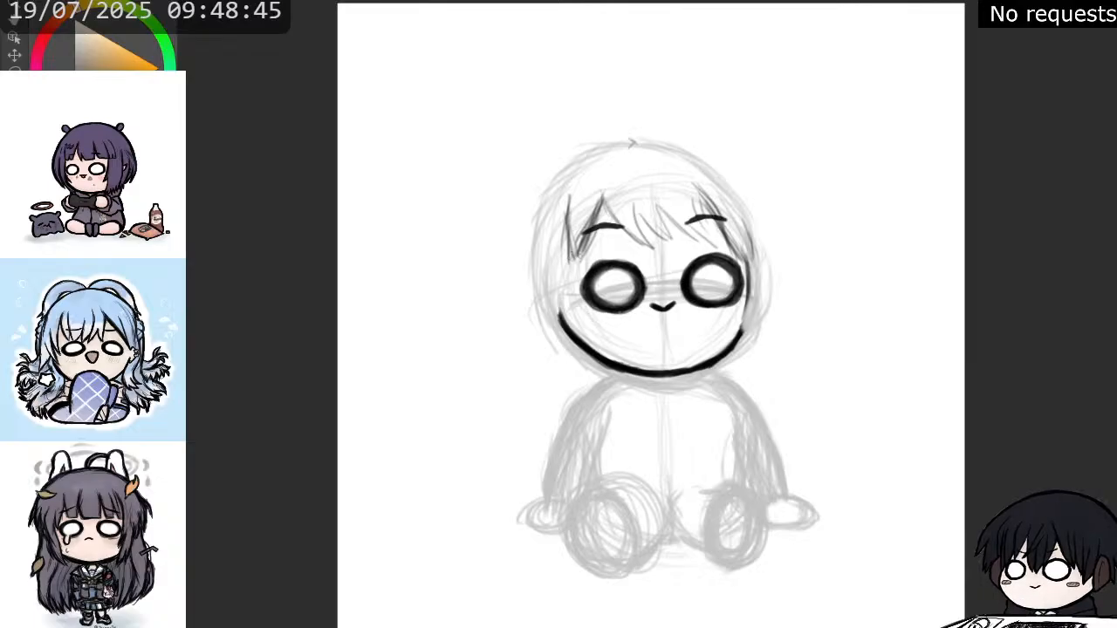
{"action": "mouse_move", "coordinate": [571, 245]}
{"action": "left_mouse_down"}
{"action": "mouse_move", "coordinate": [572, 270]}
{"action": "mouse_move", "coordinate": [572, 230]}
{"action": "mouse_move", "coordinate": [573, 313]}
{"action": "mouse_move", "coordinate": [580, 267]}
{"action": "mouse_move", "coordinate": [598, 327]}
{"action": "mouse_move", "coordinate": [574, 310]}
{"action": "mouse_move", "coordinate": [579, 328]}
{"action": "mouse_move", "coordinate": [561, 298]}
{"action": "mouse_move", "coordinate": [559, 325]}
{"action": "mouse_move", "coordinate": [572, 336]}
{"action": "mouse_move", "coordinate": [555, 302]}
{"action": "left_mouse_up"}
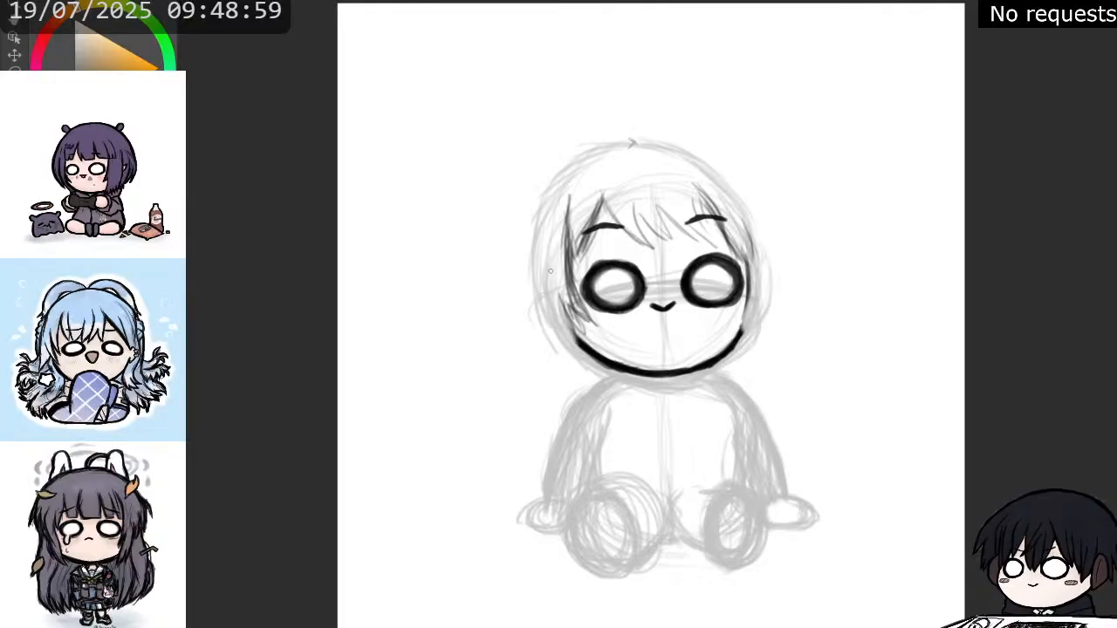
- Sketch the outer hair contour on the left side of the head and a long lock reaching the shoulder
{"action": "mouse_move", "coordinate": [536, 260]}
{"action": "left_mouse_down"}
{"action": "mouse_move", "coordinate": [534, 304]}
{"action": "mouse_move", "coordinate": [532, 232]}
{"action": "mouse_move", "coordinate": [533, 320]}
{"action": "mouse_move", "coordinate": [552, 340]}
{"action": "mouse_move", "coordinate": [552, 316]}
{"action": "mouse_move", "coordinate": [570, 407]}
{"action": "mouse_move", "coordinate": [568, 342]}
{"action": "left_mouse_up"}
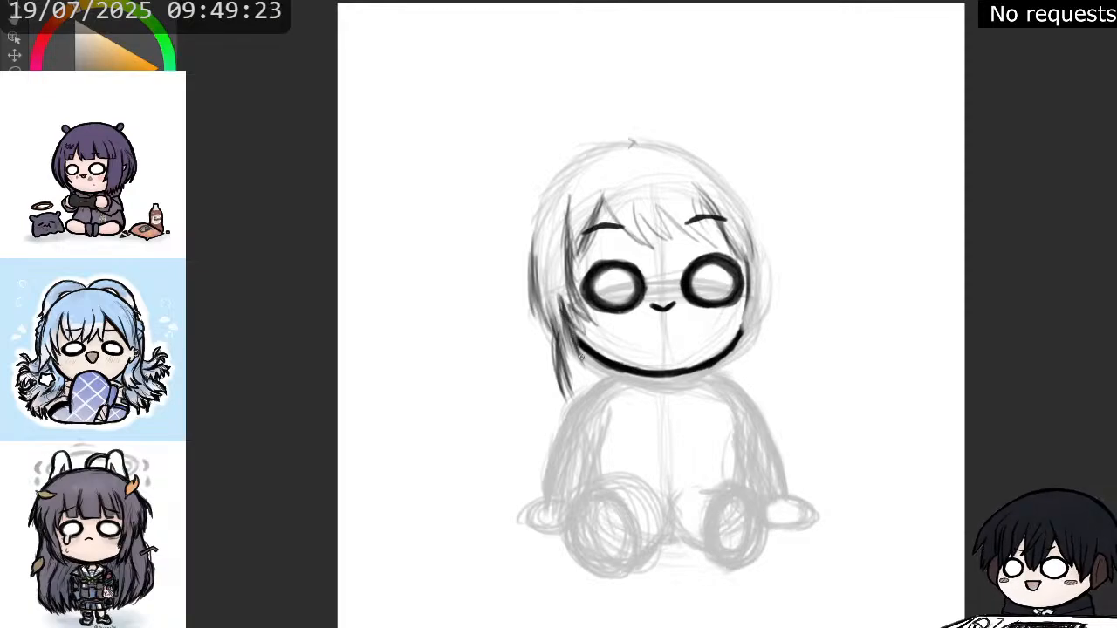
{"action": "mouse_move", "coordinate": [572, 340]}
{"action": "left_mouse_down"}
{"action": "mouse_move", "coordinate": [567, 370]}
{"action": "mouse_move", "coordinate": [586, 375]}
{"action": "mouse_move", "coordinate": [568, 383]}
{"action": "left_mouse_up"}
{"action": "left_click_drag", "start_coordinate": [552, 294], "coordinate": [557, 382]}
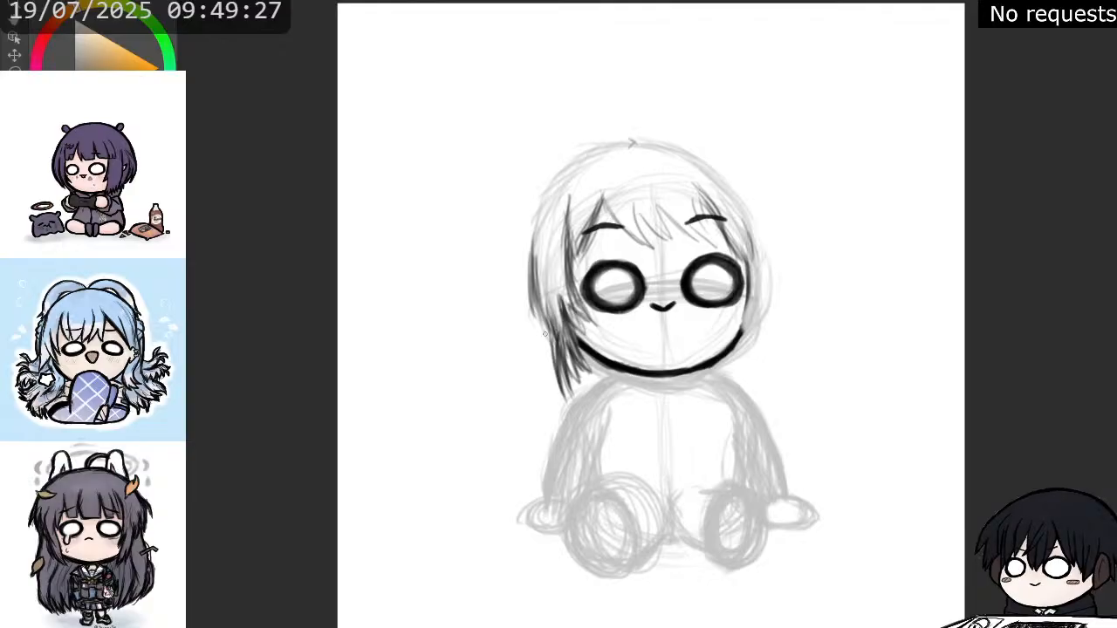
{"action": "left_click_drag", "start_coordinate": [567, 323], "coordinate": [564, 409]}
{"action": "mouse_move", "coordinate": [549, 356]}
{"action": "left_mouse_down"}
{"action": "mouse_move", "coordinate": [572, 421]}
{"action": "mouse_move", "coordinate": [586, 417]}
{"action": "left_mouse_up"}
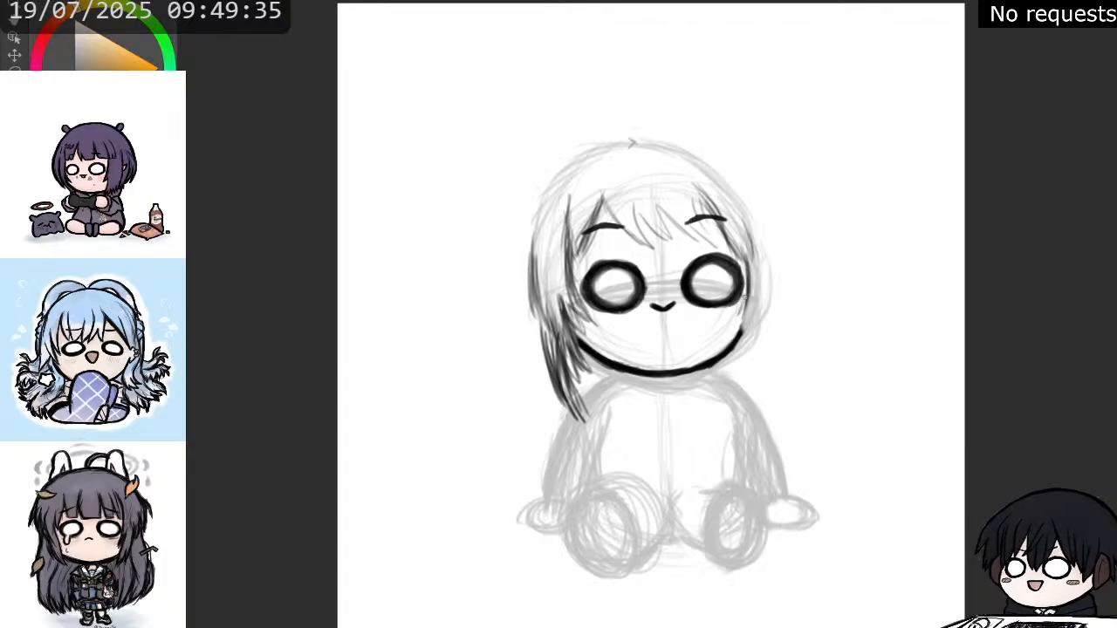
- Sketch a long pointed side lock running from beside the right eye down past the jaw to the right shoulder
{"action": "left_click_drag", "start_coordinate": [754, 297], "coordinate": [748, 327]}
{"action": "left_click_drag", "start_coordinate": [761, 276], "coordinate": [744, 361]}
{"action": "left_click_drag", "start_coordinate": [756, 314], "coordinate": [731, 405]}
{"action": "mouse_move", "coordinate": [744, 340]}
{"action": "left_mouse_down"}
{"action": "mouse_move", "coordinate": [727, 421]}
{"action": "mouse_move", "coordinate": [740, 404]}
{"action": "left_mouse_up"}
{"action": "left_click_drag", "start_coordinate": [763, 288], "coordinate": [752, 345]}
{"action": "left_click_drag", "start_coordinate": [760, 261], "coordinate": [747, 305]}
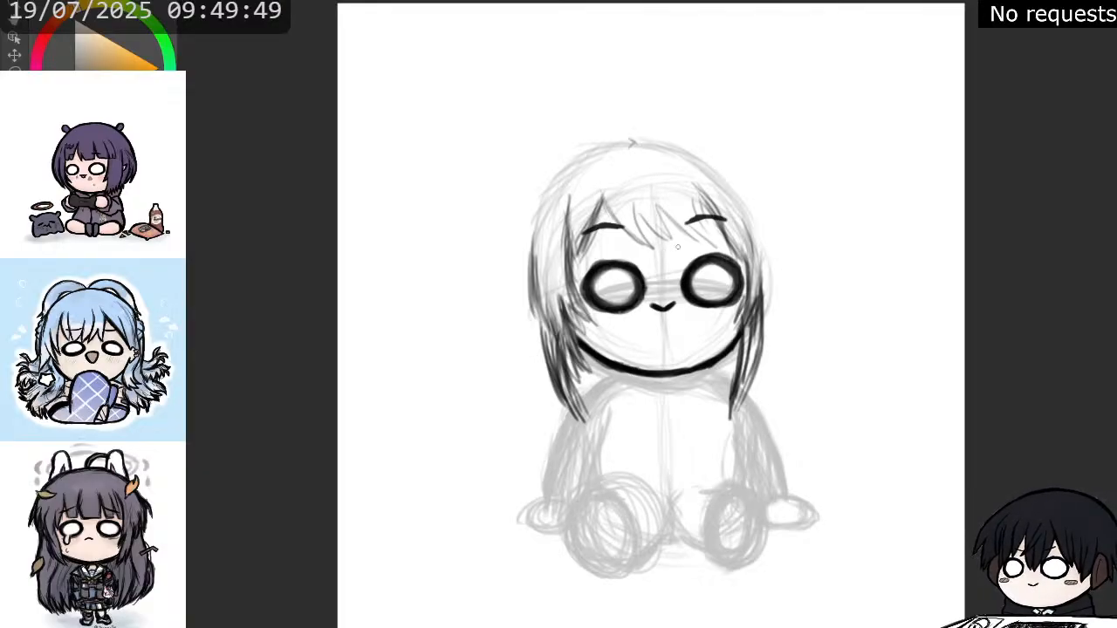
- Sketch the outer hair contour on both sides of the head and join it with a rounded outline over the crown
{"action": "mouse_move", "coordinate": [754, 309]}
{"action": "left_mouse_down"}
{"action": "mouse_move", "coordinate": [774, 247]}
{"action": "mouse_move", "coordinate": [769, 297]}
{"action": "mouse_move", "coordinate": [773, 229]}
{"action": "left_mouse_up"}
{"action": "left_click_drag", "start_coordinate": [771, 267], "coordinate": [773, 220]}
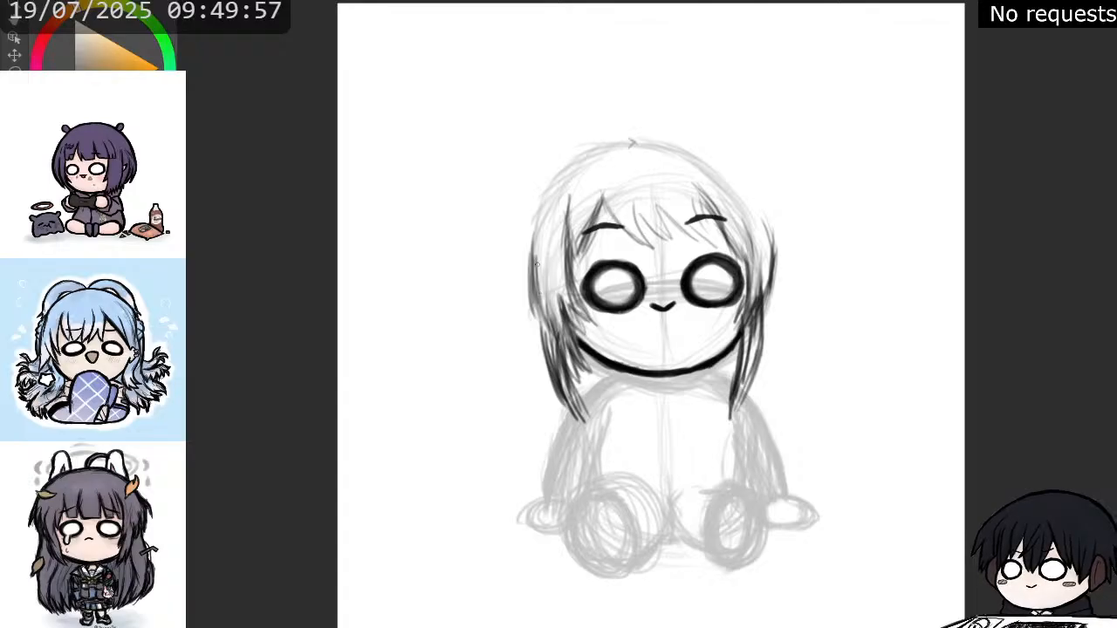
{"action": "mouse_move", "coordinate": [535, 262]}
{"action": "left_mouse_down"}
{"action": "mouse_move", "coordinate": [534, 307]}
{"action": "mouse_move", "coordinate": [520, 275]}
{"action": "mouse_move", "coordinate": [550, 334]}
{"action": "mouse_move", "coordinate": [526, 251]}
{"action": "mouse_move", "coordinate": [523, 288]}
{"action": "mouse_move", "coordinate": [530, 261]}
{"action": "left_mouse_up"}
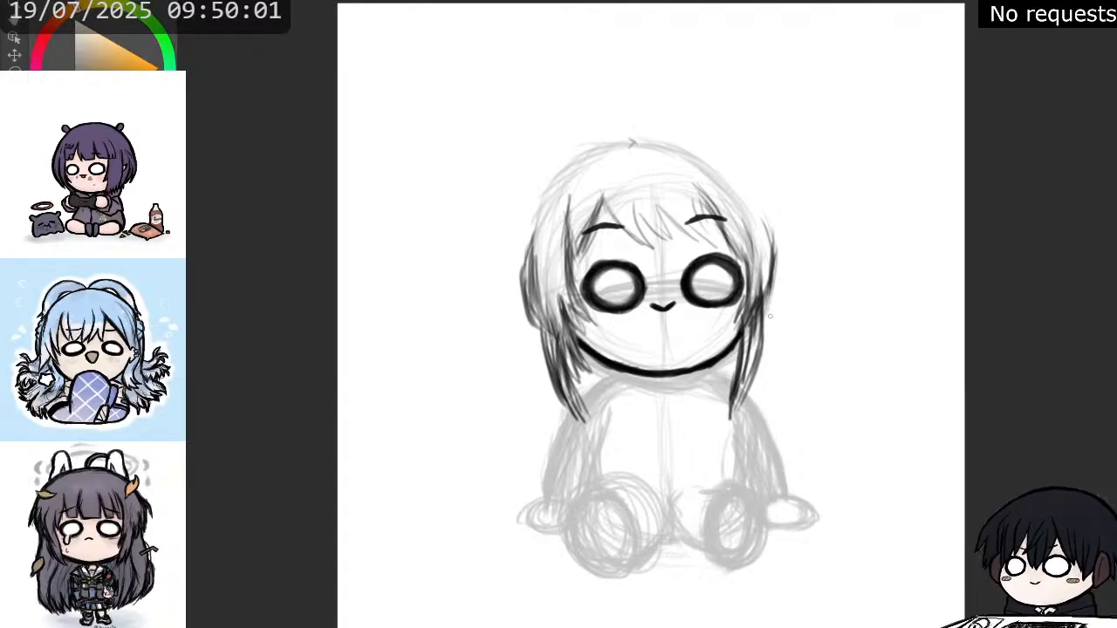
{"action": "mouse_move", "coordinate": [770, 316]}
{"action": "left_mouse_down"}
{"action": "mouse_move", "coordinate": [780, 231]}
{"action": "mouse_move", "coordinate": [778, 251]}
{"action": "mouse_move", "coordinate": [752, 183]}
{"action": "mouse_move", "coordinate": [761, 205]}
{"action": "mouse_move", "coordinate": [699, 137]}
{"action": "left_mouse_up"}
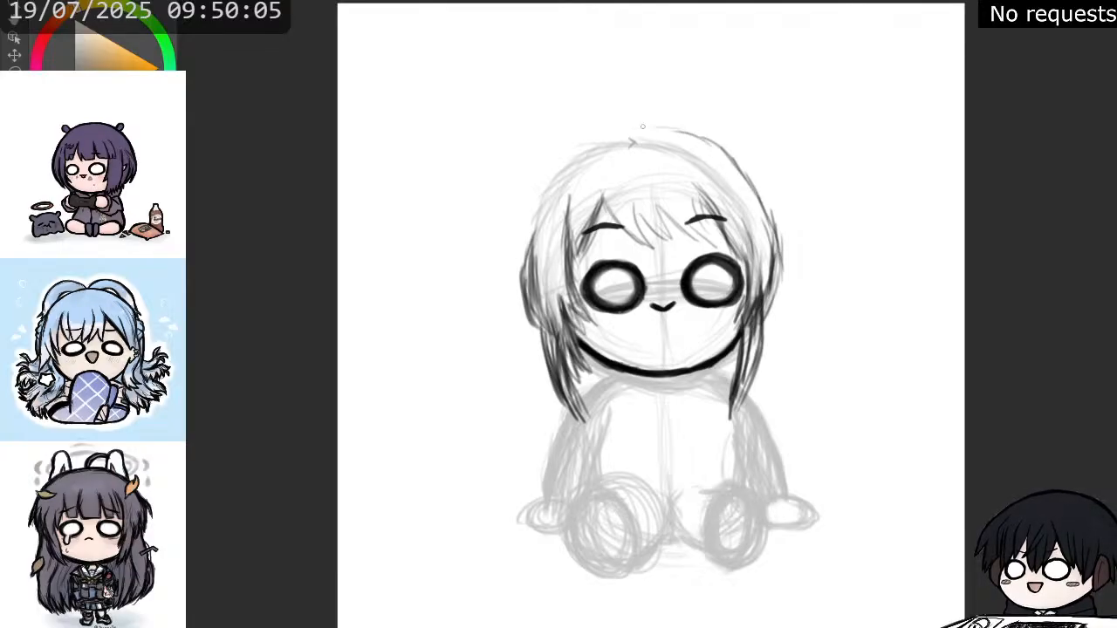
{"action": "mouse_move", "coordinate": [536, 262]}
{"action": "left_mouse_down"}
{"action": "mouse_move", "coordinate": [525, 274]}
{"action": "mouse_move", "coordinate": [523, 240]}
{"action": "mouse_move", "coordinate": [551, 166]}
{"action": "mouse_move", "coordinate": [527, 199]}
{"action": "mouse_move", "coordinate": [553, 164]}
{"action": "mouse_move", "coordinate": [587, 158]}
{"action": "mouse_move", "coordinate": [538, 186]}
{"action": "mouse_move", "coordinate": [584, 150]}
{"action": "left_mouse_up"}
{"action": "mouse_move", "coordinate": [548, 190]}
{"action": "left_mouse_down"}
{"action": "mouse_move", "coordinate": [620, 133]}
{"action": "mouse_move", "coordinate": [597, 144]}
{"action": "mouse_move", "coordinate": [677, 133]}
{"action": "mouse_move", "coordinate": [666, 132]}
{"action": "mouse_move", "coordinate": [724, 150]}
{"action": "mouse_move", "coordinate": [738, 163]}
{"action": "mouse_move", "coordinate": [705, 140]}
{"action": "mouse_move", "coordinate": [765, 189]}
{"action": "mouse_move", "coordinate": [772, 219]}
{"action": "mouse_move", "coordinate": [753, 199]}
{"action": "mouse_move", "coordinate": [783, 261]}
{"action": "mouse_move", "coordinate": [772, 214]}
{"action": "mouse_move", "coordinate": [765, 317]}
{"action": "left_mouse_up"}
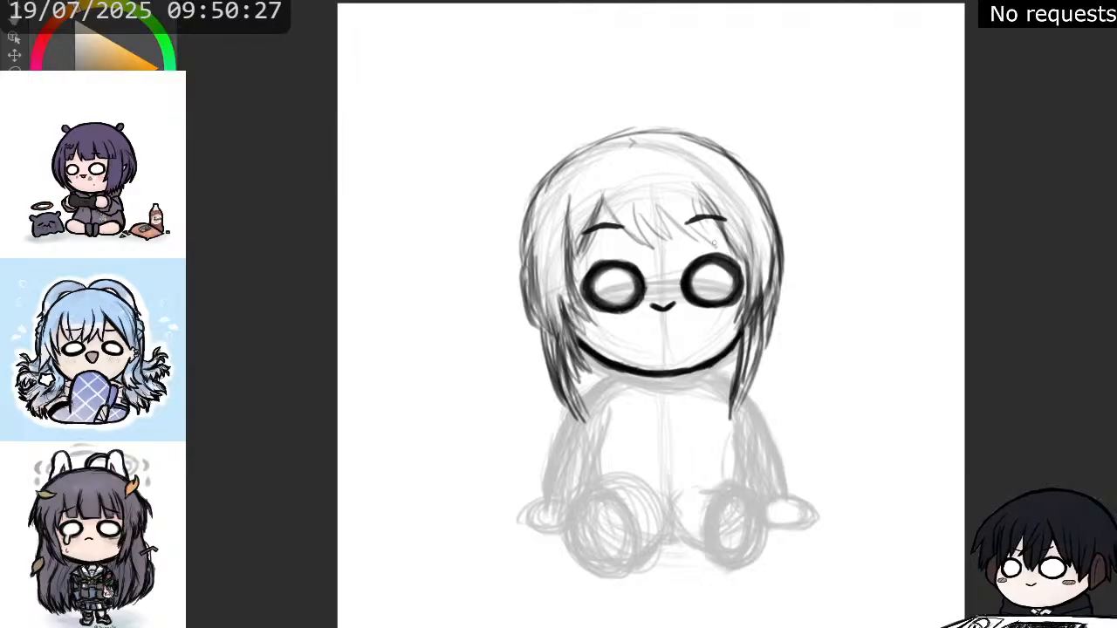
- Clean up and darken the crown outline across the top of the head toward the right temple
{"action": "mouse_move", "coordinate": [569, 156]}
{"action": "left_mouse_down"}
{"action": "mouse_move", "coordinate": [534, 212]}
{"action": "mouse_move", "coordinate": [626, 138]}
{"action": "left_mouse_up"}
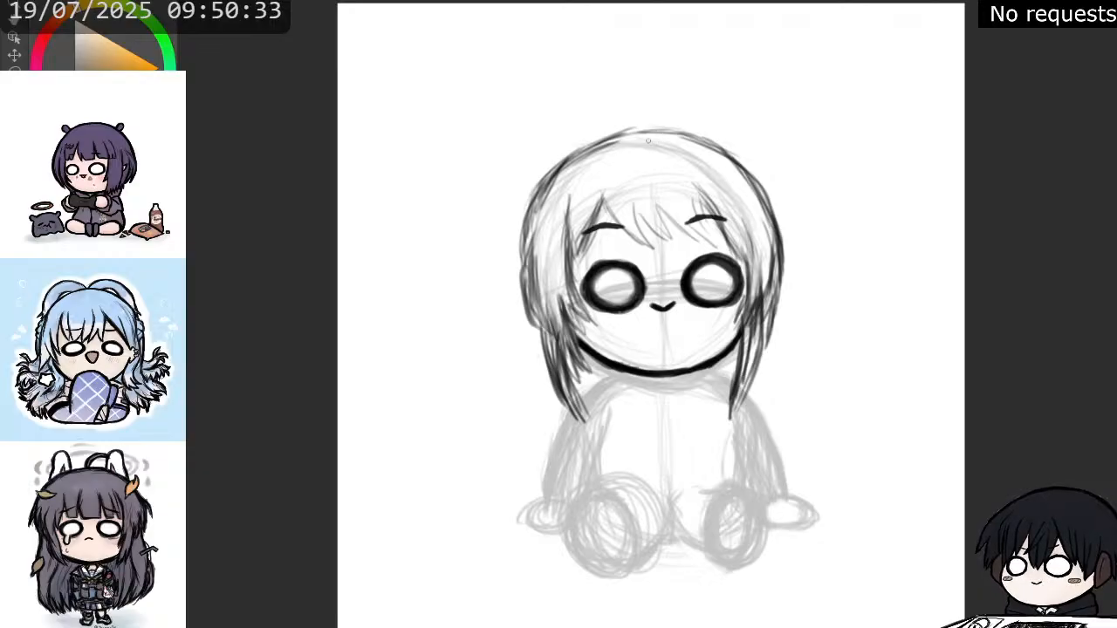
{"action": "left_click_drag", "start_coordinate": [603, 145], "coordinate": [641, 136]}
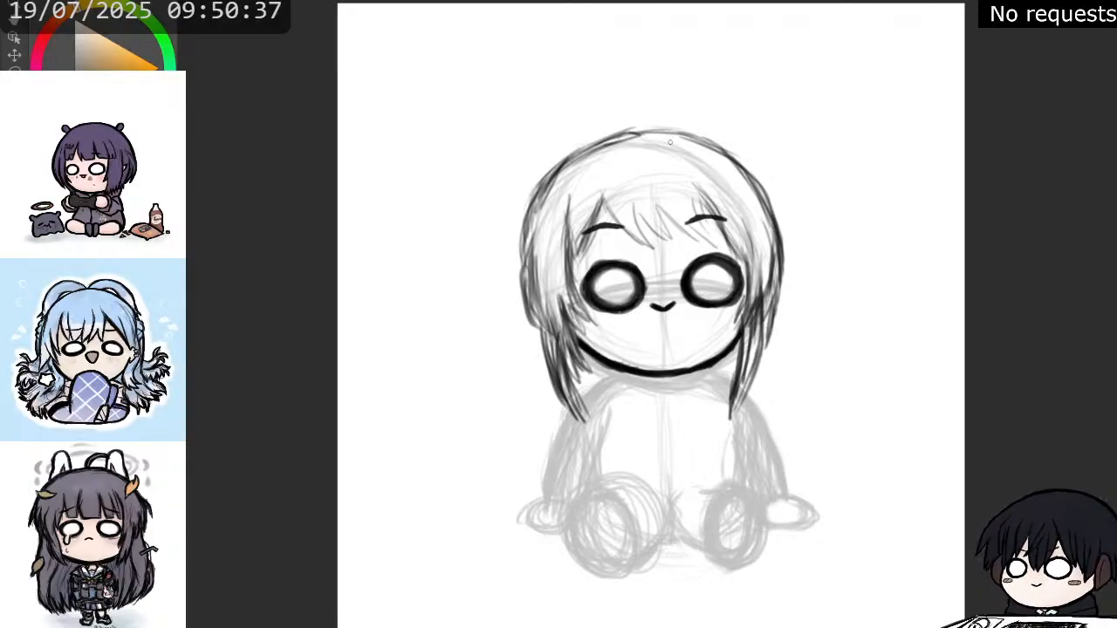
{"action": "mouse_move", "coordinate": [656, 136]}
{"action": "left_mouse_down"}
{"action": "mouse_move", "coordinate": [727, 156]}
{"action": "mouse_move", "coordinate": [718, 164]}
{"action": "mouse_move", "coordinate": [769, 212]}
{"action": "left_mouse_up"}
{"action": "mouse_move", "coordinate": [734, 171]}
{"action": "left_mouse_down"}
{"action": "mouse_move", "coordinate": [776, 247]}
{"action": "mouse_move", "coordinate": [769, 220]}
{"action": "left_mouse_up"}
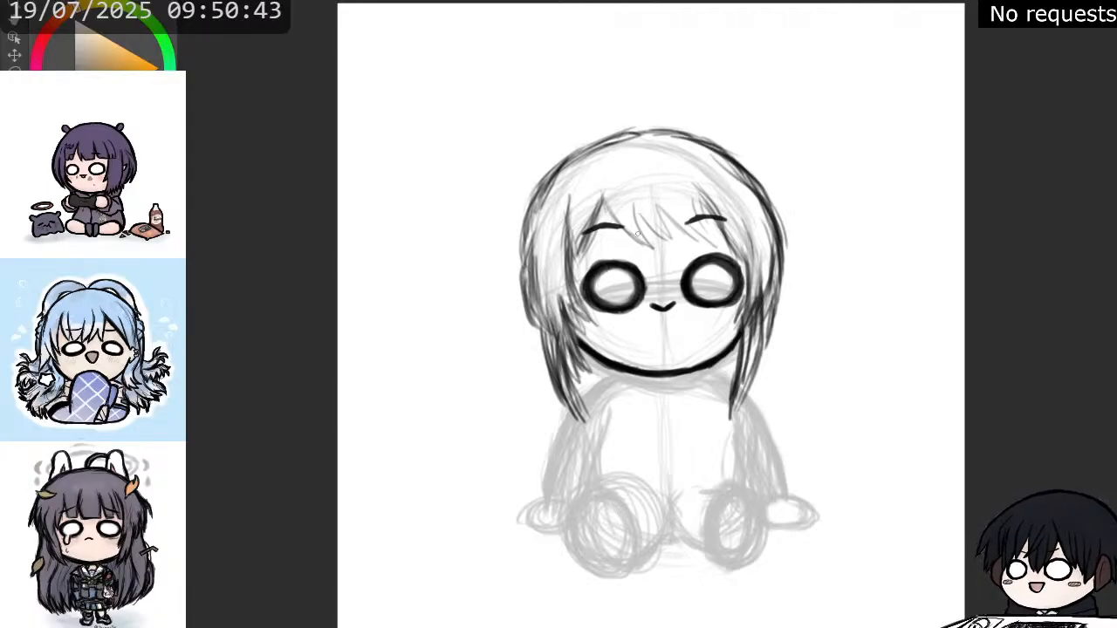
- Darken the jagged bangs across the forehead and add pointed strands over the right eyebrow toward the temple
{"action": "left_click_drag", "start_coordinate": [602, 205], "coordinate": [654, 248]}
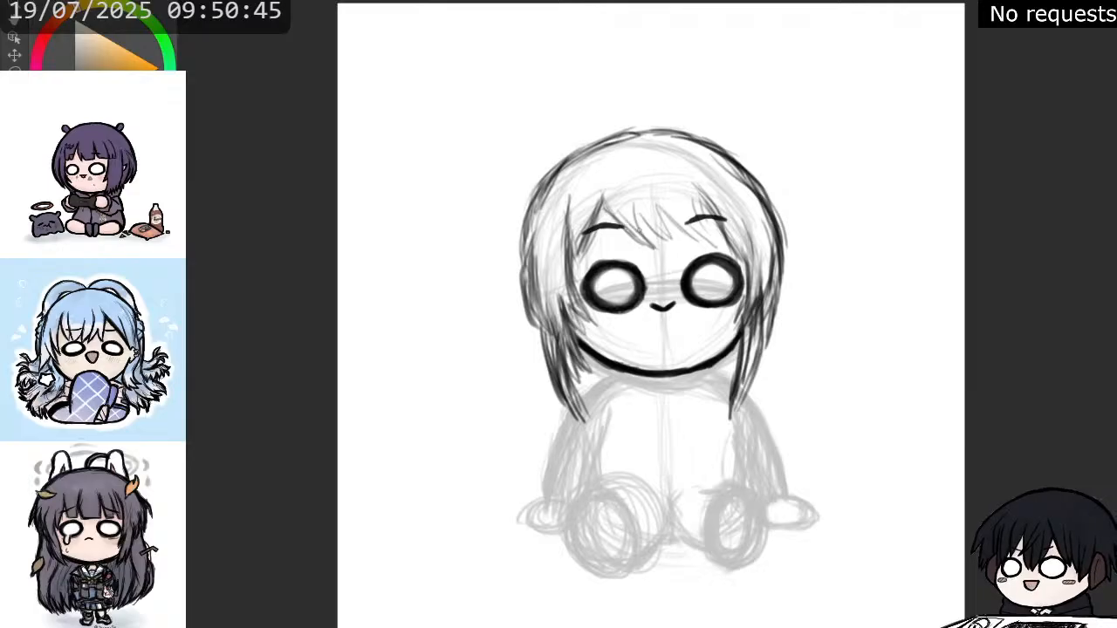
{"action": "mouse_move", "coordinate": [578, 258]}
{"action": "left_mouse_down"}
{"action": "mouse_move", "coordinate": [610, 203]}
{"action": "mouse_move", "coordinate": [637, 246]}
{"action": "mouse_move", "coordinate": [656, 248]}
{"action": "left_mouse_up"}
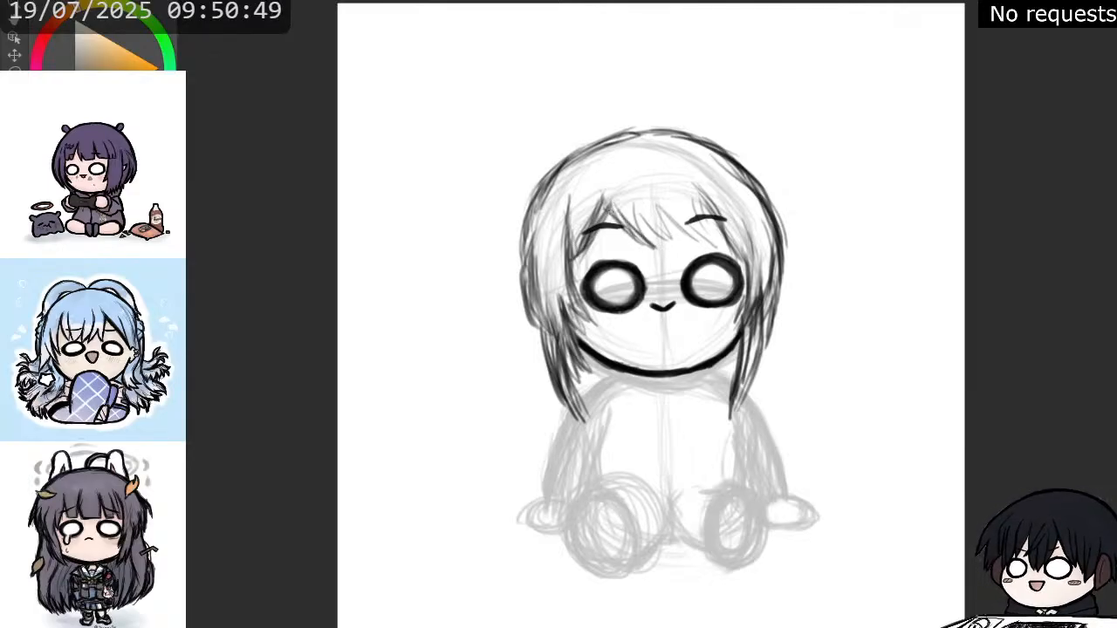
{"action": "mouse_move", "coordinate": [611, 211]}
{"action": "left_mouse_down"}
{"action": "mouse_move", "coordinate": [660, 247]}
{"action": "mouse_move", "coordinate": [682, 246]}
{"action": "left_mouse_up"}
{"action": "left_click_drag", "start_coordinate": [663, 202], "coordinate": [721, 250]}
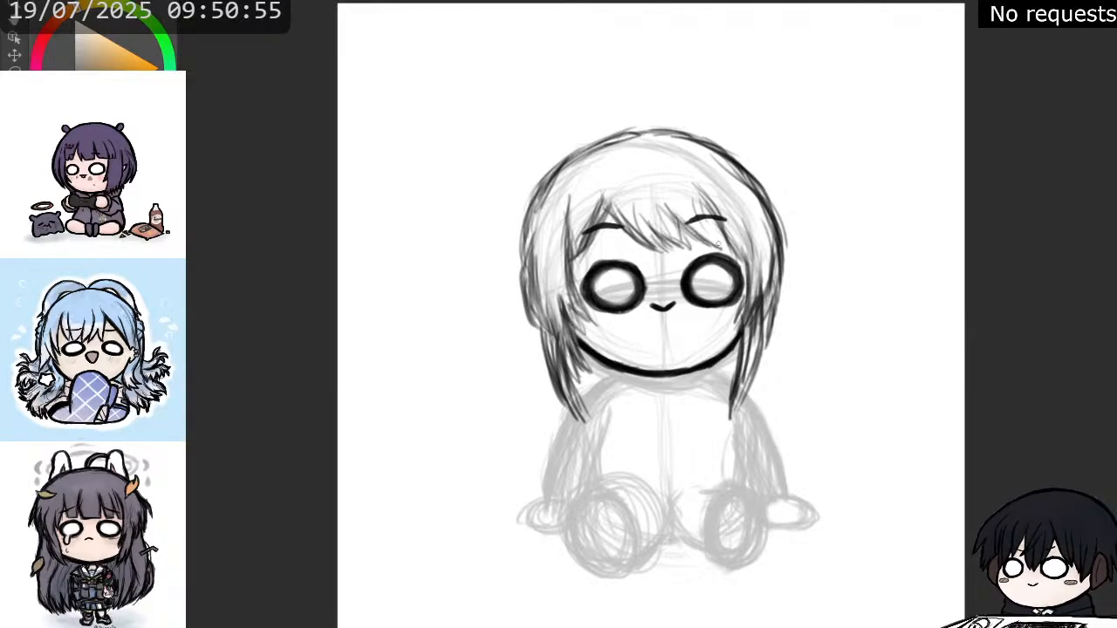
{"action": "mouse_move", "coordinate": [700, 206]}
{"action": "left_mouse_down"}
{"action": "mouse_move", "coordinate": [721, 248]}
{"action": "mouse_move", "coordinate": [754, 260]}
{"action": "left_mouse_up"}
{"action": "left_click_drag", "start_coordinate": [738, 219], "coordinate": [747, 260]}
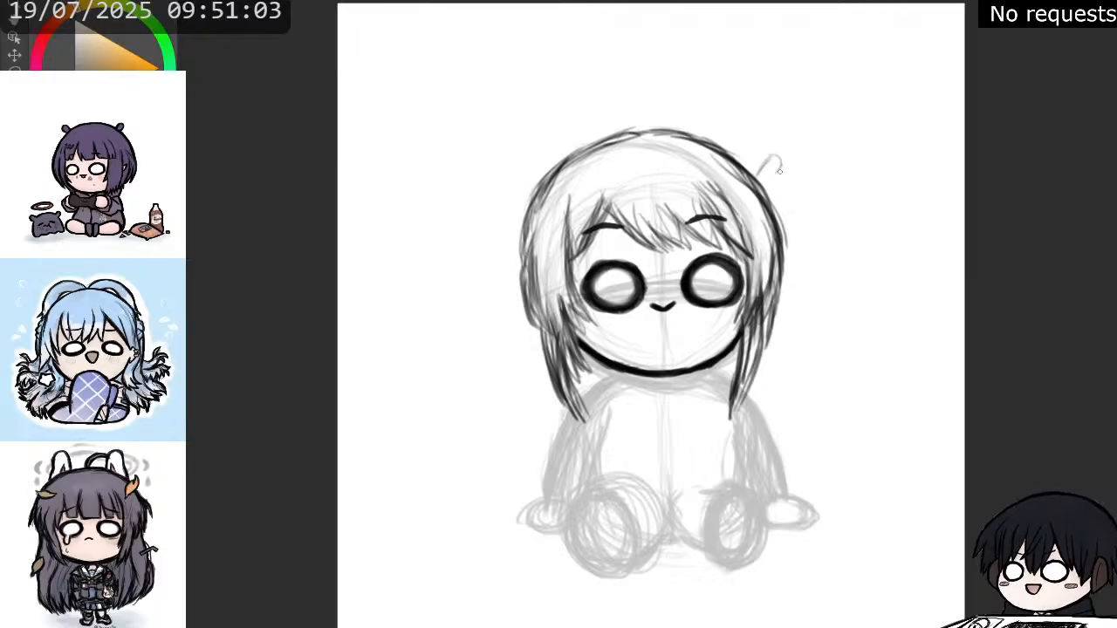
- Sketch a small looped ribbon on the upper right side of the head and shade its loops
{"action": "mouse_move", "coordinate": [779, 171]}
{"action": "left_mouse_down"}
{"action": "mouse_move", "coordinate": [766, 185]}
{"action": "mouse_move", "coordinate": [788, 158]}
{"action": "mouse_move", "coordinate": [777, 145]}
{"action": "mouse_move", "coordinate": [754, 185]}
{"action": "mouse_move", "coordinate": [775, 159]}
{"action": "mouse_move", "coordinate": [778, 171]}
{"action": "mouse_move", "coordinate": [779, 150]}
{"action": "mouse_move", "coordinate": [756, 175]}
{"action": "left_mouse_up"}
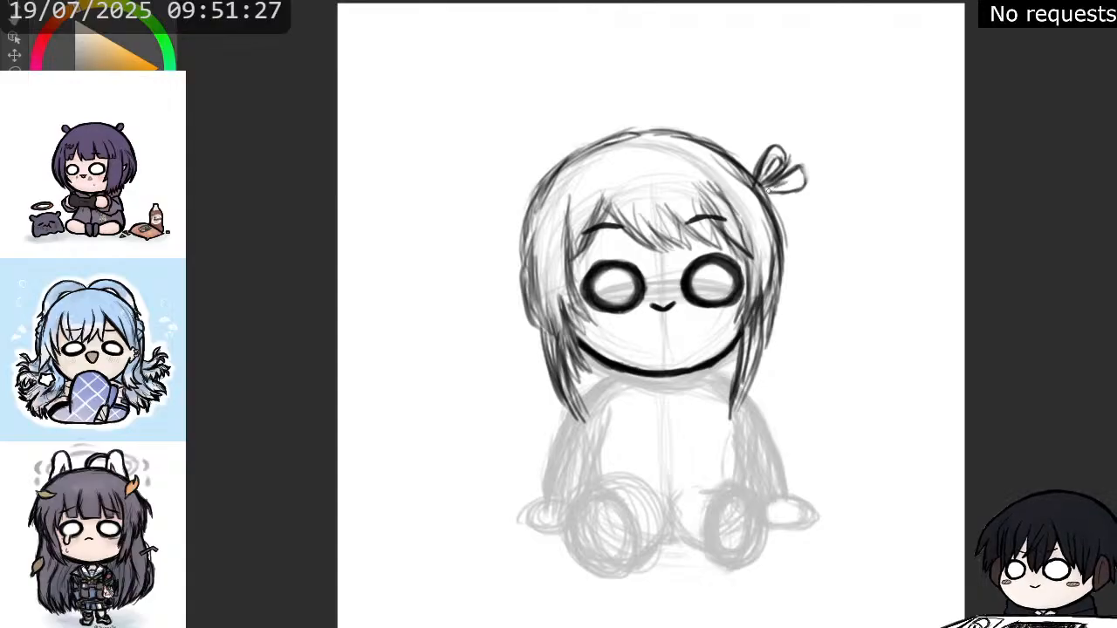
{"action": "left_click_drag", "start_coordinate": [767, 190], "coordinate": [782, 183]}
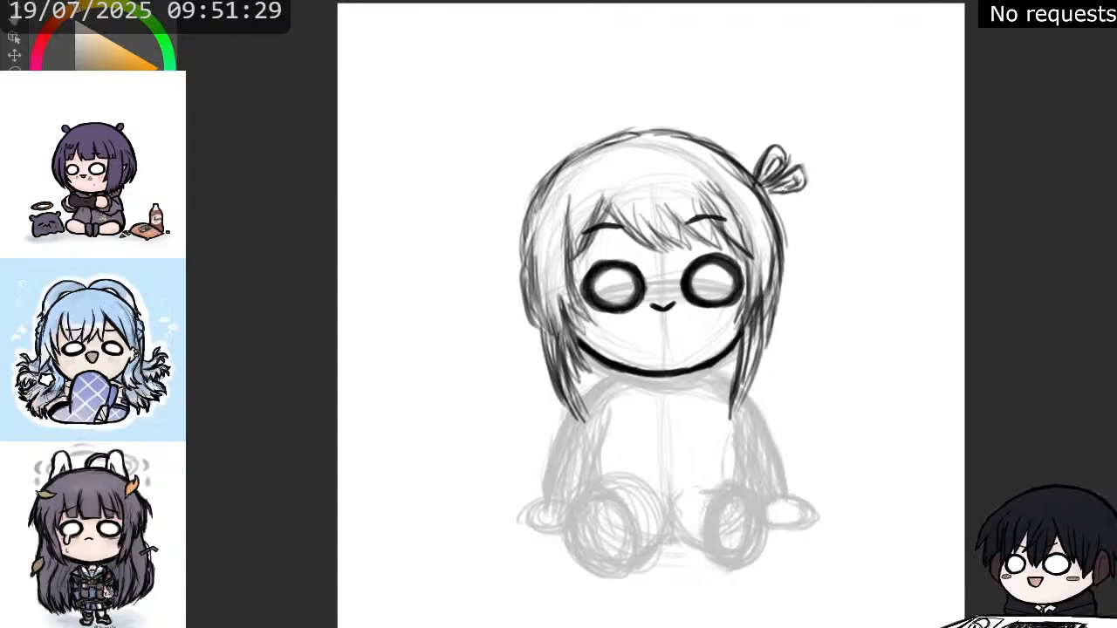
{"action": "left_click_drag", "start_coordinate": [789, 190], "coordinate": [773, 191]}
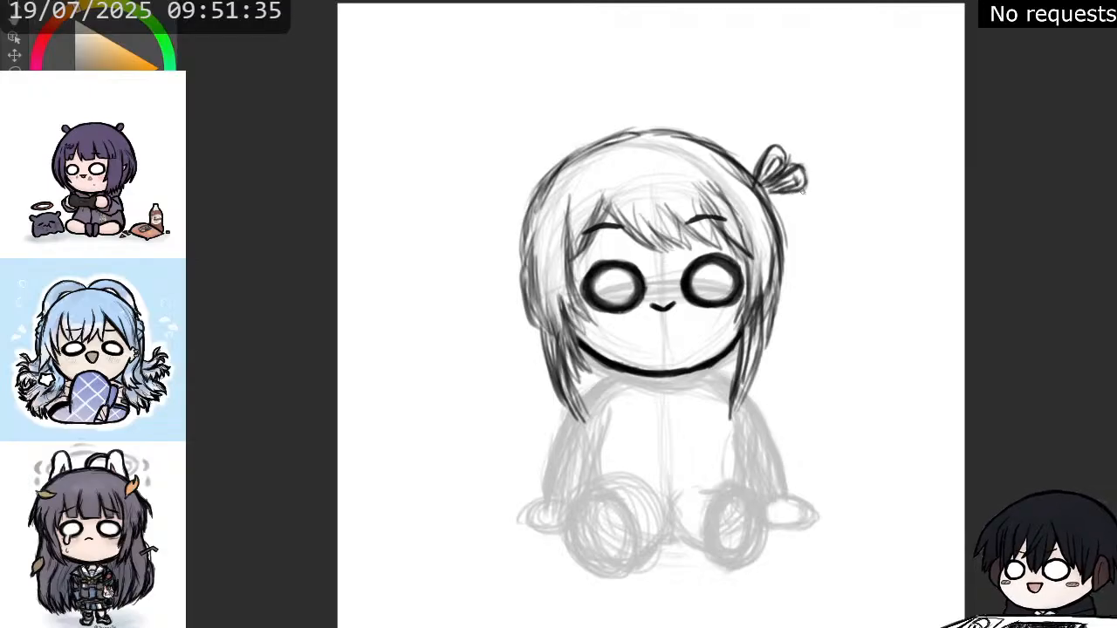
- Sketch the outer and inner edges of a side ponytail hanging from the ribbon on the right side of the head
{"action": "mouse_move", "coordinate": [809, 189]}
{"action": "left_mouse_down"}
{"action": "mouse_move", "coordinate": [827, 241]}
{"action": "mouse_move", "coordinate": [804, 321]}
{"action": "left_mouse_up"}
{"action": "left_click_drag", "start_coordinate": [773, 263], "coordinate": [779, 365]}
{"action": "left_click_drag", "start_coordinate": [777, 314], "coordinate": [788, 397]}
{"action": "left_click_drag", "start_coordinate": [781, 349], "coordinate": [795, 405]}
{"action": "left_click_drag", "start_coordinate": [832, 240], "coordinate": [817, 318]}
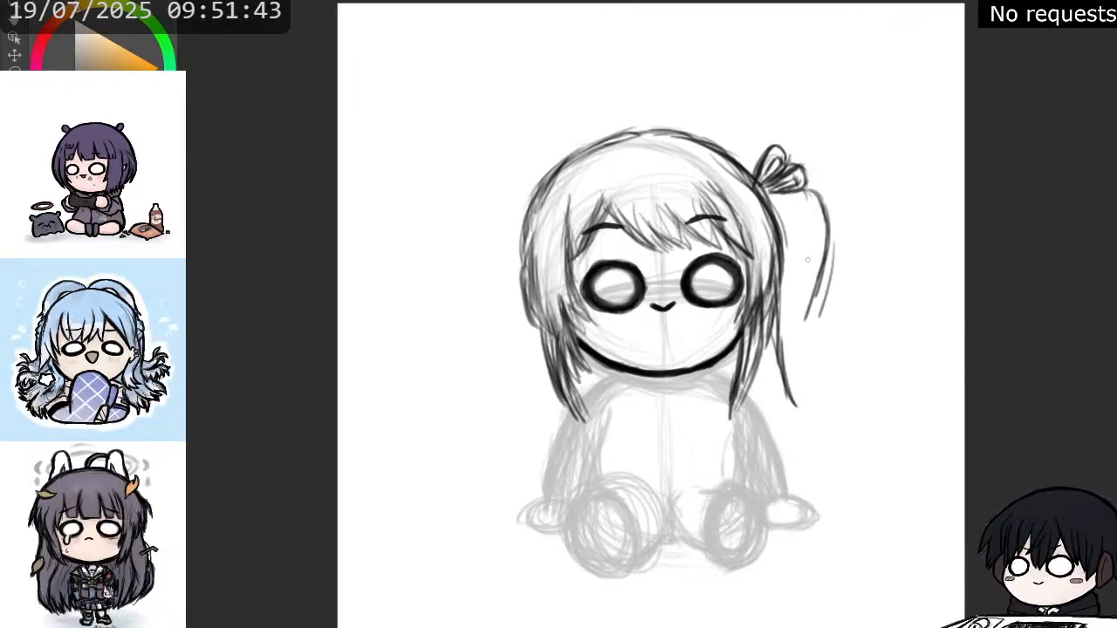
- Add flared strokes along the upper left hair contour and sketch a small rounded bun on top of the head
{"action": "left_click_drag", "start_coordinate": [627, 129], "coordinate": [539, 199]}
{"action": "mouse_move", "coordinate": [590, 142]}
{"action": "left_mouse_down"}
{"action": "mouse_move", "coordinate": [518, 197]}
{"action": "mouse_move", "coordinate": [517, 213]}
{"action": "left_mouse_up"}
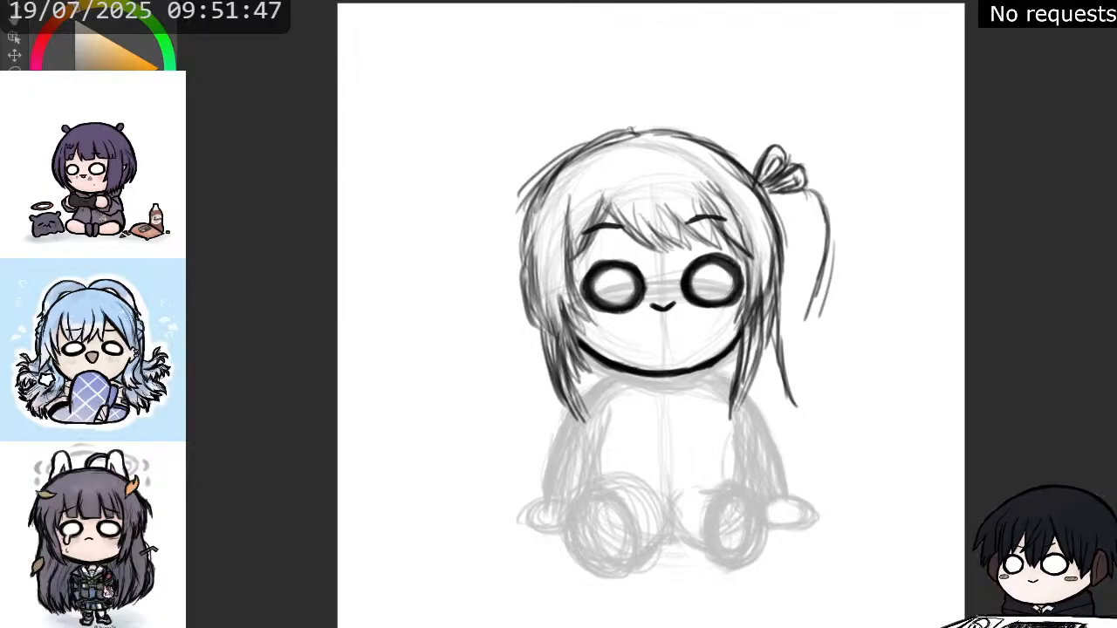
{"action": "mouse_move", "coordinate": [632, 133]}
{"action": "left_mouse_down"}
{"action": "mouse_move", "coordinate": [644, 105]}
{"action": "mouse_move", "coordinate": [661, 100]}
{"action": "mouse_move", "coordinate": [692, 101]}
{"action": "mouse_move", "coordinate": [705, 136]}
{"action": "left_mouse_up"}
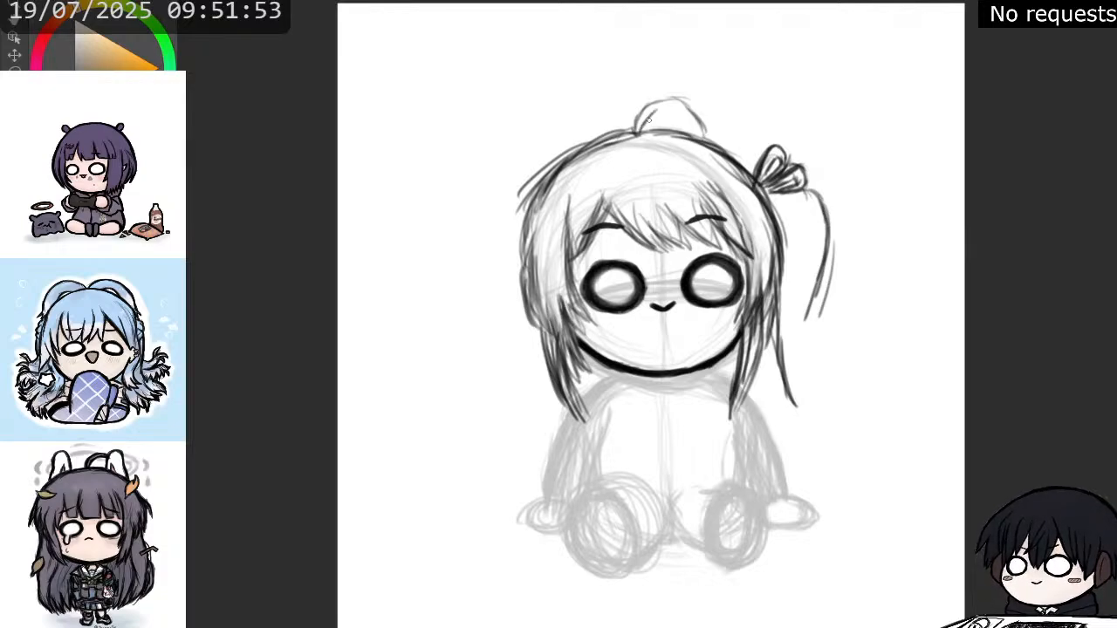
{"action": "mouse_move", "coordinate": [673, 109]}
{"action": "left_mouse_down"}
{"action": "mouse_move", "coordinate": [701, 140]}
{"action": "mouse_move", "coordinate": [700, 129]}
{"action": "mouse_move", "coordinate": [644, 127]}
{"action": "mouse_move", "coordinate": [668, 111]}
{"action": "mouse_move", "coordinate": [701, 138]}
{"action": "mouse_move", "coordinate": [690, 104]}
{"action": "left_mouse_up"}
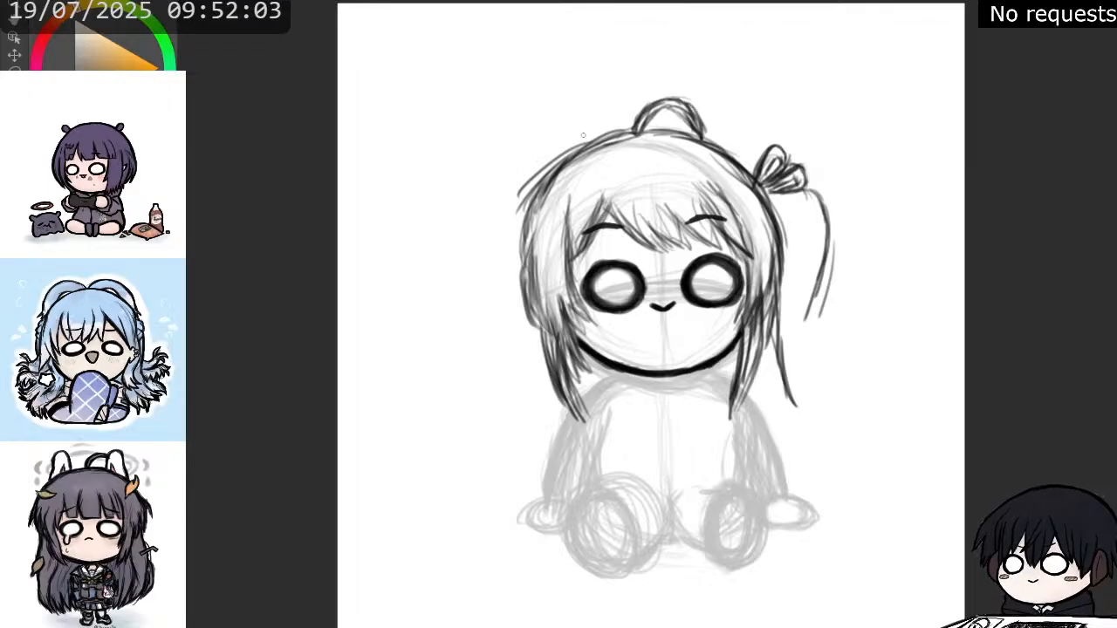
- Sketch a fuller outer hair contour down the left side of the head to the cheek
{"action": "mouse_move", "coordinate": [554, 178]}
{"action": "left_mouse_down"}
{"action": "mouse_move", "coordinate": [522, 222]}
{"action": "mouse_move", "coordinate": [528, 206]}
{"action": "mouse_move", "coordinate": [540, 208]}
{"action": "mouse_move", "coordinate": [522, 253]}
{"action": "left_mouse_up"}
{"action": "left_click_drag", "start_coordinate": [525, 213], "coordinate": [519, 281]}
{"action": "mouse_move", "coordinate": [531, 241]}
{"action": "left_mouse_down"}
{"action": "mouse_move", "coordinate": [517, 304]}
{"action": "mouse_move", "coordinate": [559, 333]}
{"action": "left_mouse_up"}
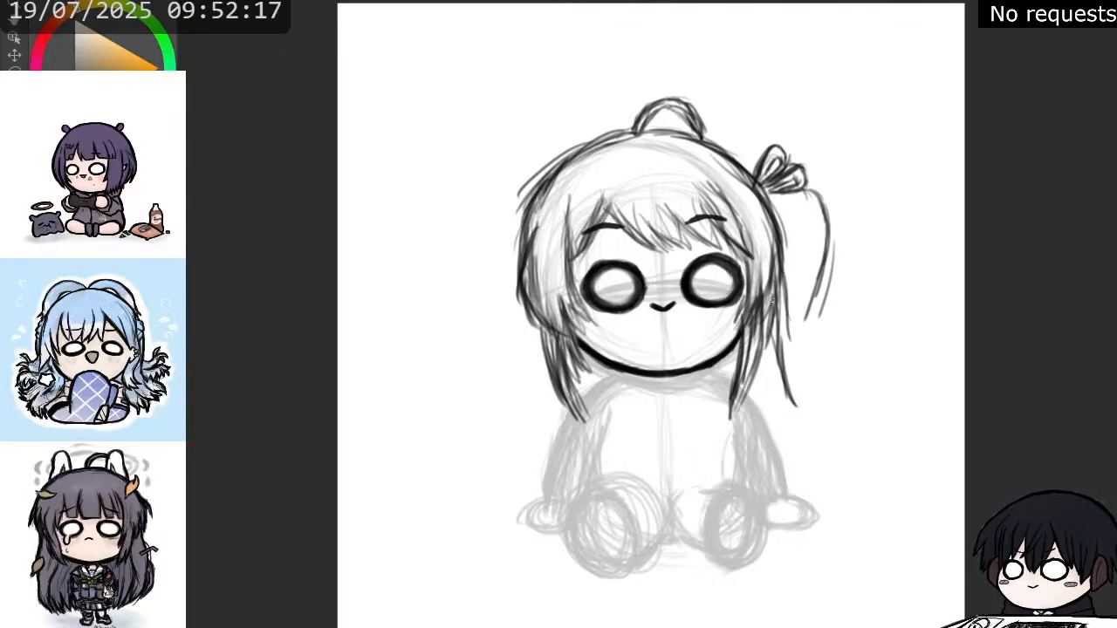
- Erase the lower part of the ponytail's outer edge and rework the tip of its inner edge
{"action": "mouse_move", "coordinate": [815, 277]}
{"action": "left_mouse_down"}
{"action": "mouse_move", "coordinate": [820, 240]}
{"action": "mouse_move", "coordinate": [832, 296]}
{"action": "left_mouse_up"}
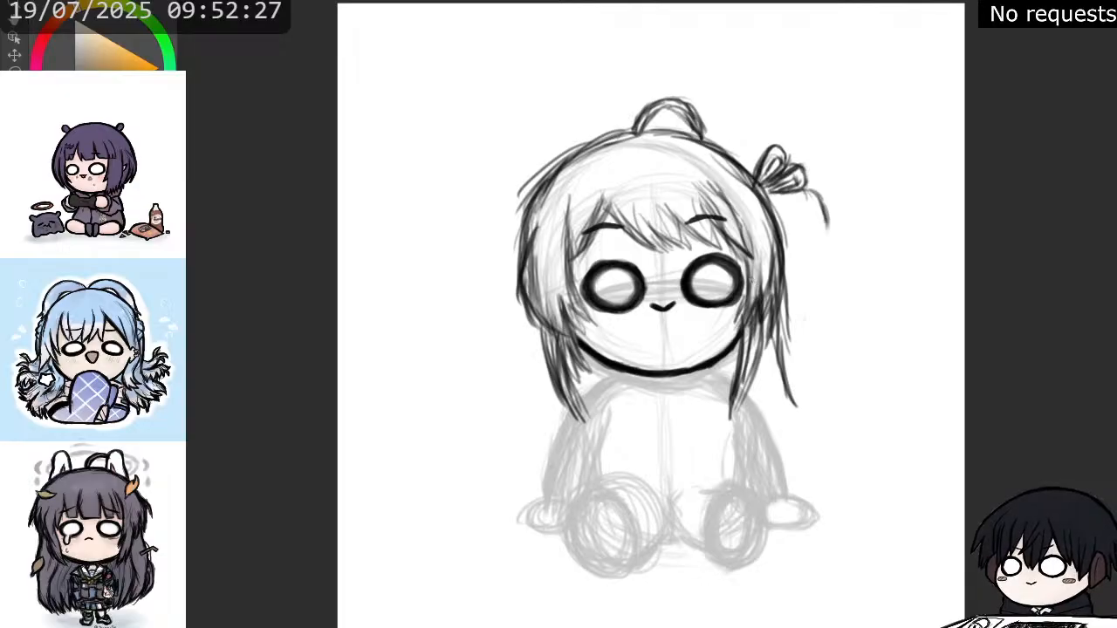
{"action": "mouse_move", "coordinate": [785, 354]}
{"action": "left_mouse_down"}
{"action": "mouse_move", "coordinate": [786, 388]}
{"action": "mouse_move", "coordinate": [788, 309]}
{"action": "mouse_move", "coordinate": [778, 353]}
{"action": "mouse_move", "coordinate": [781, 311]}
{"action": "mouse_move", "coordinate": [791, 382]}
{"action": "left_mouse_up"}
{"action": "left_click_drag", "start_coordinate": [782, 314], "coordinate": [795, 378]}
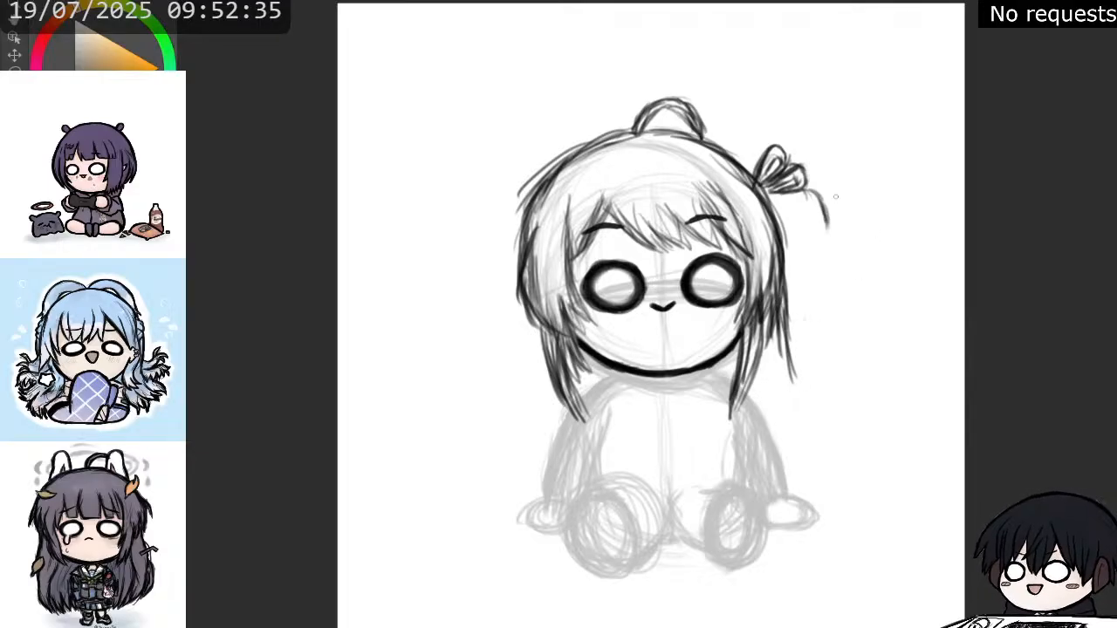
- Redraw the ponytail's outer edge straighter and longer, and extend its inner edge down beside the right arm
{"action": "mouse_move", "coordinate": [808, 189]}
{"action": "left_mouse_down"}
{"action": "mouse_move", "coordinate": [832, 207]}
{"action": "mouse_move", "coordinate": [822, 199]}
{"action": "mouse_move", "coordinate": [831, 314]}
{"action": "left_mouse_up"}
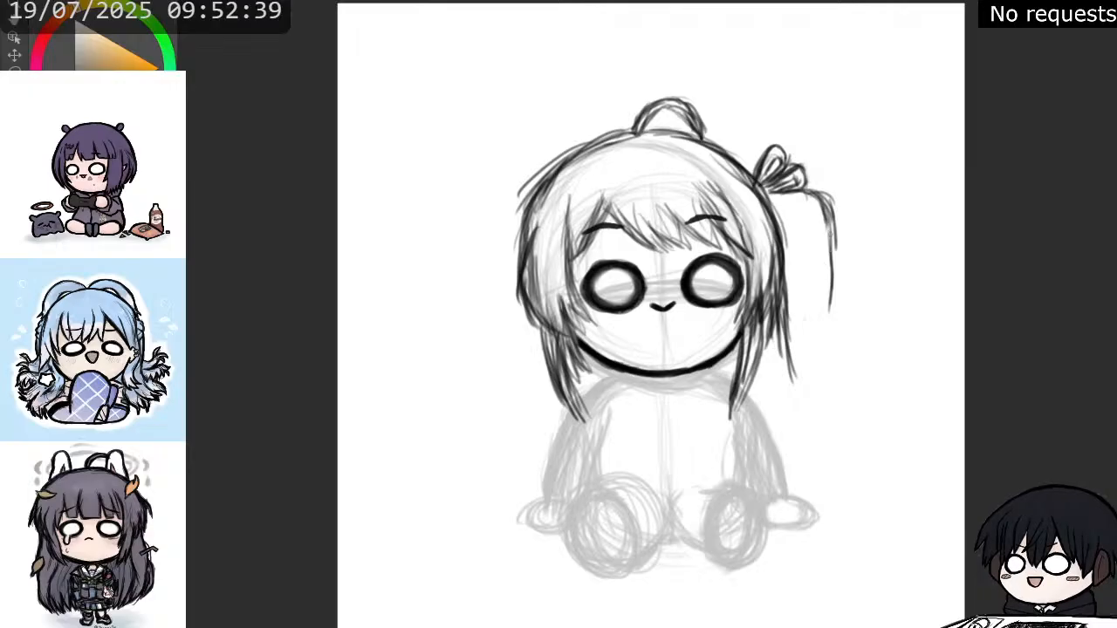
{"action": "mouse_move", "coordinate": [819, 198]}
{"action": "left_mouse_down"}
{"action": "mouse_move", "coordinate": [833, 246]}
{"action": "mouse_move", "coordinate": [823, 349]}
{"action": "left_mouse_up"}
{"action": "mouse_move", "coordinate": [829, 307]}
{"action": "left_mouse_down"}
{"action": "mouse_move", "coordinate": [820, 370]}
{"action": "mouse_move", "coordinate": [788, 394]}
{"action": "mouse_move", "coordinate": [784, 424]}
{"action": "left_mouse_up"}
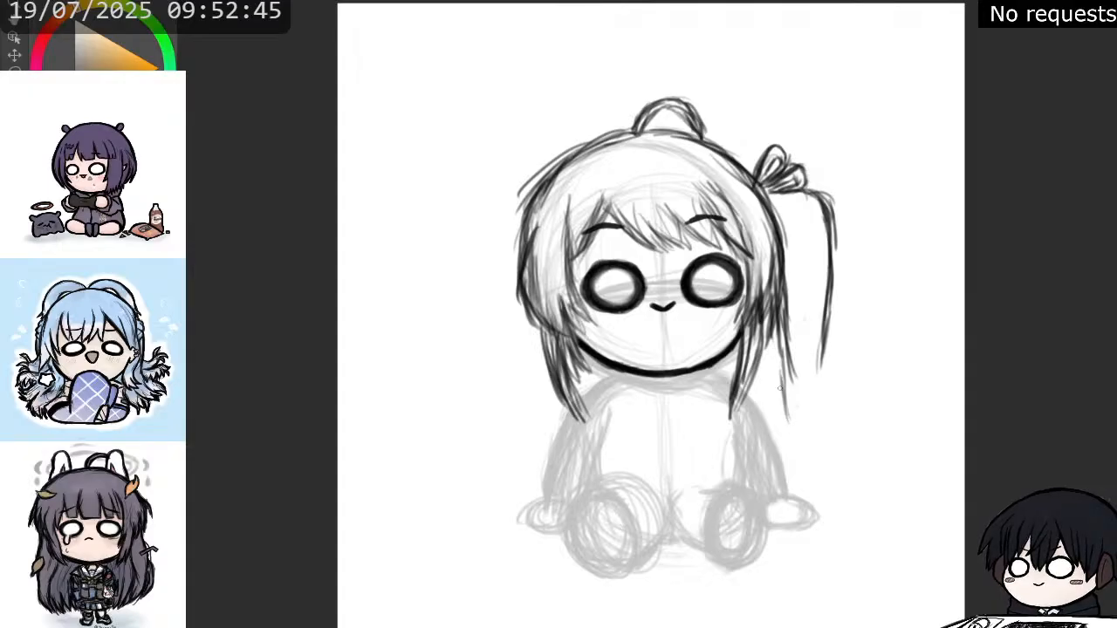
{"action": "left_click_drag", "start_coordinate": [780, 377], "coordinate": [788, 433]}
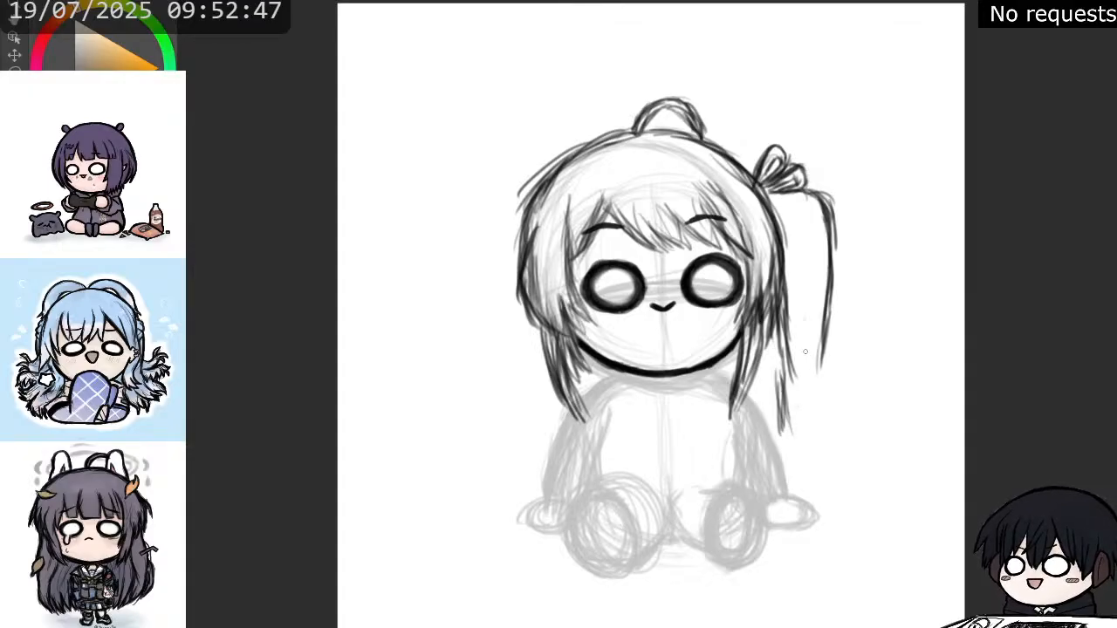
{"action": "left_click_drag", "start_coordinate": [827, 332], "coordinate": [815, 398]}
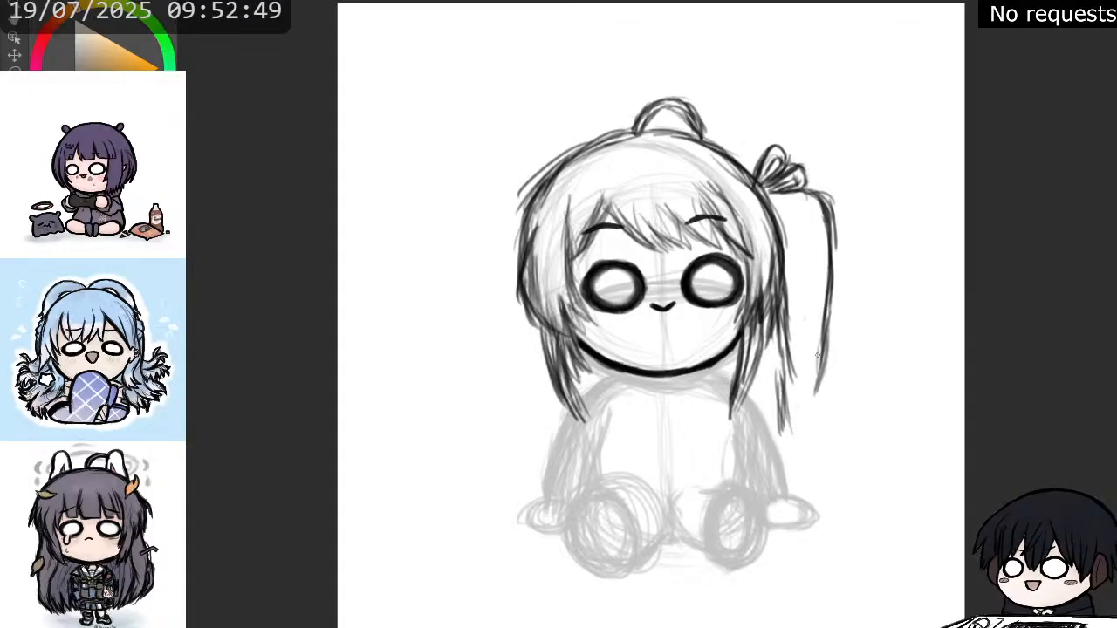
- Close the ponytail's lower end with curled strands and sketch a dark wispy tip reaching the right hand
{"action": "mouse_move", "coordinate": [819, 350]}
{"action": "left_mouse_down"}
{"action": "mouse_move", "coordinate": [803, 416]}
{"action": "mouse_move", "coordinate": [821, 421]}
{"action": "mouse_move", "coordinate": [803, 442]}
{"action": "mouse_move", "coordinate": [783, 448]}
{"action": "mouse_move", "coordinate": [790, 438]}
{"action": "mouse_move", "coordinate": [777, 437]}
{"action": "mouse_move", "coordinate": [778, 451]}
{"action": "left_mouse_up"}
{"action": "mouse_move", "coordinate": [822, 434]}
{"action": "left_mouse_down"}
{"action": "mouse_move", "coordinate": [796, 487]}
{"action": "mouse_move", "coordinate": [809, 457]}
{"action": "mouse_move", "coordinate": [808, 466]}
{"action": "mouse_move", "coordinate": [802, 452]}
{"action": "mouse_move", "coordinate": [800, 479]}
{"action": "mouse_move", "coordinate": [796, 463]}
{"action": "mouse_move", "coordinate": [801, 450]}
{"action": "mouse_move", "coordinate": [807, 505]}
{"action": "left_mouse_up"}
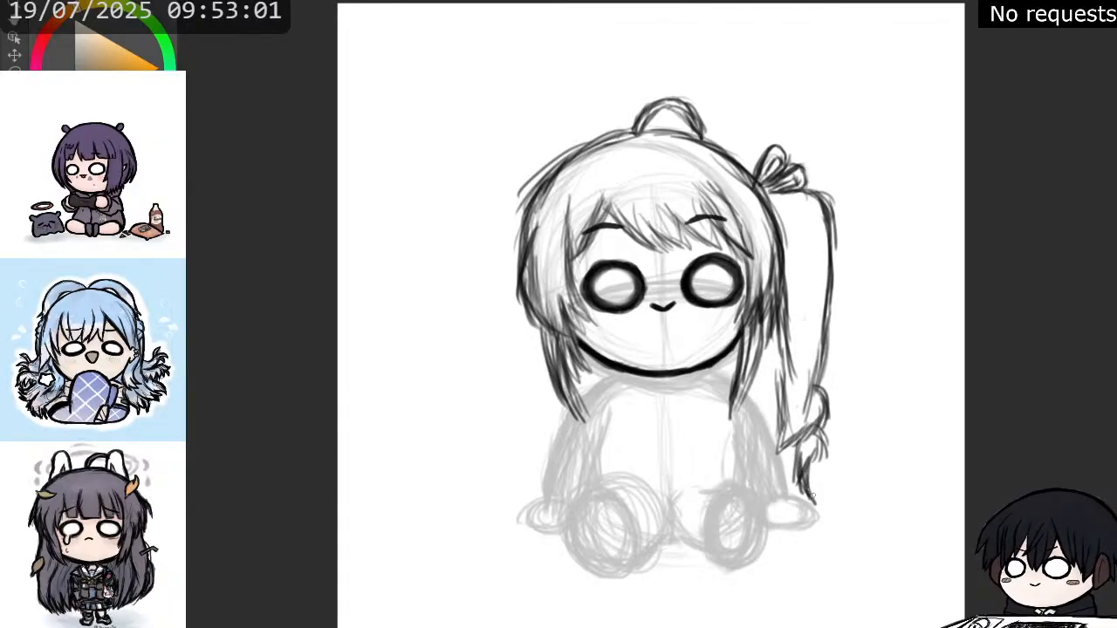
{"action": "mouse_move", "coordinate": [809, 463]}
{"action": "left_mouse_down"}
{"action": "mouse_move", "coordinate": [808, 513]}
{"action": "mouse_move", "coordinate": [819, 510]}
{"action": "mouse_move", "coordinate": [813, 494]}
{"action": "left_mouse_up"}
{"action": "left_click_drag", "start_coordinate": [824, 417], "coordinate": [815, 467]}
- Darken the ponytail's inner edge and add loose strand lines inside its lower half
{"action": "mouse_move", "coordinate": [788, 341]}
{"action": "left_mouse_down"}
{"action": "mouse_move", "coordinate": [774, 413]}
{"action": "mouse_move", "coordinate": [777, 395]}
{"action": "left_mouse_up"}
{"action": "left_click_drag", "start_coordinate": [791, 305], "coordinate": [777, 397]}
{"action": "left_click_drag", "start_coordinate": [784, 340], "coordinate": [771, 435]}
{"action": "mouse_move", "coordinate": [800, 320]}
{"action": "left_mouse_down"}
{"action": "mouse_move", "coordinate": [791, 391]}
{"action": "mouse_move", "coordinate": [803, 377]}
{"action": "left_mouse_up"}
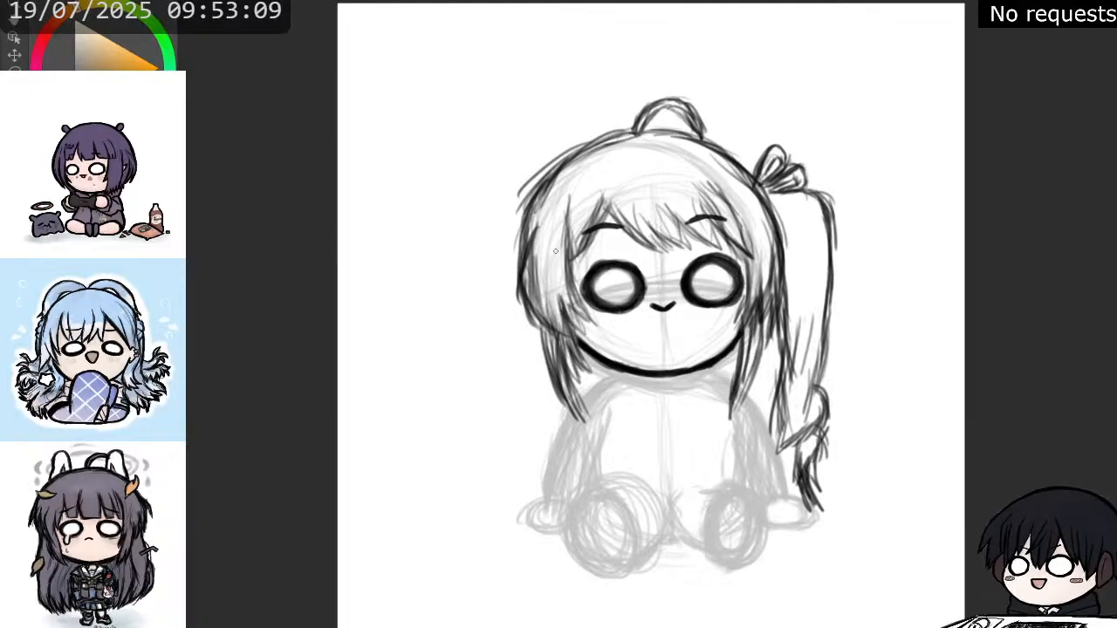
- Thicken the left hair contour from crown to cheek and darken the inner edge of the left side hair
{"action": "mouse_move", "coordinate": [534, 222]}
{"action": "left_mouse_down"}
{"action": "mouse_move", "coordinate": [522, 258]}
{"action": "mouse_move", "coordinate": [529, 240]}
{"action": "left_mouse_up"}
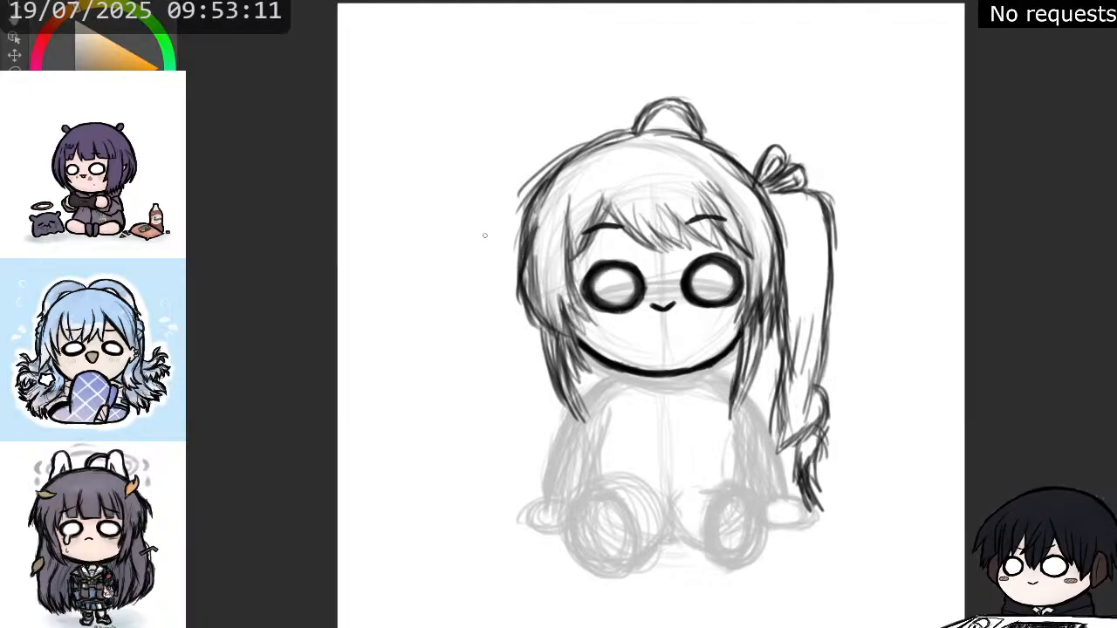
{"action": "mouse_move", "coordinate": [545, 188]}
{"action": "left_mouse_down"}
{"action": "mouse_move", "coordinate": [512, 237]}
{"action": "mouse_move", "coordinate": [536, 189]}
{"action": "mouse_move", "coordinate": [516, 262]}
{"action": "mouse_move", "coordinate": [545, 192]}
{"action": "mouse_move", "coordinate": [527, 231]}
{"action": "left_mouse_up"}
{"action": "mouse_move", "coordinate": [583, 161]}
{"action": "left_mouse_down"}
{"action": "mouse_move", "coordinate": [536, 217]}
{"action": "mouse_move", "coordinate": [519, 299]}
{"action": "mouse_move", "coordinate": [534, 328]}
{"action": "left_mouse_up"}
{"action": "left_click_drag", "start_coordinate": [528, 301], "coordinate": [548, 328]}
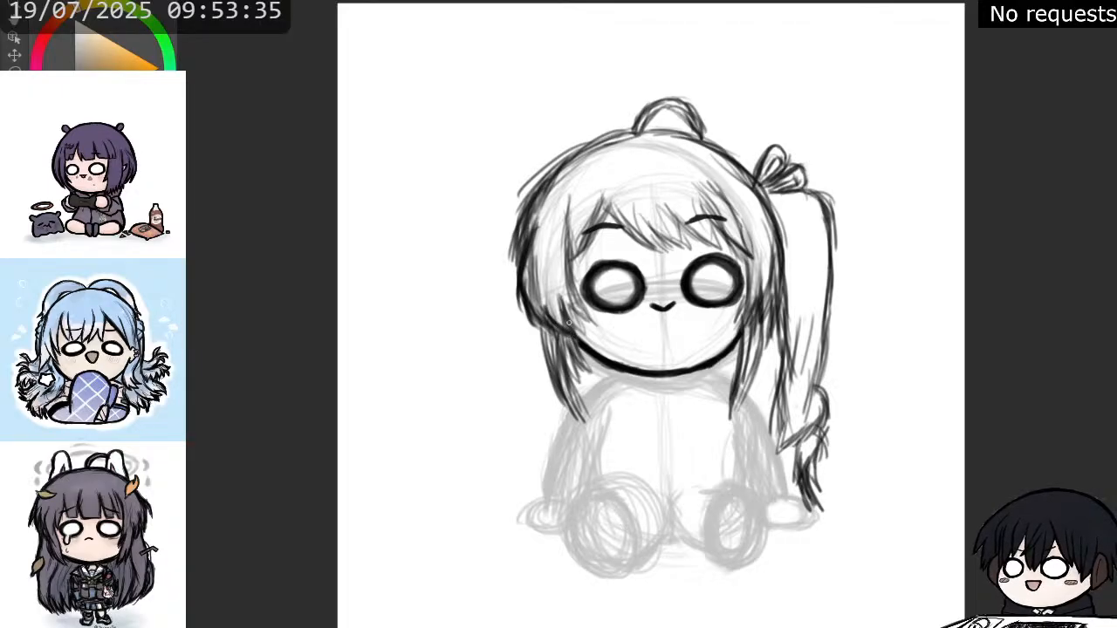
{"action": "mouse_move", "coordinate": [571, 328]}
{"action": "left_mouse_down"}
{"action": "mouse_move", "coordinate": [565, 302]}
{"action": "mouse_move", "coordinate": [589, 322]}
{"action": "mouse_move", "coordinate": [573, 298]}
{"action": "mouse_move", "coordinate": [568, 199]}
{"action": "mouse_move", "coordinate": [576, 206]}
{"action": "left_mouse_up"}
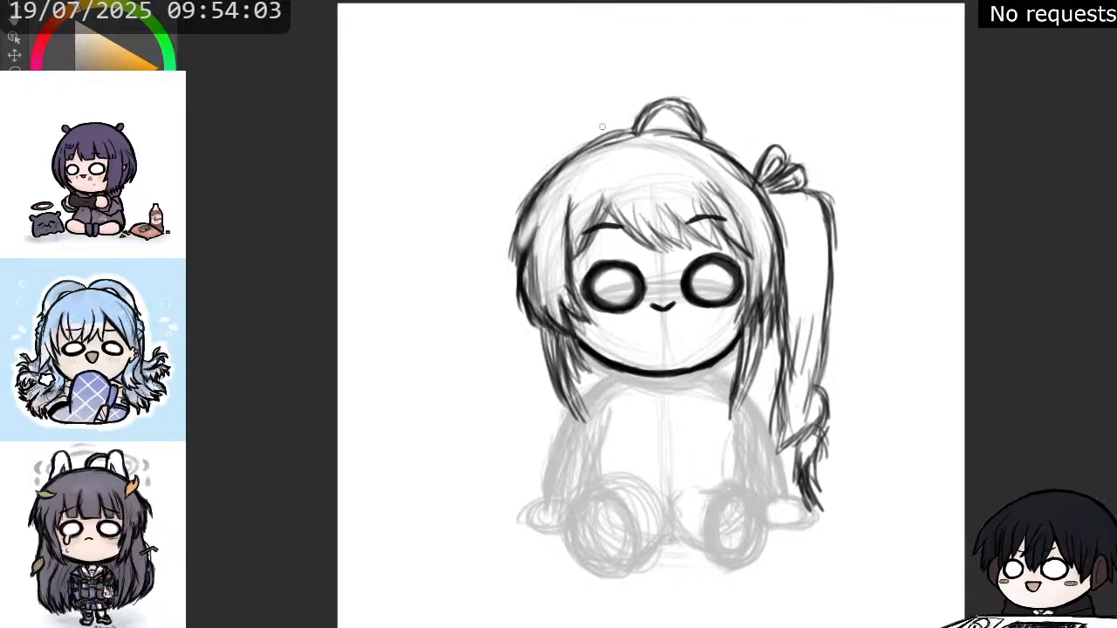
- Refine the upper left hair contour with a darker curve and overlapping strand tips beside the temple
{"action": "mouse_move", "coordinate": [560, 163]}
{"action": "left_mouse_down"}
{"action": "mouse_move", "coordinate": [630, 134]}
{"action": "mouse_move", "coordinate": [575, 153]}
{"action": "mouse_move", "coordinate": [545, 186]}
{"action": "mouse_move", "coordinate": [518, 250]}
{"action": "left_mouse_up"}
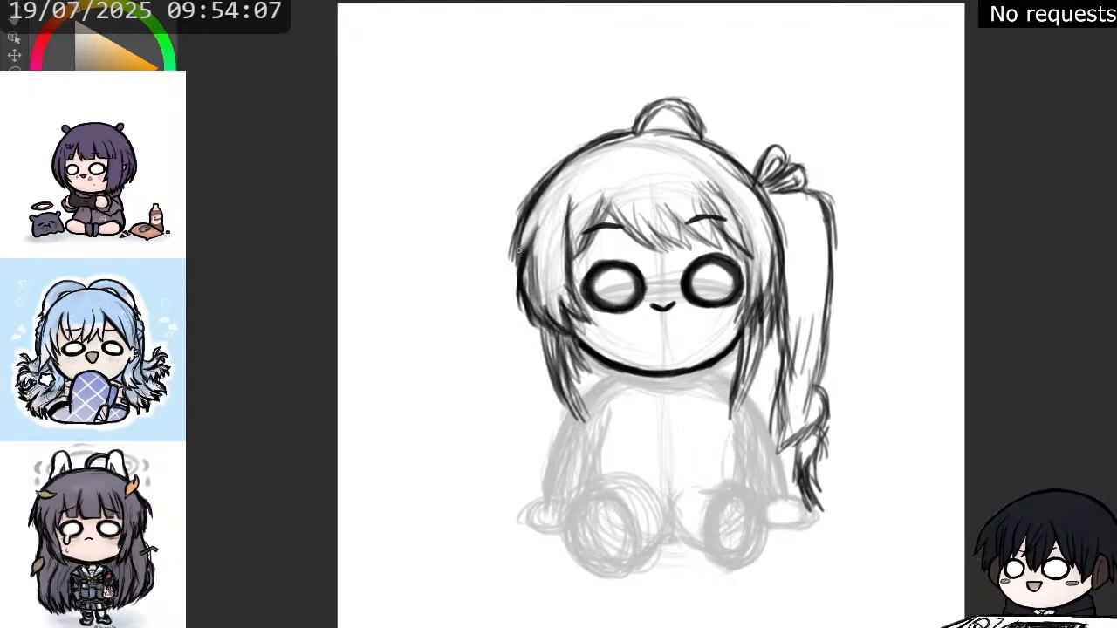
{"action": "left_click_drag", "start_coordinate": [531, 206], "coordinate": [516, 272]}
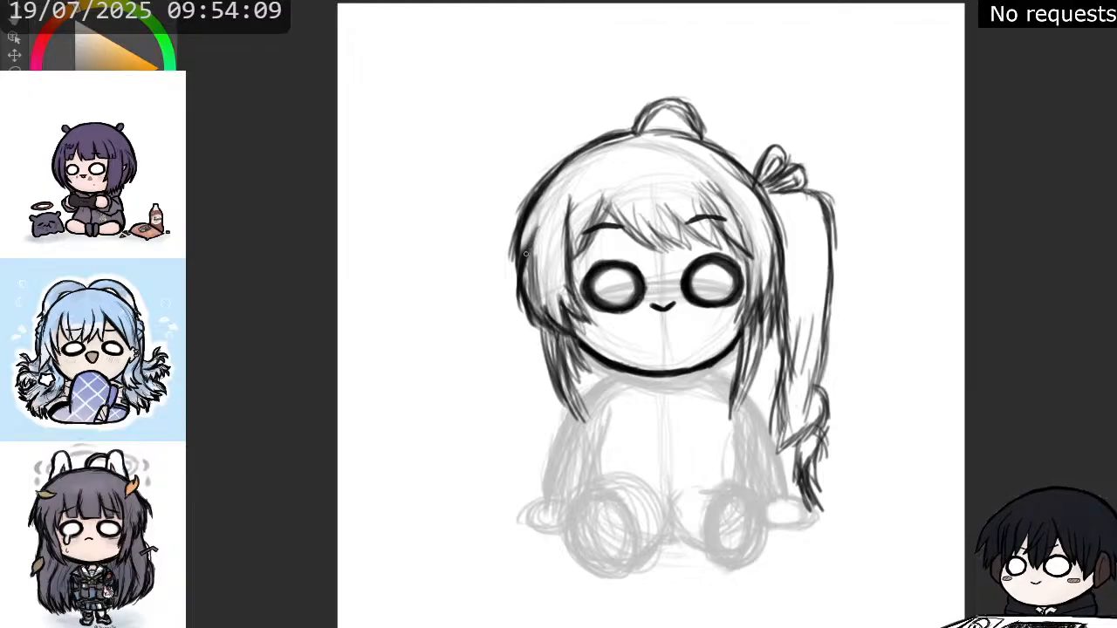
{"action": "left_click_drag", "start_coordinate": [535, 225], "coordinate": [523, 255]}
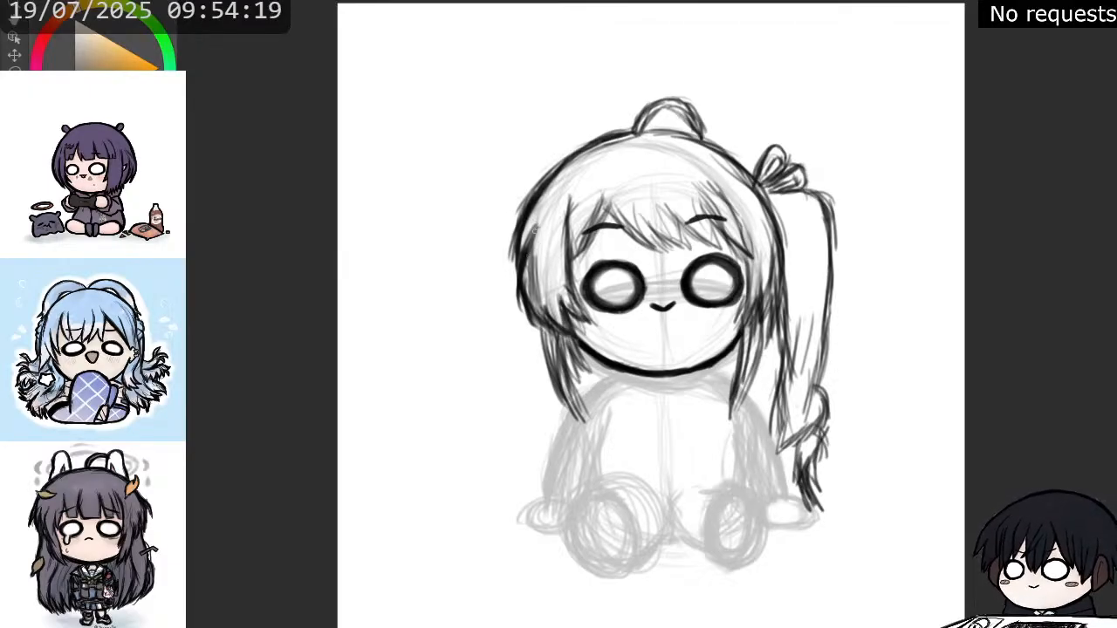
- Go over the bangs with darker, cleaner strokes from the left temple across the forehead to the right temple
{"action": "mouse_move", "coordinate": [537, 222]}
{"action": "left_mouse_down"}
{"action": "mouse_move", "coordinate": [525, 257]}
{"action": "mouse_move", "coordinate": [588, 236]}
{"action": "mouse_move", "coordinate": [601, 219]}
{"action": "mouse_move", "coordinate": [645, 228]}
{"action": "mouse_move", "coordinate": [665, 253]}
{"action": "mouse_move", "coordinate": [655, 224]}
{"action": "mouse_move", "coordinate": [683, 249]}
{"action": "mouse_move", "coordinate": [678, 222]}
{"action": "mouse_move", "coordinate": [689, 213]}
{"action": "mouse_move", "coordinate": [724, 247]}
{"action": "mouse_move", "coordinate": [716, 216]}
{"action": "mouse_move", "coordinate": [755, 255]}
{"action": "mouse_move", "coordinate": [741, 259]}
{"action": "left_mouse_up"}
{"action": "left_click_drag", "start_coordinate": [719, 192], "coordinate": [738, 222]}
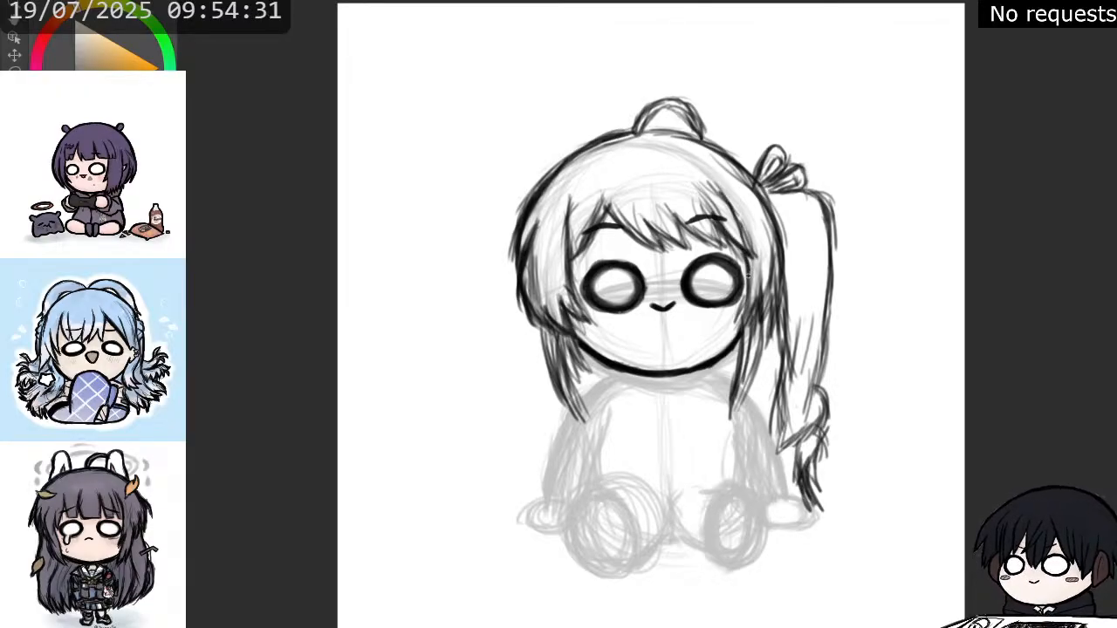
- Darken the right hair contour from beside the eye up to the ribbon
{"action": "mouse_move", "coordinate": [747, 273]}
{"action": "left_mouse_down"}
{"action": "mouse_move", "coordinate": [743, 323]}
{"action": "mouse_move", "coordinate": [761, 281]}
{"action": "mouse_move", "coordinate": [765, 316]}
{"action": "mouse_move", "coordinate": [777, 278]}
{"action": "mouse_move", "coordinate": [779, 307]}
{"action": "left_mouse_up"}
{"action": "left_click_drag", "start_coordinate": [786, 253], "coordinate": [778, 295]}
{"action": "mouse_move", "coordinate": [769, 232]}
{"action": "left_mouse_down"}
{"action": "mouse_move", "coordinate": [780, 205]}
{"action": "mouse_move", "coordinate": [726, 150]}
{"action": "mouse_move", "coordinate": [643, 131]}
{"action": "mouse_move", "coordinate": [709, 146]}
{"action": "mouse_move", "coordinate": [763, 184]}
{"action": "left_mouse_up"}
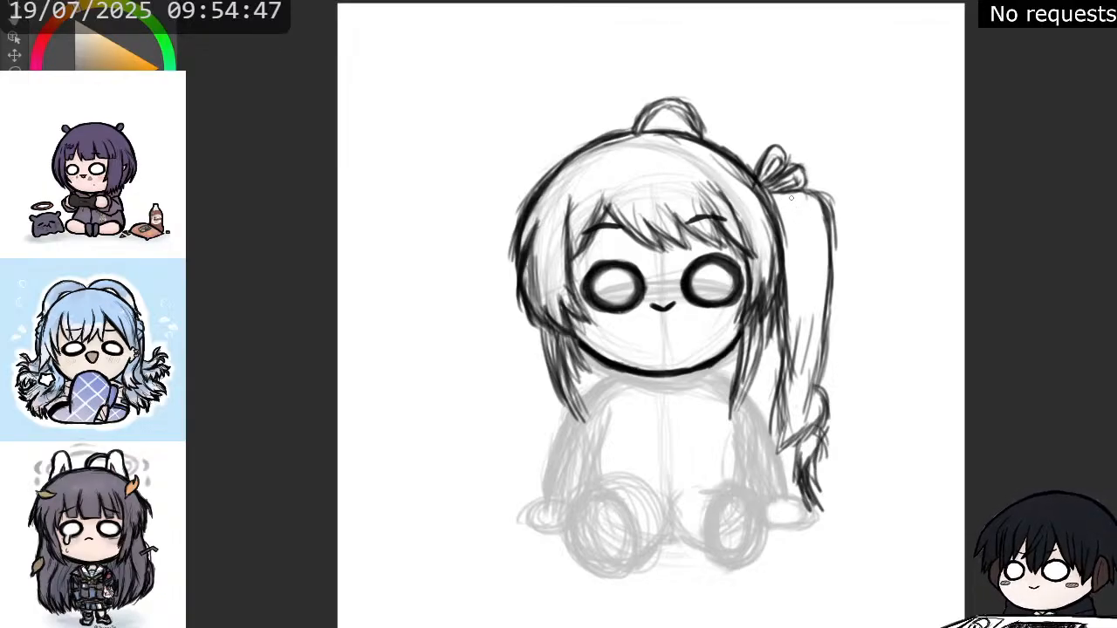
- Draw two long ribbon tails with notched ends slanting outward from the bow across the top of the ponytail
{"action": "mouse_move", "coordinate": [791, 198]}
{"action": "left_mouse_down"}
{"action": "mouse_move", "coordinate": [816, 202]}
{"action": "mouse_move", "coordinate": [859, 255]}
{"action": "left_mouse_up"}
{"action": "left_click_drag", "start_coordinate": [831, 214], "coordinate": [878, 266]}
{"action": "mouse_move", "coordinate": [766, 193]}
{"action": "left_mouse_down"}
{"action": "mouse_move", "coordinate": [814, 220]}
{"action": "mouse_move", "coordinate": [871, 279]}
{"action": "mouse_move", "coordinate": [886, 275]}
{"action": "mouse_move", "coordinate": [830, 213]}
{"action": "mouse_move", "coordinate": [876, 259]}
{"action": "left_mouse_up"}
{"action": "left_click_drag", "start_coordinate": [829, 223], "coordinate": [890, 278]}
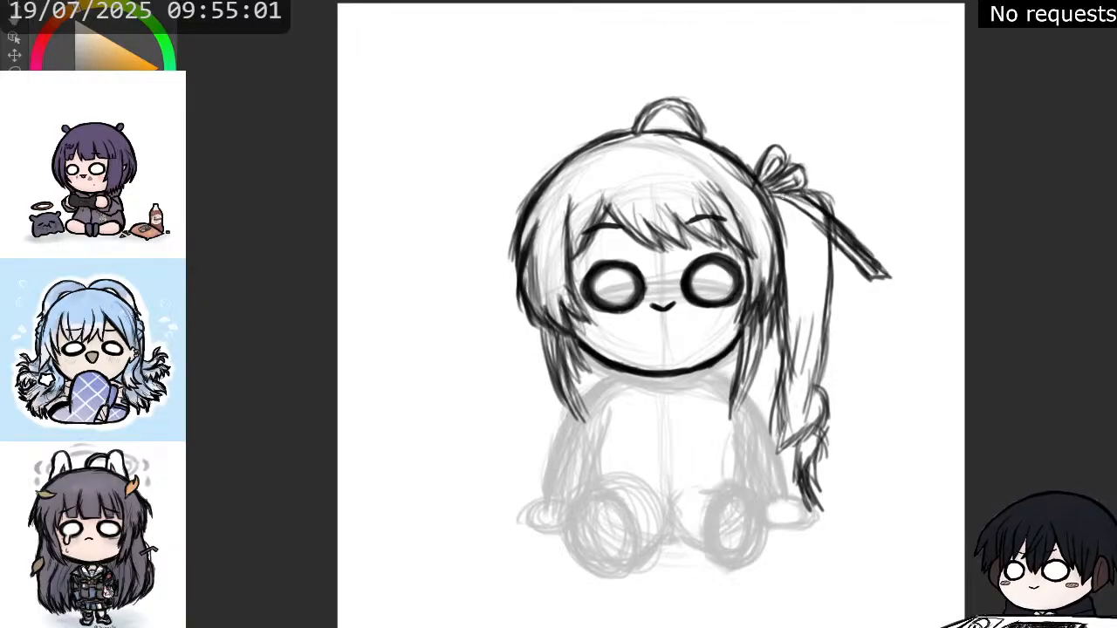
{"action": "mouse_move", "coordinate": [814, 217]}
{"action": "left_mouse_down"}
{"action": "mouse_move", "coordinate": [836, 247]}
{"action": "mouse_move", "coordinate": [873, 265]}
{"action": "left_mouse_up"}
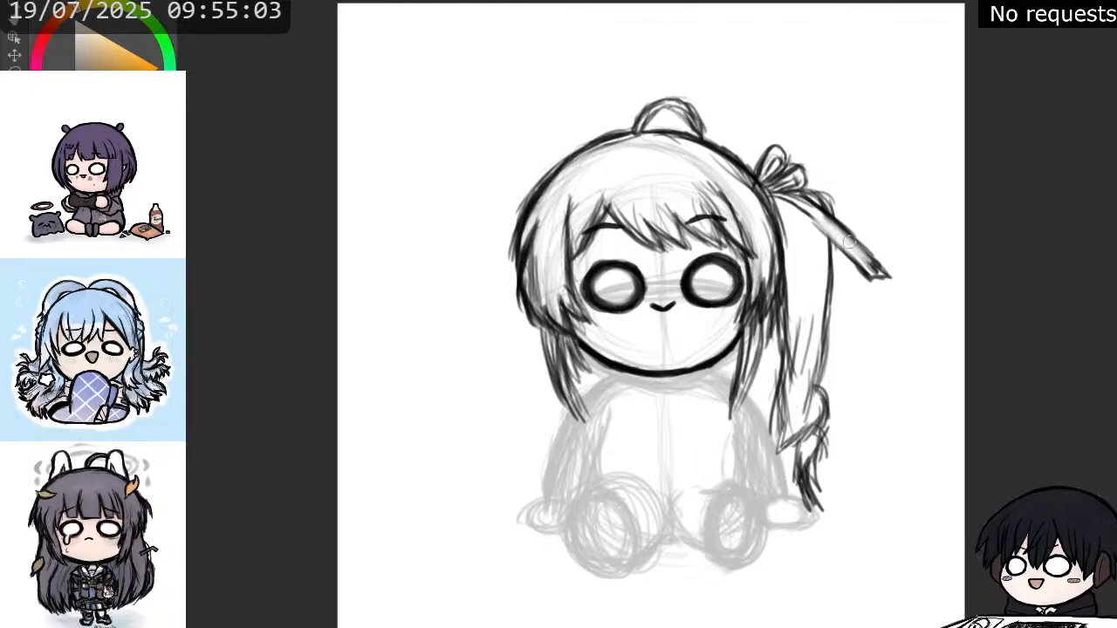
{"action": "mouse_move", "coordinate": [825, 220]}
{"action": "left_mouse_down"}
{"action": "mouse_move", "coordinate": [896, 288]}
{"action": "mouse_move", "coordinate": [869, 280]}
{"action": "left_mouse_up"}
{"action": "left_click_drag", "start_coordinate": [766, 185], "coordinate": [887, 248]}
{"action": "mouse_move", "coordinate": [838, 220]}
{"action": "left_mouse_down"}
{"action": "mouse_move", "coordinate": [893, 255]}
{"action": "mouse_move", "coordinate": [867, 231]}
{"action": "mouse_move", "coordinate": [892, 254]}
{"action": "left_mouse_up"}
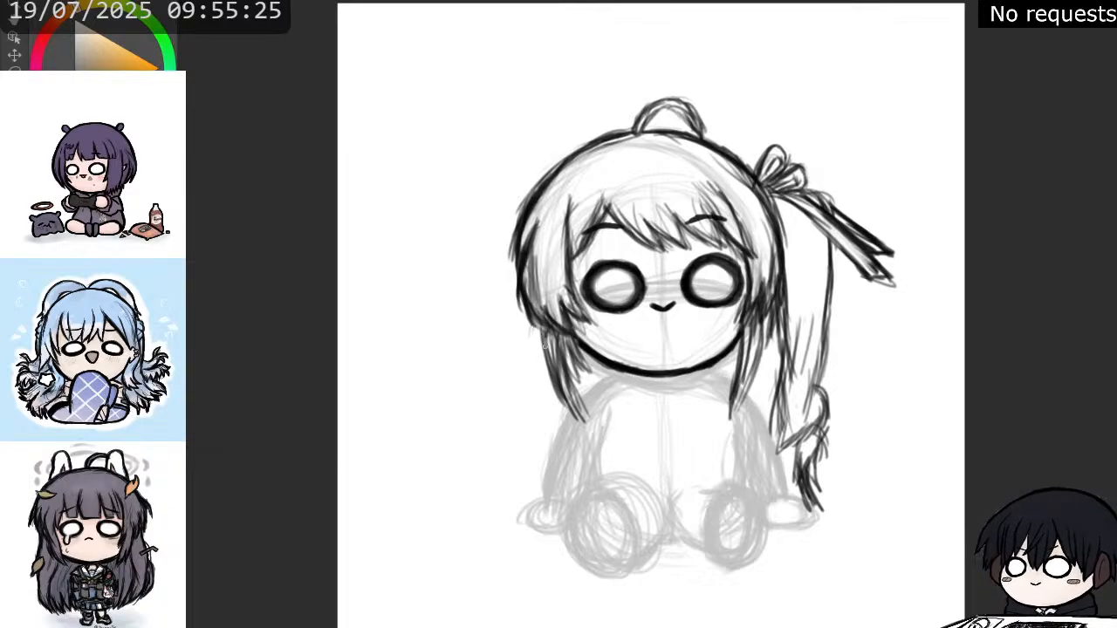
- Thicken the lower left side lock and add short strands where it meets the jaw
{"action": "mouse_move", "coordinate": [545, 332]}
{"action": "left_mouse_down"}
{"action": "mouse_move", "coordinate": [552, 383]}
{"action": "mouse_move", "coordinate": [569, 399]}
{"action": "left_mouse_up"}
{"action": "mouse_move", "coordinate": [546, 356]}
{"action": "left_mouse_down"}
{"action": "mouse_move", "coordinate": [595, 421]}
{"action": "mouse_move", "coordinate": [568, 373]}
{"action": "mouse_move", "coordinate": [590, 398]}
{"action": "left_mouse_up"}
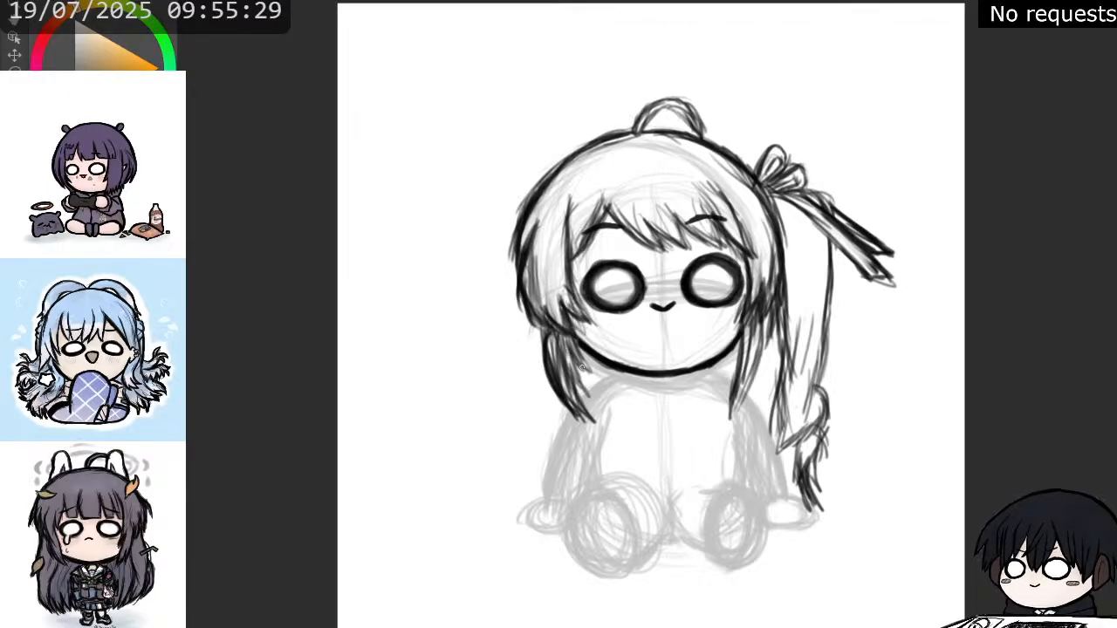
{"action": "mouse_move", "coordinate": [572, 351]}
{"action": "left_mouse_down"}
{"action": "mouse_move", "coordinate": [591, 375]}
{"action": "mouse_move", "coordinate": [577, 359]}
{"action": "left_mouse_up"}
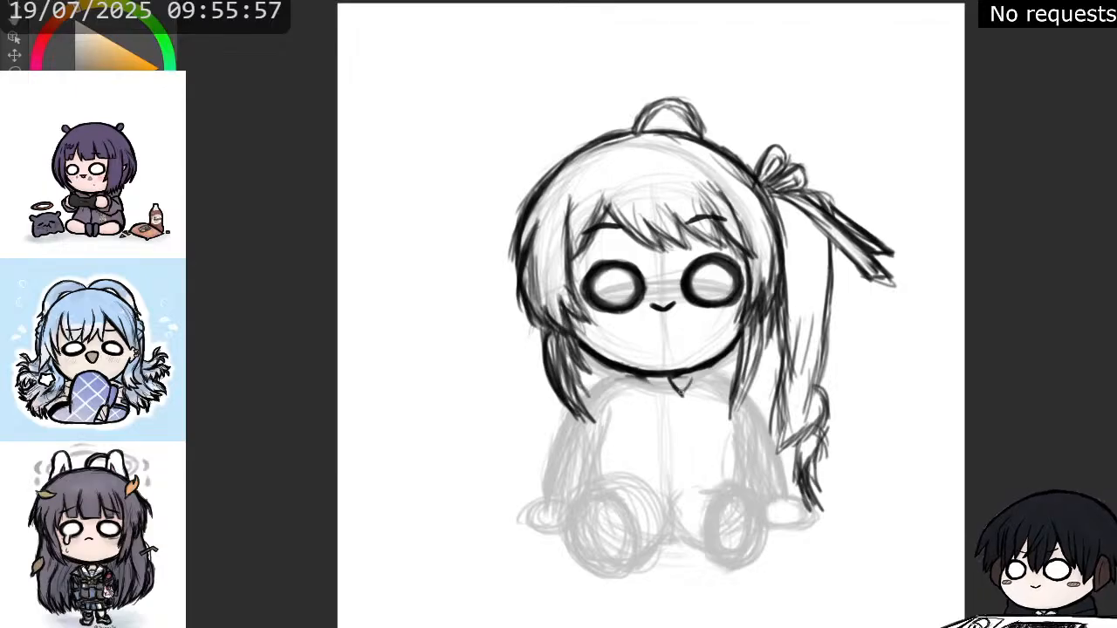
- Sketch a pointed collar under the chin with a ribbon bow tie and two short hanging tails
{"action": "mouse_move", "coordinate": [679, 391]}
{"action": "left_mouse_down"}
{"action": "mouse_move", "coordinate": [705, 368]}
{"action": "mouse_move", "coordinate": [651, 388]}
{"action": "mouse_move", "coordinate": [619, 375]}
{"action": "mouse_move", "coordinate": [635, 393]}
{"action": "mouse_move", "coordinate": [619, 373]}
{"action": "mouse_move", "coordinate": [646, 397]}
{"action": "left_mouse_up"}
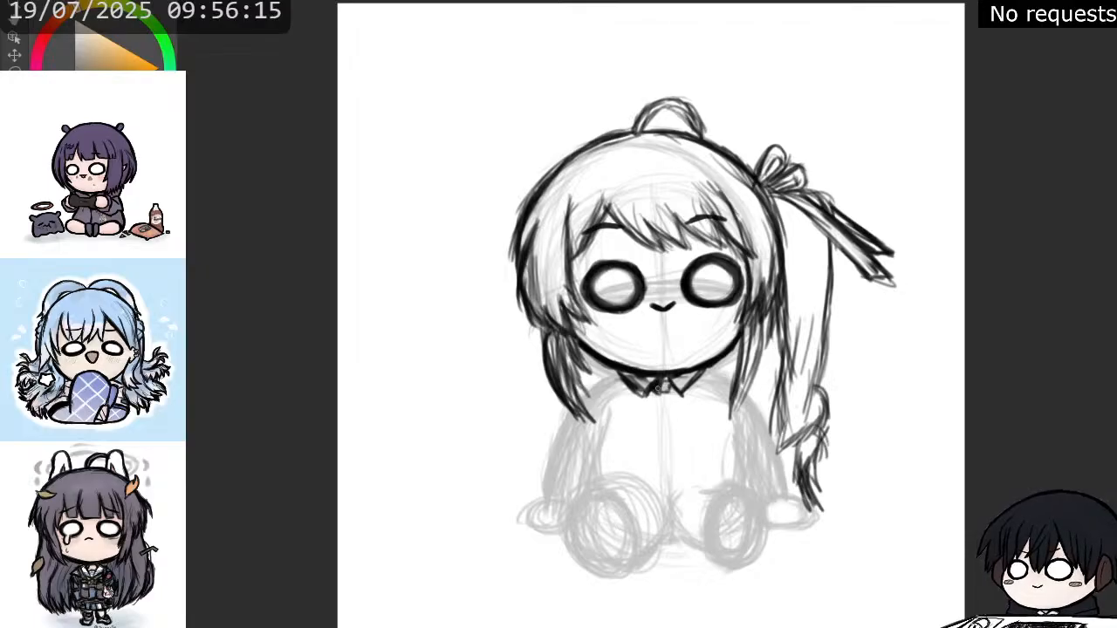
{"action": "left_click_drag", "start_coordinate": [662, 388], "coordinate": [669, 385]}
{"action": "mouse_move", "coordinate": [658, 387]}
{"action": "left_mouse_down"}
{"action": "mouse_move", "coordinate": [629, 402]}
{"action": "mouse_move", "coordinate": [648, 414]}
{"action": "left_mouse_up"}
{"action": "left_click_drag", "start_coordinate": [661, 398], "coordinate": [653, 410]}
{"action": "left_click_drag", "start_coordinate": [660, 393], "coordinate": [649, 414]}
{"action": "mouse_move", "coordinate": [637, 403]}
{"action": "left_mouse_down"}
{"action": "mouse_move", "coordinate": [656, 382]}
{"action": "mouse_move", "coordinate": [680, 408]}
{"action": "mouse_move", "coordinate": [668, 373]}
{"action": "mouse_move", "coordinate": [686, 399]}
{"action": "mouse_move", "coordinate": [694, 368]}
{"action": "mouse_move", "coordinate": [702, 382]}
{"action": "mouse_move", "coordinate": [690, 395]}
{"action": "mouse_move", "coordinate": [674, 383]}
{"action": "mouse_move", "coordinate": [692, 393]}
{"action": "mouse_move", "coordinate": [691, 406]}
{"action": "mouse_move", "coordinate": [678, 390]}
{"action": "mouse_move", "coordinate": [664, 391]}
{"action": "mouse_move", "coordinate": [664, 415]}
{"action": "mouse_move", "coordinate": [665, 428]}
{"action": "left_mouse_up"}
{"action": "left_click_drag", "start_coordinate": [665, 389], "coordinate": [664, 432]}
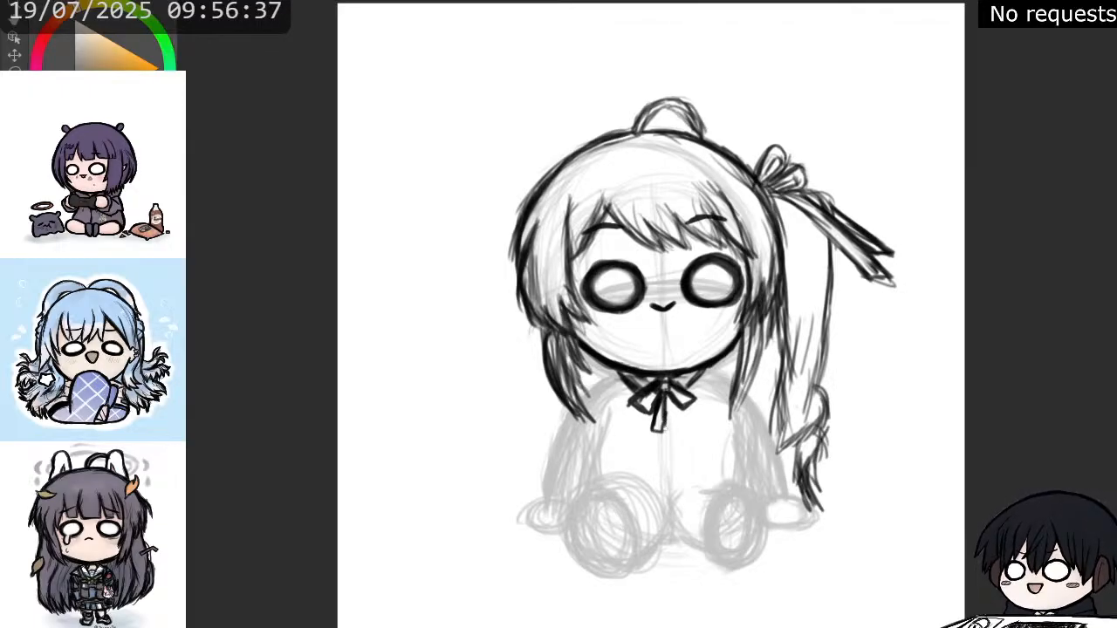
{"action": "mouse_move", "coordinate": [663, 392]}
{"action": "left_mouse_down"}
{"action": "mouse_move", "coordinate": [664, 427]}
{"action": "mouse_move", "coordinate": [676, 433]}
{"action": "mouse_move", "coordinate": [674, 417]}
{"action": "left_mouse_up"}
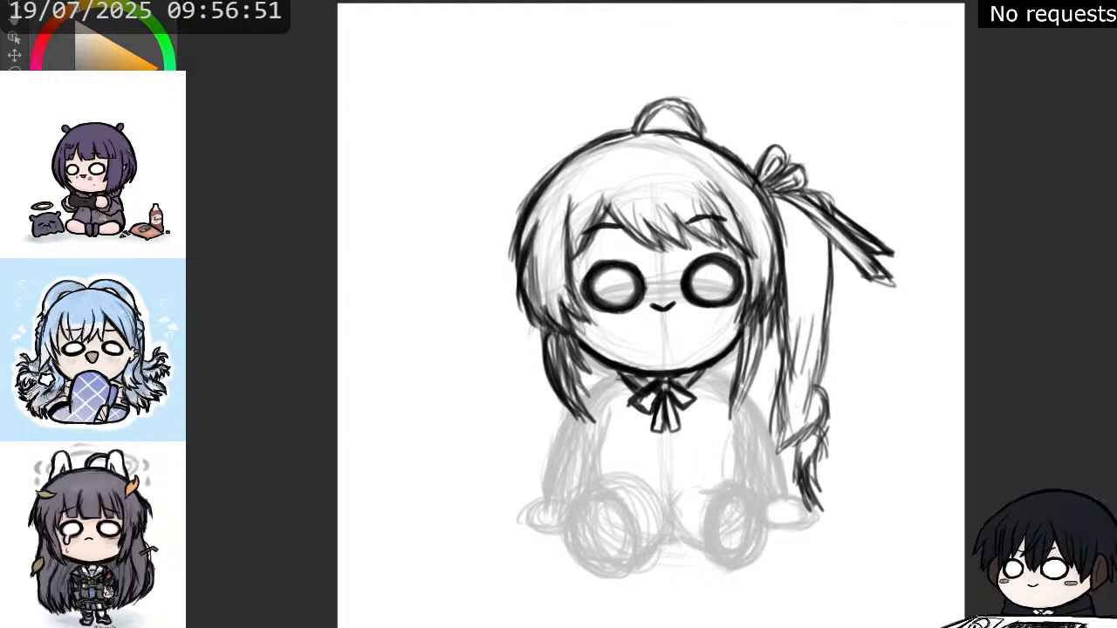
- Sketch a strap over each shoulder beside the collar and mark the short sleeve edges
{"action": "mouse_move", "coordinate": [616, 376]}
{"action": "left_mouse_down"}
{"action": "mouse_move", "coordinate": [602, 381]}
{"action": "mouse_move", "coordinate": [606, 407]}
{"action": "left_mouse_up"}
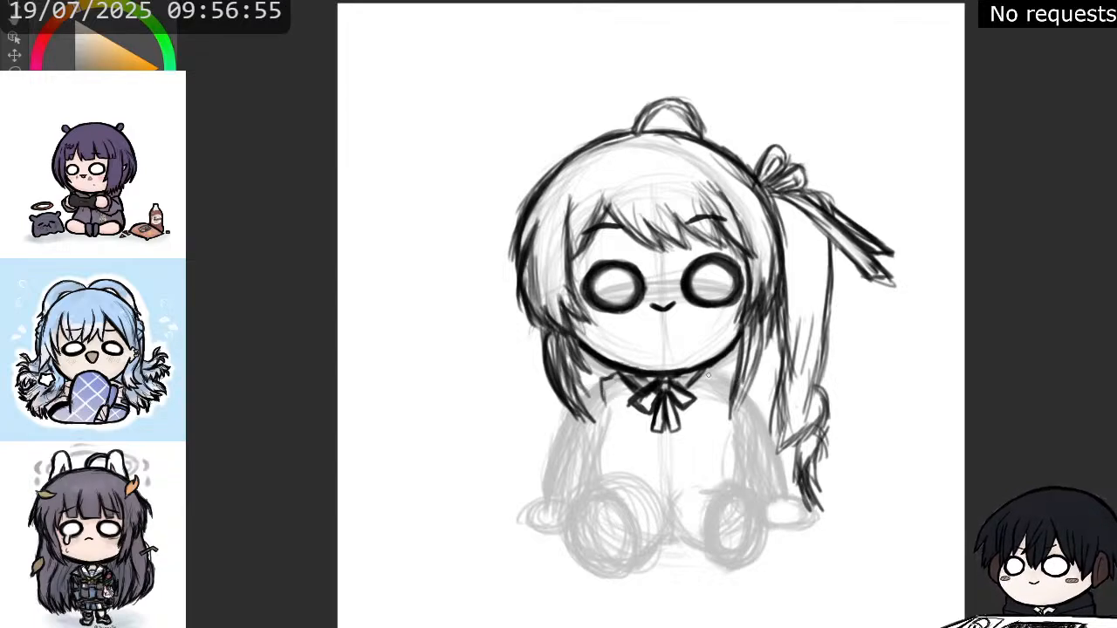
{"action": "left_click_drag", "start_coordinate": [697, 370], "coordinate": [717, 381]}
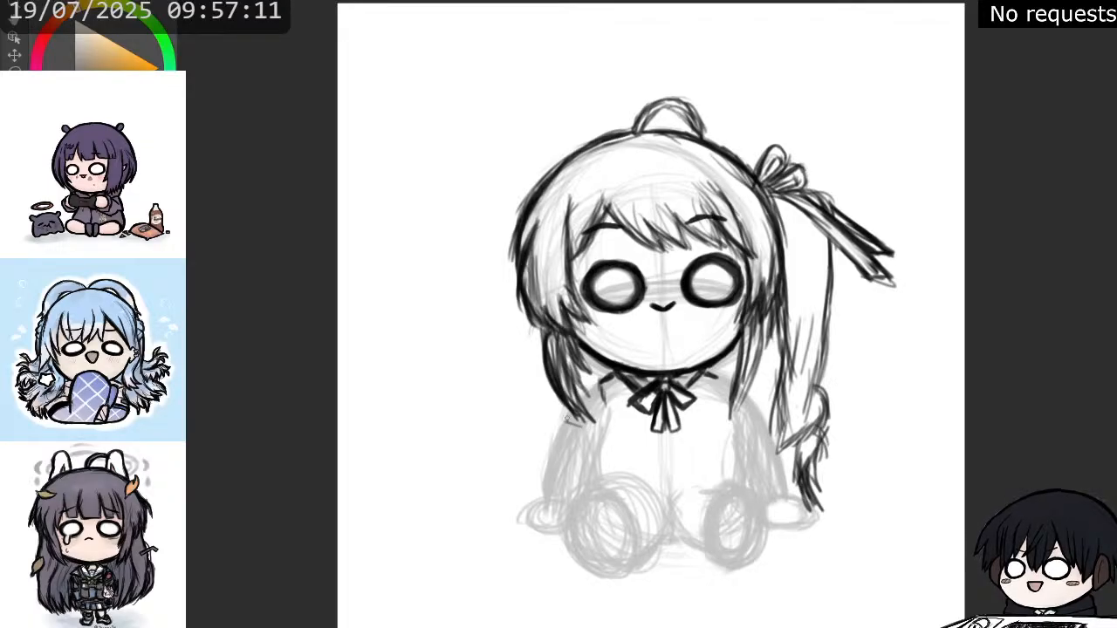
{"action": "mouse_move", "coordinate": [568, 420]}
{"action": "left_mouse_down"}
{"action": "mouse_move", "coordinate": [592, 428]}
{"action": "mouse_move", "coordinate": [607, 398]}
{"action": "mouse_move", "coordinate": [607, 421]}
{"action": "left_mouse_up"}
{"action": "mouse_move", "coordinate": [745, 416]}
{"action": "left_mouse_down"}
{"action": "mouse_move", "coordinate": [757, 413]}
{"action": "mouse_move", "coordinate": [724, 416]}
{"action": "mouse_move", "coordinate": [762, 410]}
{"action": "mouse_move", "coordinate": [768, 442]}
{"action": "mouse_move", "coordinate": [742, 452]}
{"action": "left_mouse_up"}
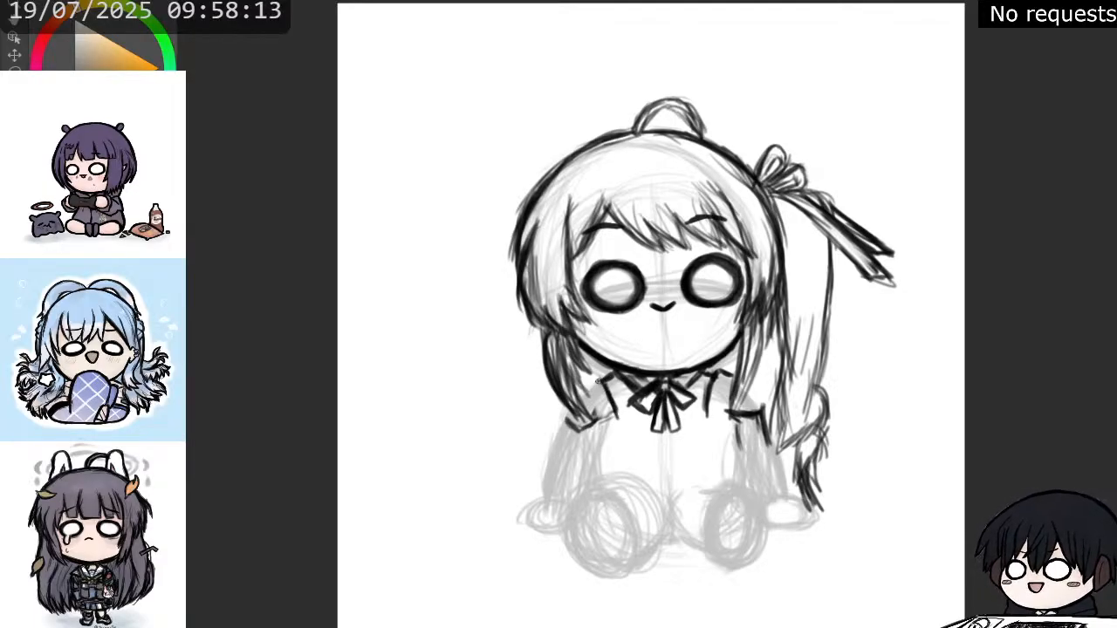
{"action": "mouse_move", "coordinate": [600, 379]}
{"action": "left_mouse_down"}
{"action": "mouse_move", "coordinate": [588, 406]}
{"action": "mouse_move", "coordinate": [598, 425]}
{"action": "mouse_move", "coordinate": [599, 413]}
{"action": "left_mouse_up"}
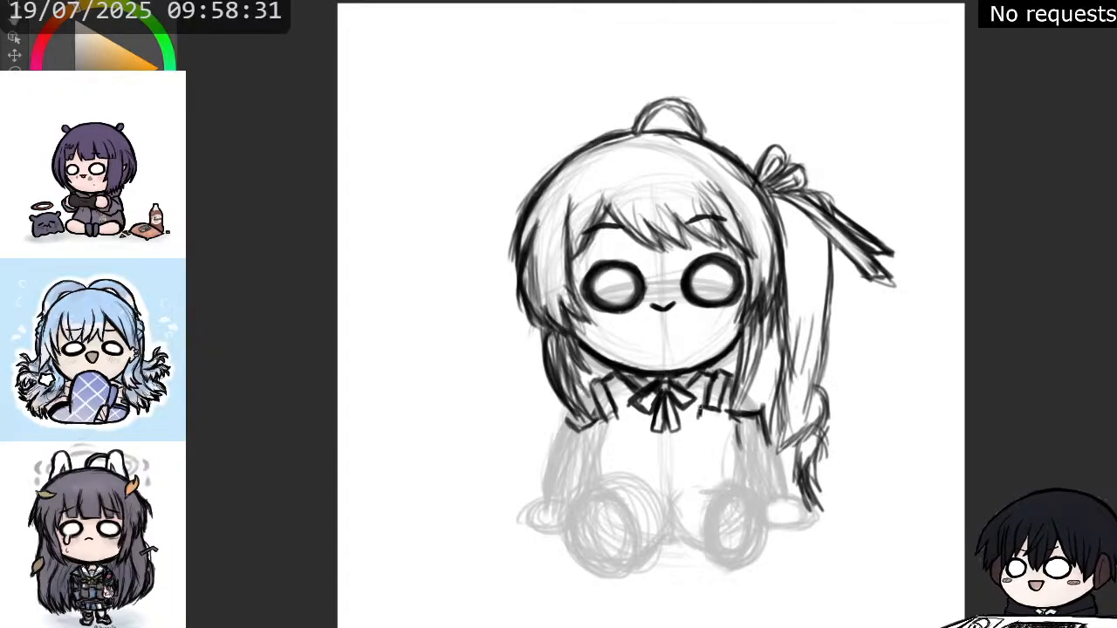
- Add a small rectangular buckle at the end of each shoulder strap and redraw the left strap's edges
{"action": "left_click_drag", "start_coordinate": [704, 424], "coordinate": [717, 420]}
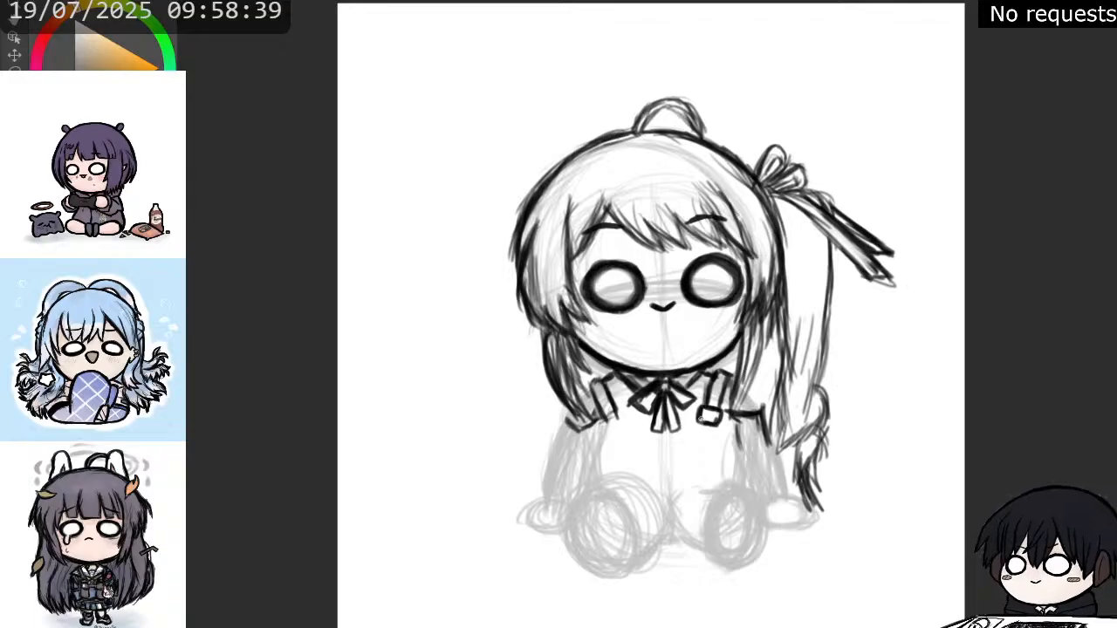
{"action": "left_click_drag", "start_coordinate": [698, 417], "coordinate": [715, 424]}
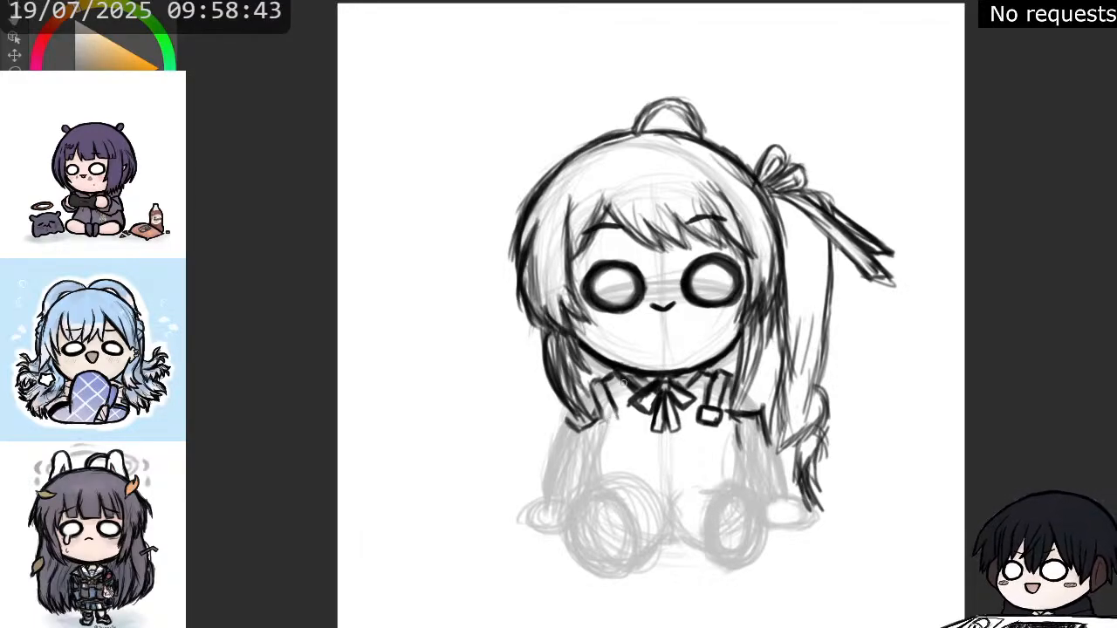
{"action": "mouse_move", "coordinate": [603, 418]}
{"action": "left_mouse_down"}
{"action": "mouse_move", "coordinate": [617, 409]}
{"action": "mouse_move", "coordinate": [606, 428]}
{"action": "mouse_move", "coordinate": [623, 425]}
{"action": "mouse_move", "coordinate": [616, 407]}
{"action": "mouse_move", "coordinate": [602, 422]}
{"action": "mouse_move", "coordinate": [619, 430]}
{"action": "mouse_move", "coordinate": [617, 413]}
{"action": "left_mouse_up"}
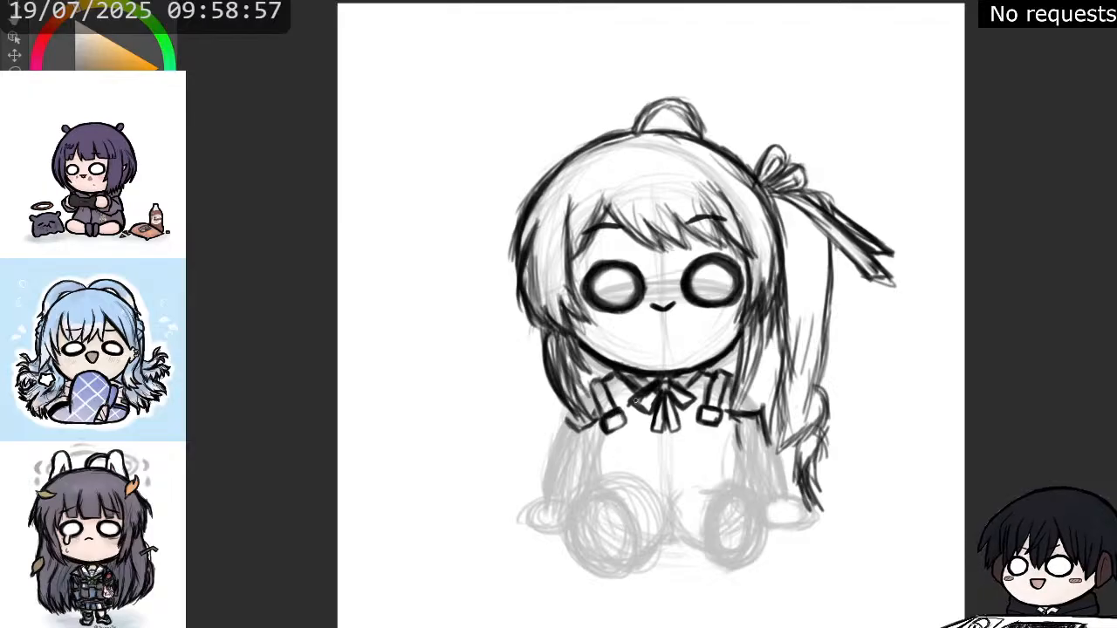
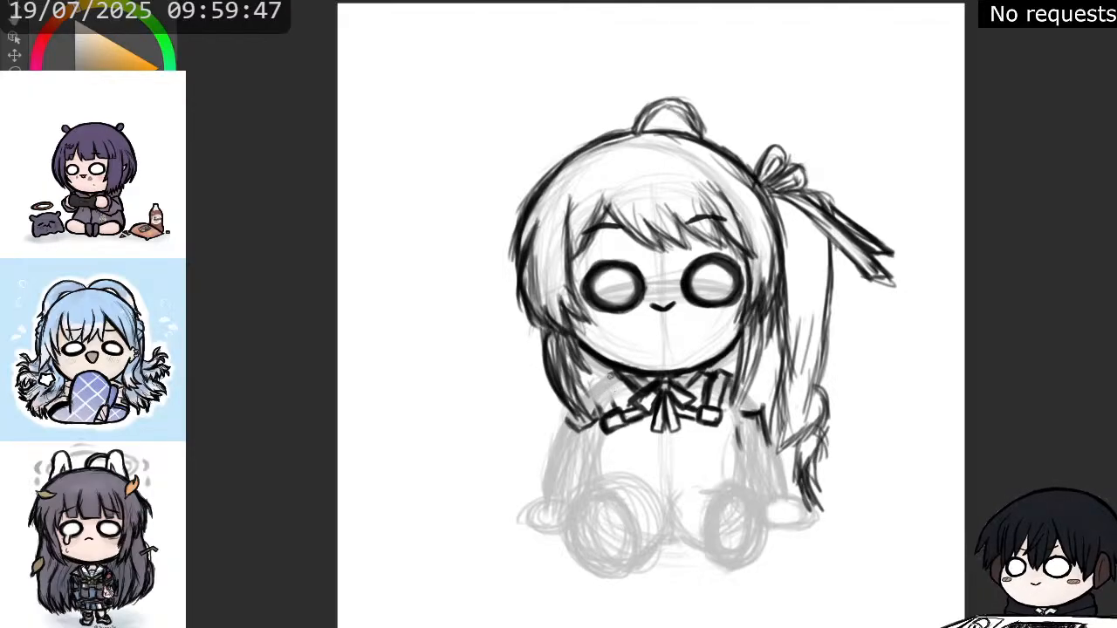
{"action": "mouse_move", "coordinate": [609, 377]}
{"action": "left_mouse_down"}
{"action": "mouse_move", "coordinate": [616, 409]}
{"action": "mouse_move", "coordinate": [597, 405]}
{"action": "left_mouse_up"}
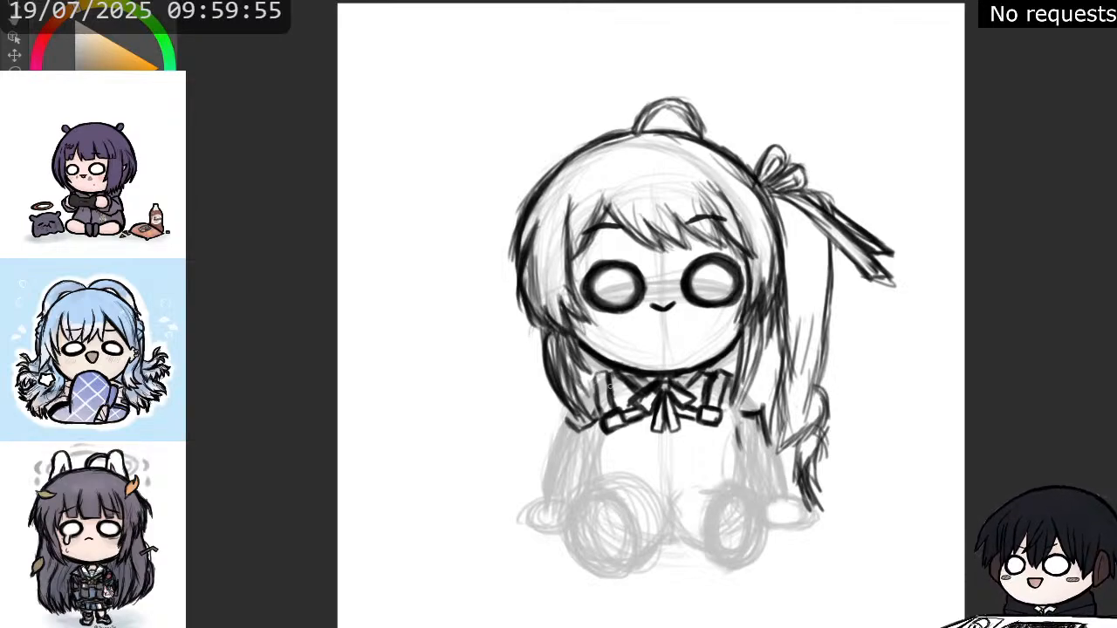
{"action": "left_click_drag", "start_coordinate": [594, 390], "coordinate": [600, 419]}
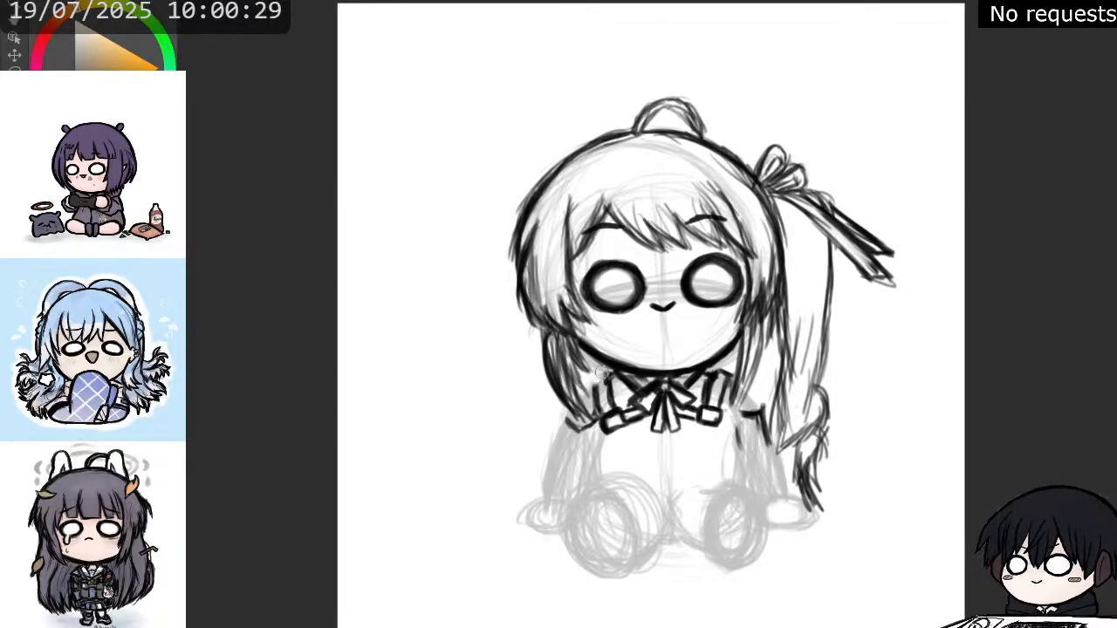
- Outline the rounded shoulders outside the straps and add strand lines to the right side lock
{"action": "mouse_move", "coordinate": [602, 375]}
{"action": "left_mouse_down"}
{"action": "mouse_move", "coordinate": [578, 403]}
{"action": "mouse_move", "coordinate": [576, 428]}
{"action": "left_mouse_up"}
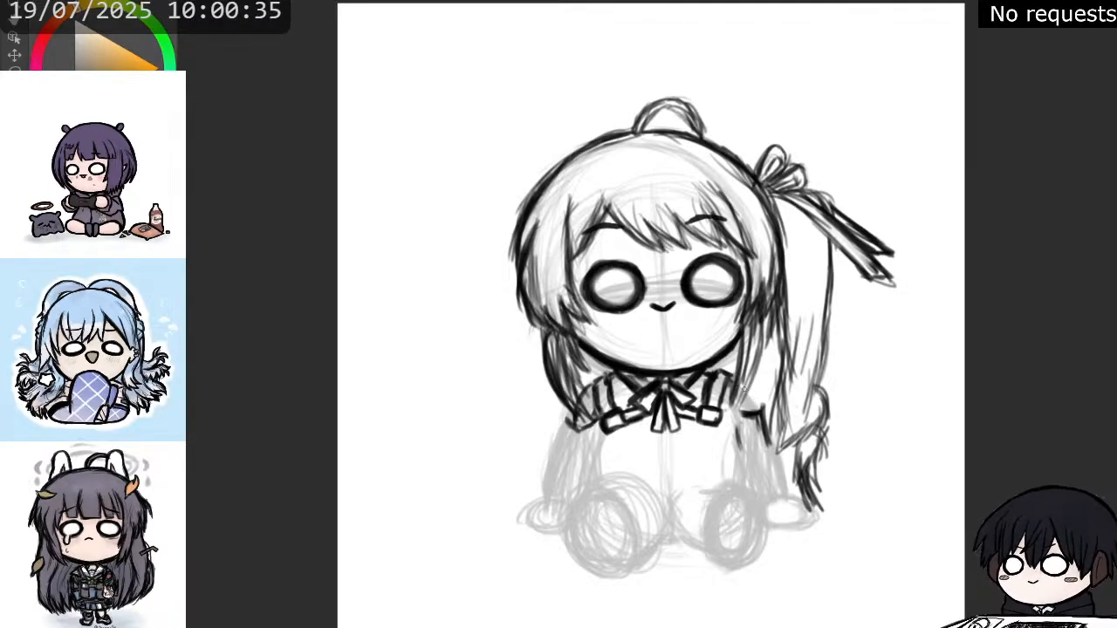
{"action": "mouse_move", "coordinate": [742, 388]}
{"action": "left_mouse_down"}
{"action": "mouse_move", "coordinate": [761, 414]}
{"action": "mouse_move", "coordinate": [734, 381]}
{"action": "mouse_move", "coordinate": [733, 407]}
{"action": "left_mouse_up"}
{"action": "mouse_move", "coordinate": [756, 368]}
{"action": "left_mouse_down"}
{"action": "mouse_move", "coordinate": [743, 400]}
{"action": "mouse_move", "coordinate": [753, 384]}
{"action": "left_mouse_up"}
{"action": "left_click_drag", "start_coordinate": [764, 350], "coordinate": [759, 373]}
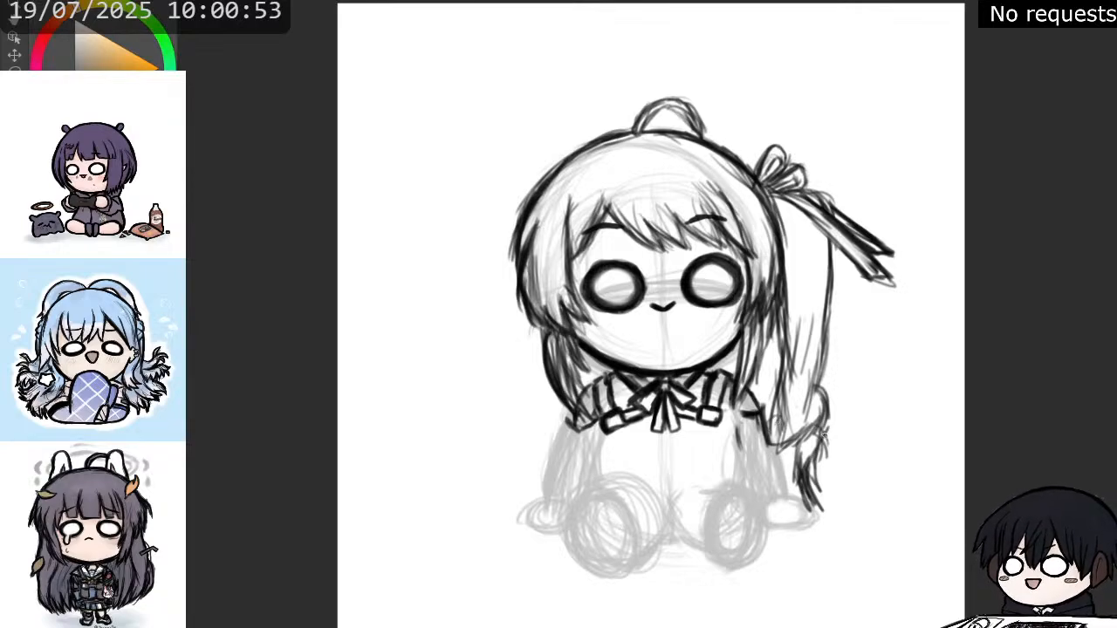
- Erase the ponytail's dark tip below the tie and redraw it as a fuller, outward-flaring tuft
{"action": "left_click_drag", "start_coordinate": [819, 436], "coordinate": [808, 494]}
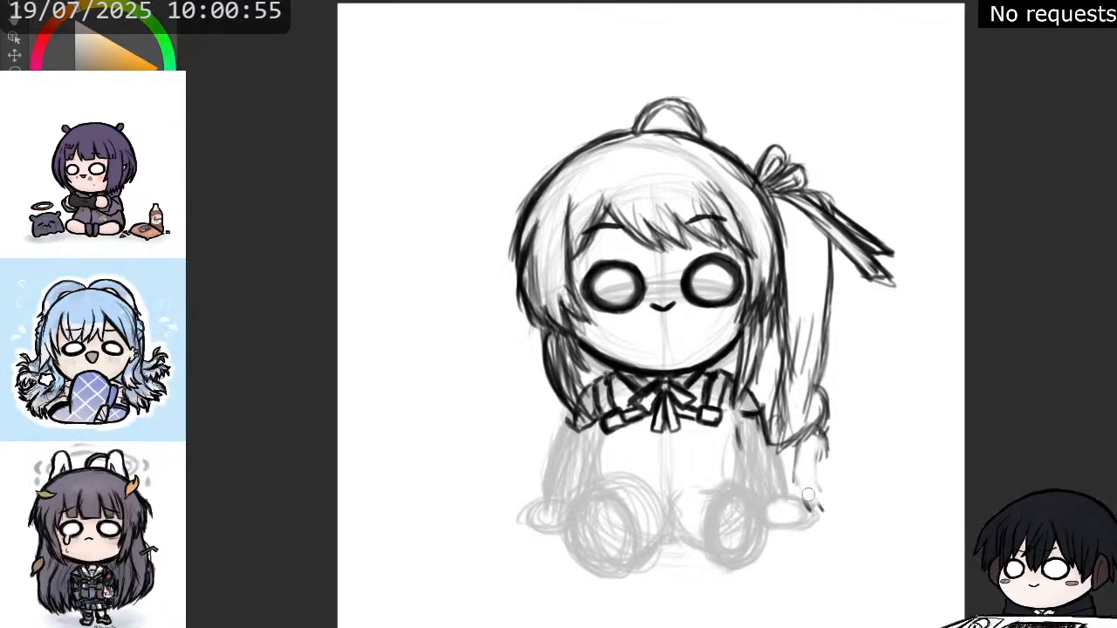
{"action": "left_click_drag", "start_coordinate": [796, 454], "coordinate": [815, 487]}
{"action": "mouse_move", "coordinate": [818, 428]}
{"action": "left_mouse_down"}
{"action": "mouse_move", "coordinate": [826, 455]}
{"action": "mouse_move", "coordinate": [822, 435]}
{"action": "mouse_move", "coordinate": [820, 485]}
{"action": "mouse_move", "coordinate": [814, 496]}
{"action": "left_mouse_up"}
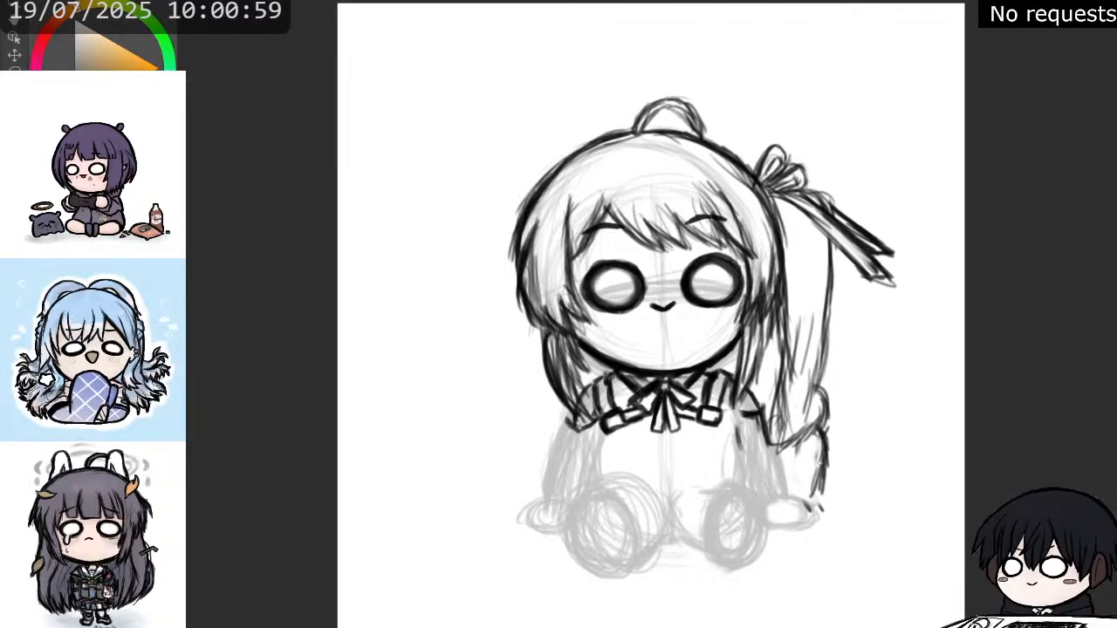
{"action": "mouse_move", "coordinate": [791, 441]}
{"action": "left_mouse_down"}
{"action": "mouse_move", "coordinate": [790, 493]}
{"action": "mouse_move", "coordinate": [793, 473]}
{"action": "mouse_move", "coordinate": [807, 505]}
{"action": "mouse_move", "coordinate": [818, 492]}
{"action": "left_mouse_up"}
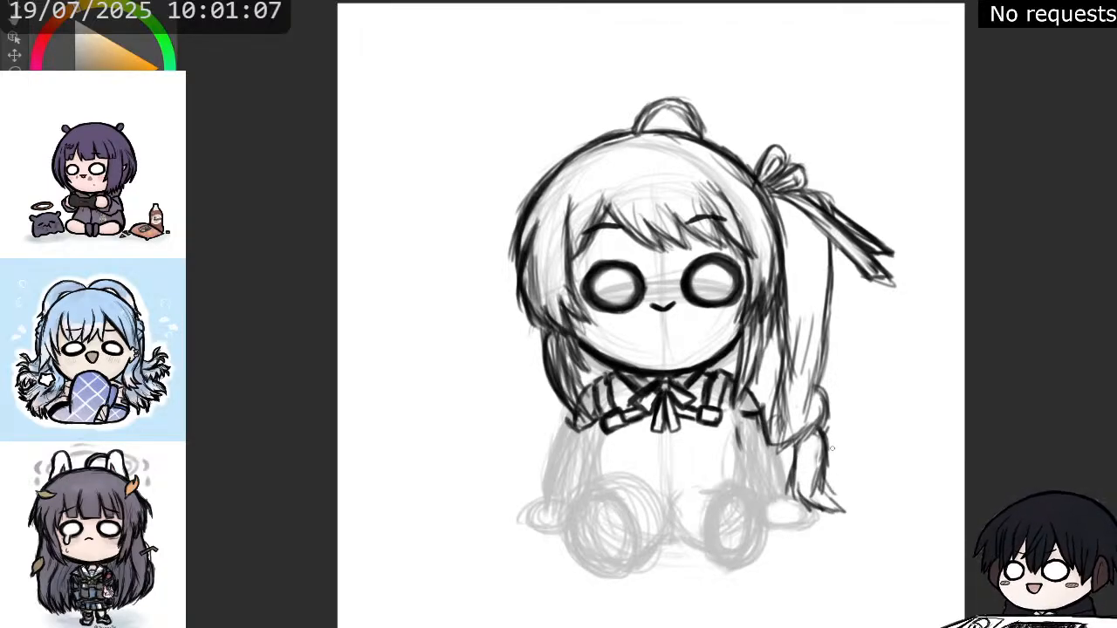
{"action": "mouse_move", "coordinate": [827, 438]}
{"action": "left_mouse_down"}
{"action": "mouse_move", "coordinate": [843, 485]}
{"action": "mouse_move", "coordinate": [826, 487]}
{"action": "left_mouse_up"}
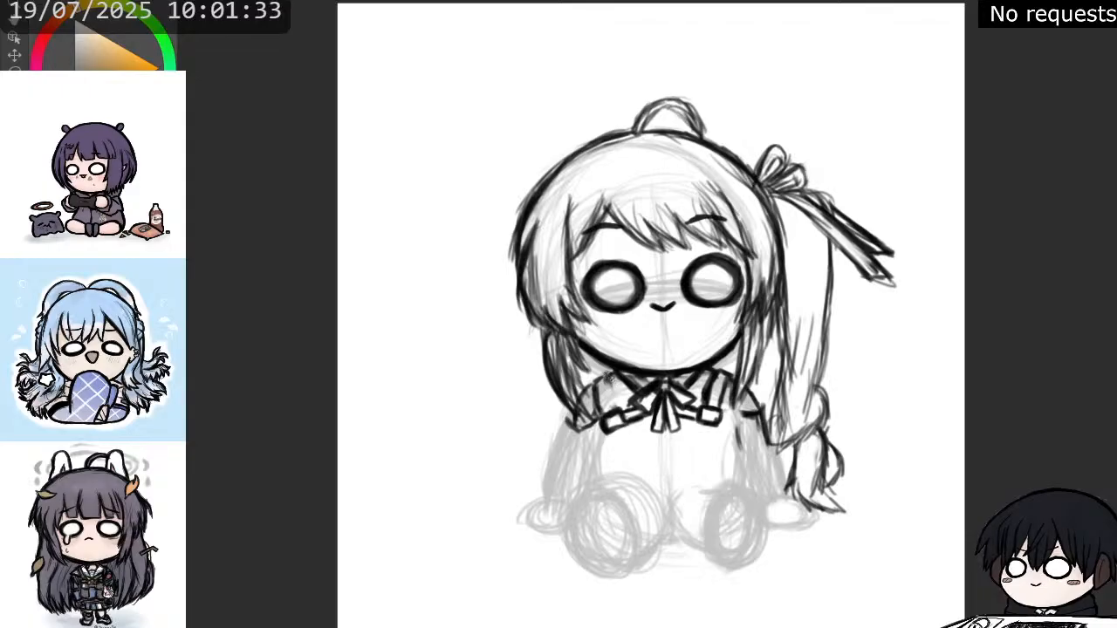
- Draw the bib edge below the bow tie and extend both straps below their buckles with squared, banded ends
{"action": "mouse_move", "coordinate": [609, 377]}
{"action": "left_mouse_down"}
{"action": "mouse_move", "coordinate": [618, 406]}
{"action": "mouse_move", "coordinate": [615, 375]}
{"action": "mouse_move", "coordinate": [617, 403]}
{"action": "mouse_move", "coordinate": [602, 417]}
{"action": "mouse_move", "coordinate": [597, 382]}
{"action": "mouse_move", "coordinate": [606, 375]}
{"action": "mouse_move", "coordinate": [618, 398]}
{"action": "left_mouse_up"}
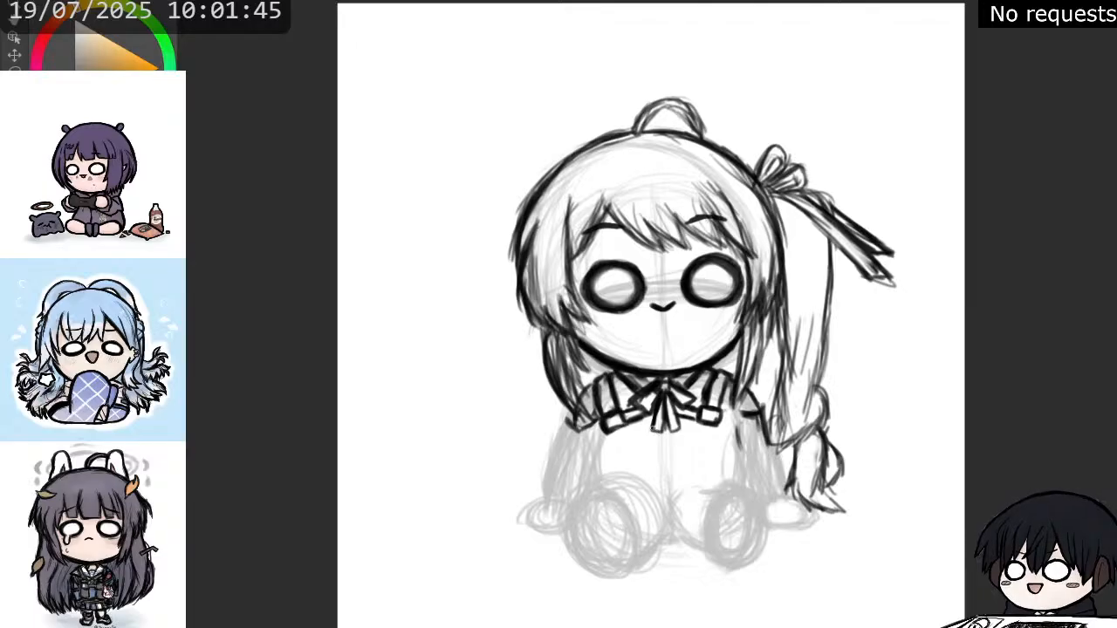
{"action": "mouse_move", "coordinate": [620, 424]}
{"action": "left_mouse_down"}
{"action": "mouse_move", "coordinate": [651, 449]}
{"action": "mouse_move", "coordinate": [701, 443]}
{"action": "mouse_move", "coordinate": [660, 444]}
{"action": "mouse_move", "coordinate": [689, 447]}
{"action": "mouse_move", "coordinate": [698, 422]}
{"action": "mouse_move", "coordinate": [689, 435]}
{"action": "mouse_move", "coordinate": [699, 452]}
{"action": "mouse_move", "coordinate": [716, 452]}
{"action": "mouse_move", "coordinate": [700, 451]}
{"action": "mouse_move", "coordinate": [702, 429]}
{"action": "mouse_move", "coordinate": [699, 453]}
{"action": "mouse_move", "coordinate": [712, 452]}
{"action": "left_mouse_up"}
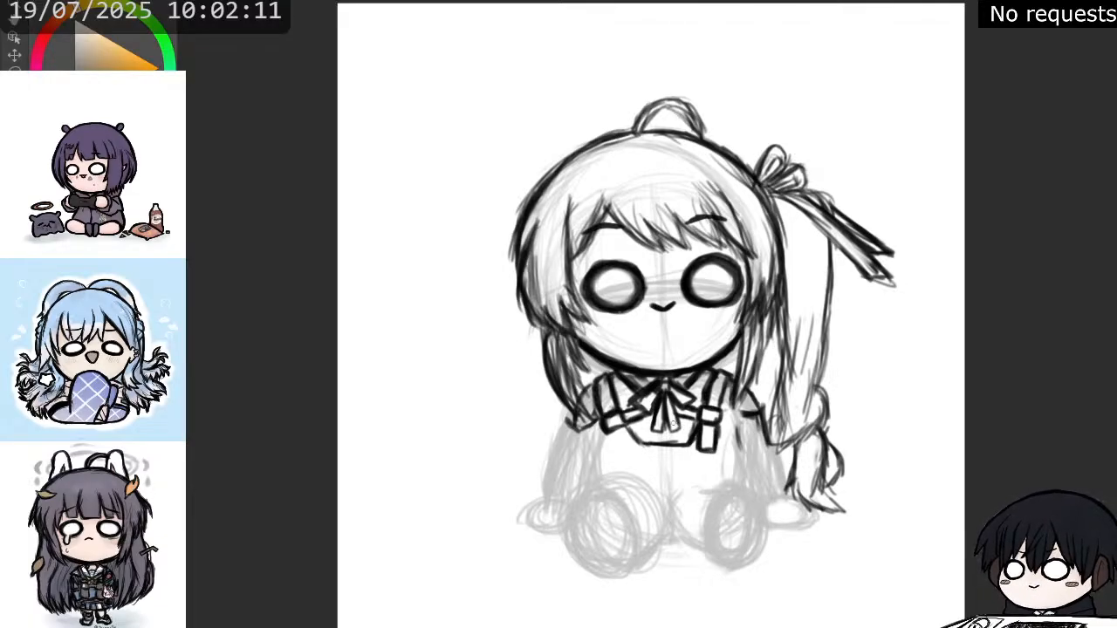
{"action": "left_click_drag", "start_coordinate": [665, 414], "coordinate": [664, 426]}
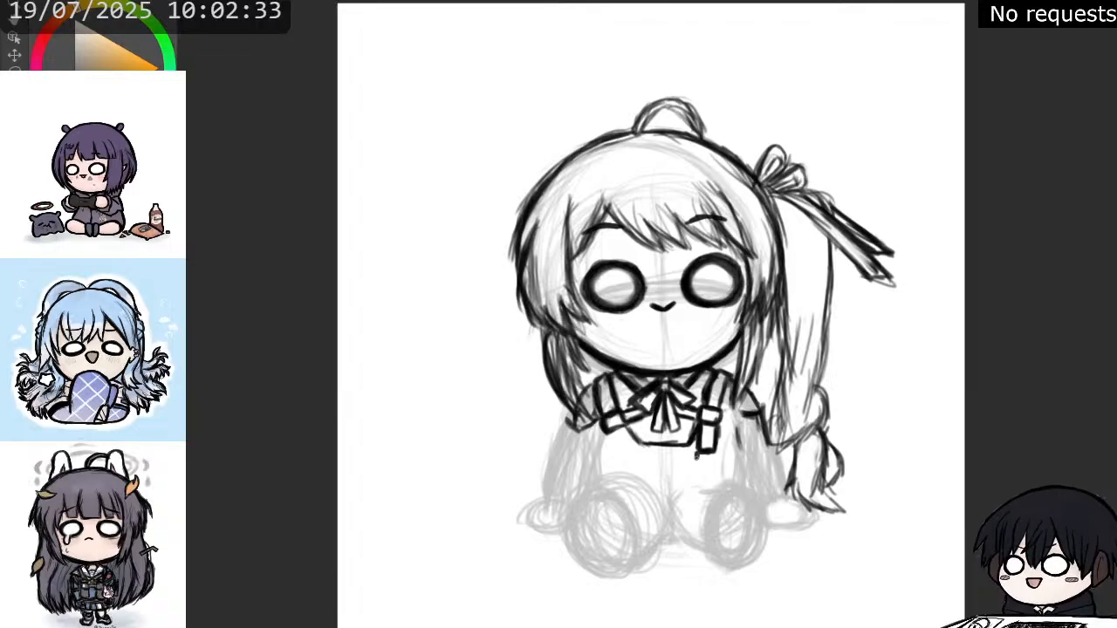
{"action": "mouse_move", "coordinate": [714, 463]}
{"action": "left_mouse_down"}
{"action": "mouse_move", "coordinate": [714, 452]}
{"action": "mouse_move", "coordinate": [702, 460]}
{"action": "left_mouse_up"}
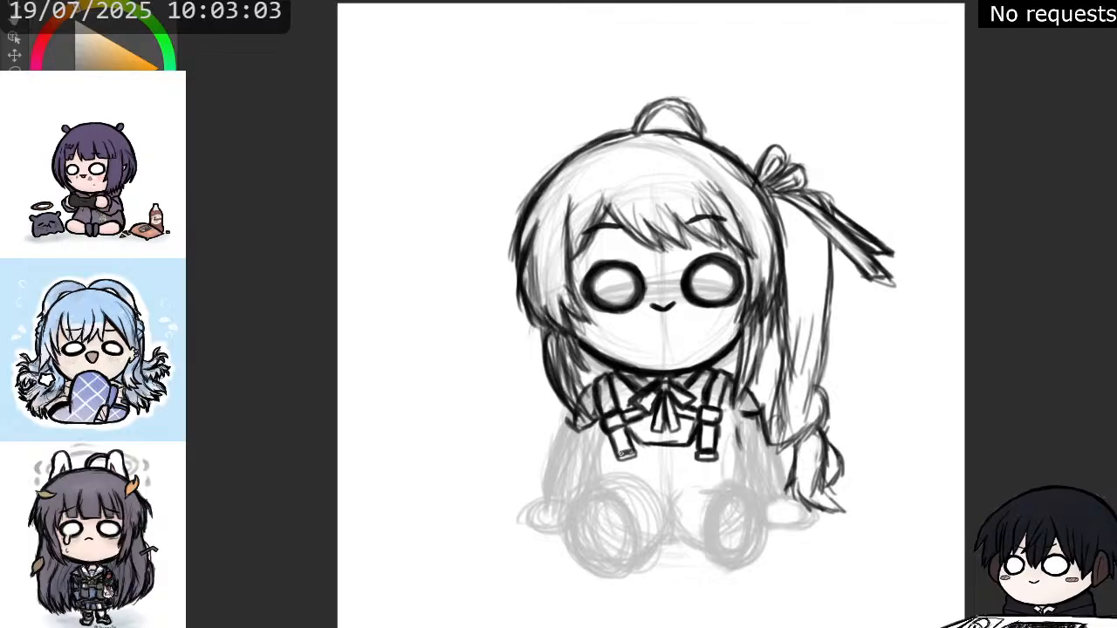
{"action": "left_click_drag", "start_coordinate": [617, 455], "coordinate": [635, 457]}
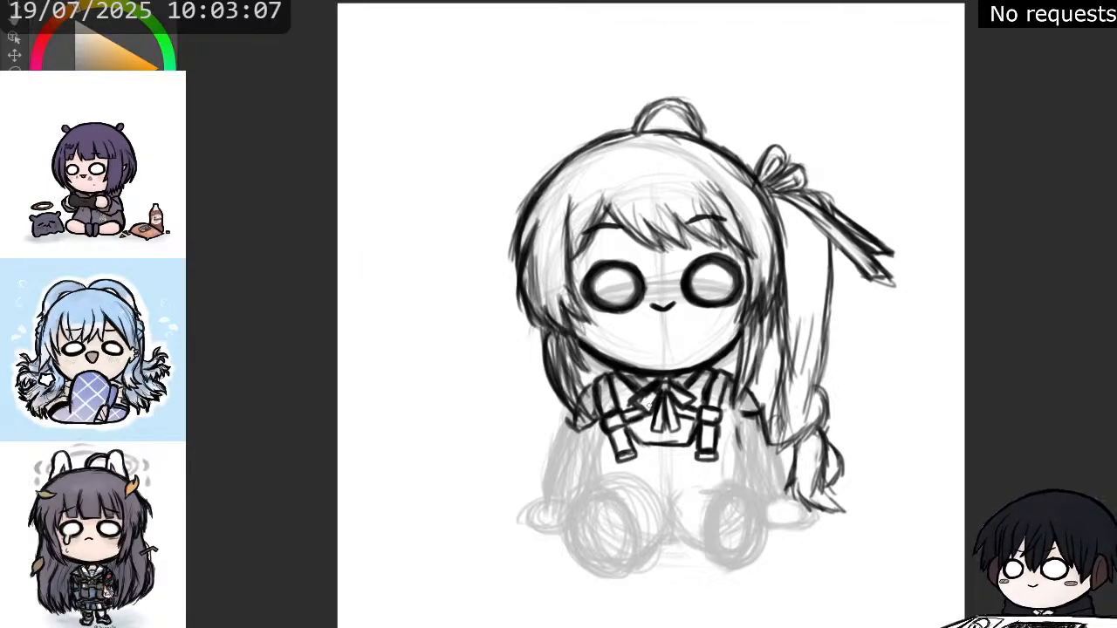
{"action": "left_click_drag", "start_coordinate": [710, 461], "coordinate": [693, 458]}
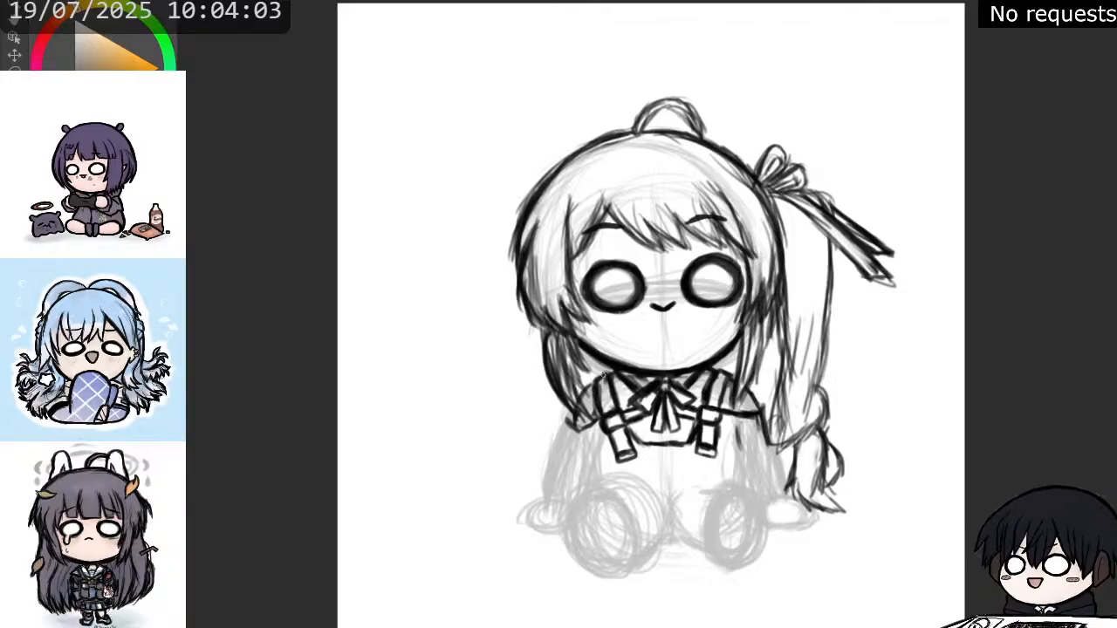
- Outline the right arm down to its pointed lower end and draw the left arm's upper outer edge
{"action": "left_click_drag", "start_coordinate": [568, 425], "coordinate": [554, 473]}
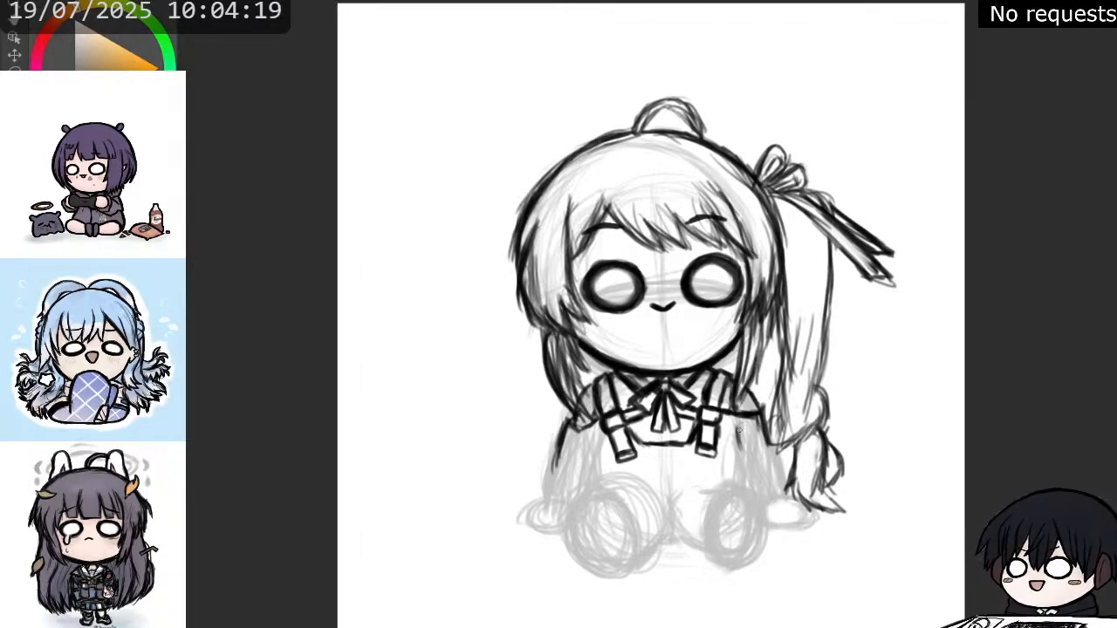
{"action": "left_click_drag", "start_coordinate": [737, 415], "coordinate": [738, 444]}
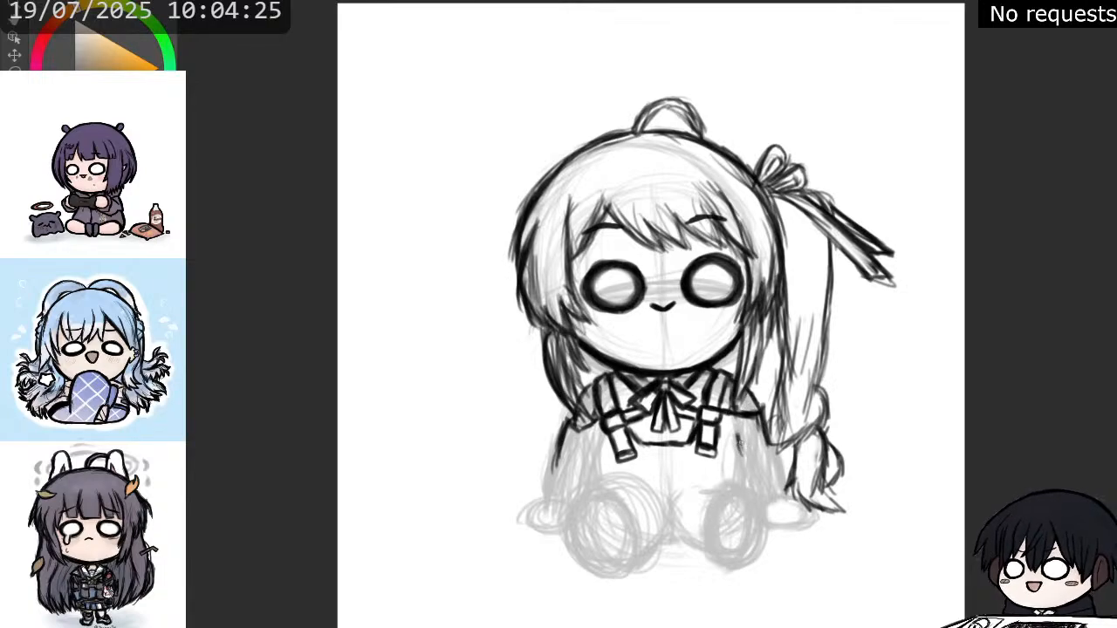
{"action": "left_click_drag", "start_coordinate": [741, 440], "coordinate": [745, 470]}
{"action": "left_click_drag", "start_coordinate": [741, 445], "coordinate": [761, 501]}
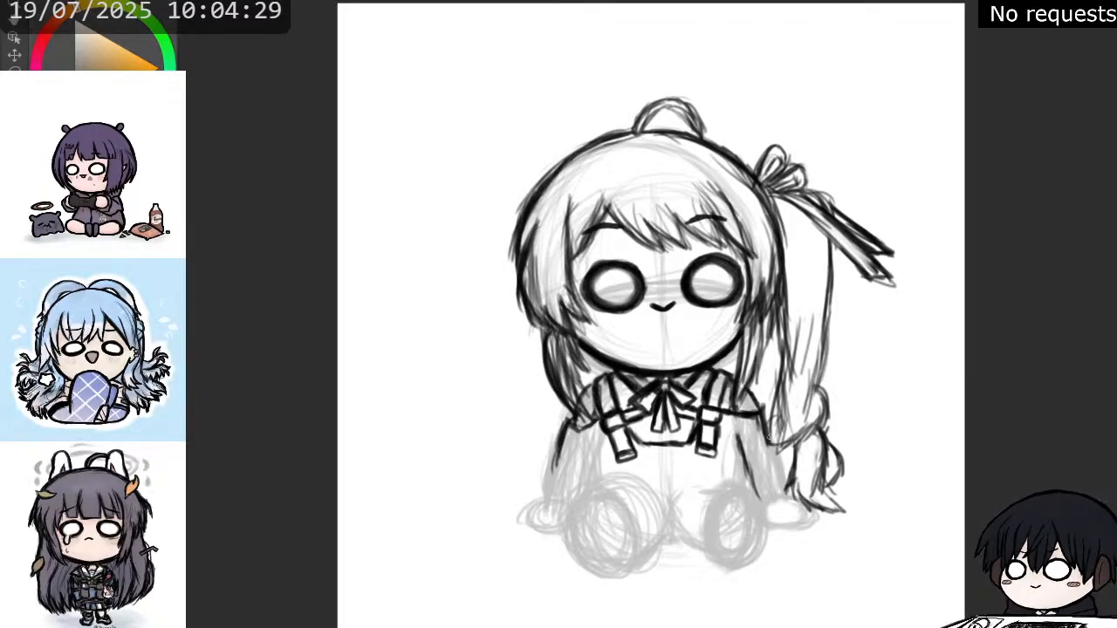
{"action": "mouse_move", "coordinate": [765, 423]}
{"action": "left_mouse_down"}
{"action": "mouse_move", "coordinate": [788, 501]}
{"action": "mouse_move", "coordinate": [775, 527]}
{"action": "mouse_move", "coordinate": [754, 494]}
{"action": "mouse_move", "coordinate": [771, 526]}
{"action": "left_mouse_up"}
{"action": "mouse_move", "coordinate": [769, 518]}
{"action": "left_mouse_down"}
{"action": "mouse_move", "coordinate": [779, 531]}
{"action": "mouse_move", "coordinate": [771, 518]}
{"action": "mouse_move", "coordinate": [792, 496]}
{"action": "mouse_move", "coordinate": [808, 501]}
{"action": "left_mouse_up"}
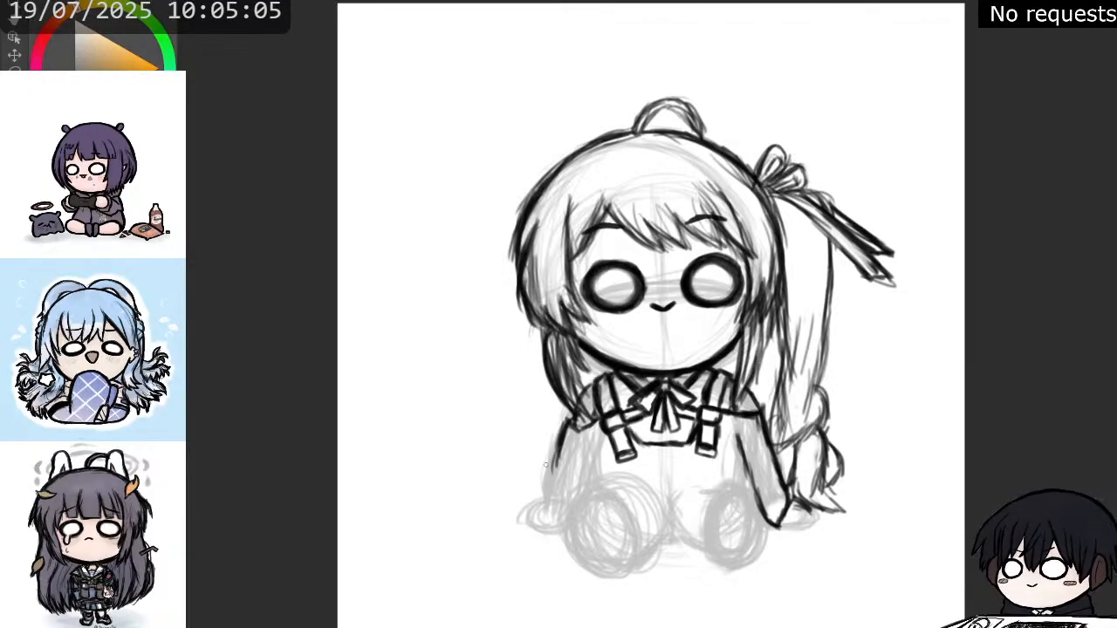
- Extend the left arm's outer edge to its cuff and outline the left shoe sole as a tilted, upright oval
{"action": "left_click_drag", "start_coordinate": [562, 443], "coordinate": [545, 497]}
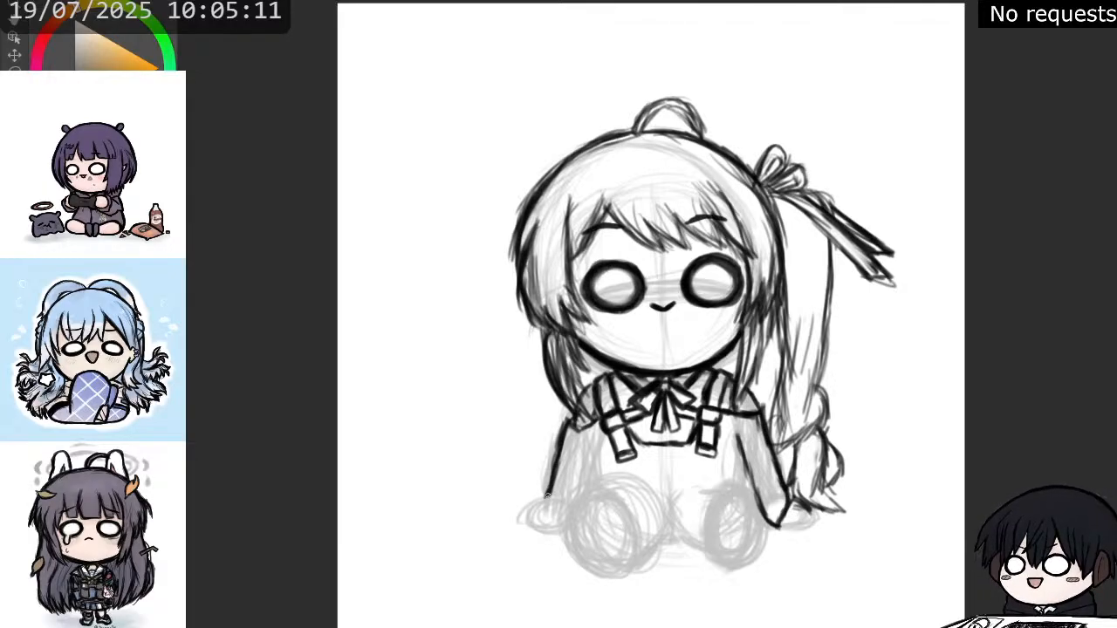
{"action": "mouse_move", "coordinate": [550, 491]}
{"action": "left_mouse_down"}
{"action": "mouse_move", "coordinate": [548, 524]}
{"action": "mouse_move", "coordinate": [575, 527]}
{"action": "mouse_move", "coordinate": [574, 541]}
{"action": "mouse_move", "coordinate": [573, 515]}
{"action": "mouse_move", "coordinate": [597, 494]}
{"action": "mouse_move", "coordinate": [575, 520]}
{"action": "mouse_move", "coordinate": [575, 543]}
{"action": "mouse_move", "coordinate": [602, 579]}
{"action": "mouse_move", "coordinate": [622, 572]}
{"action": "left_mouse_up"}
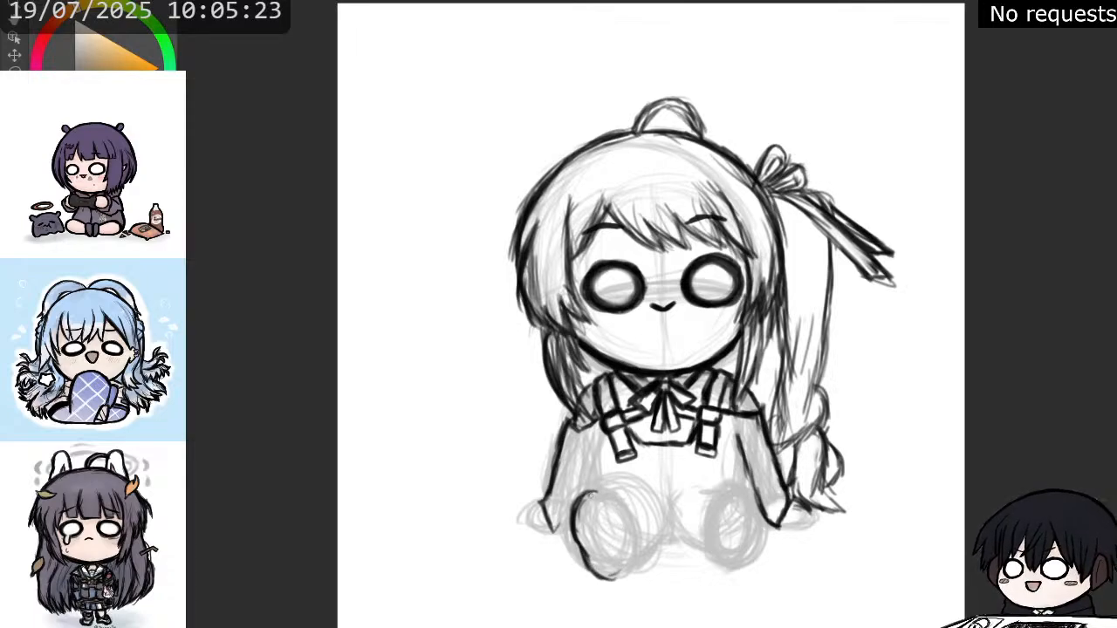
{"action": "mouse_move", "coordinate": [591, 492]}
{"action": "left_mouse_down"}
{"action": "mouse_move", "coordinate": [619, 541]}
{"action": "mouse_move", "coordinate": [591, 493]}
{"action": "mouse_move", "coordinate": [573, 513]}
{"action": "mouse_move", "coordinate": [576, 500]}
{"action": "mouse_move", "coordinate": [581, 537]}
{"action": "mouse_move", "coordinate": [575, 505]}
{"action": "mouse_move", "coordinate": [596, 501]}
{"action": "mouse_move", "coordinate": [588, 488]}
{"action": "mouse_move", "coordinate": [623, 537]}
{"action": "mouse_move", "coordinate": [619, 528]}
{"action": "mouse_move", "coordinate": [622, 575]}
{"action": "mouse_move", "coordinate": [597, 577]}
{"action": "mouse_move", "coordinate": [582, 559]}
{"action": "mouse_move", "coordinate": [607, 579]}
{"action": "mouse_move", "coordinate": [588, 561]}
{"action": "mouse_move", "coordinate": [598, 579]}
{"action": "mouse_move", "coordinate": [628, 566]}
{"action": "mouse_move", "coordinate": [627, 537]}
{"action": "left_mouse_up"}
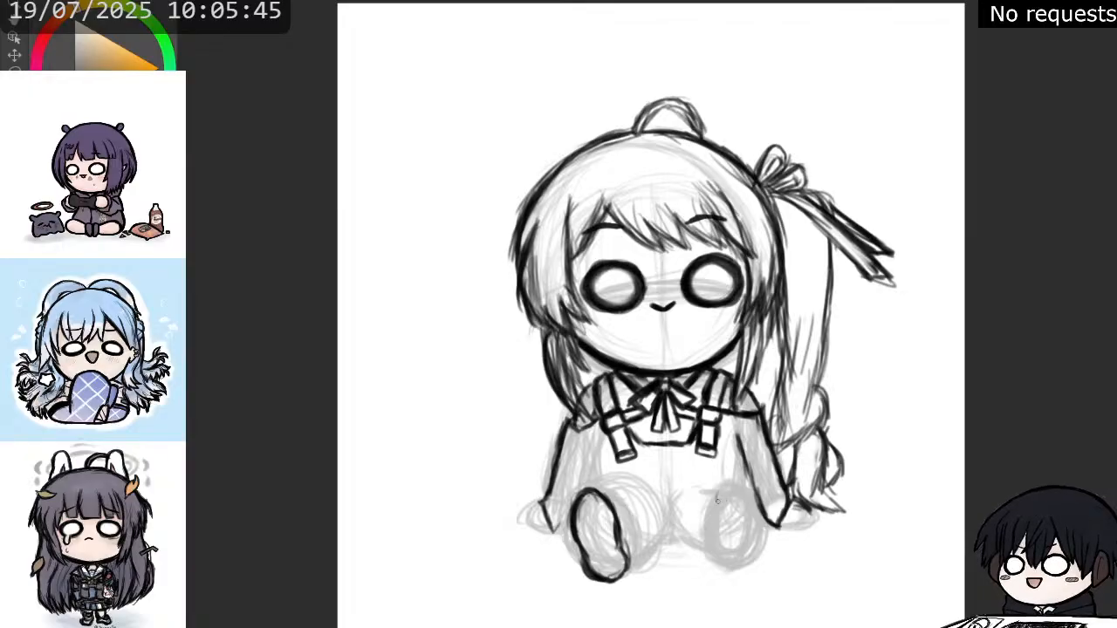
- Outline the right shoe sole as an upright oval mirroring the left one, over the construction circle
{"action": "mouse_move", "coordinate": [718, 500]}
{"action": "left_mouse_down"}
{"action": "mouse_move", "coordinate": [748, 479]}
{"action": "mouse_move", "coordinate": [752, 506]}
{"action": "mouse_move", "coordinate": [748, 481]}
{"action": "mouse_move", "coordinate": [722, 484]}
{"action": "mouse_move", "coordinate": [710, 506]}
{"action": "mouse_move", "coordinate": [732, 484]}
{"action": "mouse_move", "coordinate": [749, 486]}
{"action": "mouse_move", "coordinate": [739, 479]}
{"action": "mouse_move", "coordinate": [753, 489]}
{"action": "mouse_move", "coordinate": [736, 480]}
{"action": "mouse_move", "coordinate": [710, 505]}
{"action": "mouse_move", "coordinate": [715, 494]}
{"action": "mouse_move", "coordinate": [715, 534]}
{"action": "mouse_move", "coordinate": [705, 546]}
{"action": "left_mouse_up"}
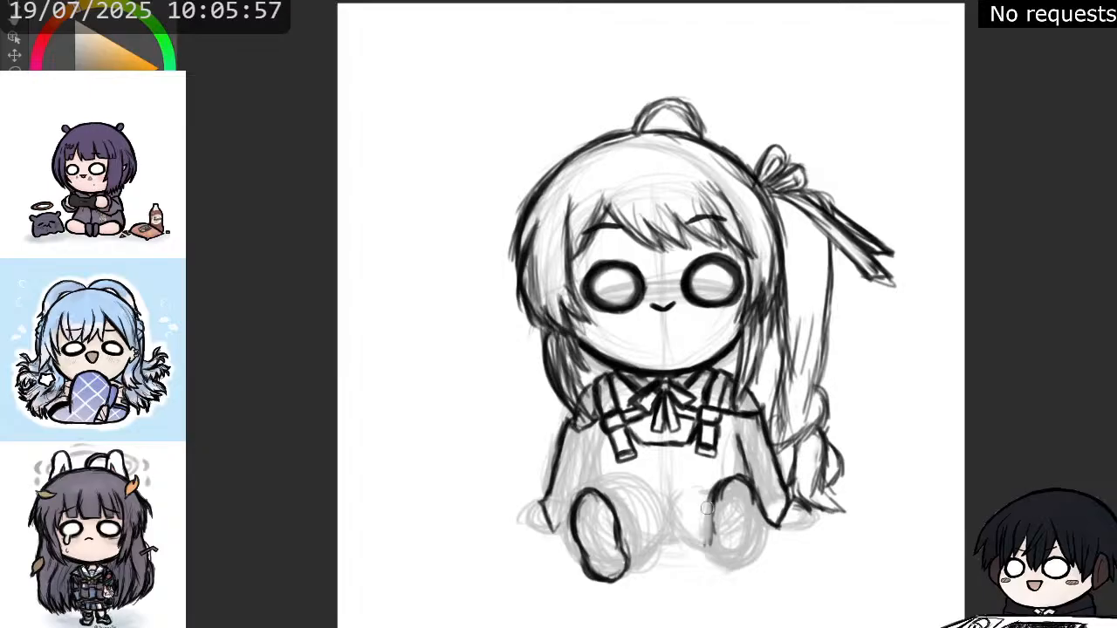
{"action": "mouse_move", "coordinate": [707, 507]}
{"action": "left_mouse_down"}
{"action": "mouse_move", "coordinate": [730, 478]}
{"action": "mouse_move", "coordinate": [753, 514]}
{"action": "mouse_move", "coordinate": [754, 496]}
{"action": "mouse_move", "coordinate": [755, 537]}
{"action": "mouse_move", "coordinate": [738, 564]}
{"action": "mouse_move", "coordinate": [705, 548]}
{"action": "mouse_move", "coordinate": [708, 532]}
{"action": "mouse_move", "coordinate": [707, 558]}
{"action": "mouse_move", "coordinate": [742, 566]}
{"action": "mouse_move", "coordinate": [754, 533]}
{"action": "mouse_move", "coordinate": [711, 547]}
{"action": "mouse_move", "coordinate": [712, 515]}
{"action": "left_mouse_up"}
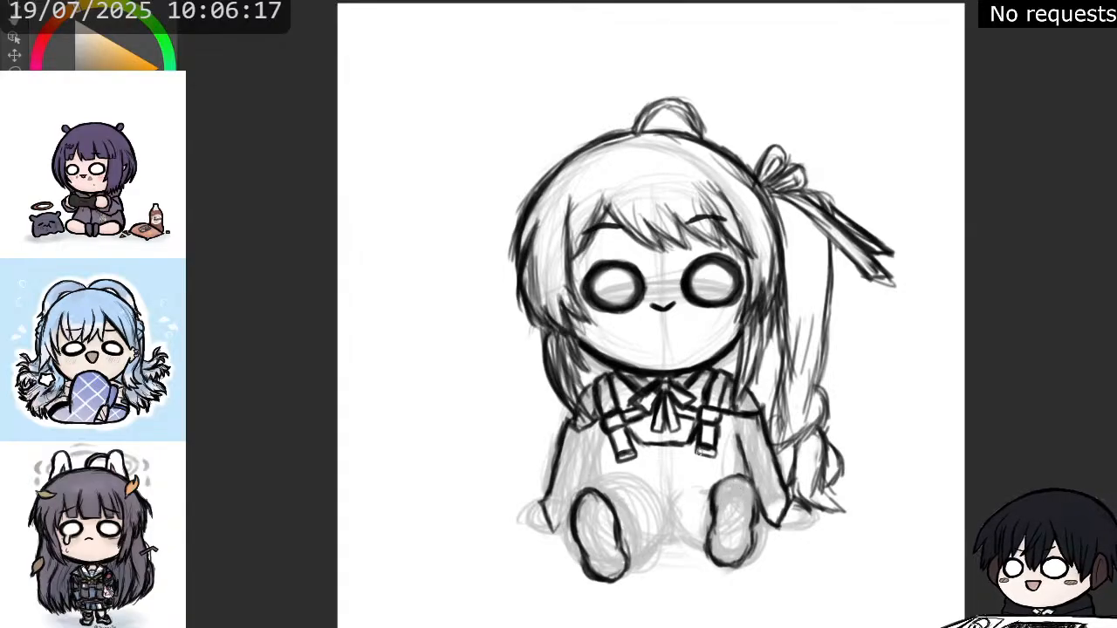
{"action": "mouse_move", "coordinate": [722, 489]}
{"action": "left_mouse_down"}
{"action": "mouse_move", "coordinate": [716, 516]}
{"action": "mouse_move", "coordinate": [716, 492]}
{"action": "mouse_move", "coordinate": [752, 500]}
{"action": "left_mouse_up"}
- Close the right sleeve's end and draw small rounded hands resting on the ground at both sleeve ends
{"action": "mouse_move", "coordinate": [749, 485]}
{"action": "left_mouse_down"}
{"action": "mouse_move", "coordinate": [758, 520]}
{"action": "mouse_move", "coordinate": [742, 503]}
{"action": "mouse_move", "coordinate": [784, 527]}
{"action": "left_mouse_up"}
{"action": "mouse_move", "coordinate": [796, 523]}
{"action": "left_mouse_down"}
{"action": "mouse_move", "coordinate": [780, 529]}
{"action": "mouse_move", "coordinate": [820, 506]}
{"action": "mouse_move", "coordinate": [794, 525]}
{"action": "left_mouse_up"}
{"action": "mouse_move", "coordinate": [532, 506]}
{"action": "left_mouse_down"}
{"action": "mouse_move", "coordinate": [506, 514]}
{"action": "mouse_move", "coordinate": [539, 524]}
{"action": "left_mouse_up"}
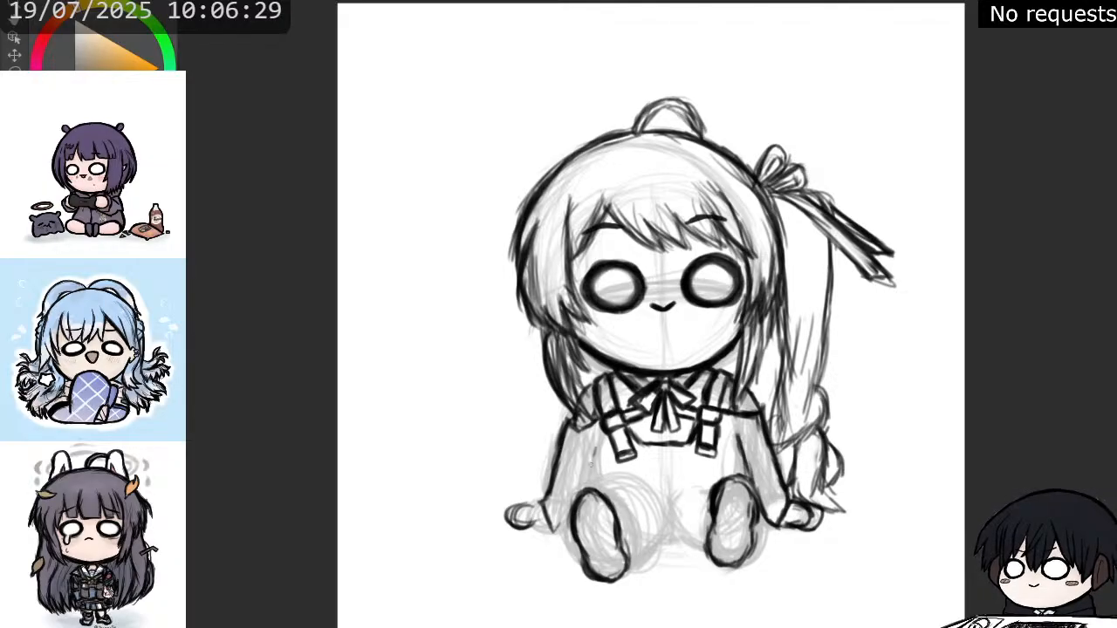
- Redraw the left arm with a wider-flaring outer edge and a slanted inner edge, and firm up its hand
{"action": "left_click_drag", "start_coordinate": [593, 443], "coordinate": [588, 473]}
{"action": "mouse_move", "coordinate": [591, 435]}
{"action": "left_mouse_down"}
{"action": "mouse_move", "coordinate": [558, 529]}
{"action": "mouse_move", "coordinate": [536, 530]}
{"action": "mouse_move", "coordinate": [536, 510]}
{"action": "mouse_move", "coordinate": [515, 508]}
{"action": "mouse_move", "coordinate": [508, 524]}
{"action": "mouse_move", "coordinate": [530, 533]}
{"action": "mouse_move", "coordinate": [501, 526]}
{"action": "mouse_move", "coordinate": [536, 531]}
{"action": "mouse_move", "coordinate": [548, 513]}
{"action": "mouse_move", "coordinate": [534, 519]}
{"action": "left_mouse_up"}
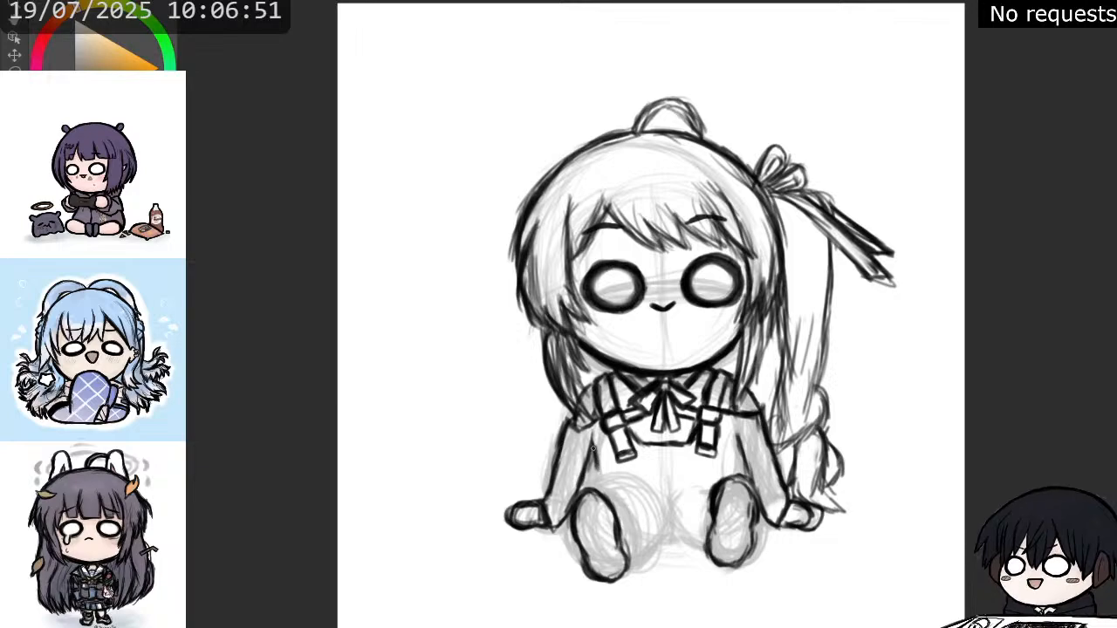
{"action": "mouse_move", "coordinate": [597, 443]}
{"action": "left_mouse_down"}
{"action": "mouse_move", "coordinate": [601, 477]}
{"action": "mouse_move", "coordinate": [595, 433]}
{"action": "left_mouse_up"}
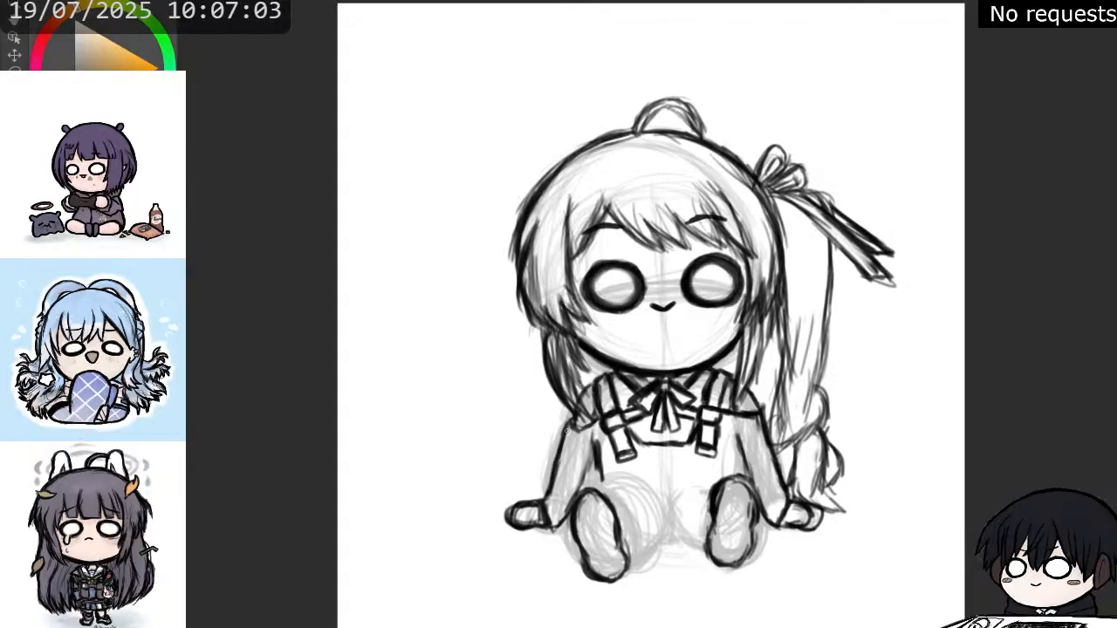
{"action": "mouse_move", "coordinate": [566, 437]}
{"action": "left_mouse_down"}
{"action": "mouse_move", "coordinate": [549, 478]}
{"action": "mouse_move", "coordinate": [560, 443]}
{"action": "mouse_move", "coordinate": [549, 461]}
{"action": "mouse_move", "coordinate": [569, 459]}
{"action": "mouse_move", "coordinate": [562, 451]}
{"action": "mouse_move", "coordinate": [536, 503]}
{"action": "left_mouse_up"}
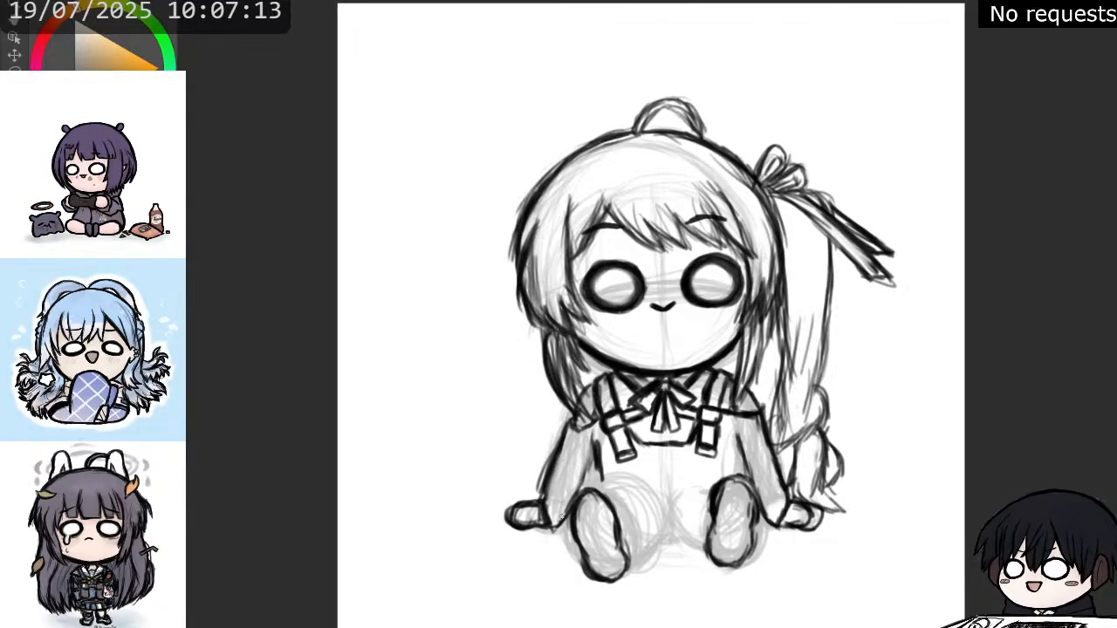
{"action": "left_click_drag", "start_coordinate": [569, 513], "coordinate": [594, 445]}
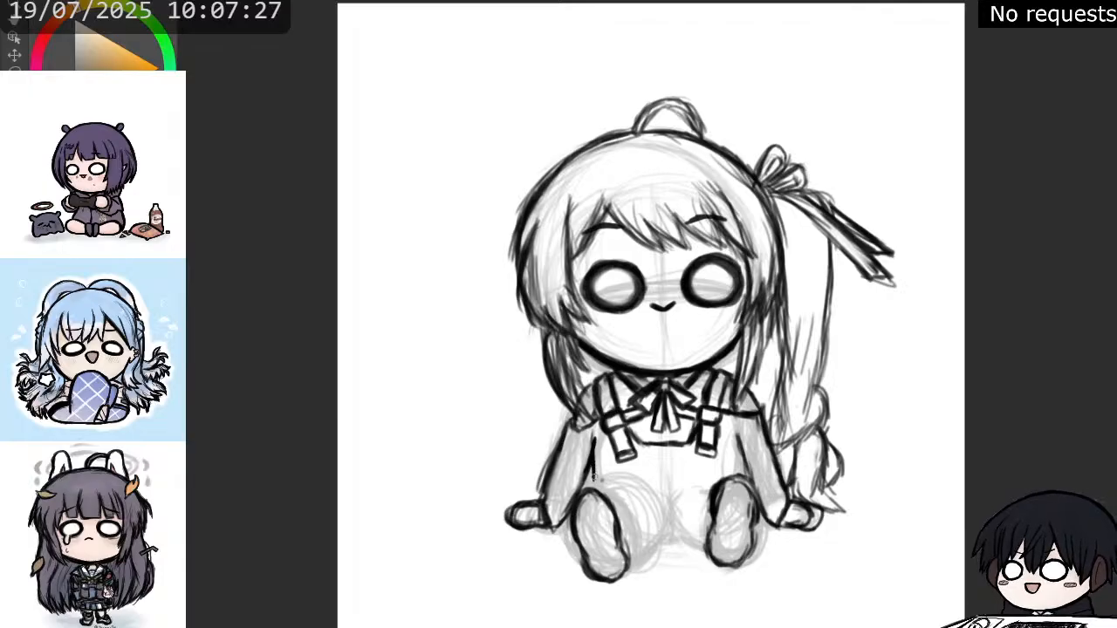
{"action": "mouse_move", "coordinate": [595, 477]}
{"action": "left_mouse_down"}
{"action": "mouse_move", "coordinate": [597, 463]}
{"action": "mouse_move", "coordinate": [599, 478]}
{"action": "left_mouse_up"}
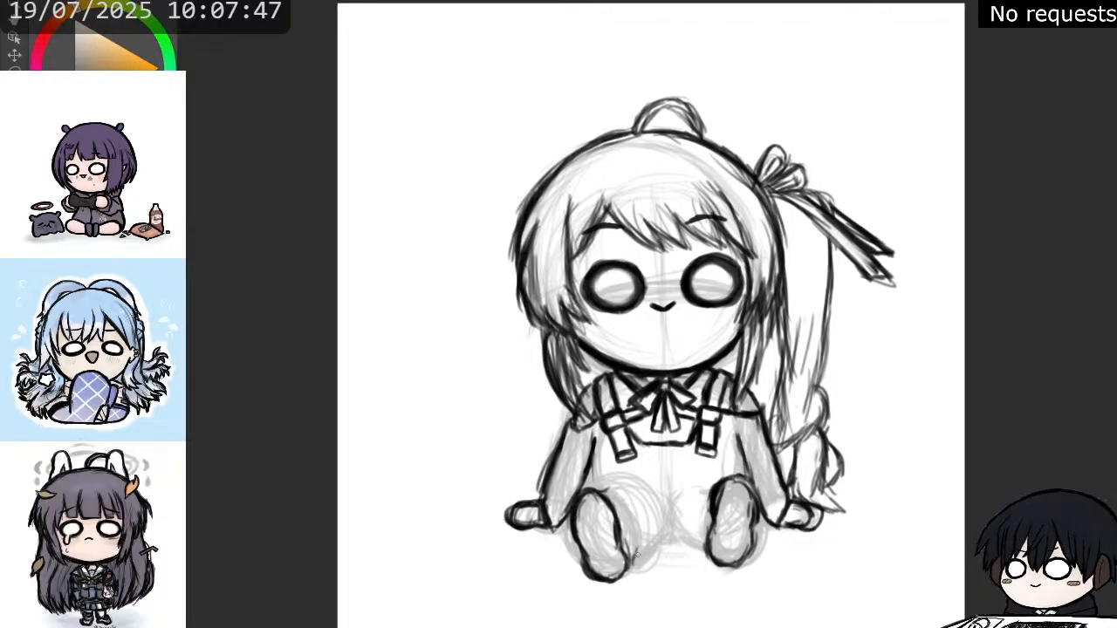
- Draw the left shoe's curved side behind its sole and the rounded leg outline beyond it
{"action": "mouse_move", "coordinate": [641, 558]}
{"action": "left_mouse_down"}
{"action": "mouse_move", "coordinate": [638, 542]}
{"action": "mouse_move", "coordinate": [640, 558]}
{"action": "mouse_move", "coordinate": [646, 548]}
{"action": "left_mouse_up"}
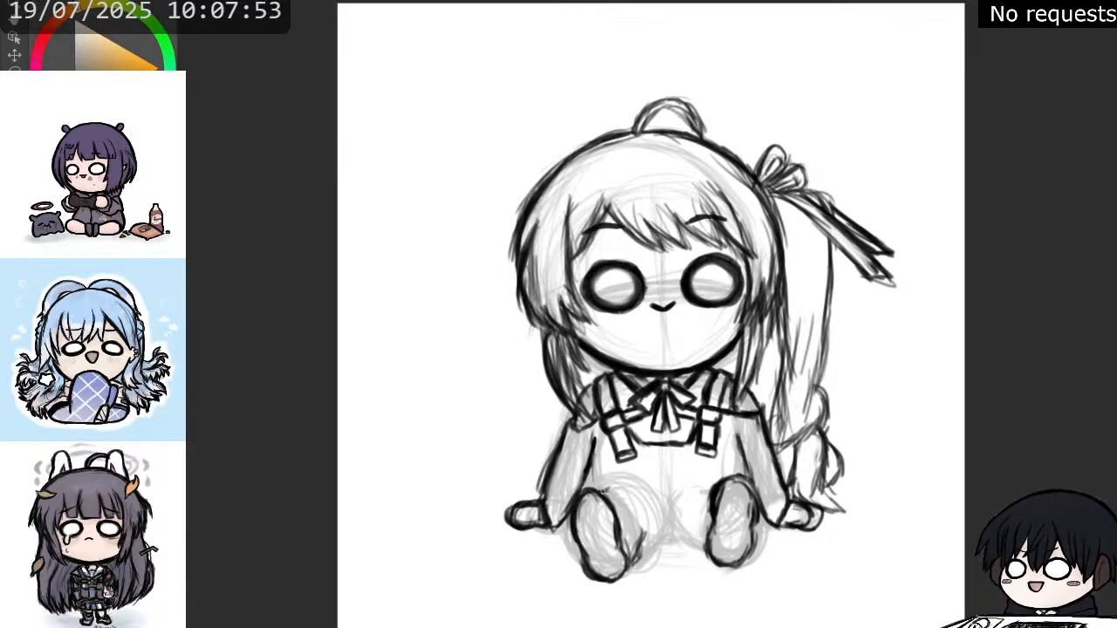
{"action": "mouse_move", "coordinate": [602, 492]}
{"action": "left_mouse_down"}
{"action": "mouse_move", "coordinate": [625, 501]}
{"action": "mouse_move", "coordinate": [644, 537]}
{"action": "mouse_move", "coordinate": [631, 563]}
{"action": "mouse_move", "coordinate": [637, 554]}
{"action": "left_mouse_up"}
{"action": "left_click_drag", "start_coordinate": [614, 497], "coordinate": [615, 508]}
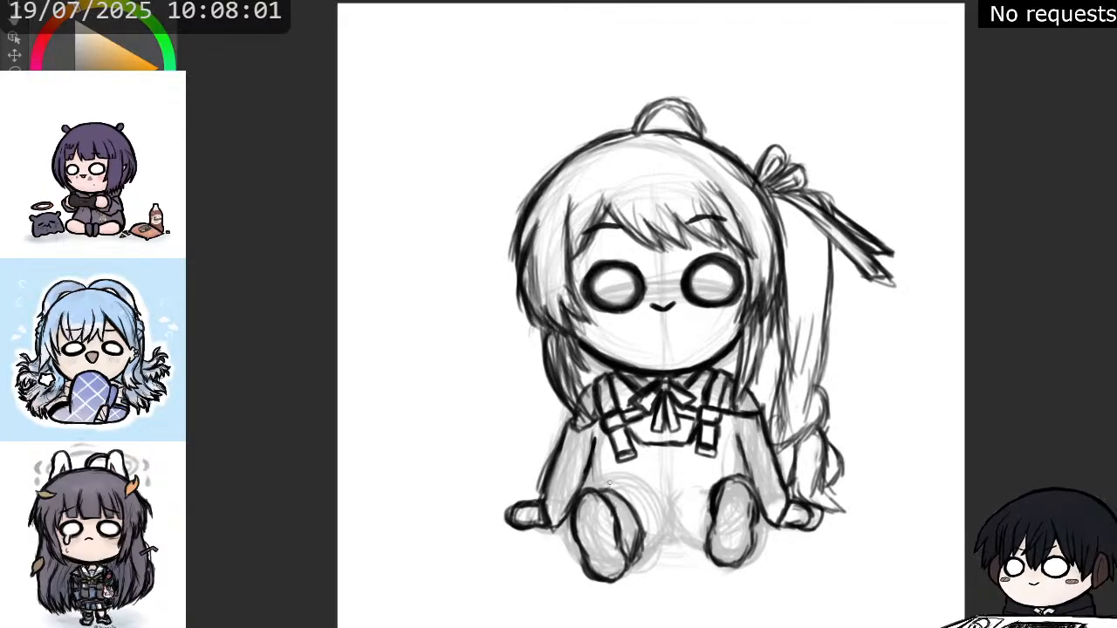
{"action": "mouse_move", "coordinate": [585, 489]}
{"action": "left_mouse_down"}
{"action": "mouse_move", "coordinate": [630, 482]}
{"action": "mouse_move", "coordinate": [643, 492]}
{"action": "mouse_move", "coordinate": [618, 494]}
{"action": "left_mouse_up"}
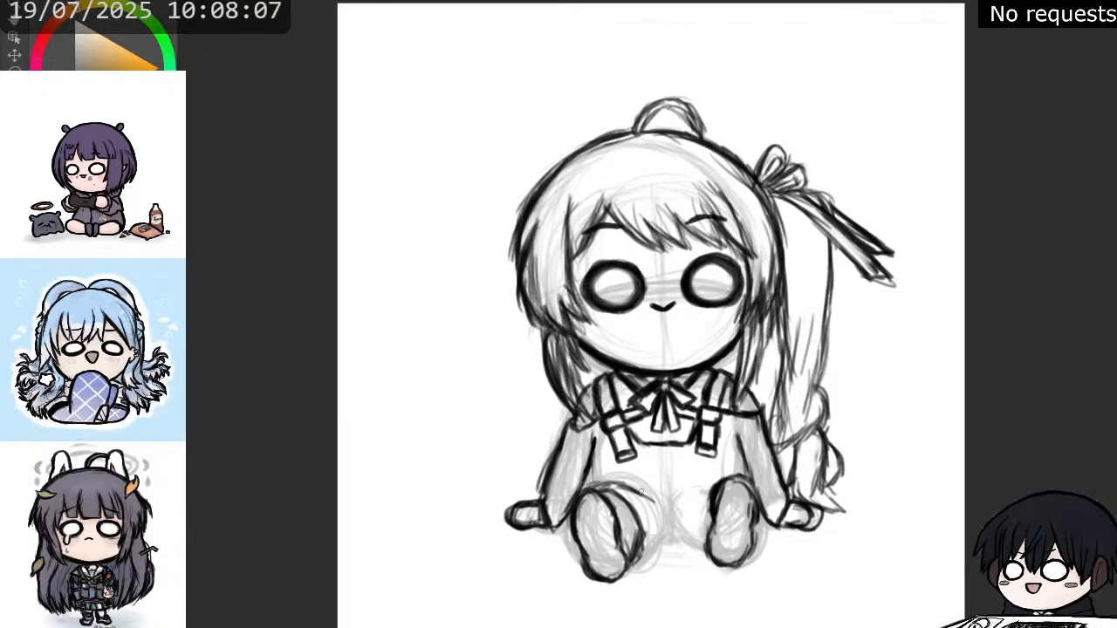
{"action": "left_click_drag", "start_coordinate": [641, 493], "coordinate": [665, 513]}
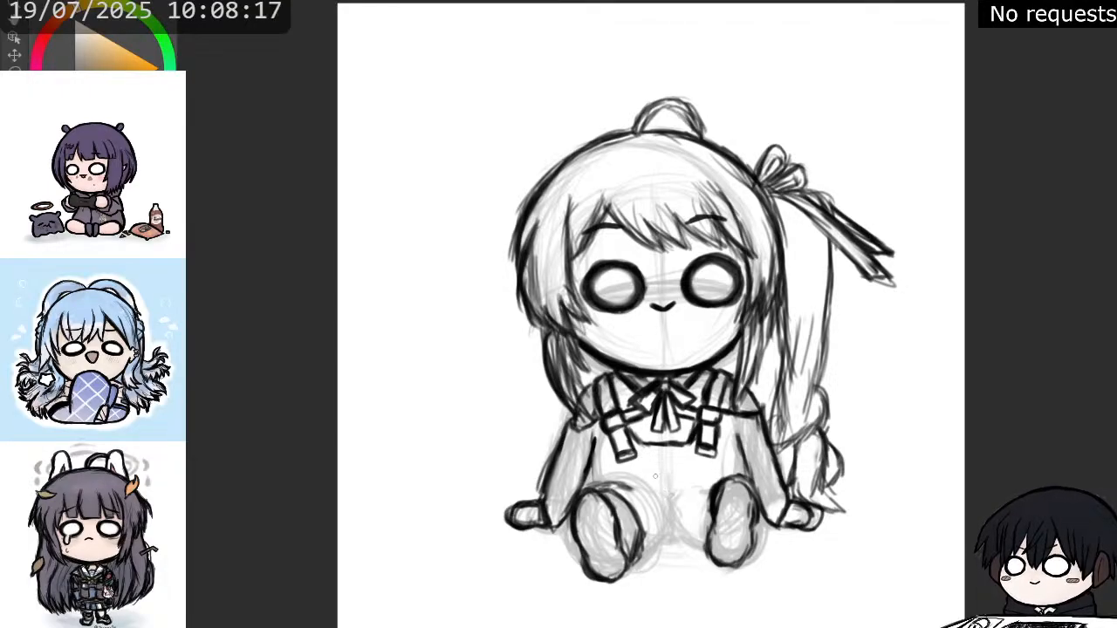
{"action": "mouse_move", "coordinate": [626, 485]}
{"action": "left_mouse_down"}
{"action": "mouse_move", "coordinate": [658, 515]}
{"action": "mouse_move", "coordinate": [613, 478]}
{"action": "mouse_move", "coordinate": [598, 486]}
{"action": "mouse_move", "coordinate": [660, 520]}
{"action": "mouse_move", "coordinate": [642, 494]}
{"action": "mouse_move", "coordinate": [654, 507]}
{"action": "mouse_move", "coordinate": [663, 536]}
{"action": "mouse_move", "coordinate": [659, 516]}
{"action": "mouse_move", "coordinate": [656, 552]}
{"action": "mouse_move", "coordinate": [657, 542]}
{"action": "mouse_move", "coordinate": [644, 552]}
{"action": "mouse_move", "coordinate": [652, 529]}
{"action": "mouse_move", "coordinate": [645, 557]}
{"action": "left_mouse_up"}
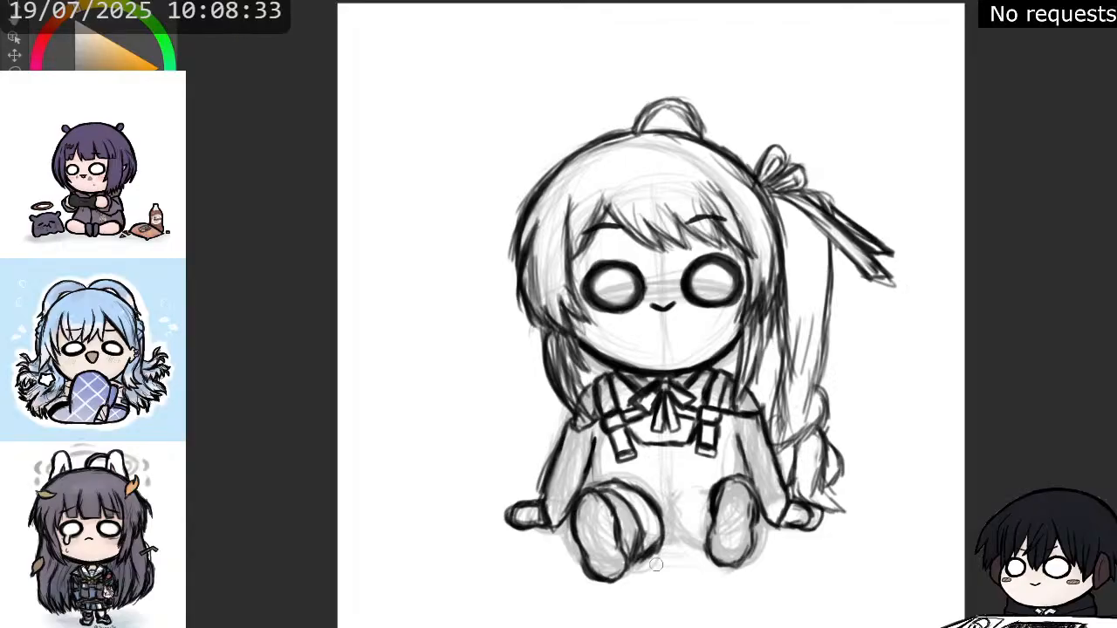
{"action": "key", "text": "ctrl+z"}
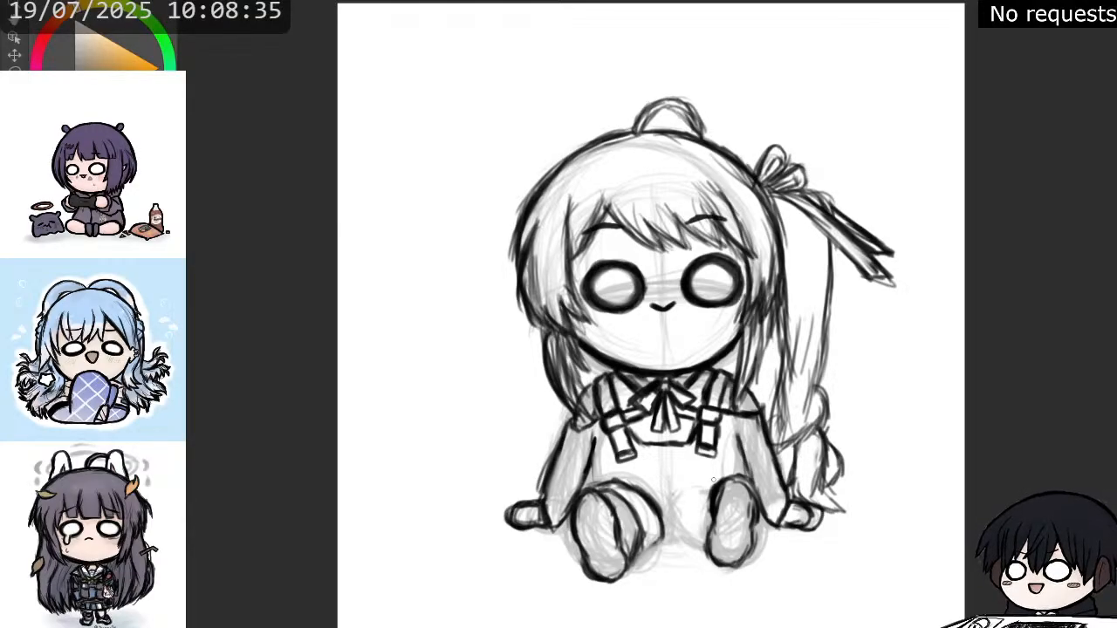
- Draw the rounded right leg outline beside the shoe and reshape the right shoe sole with a fuller contour
{"action": "mouse_move", "coordinate": [697, 491]}
{"action": "left_mouse_down"}
{"action": "mouse_move", "coordinate": [722, 481]}
{"action": "mouse_move", "coordinate": [683, 497]}
{"action": "mouse_move", "coordinate": [698, 492]}
{"action": "mouse_move", "coordinate": [679, 511]}
{"action": "mouse_move", "coordinate": [683, 496]}
{"action": "mouse_move", "coordinate": [678, 524]}
{"action": "mouse_move", "coordinate": [682, 497]}
{"action": "mouse_move", "coordinate": [679, 543]}
{"action": "left_mouse_up"}
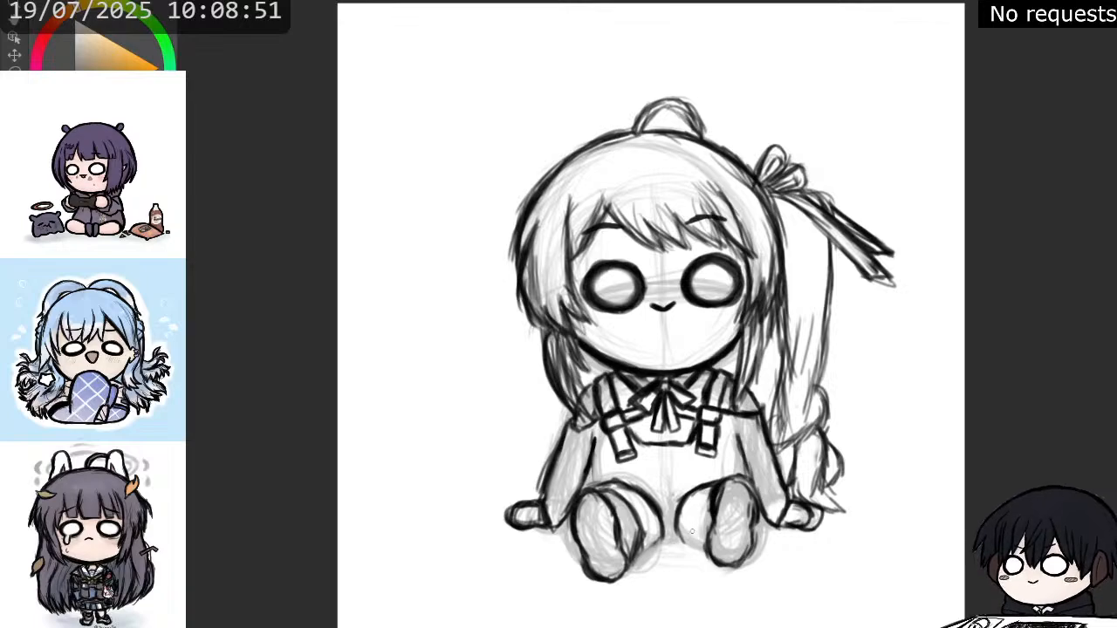
{"action": "mouse_move", "coordinate": [693, 530]}
{"action": "left_mouse_down"}
{"action": "mouse_move", "coordinate": [702, 548]}
{"action": "mouse_move", "coordinate": [691, 536]}
{"action": "left_mouse_up"}
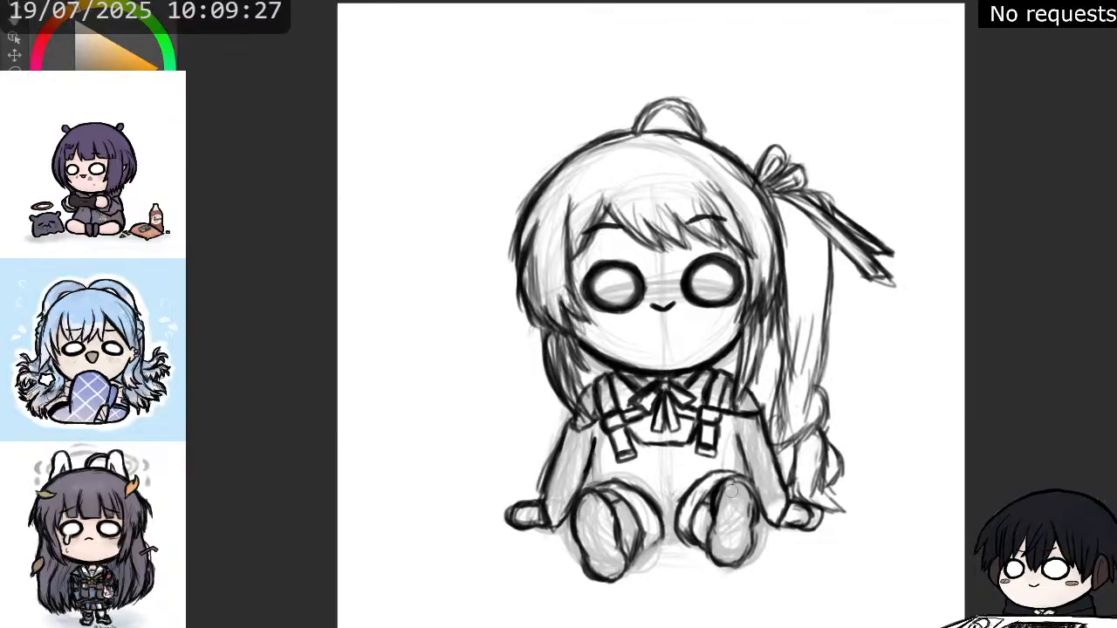
{"action": "left_click_drag", "start_coordinate": [725, 500], "coordinate": [728, 560]}
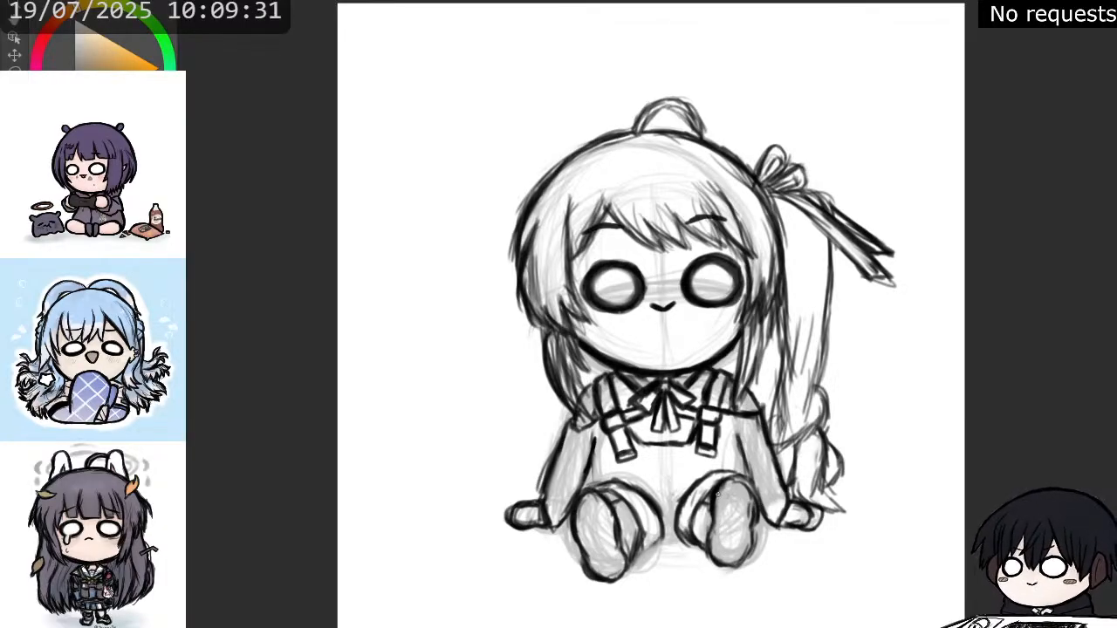
{"action": "mouse_move", "coordinate": [727, 480]}
{"action": "left_mouse_down"}
{"action": "mouse_move", "coordinate": [747, 480]}
{"action": "mouse_move", "coordinate": [756, 503]}
{"action": "mouse_move", "coordinate": [734, 479]}
{"action": "left_mouse_up"}
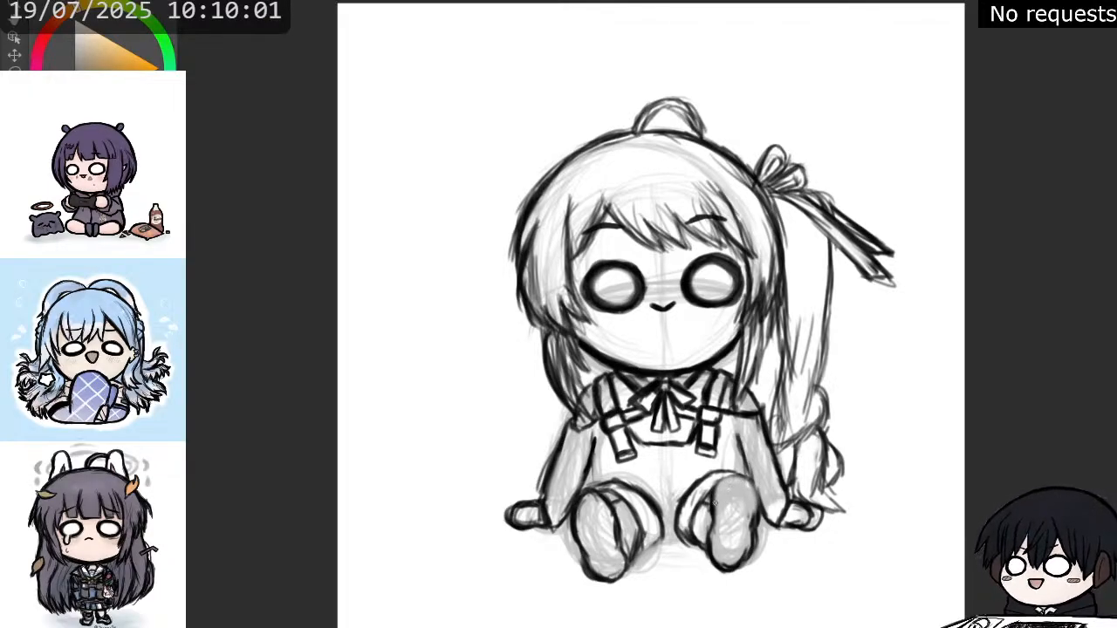
{"action": "mouse_move", "coordinate": [719, 482]}
{"action": "left_mouse_down"}
{"action": "mouse_move", "coordinate": [757, 496]}
{"action": "mouse_move", "coordinate": [751, 481]}
{"action": "mouse_move", "coordinate": [752, 534]}
{"action": "mouse_move", "coordinate": [750, 480]}
{"action": "mouse_move", "coordinate": [705, 505]}
{"action": "left_mouse_up"}
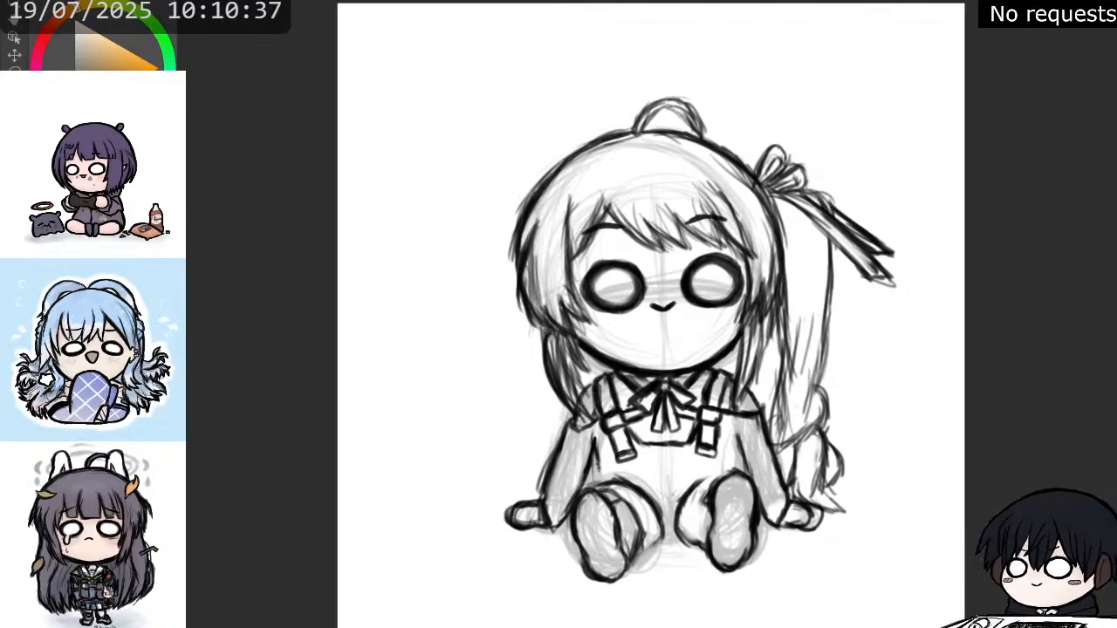
- Draw the torso sides between arms and legs, a short centre strip below the bib, and crease marks above the thighs
{"action": "left_click_drag", "start_coordinate": [600, 478], "coordinate": [597, 457]}
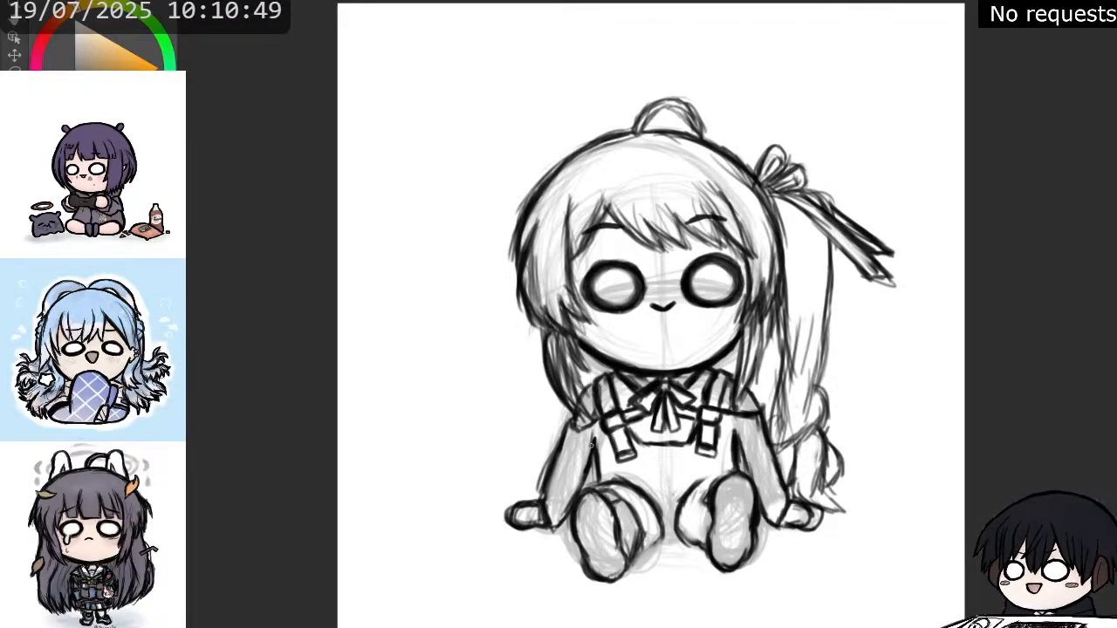
{"action": "left_click_drag", "start_coordinate": [593, 449], "coordinate": [599, 485]}
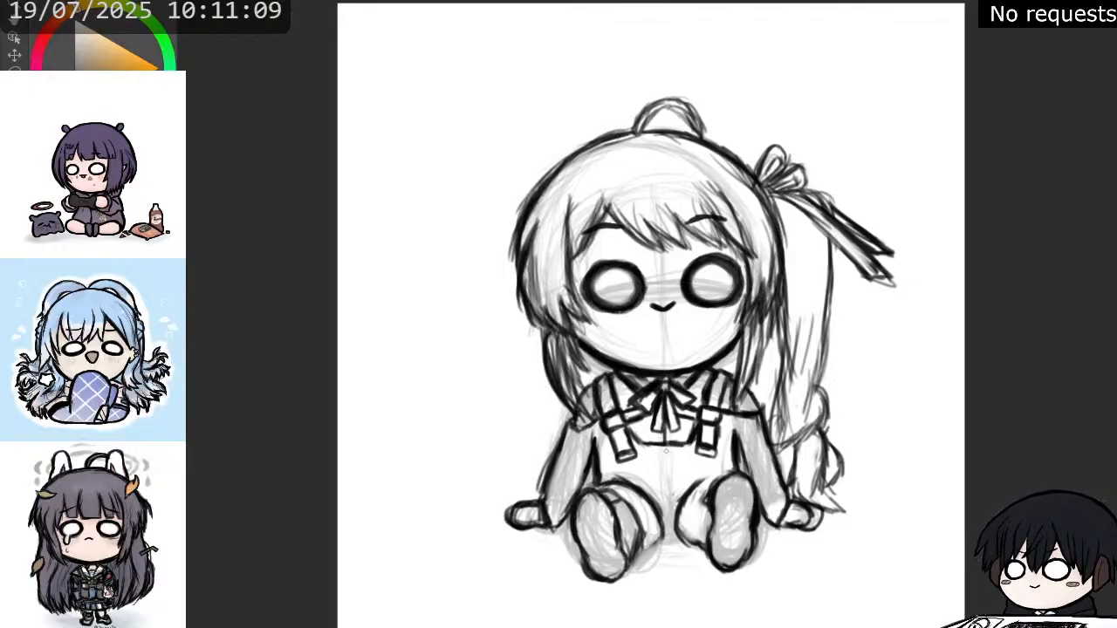
{"action": "left_click_drag", "start_coordinate": [665, 449], "coordinate": [670, 472]}
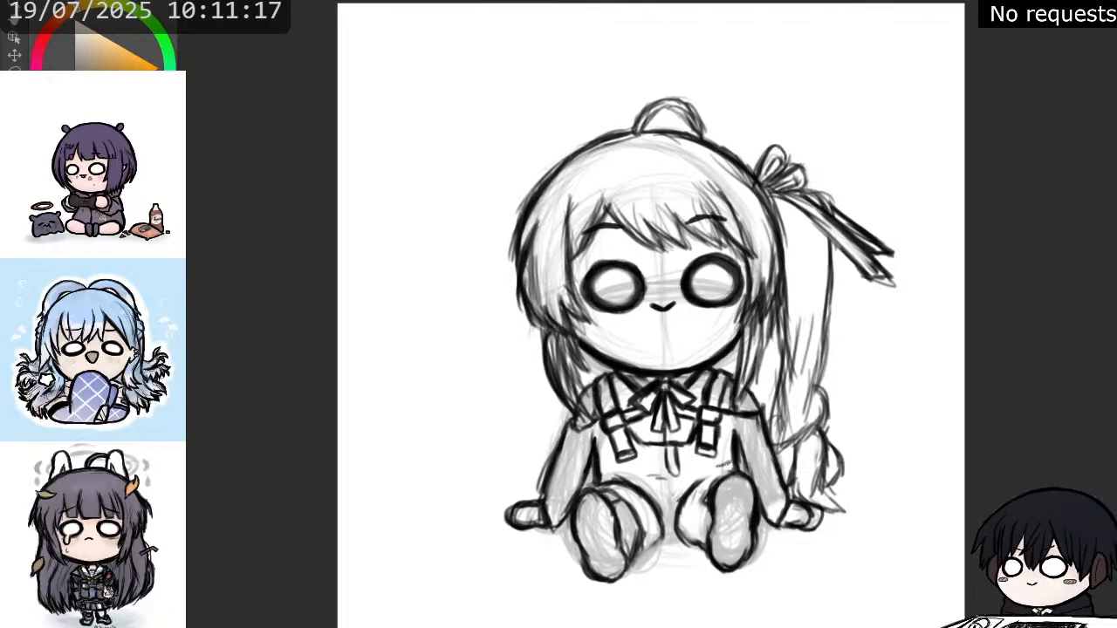
{"action": "left_click_drag", "start_coordinate": [726, 462], "coordinate": [711, 469]}
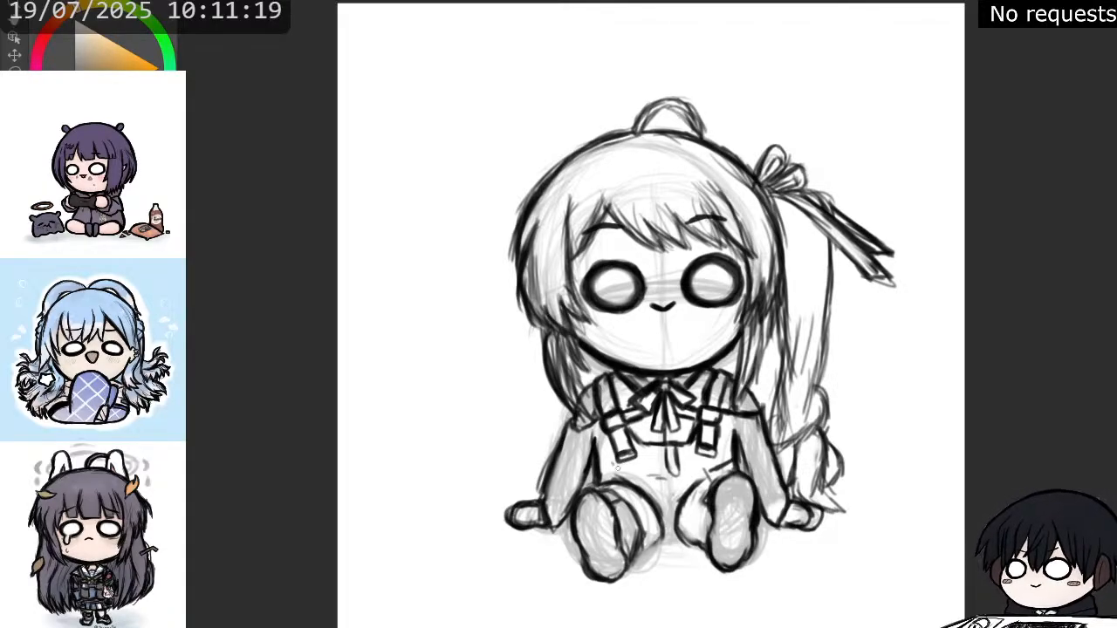
{"action": "left_click_drag", "start_coordinate": [616, 468], "coordinate": [613, 463]}
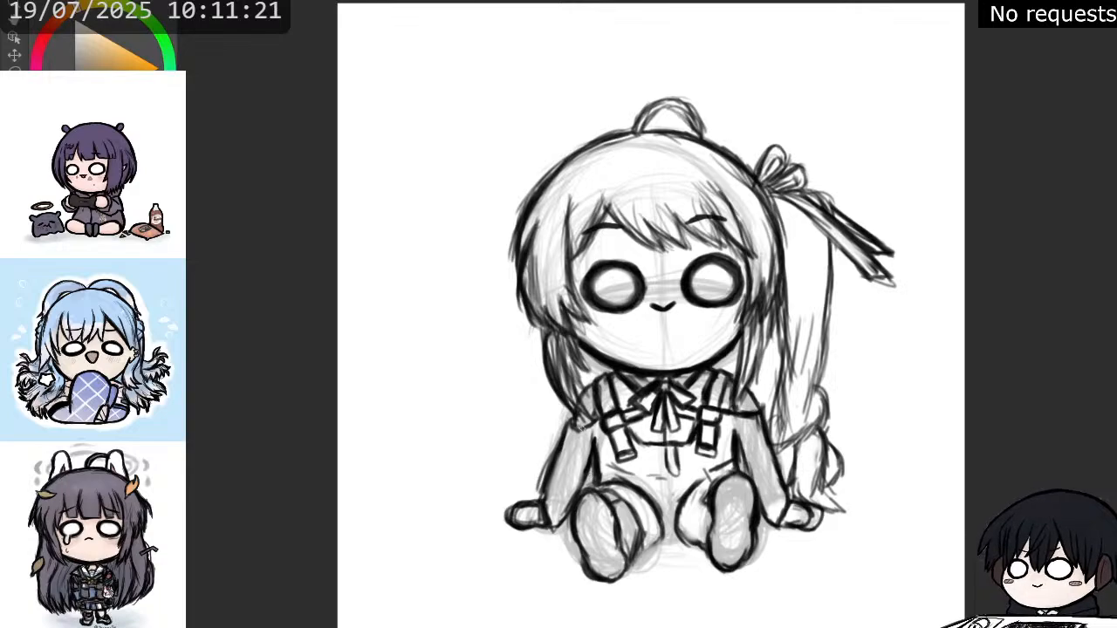
- Erase the left arm's outer edge and hand, redraw them closer to the body, and refine the left shoe sole
{"action": "left_click_drag", "start_coordinate": [569, 428], "coordinate": [553, 497]}
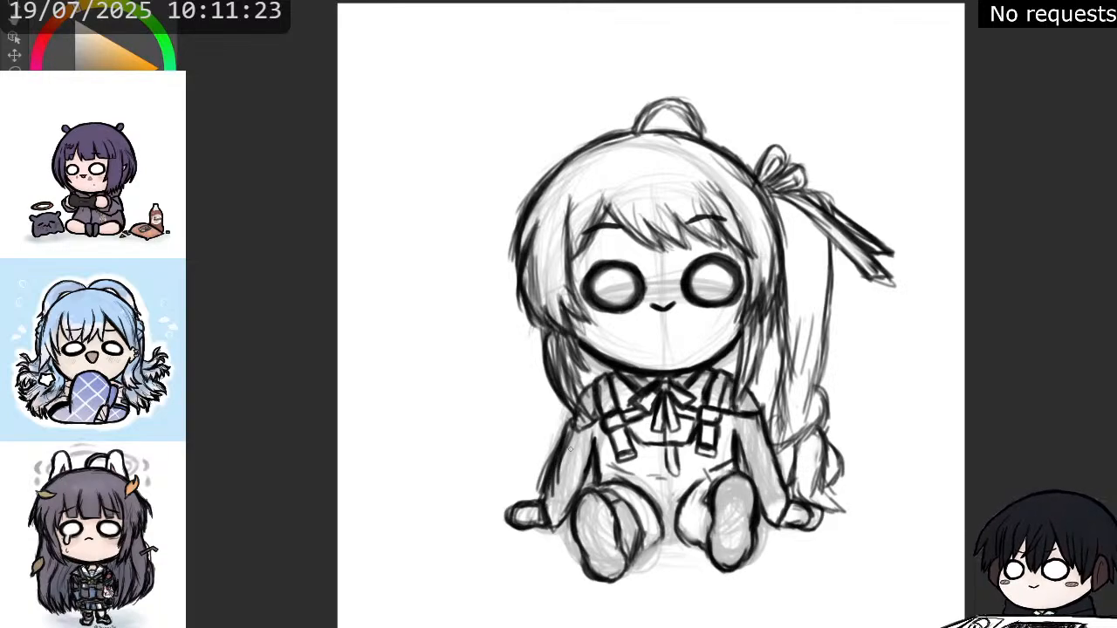
{"action": "mouse_move", "coordinate": [559, 432]}
{"action": "left_mouse_down"}
{"action": "mouse_move", "coordinate": [539, 523]}
{"action": "mouse_move", "coordinate": [528, 510]}
{"action": "mouse_move", "coordinate": [542, 502]}
{"action": "mouse_move", "coordinate": [532, 515]}
{"action": "left_mouse_up"}
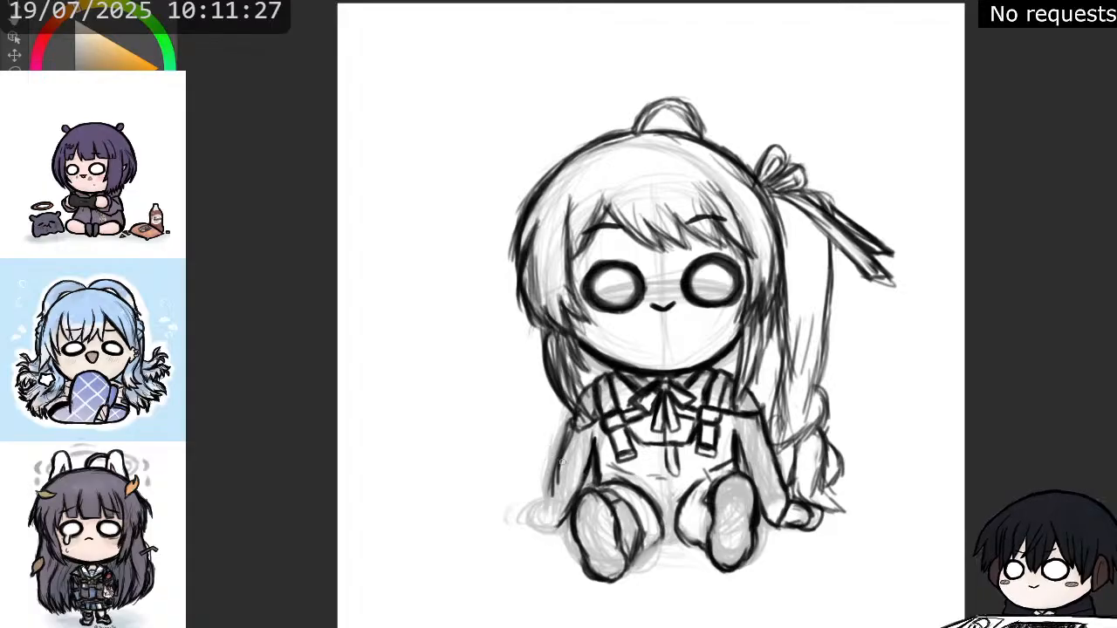
{"action": "mouse_move", "coordinate": [562, 463]}
{"action": "left_mouse_down"}
{"action": "mouse_move", "coordinate": [545, 525]}
{"action": "mouse_move", "coordinate": [529, 503]}
{"action": "mouse_move", "coordinate": [562, 519]}
{"action": "mouse_move", "coordinate": [537, 528]}
{"action": "mouse_move", "coordinate": [524, 516]}
{"action": "mouse_move", "coordinate": [555, 493]}
{"action": "mouse_move", "coordinate": [563, 508]}
{"action": "mouse_move", "coordinate": [544, 472]}
{"action": "mouse_move", "coordinate": [553, 471]}
{"action": "mouse_move", "coordinate": [550, 494]}
{"action": "mouse_move", "coordinate": [572, 420]}
{"action": "mouse_move", "coordinate": [545, 498]}
{"action": "mouse_move", "coordinate": [554, 524]}
{"action": "mouse_move", "coordinate": [567, 517]}
{"action": "mouse_move", "coordinate": [557, 528]}
{"action": "mouse_move", "coordinate": [585, 489]}
{"action": "left_mouse_up"}
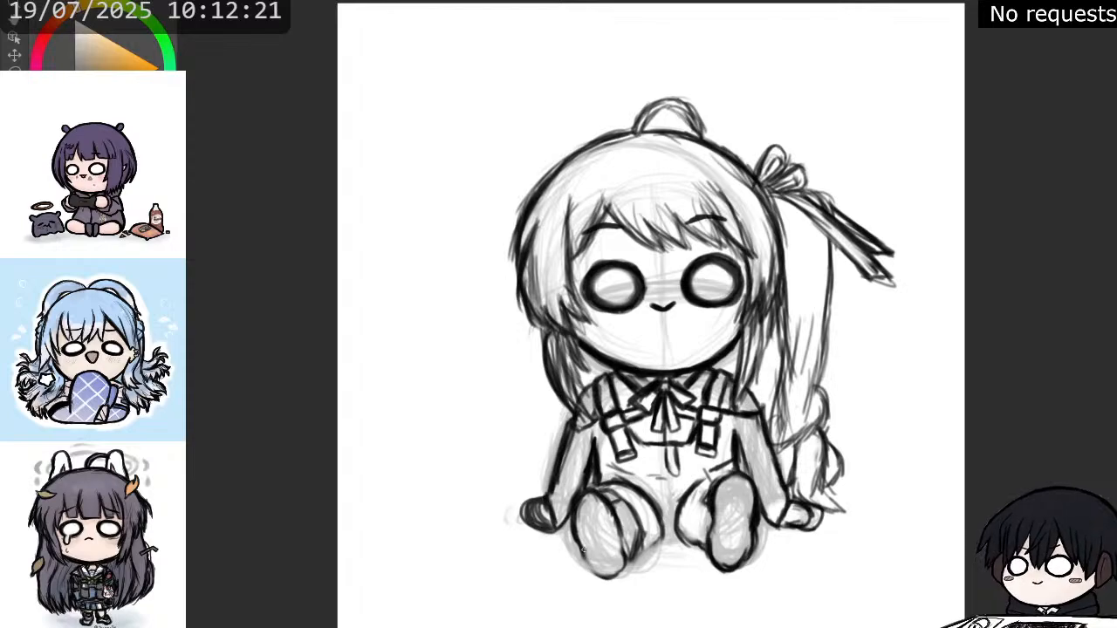
{"action": "mouse_move", "coordinate": [585, 557]}
{"action": "left_mouse_down"}
{"action": "mouse_move", "coordinate": [591, 574]}
{"action": "mouse_move", "coordinate": [615, 576]}
{"action": "mouse_move", "coordinate": [614, 525]}
{"action": "left_mouse_up"}
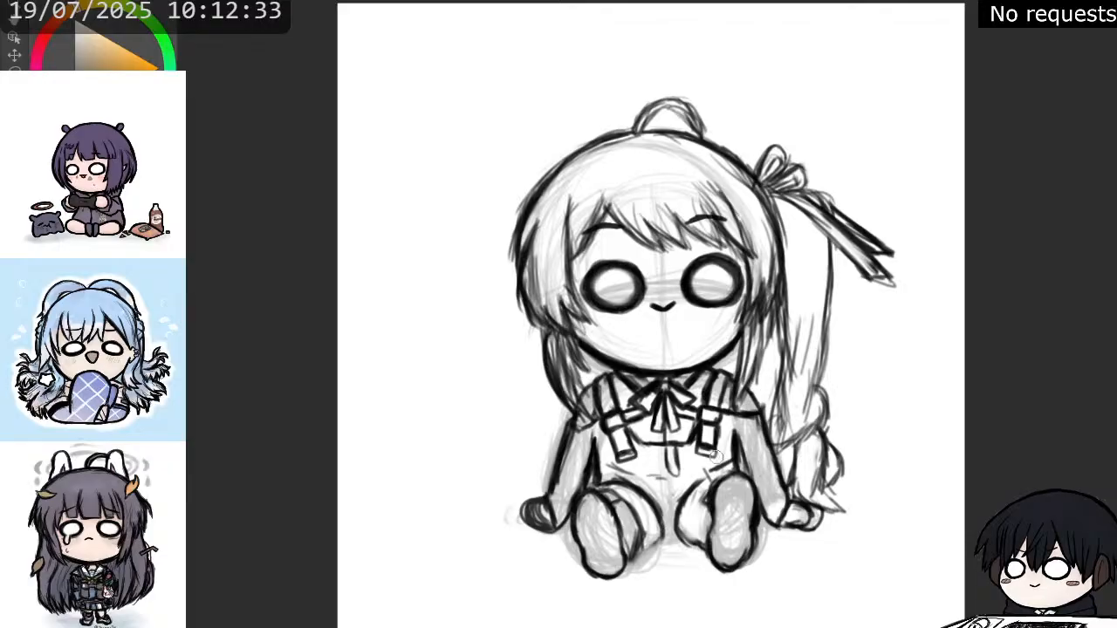
- Clean up the dark left hand into a rounded mitten shape and redraw the right hand to match
{"action": "key", "text": "e"}
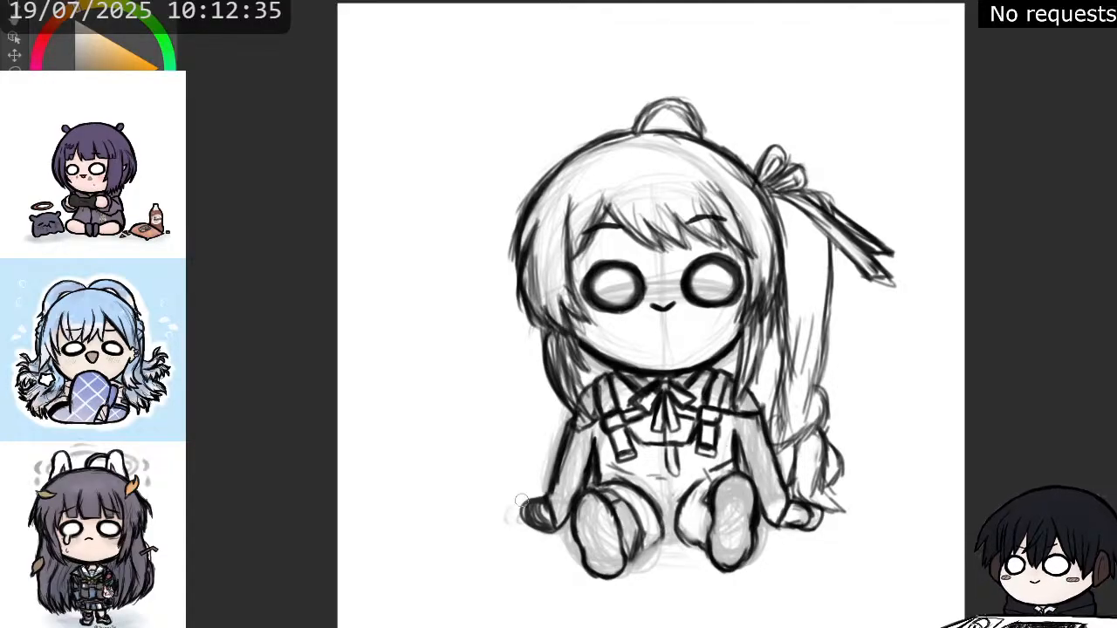
{"action": "mouse_move", "coordinate": [522, 515]}
{"action": "left_mouse_down"}
{"action": "mouse_move", "coordinate": [538, 515]}
{"action": "mouse_move", "coordinate": [532, 506]}
{"action": "mouse_move", "coordinate": [534, 520]}
{"action": "mouse_move", "coordinate": [510, 517]}
{"action": "mouse_move", "coordinate": [514, 503]}
{"action": "mouse_move", "coordinate": [536, 501]}
{"action": "mouse_move", "coordinate": [519, 513]}
{"action": "mouse_move", "coordinate": [520, 532]}
{"action": "mouse_move", "coordinate": [518, 511]}
{"action": "left_mouse_up"}
{"action": "key", "text": "e"}
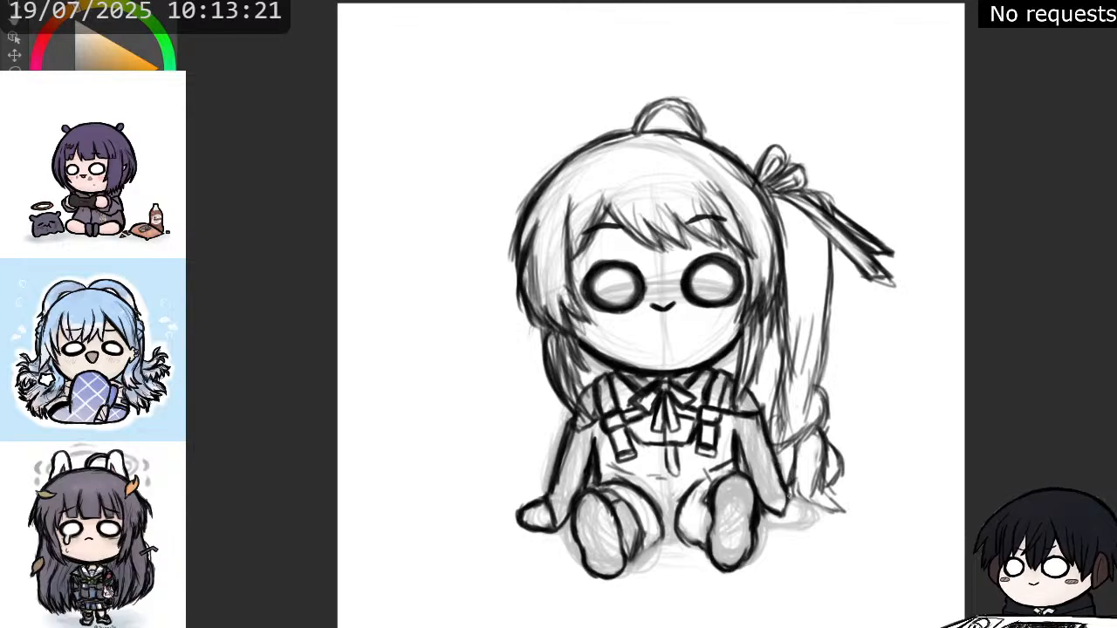
{"action": "mouse_move", "coordinate": [789, 494]}
{"action": "left_mouse_down"}
{"action": "mouse_move", "coordinate": [812, 503]}
{"action": "mouse_move", "coordinate": [803, 518]}
{"action": "mouse_move", "coordinate": [792, 515]}
{"action": "mouse_move", "coordinate": [811, 506]}
{"action": "mouse_move", "coordinate": [789, 488]}
{"action": "mouse_move", "coordinate": [811, 510]}
{"action": "mouse_move", "coordinate": [796, 514]}
{"action": "mouse_move", "coordinate": [812, 505]}
{"action": "mouse_move", "coordinate": [786, 491]}
{"action": "left_mouse_up"}
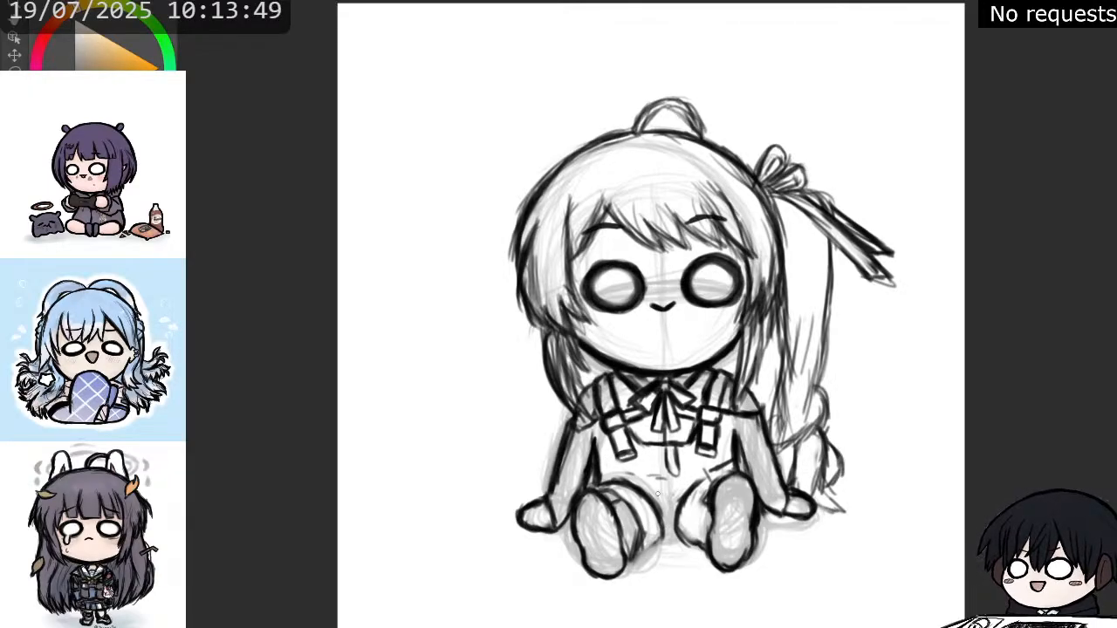
- Draw the shorts' centre panel and lower edge between the legs and refine the left shoe sole's outline
{"action": "mouse_move", "coordinate": [657, 491]}
{"action": "left_mouse_down"}
{"action": "mouse_move", "coordinate": [655, 490]}
{"action": "mouse_move", "coordinate": [677, 503]}
{"action": "mouse_move", "coordinate": [665, 490]}
{"action": "mouse_move", "coordinate": [675, 536]}
{"action": "mouse_move", "coordinate": [634, 494]}
{"action": "mouse_move", "coordinate": [654, 500]}
{"action": "mouse_move", "coordinate": [664, 535]}
{"action": "mouse_move", "coordinate": [669, 524]}
{"action": "mouse_move", "coordinate": [638, 555]}
{"action": "left_mouse_up"}
{"action": "left_click_drag", "start_coordinate": [609, 506], "coordinate": [612, 520]}
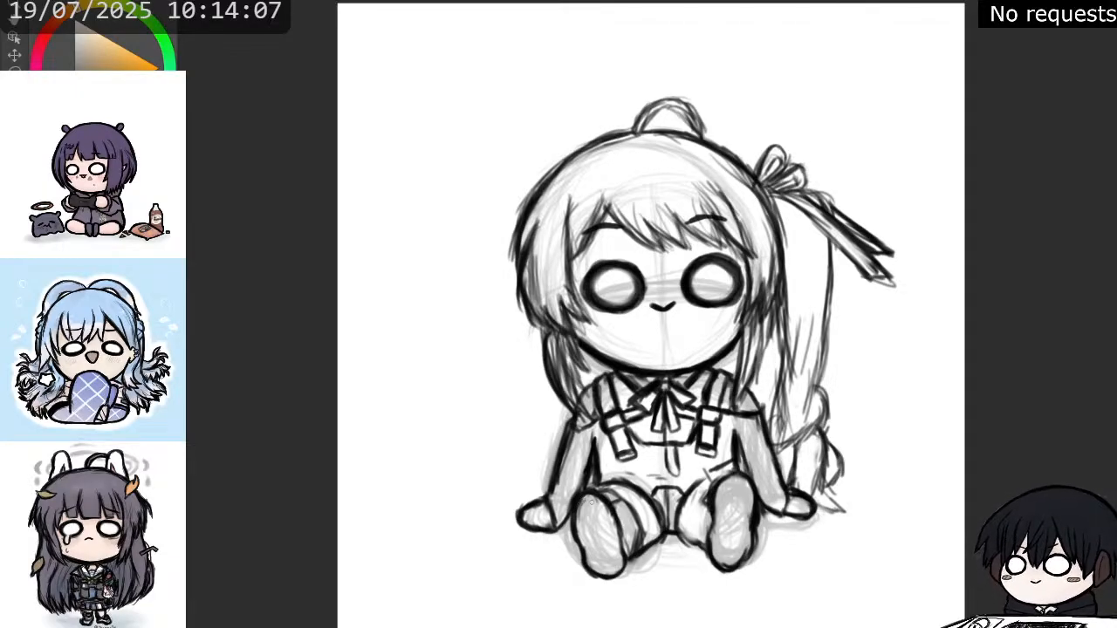
{"action": "mouse_move", "coordinate": [577, 534]}
{"action": "left_mouse_down"}
{"action": "mouse_move", "coordinate": [606, 571]}
{"action": "mouse_move", "coordinate": [633, 569]}
{"action": "left_mouse_up"}
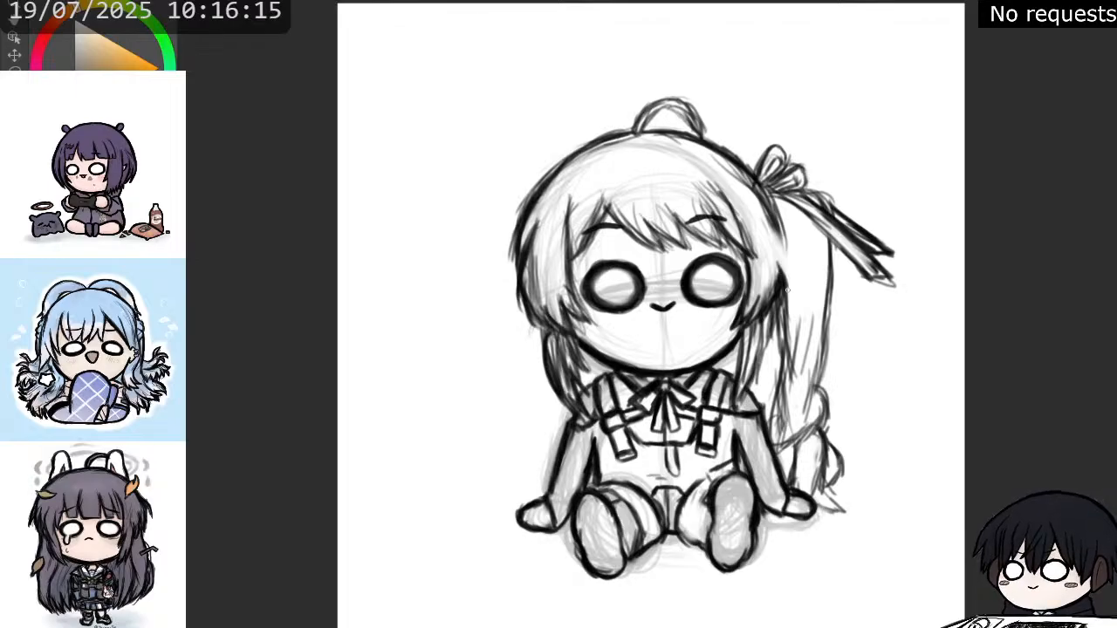
- Redraw the right side of the hair as a rounder outer edge running from below the ribbon towards the cheek
{"action": "left_click_drag", "start_coordinate": [775, 203], "coordinate": [787, 281]}
{"action": "left_click_drag", "start_coordinate": [786, 258], "coordinate": [787, 289]}
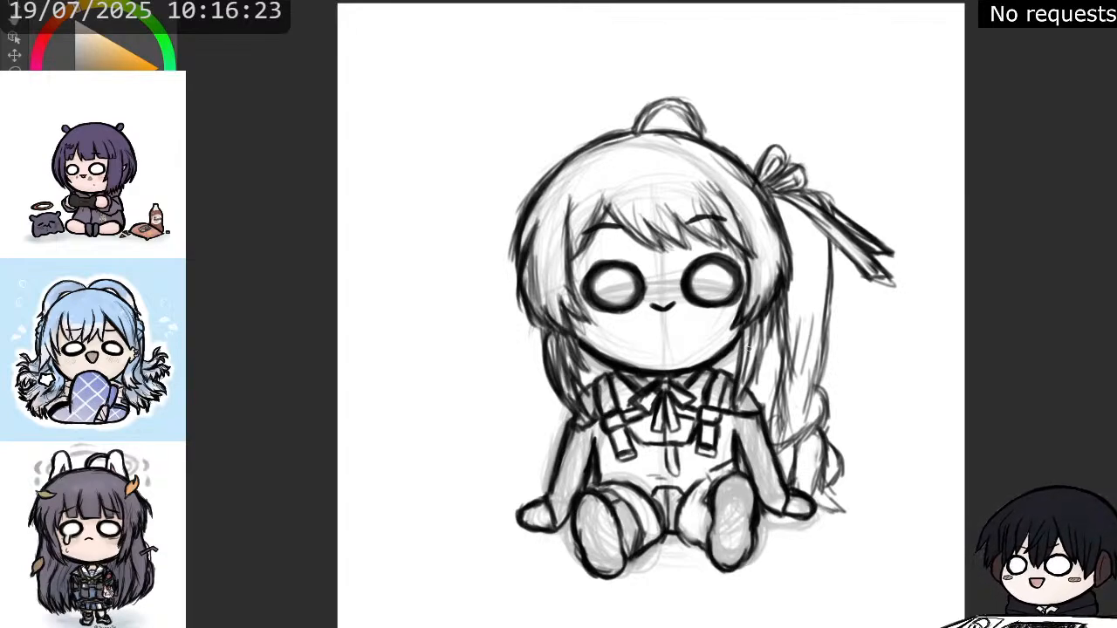
- Darken the hair beside the right cheek and the ribbon bow, and lighten the sketchy filling inside the ribbon tails
{"action": "mouse_move", "coordinate": [740, 340]}
{"action": "left_mouse_down"}
{"action": "mouse_move", "coordinate": [737, 402]}
{"action": "mouse_move", "coordinate": [782, 297]}
{"action": "left_mouse_up"}
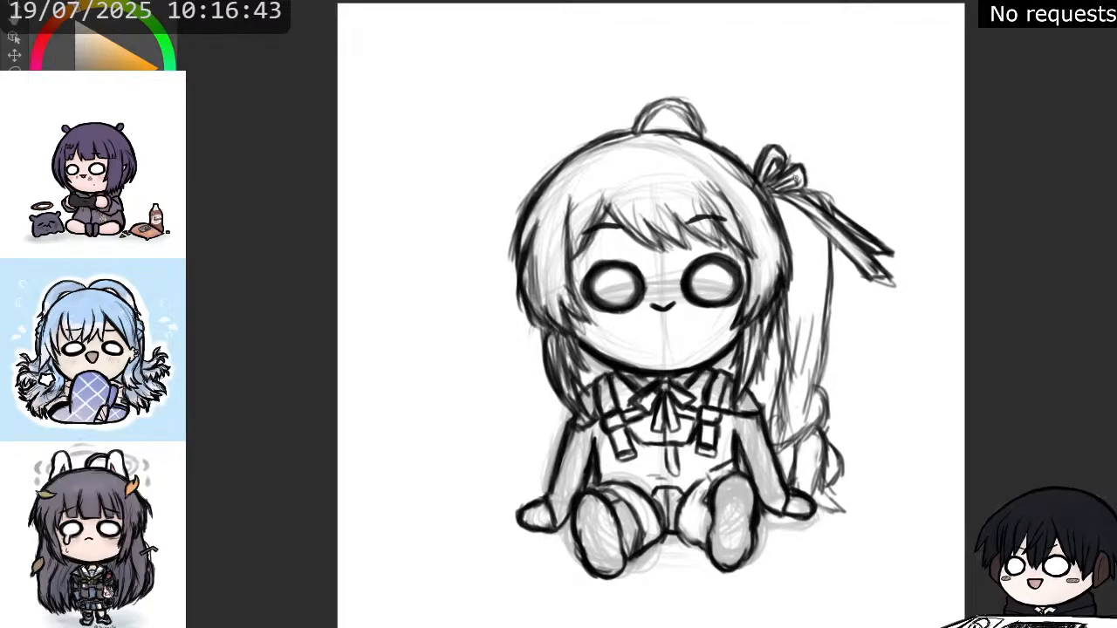
{"action": "mouse_move", "coordinate": [794, 176]}
{"action": "left_mouse_down"}
{"action": "mouse_move", "coordinate": [784, 198]}
{"action": "mouse_move", "coordinate": [802, 189]}
{"action": "mouse_move", "coordinate": [826, 202]}
{"action": "left_mouse_up"}
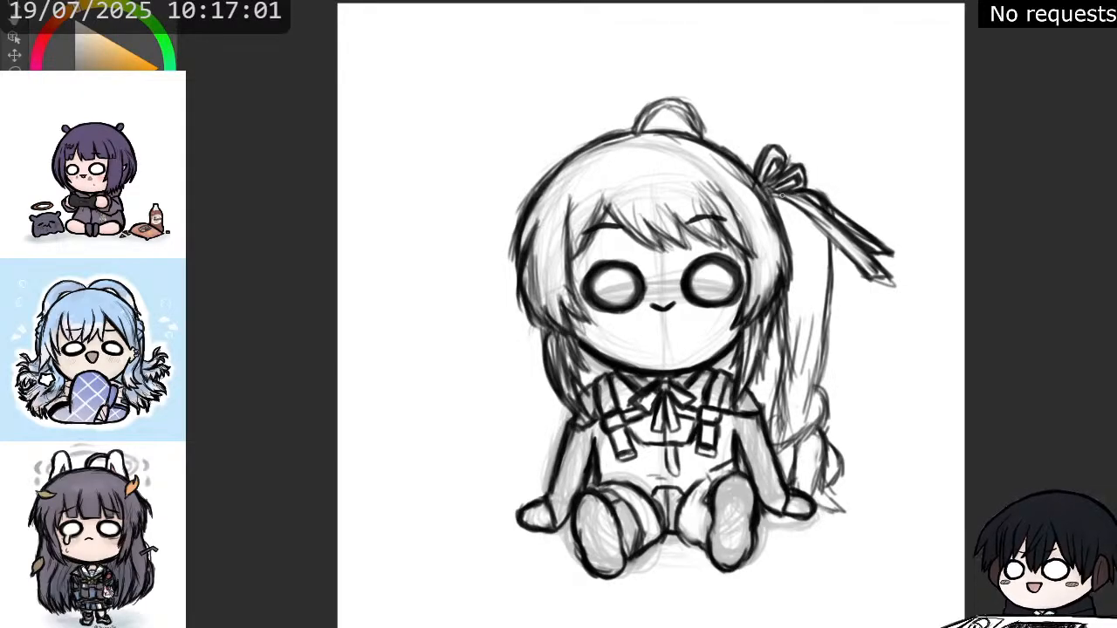
{"action": "mouse_move", "coordinate": [781, 194]}
{"action": "left_mouse_down"}
{"action": "mouse_move", "coordinate": [824, 209]}
{"action": "mouse_move", "coordinate": [889, 281]}
{"action": "left_mouse_up"}
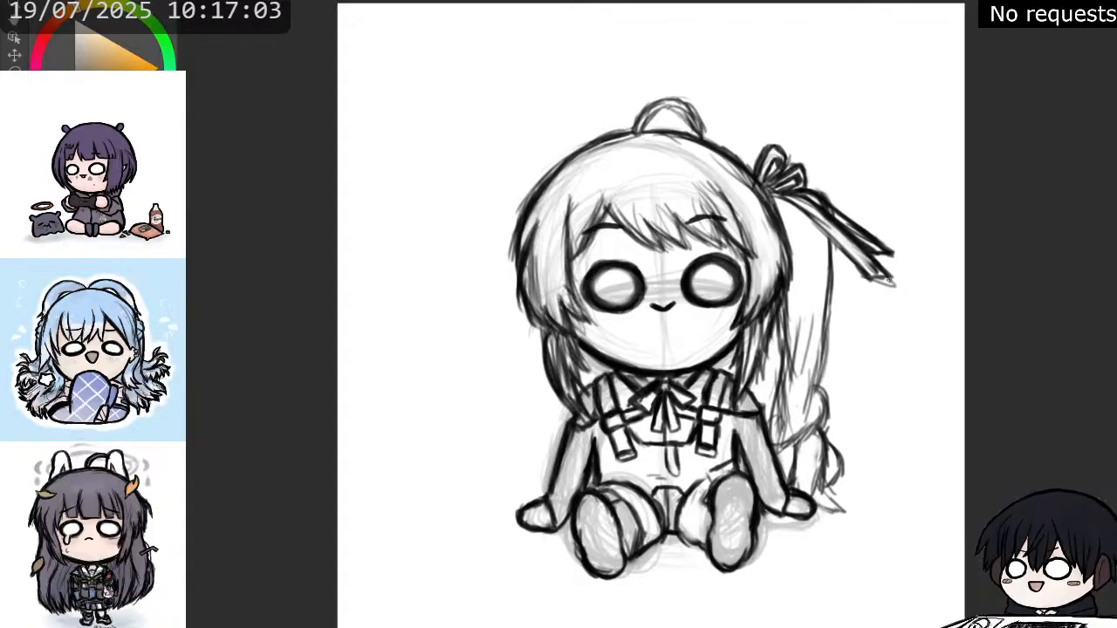
{"action": "left_click_drag", "start_coordinate": [807, 208], "coordinate": [863, 265]}
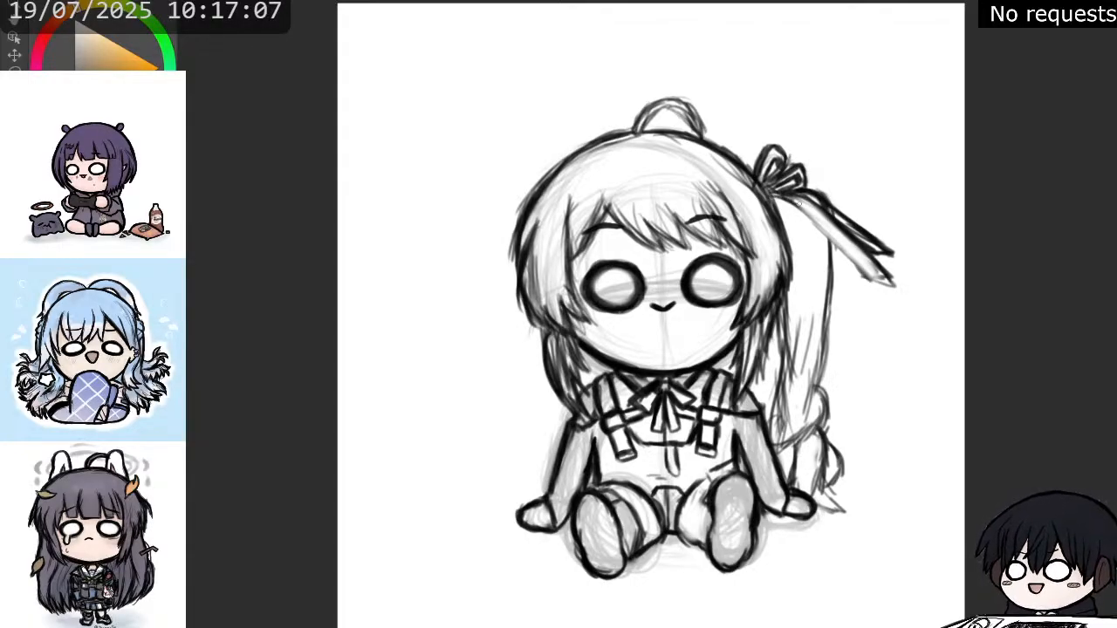
- Redraw the edges and notched ends of the two ribbon tails with clean dark lines and erase stray strokes between them
{"action": "left_click_drag", "start_coordinate": [777, 197], "coordinate": [859, 267]}
{"action": "mouse_move", "coordinate": [815, 229]}
{"action": "left_mouse_down"}
{"action": "mouse_move", "coordinate": [870, 279]}
{"action": "mouse_move", "coordinate": [889, 281]}
{"action": "left_mouse_up"}
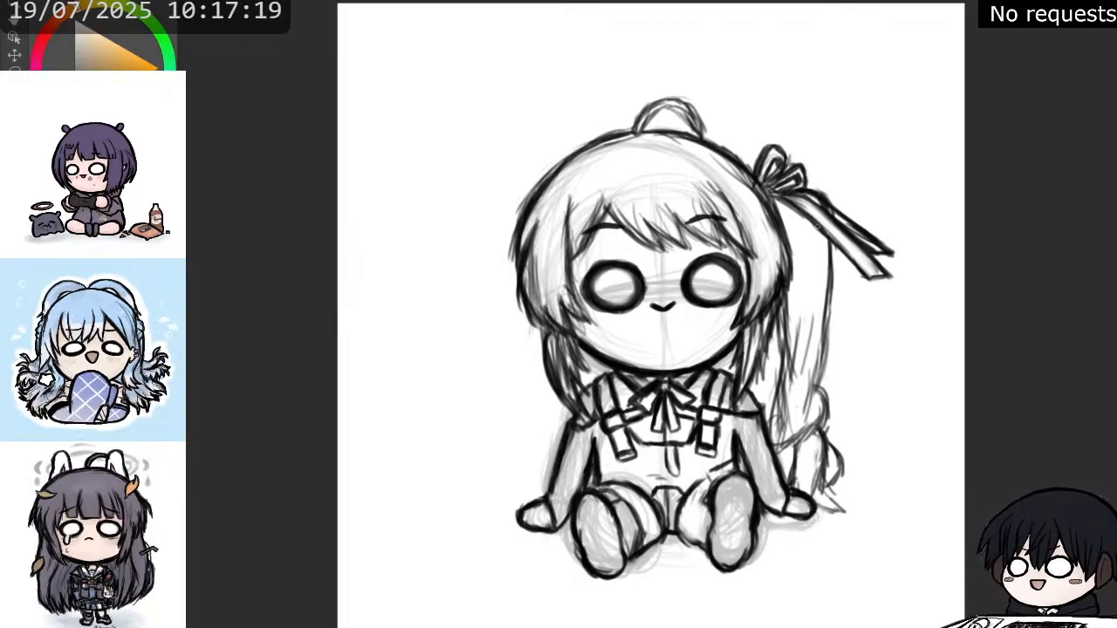
{"action": "left_click_drag", "start_coordinate": [826, 232], "coordinate": [880, 277]}
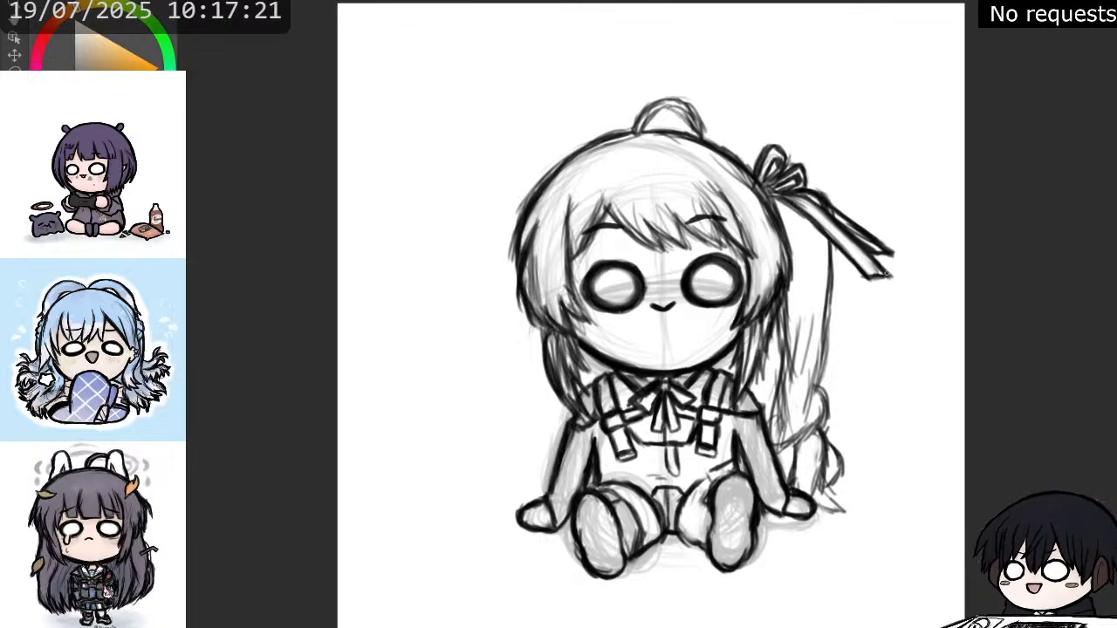
{"action": "mouse_move", "coordinate": [862, 234]}
{"action": "left_mouse_down"}
{"action": "mouse_move", "coordinate": [877, 271]}
{"action": "mouse_move", "coordinate": [870, 223]}
{"action": "mouse_move", "coordinate": [866, 266]}
{"action": "mouse_move", "coordinate": [859, 250]}
{"action": "mouse_move", "coordinate": [887, 276]}
{"action": "mouse_move", "coordinate": [848, 236]}
{"action": "left_mouse_up"}
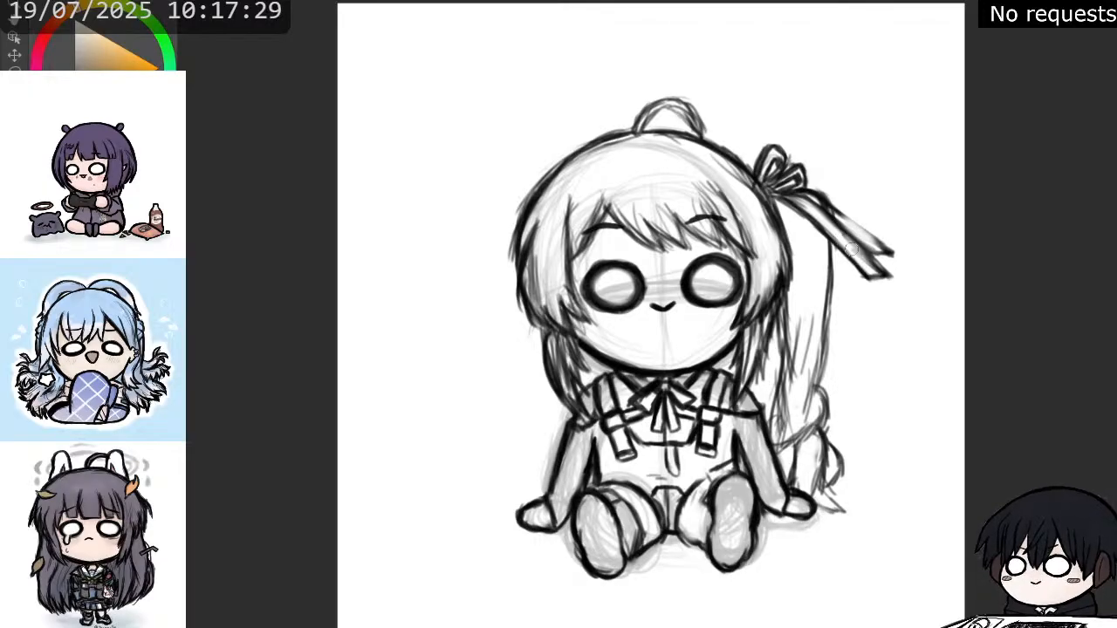
{"action": "left_click_drag", "start_coordinate": [841, 236], "coordinate": [890, 277]}
{"action": "mouse_move", "coordinate": [829, 209]}
{"action": "left_mouse_down"}
{"action": "mouse_move", "coordinate": [860, 233]}
{"action": "mouse_move", "coordinate": [822, 203]}
{"action": "mouse_move", "coordinate": [892, 257]}
{"action": "left_mouse_up"}
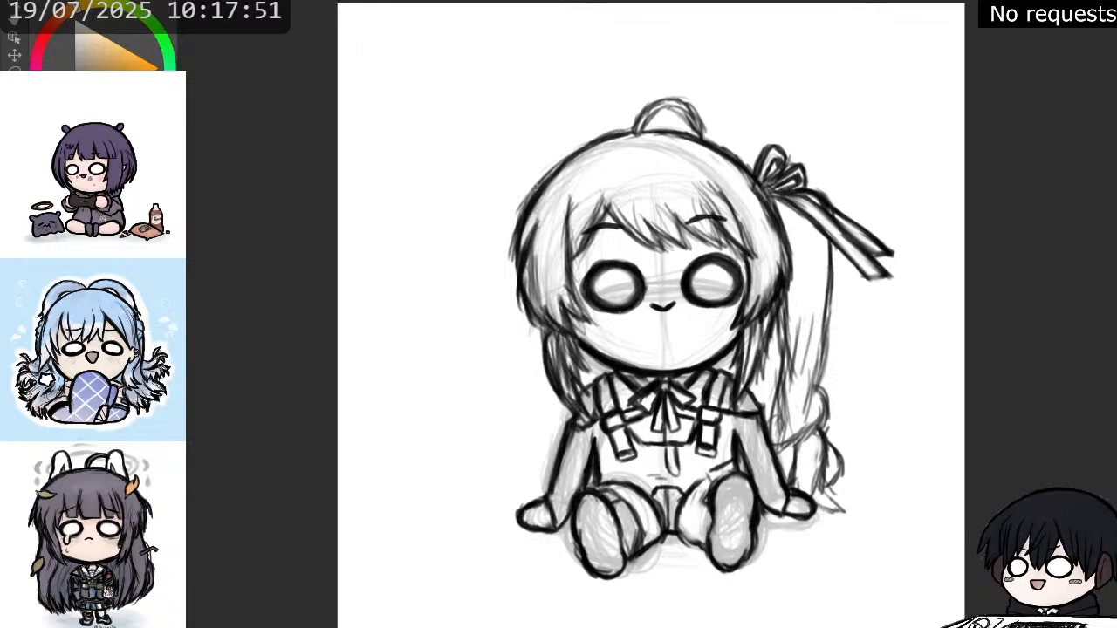
- Thicken the upper-left head outline and redraw the long ponytail edges beside the face with bold dark lines
{"action": "mouse_move", "coordinate": [525, 205]}
{"action": "left_mouse_down"}
{"action": "mouse_move", "coordinate": [539, 180]}
{"action": "mouse_move", "coordinate": [604, 140]}
{"action": "left_mouse_up"}
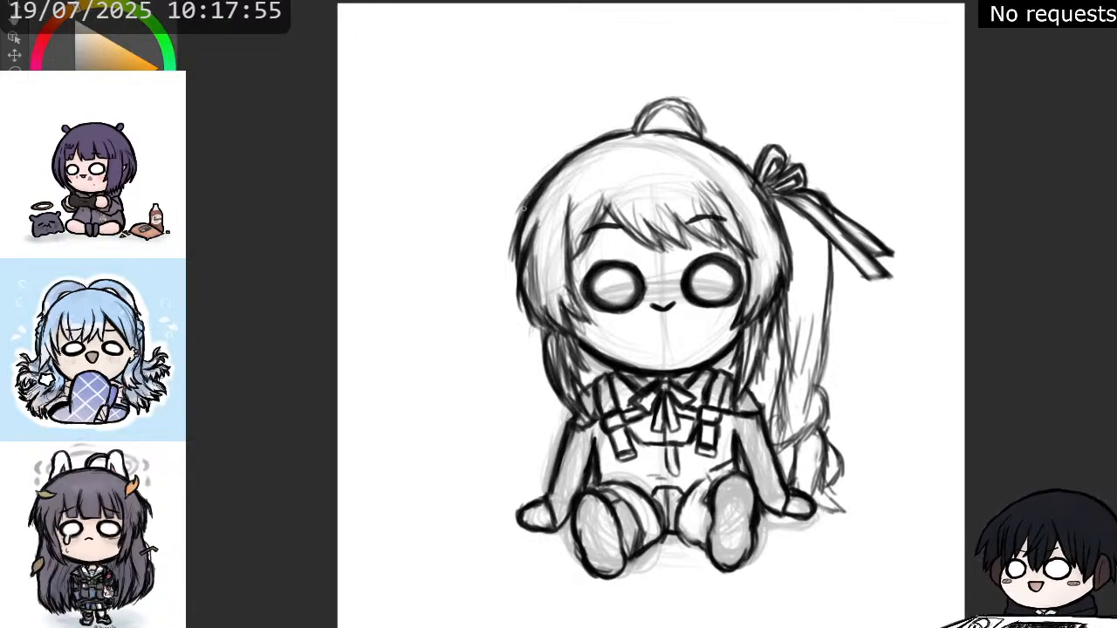
{"action": "mouse_move", "coordinate": [523, 211]}
{"action": "left_mouse_down"}
{"action": "mouse_move", "coordinate": [515, 273]}
{"action": "mouse_move", "coordinate": [534, 225]}
{"action": "left_mouse_up"}
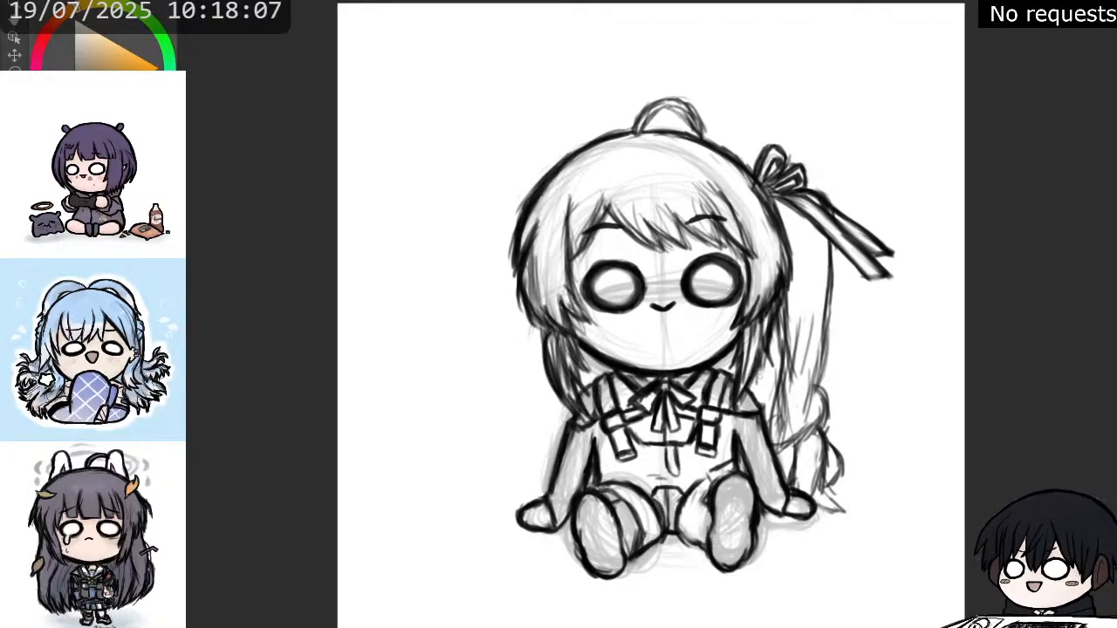
{"action": "left_click_drag", "start_coordinate": [766, 365], "coordinate": [768, 323]}
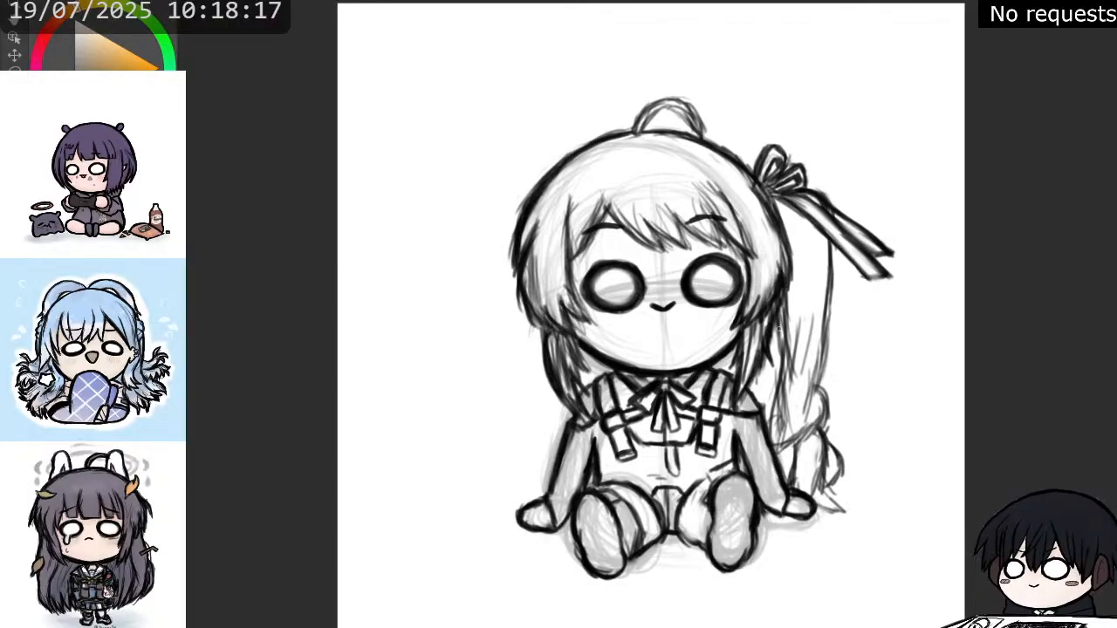
{"action": "left_click_drag", "start_coordinate": [783, 303], "coordinate": [773, 427]}
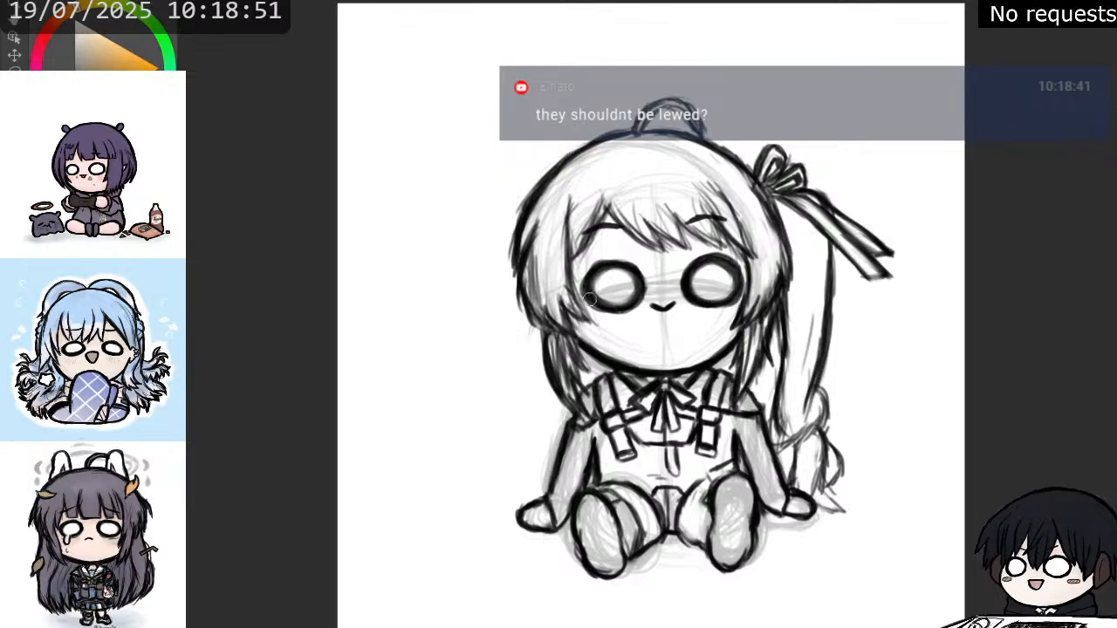
- Darken the tips of the left side lock and bangs, and thicken the outline of the small hair loop atop the head
{"action": "left_click_drag", "start_coordinate": [565, 304], "coordinate": [590, 325]}
{"action": "mouse_move", "coordinate": [576, 303]}
{"action": "left_mouse_down"}
{"action": "mouse_move", "coordinate": [565, 223]}
{"action": "mouse_move", "coordinate": [574, 199]}
{"action": "mouse_move", "coordinate": [568, 216]}
{"action": "mouse_move", "coordinate": [574, 201]}
{"action": "mouse_move", "coordinate": [688, 248]}
{"action": "mouse_move", "coordinate": [678, 222]}
{"action": "mouse_move", "coordinate": [728, 253]}
{"action": "left_mouse_up"}
{"action": "left_click_drag", "start_coordinate": [709, 212], "coordinate": [725, 241]}
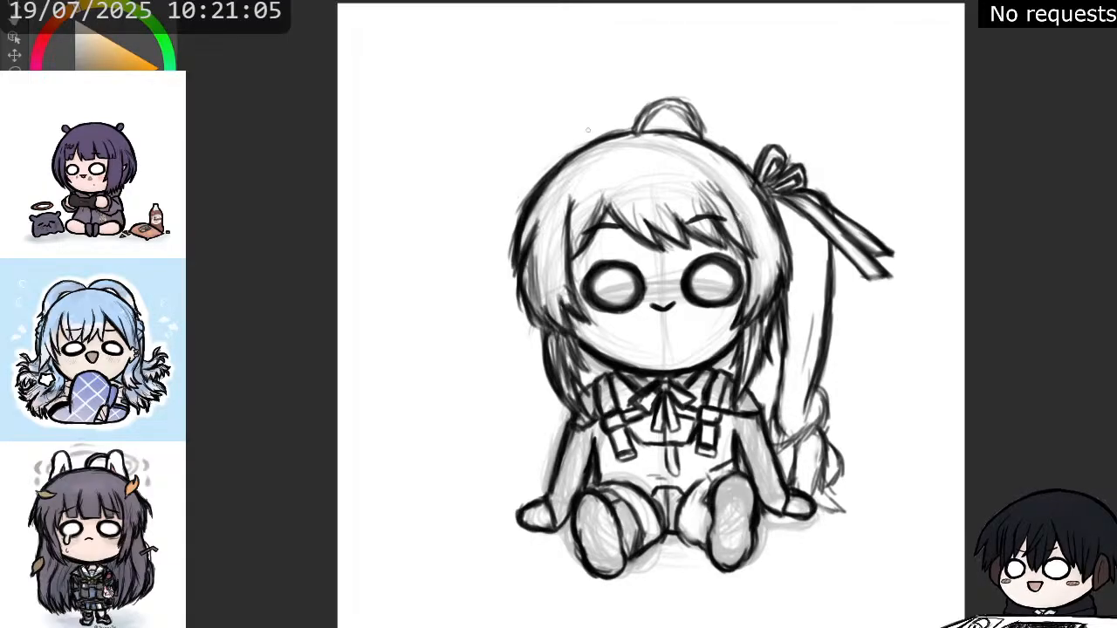
{"action": "mouse_move", "coordinate": [656, 127]}
{"action": "left_mouse_down"}
{"action": "mouse_move", "coordinate": [651, 112]}
{"action": "mouse_move", "coordinate": [671, 103]}
{"action": "mouse_move", "coordinate": [694, 127]}
{"action": "mouse_move", "coordinate": [695, 116]}
{"action": "mouse_move", "coordinate": [663, 100]}
{"action": "mouse_move", "coordinate": [634, 131]}
{"action": "mouse_move", "coordinate": [651, 109]}
{"action": "left_mouse_up"}
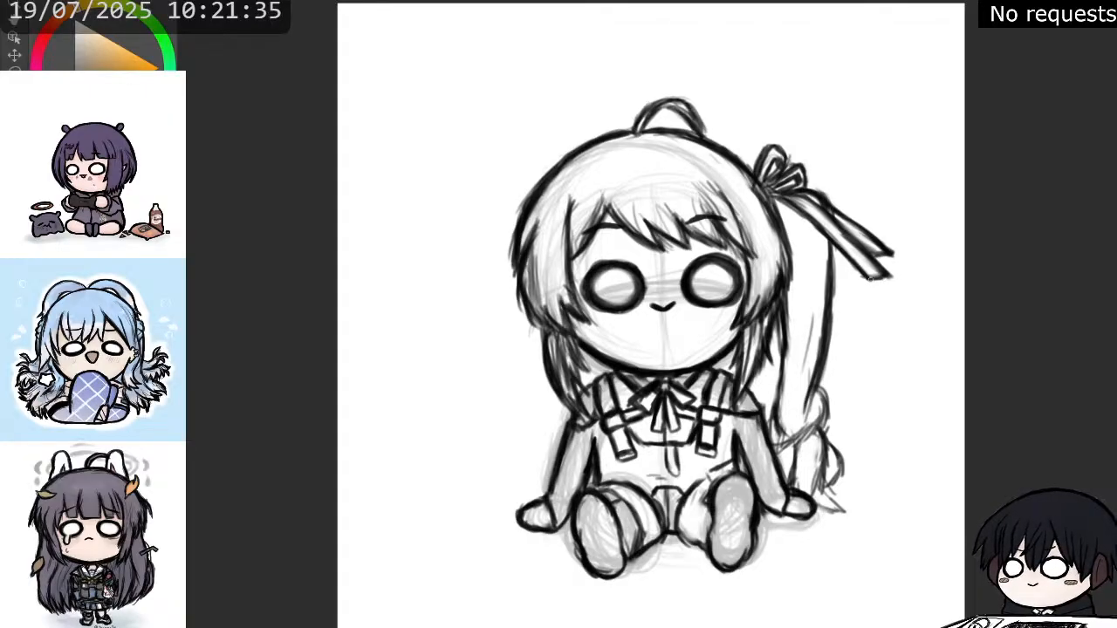
- Tidy the lower ribbon tail's end and redraw the tied, curled section near the bottom of the ponytail
{"action": "left_click_drag", "start_coordinate": [870, 278], "coordinate": [890, 279]}
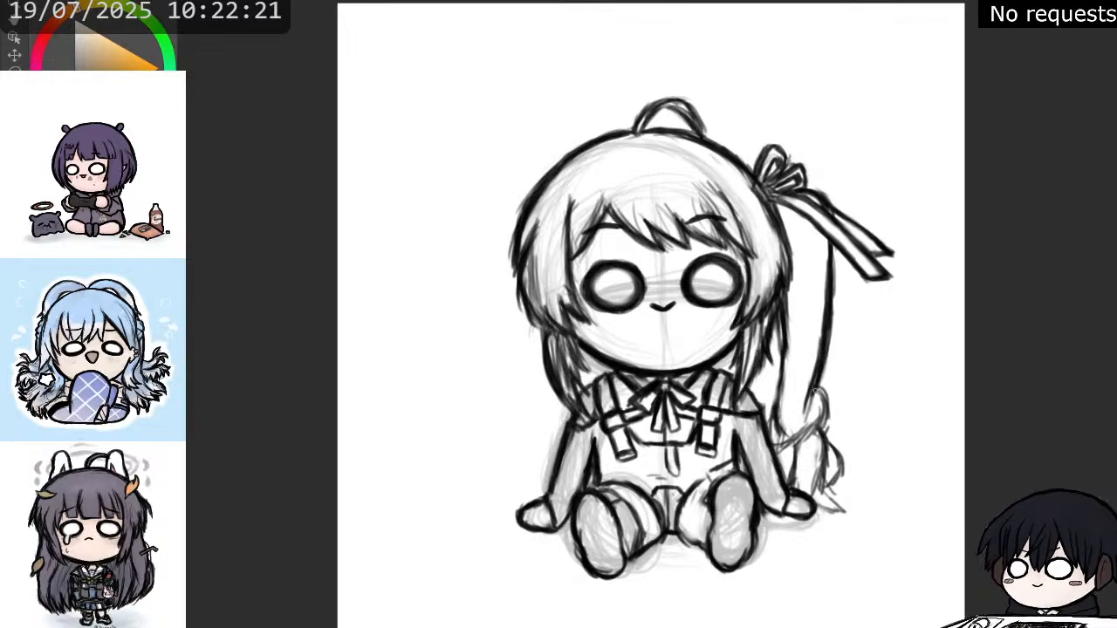
{"action": "mouse_move", "coordinate": [815, 388]}
{"action": "left_mouse_down"}
{"action": "mouse_move", "coordinate": [808, 419]}
{"action": "mouse_move", "coordinate": [822, 404]}
{"action": "mouse_move", "coordinate": [827, 421]}
{"action": "mouse_move", "coordinate": [791, 446]}
{"action": "left_mouse_up"}
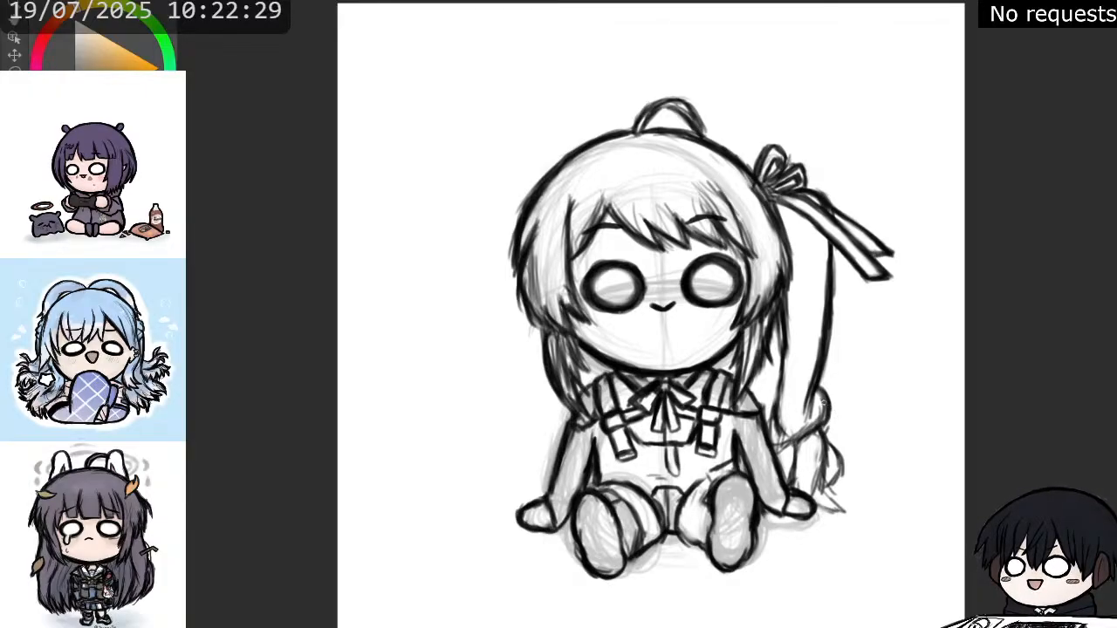
{"action": "mouse_move", "coordinate": [825, 415]}
{"action": "left_mouse_down"}
{"action": "mouse_move", "coordinate": [834, 431]}
{"action": "mouse_move", "coordinate": [828, 398]}
{"action": "mouse_move", "coordinate": [831, 407]}
{"action": "left_mouse_up"}
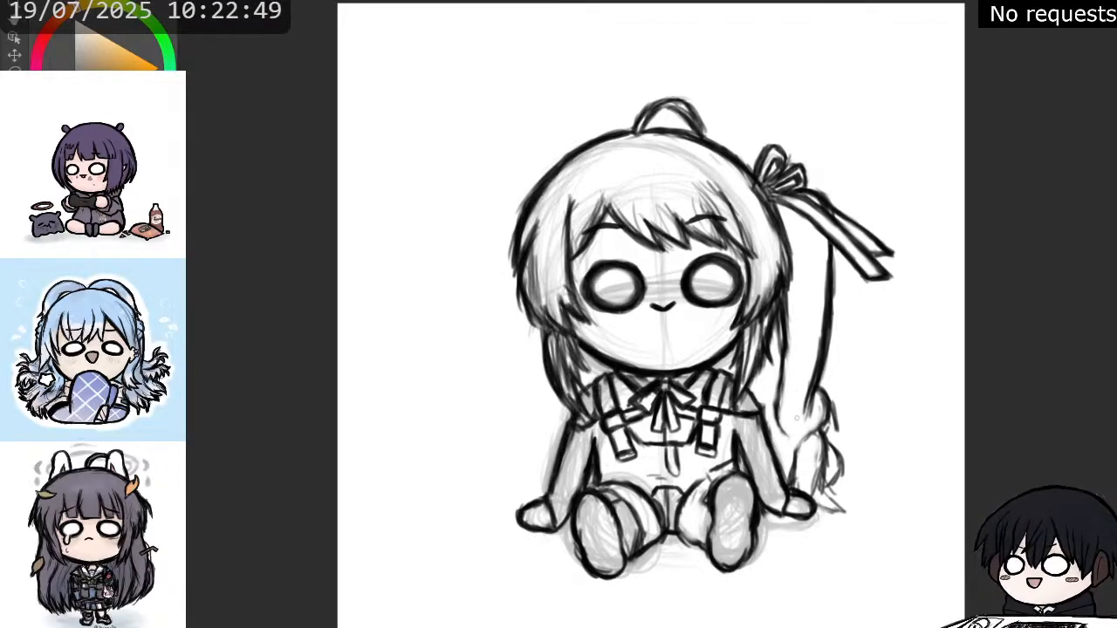
{"action": "left_click_drag", "start_coordinate": [819, 443], "coordinate": [814, 432]}
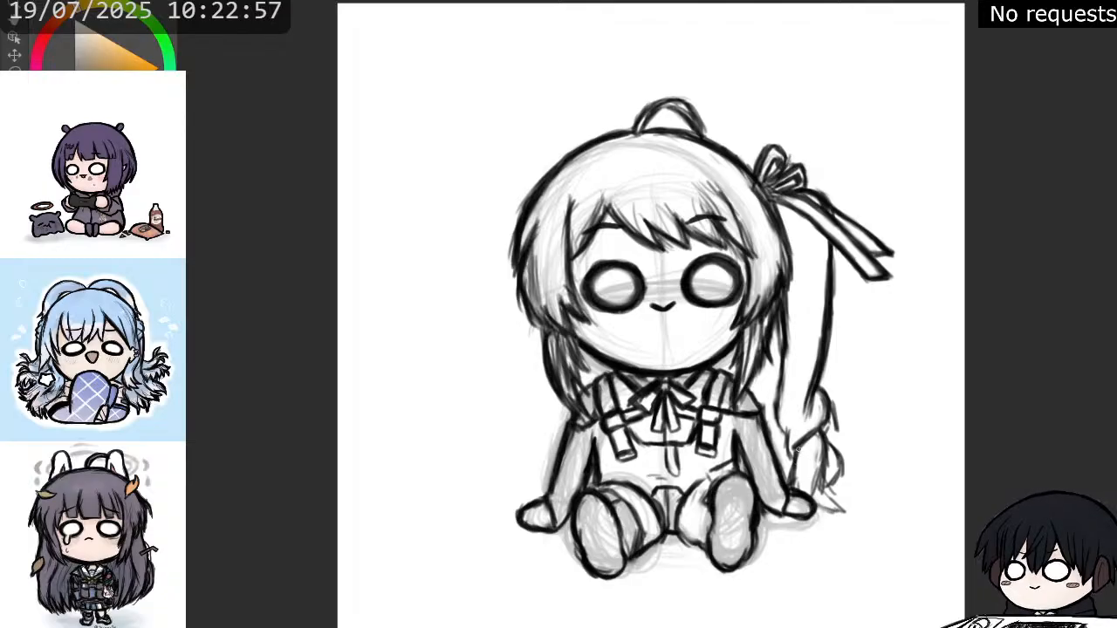
{"action": "left_click_drag", "start_coordinate": [798, 449], "coordinate": [787, 440]}
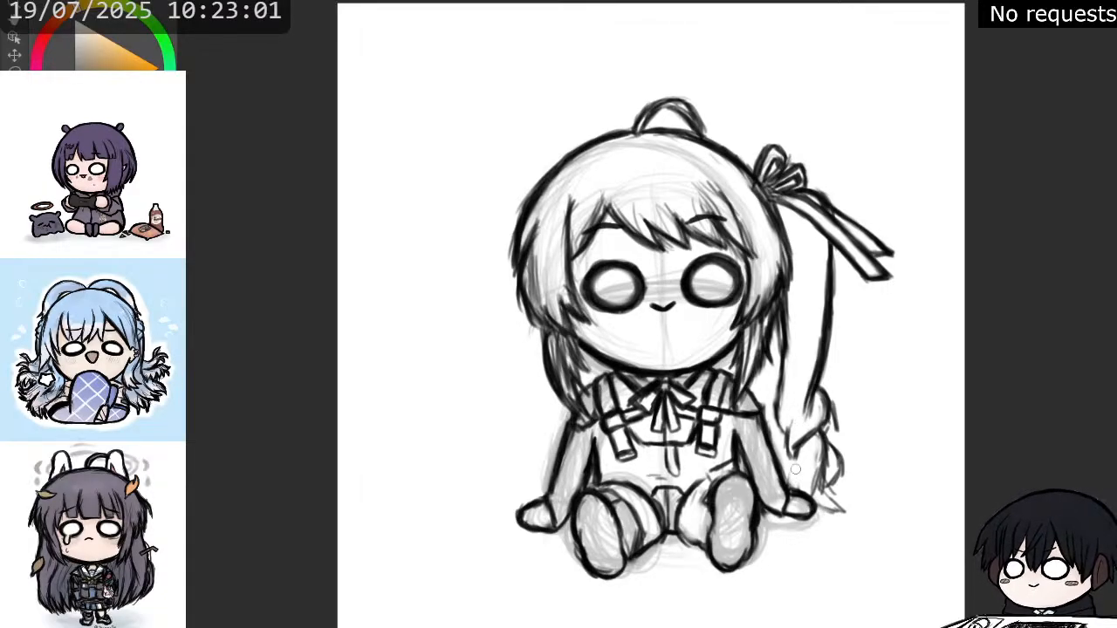
- Erase the rough tip of the ponytail and redraw it as a wavy, pointed tuft below the tie
{"action": "mouse_move", "coordinate": [817, 485]}
{"action": "left_mouse_down"}
{"action": "mouse_move", "coordinate": [830, 501]}
{"action": "mouse_move", "coordinate": [830, 429]}
{"action": "mouse_move", "coordinate": [814, 494]}
{"action": "mouse_move", "coordinate": [825, 512]}
{"action": "mouse_move", "coordinate": [840, 503]}
{"action": "left_mouse_up"}
{"action": "key", "text": "e"}
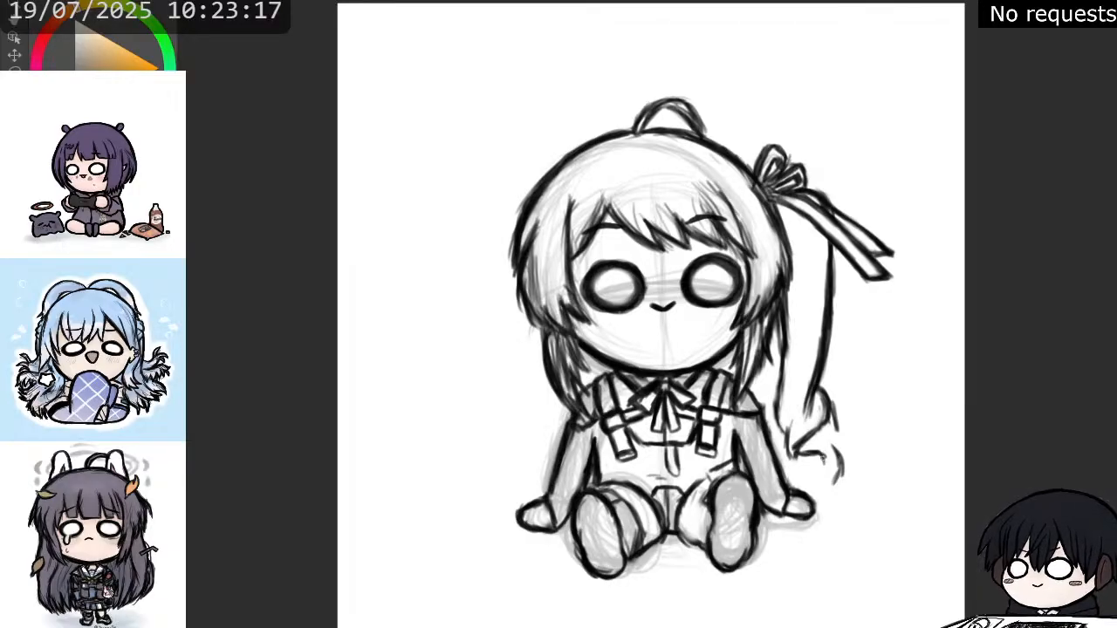
{"action": "mouse_move", "coordinate": [824, 454]}
{"action": "left_mouse_down"}
{"action": "mouse_move", "coordinate": [840, 522]}
{"action": "mouse_move", "coordinate": [834, 448]}
{"action": "mouse_move", "coordinate": [817, 429]}
{"action": "mouse_move", "coordinate": [839, 495]}
{"action": "left_mouse_up"}
{"action": "mouse_move", "coordinate": [790, 462]}
{"action": "left_mouse_down"}
{"action": "mouse_move", "coordinate": [827, 468]}
{"action": "mouse_move", "coordinate": [826, 485]}
{"action": "mouse_move", "coordinate": [822, 464]}
{"action": "left_mouse_up"}
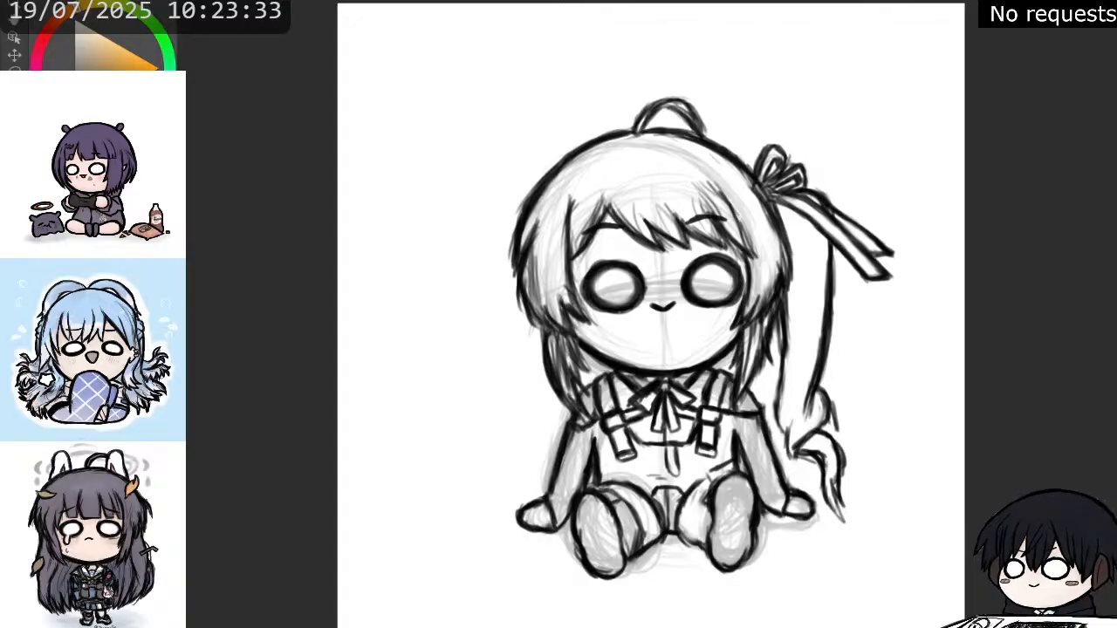
{"action": "mouse_move", "coordinate": [819, 452]}
{"action": "left_mouse_down"}
{"action": "mouse_move", "coordinate": [813, 509]}
{"action": "mouse_move", "coordinate": [829, 522]}
{"action": "mouse_move", "coordinate": [813, 508]}
{"action": "mouse_move", "coordinate": [820, 479]}
{"action": "left_mouse_up"}
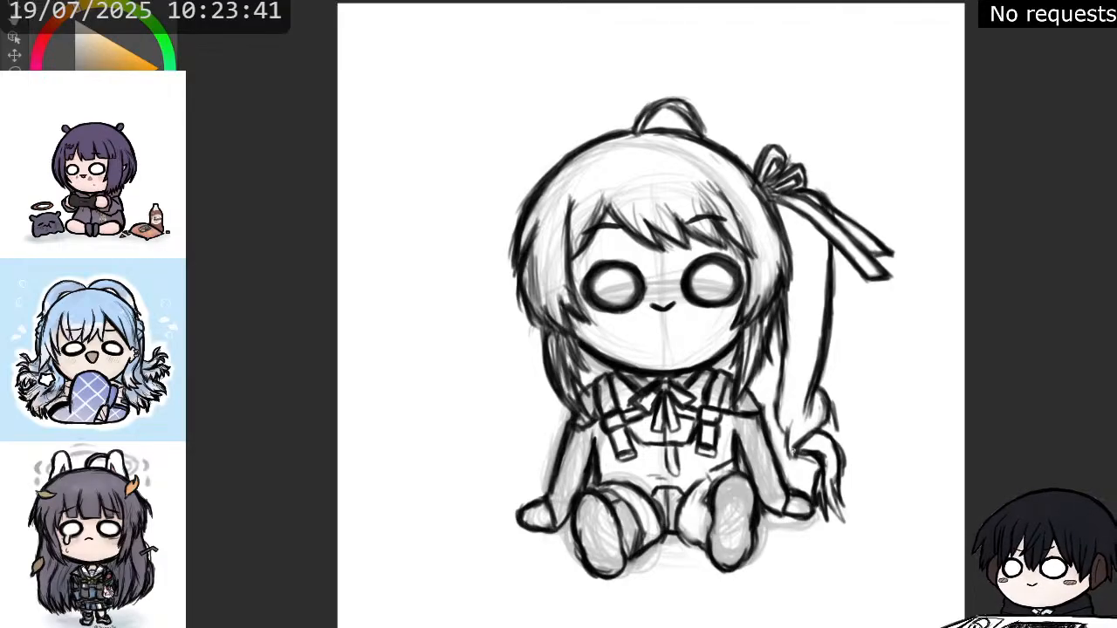
- Firm up the ponytail's inner edge and its curl above the tip, leaving the grey construction sketch hidden
{"action": "left_click_drag", "start_coordinate": [786, 440], "coordinate": [803, 466]}
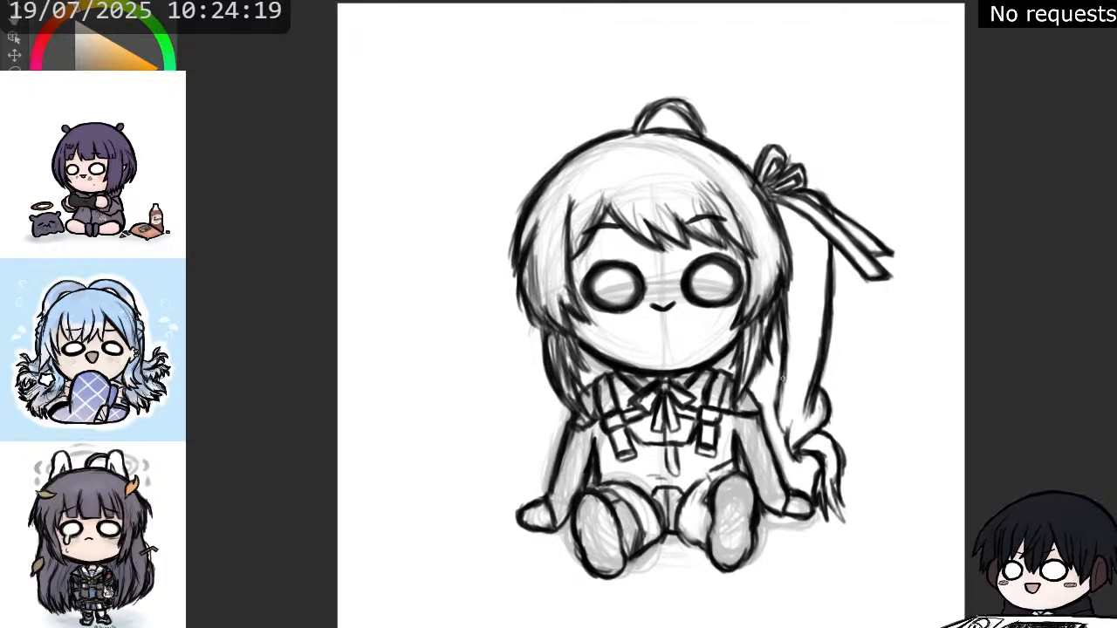
{"action": "left_click_drag", "start_coordinate": [779, 402], "coordinate": [788, 436]}
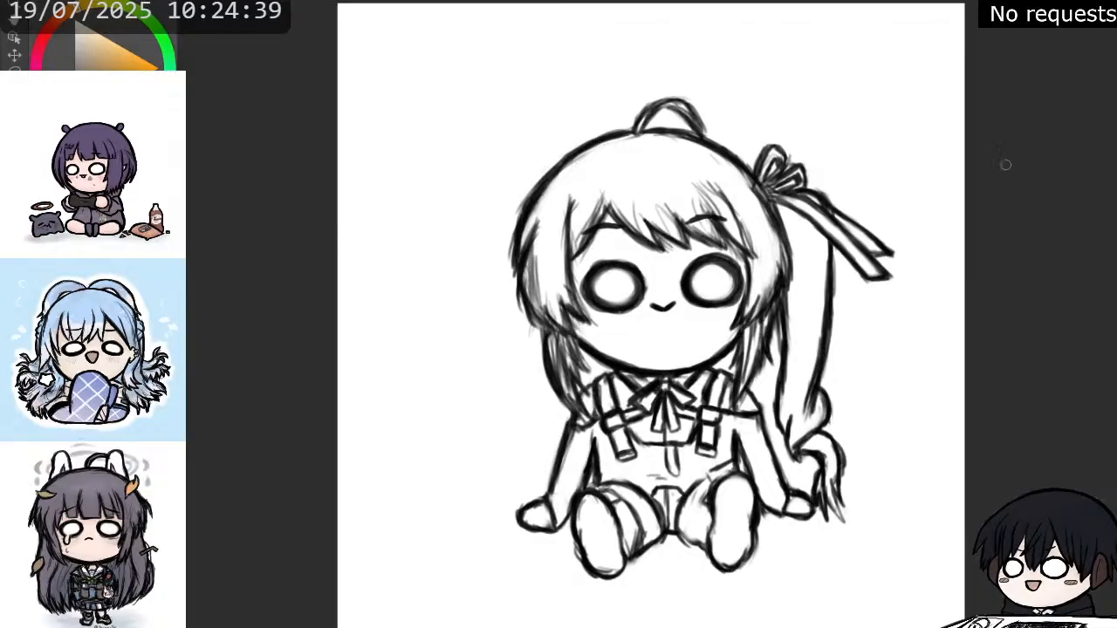
{"action": "scroll", "coordinate": [427, 340], "scroll_direction": "up", "scroll_amount": 1}
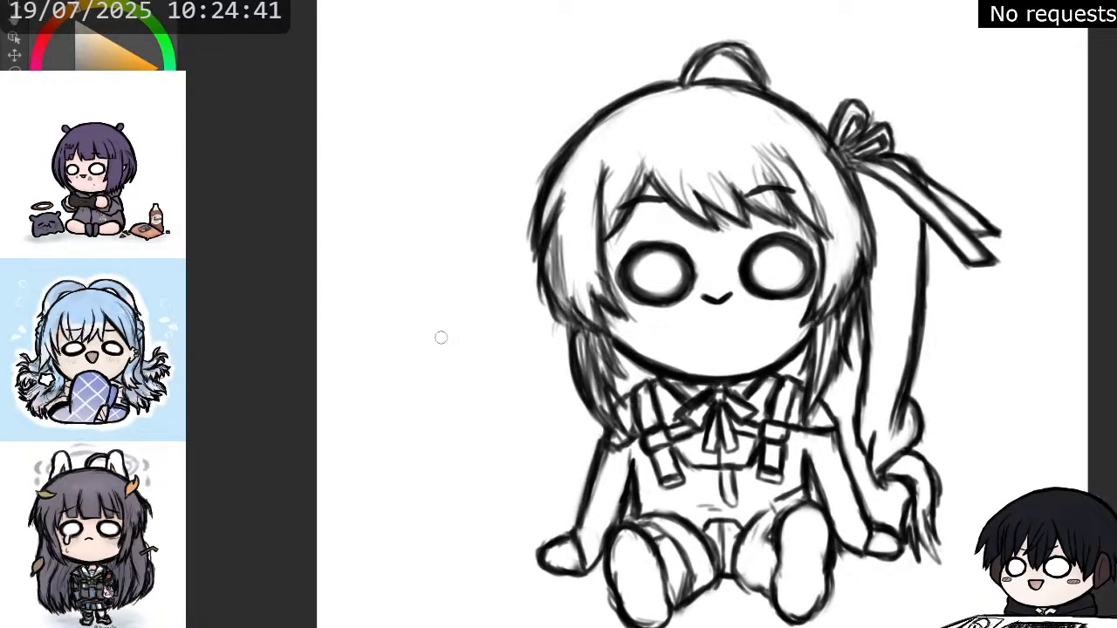
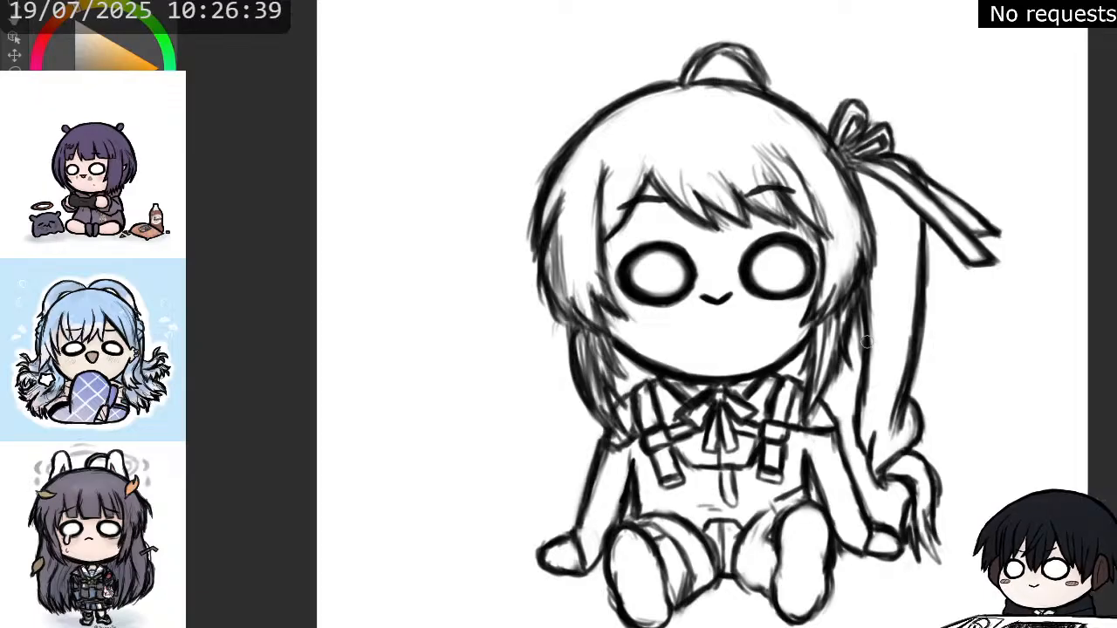
{"action": "left_click_drag", "start_coordinate": [913, 428], "coordinate": [900, 450]}
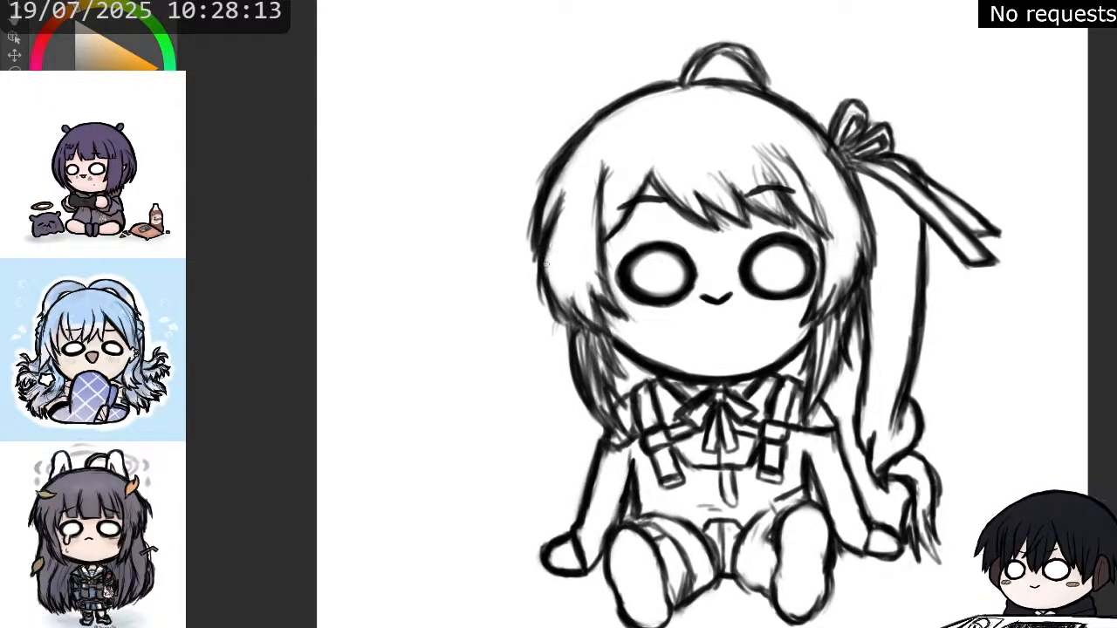
- Refine the left side lock's outline and pointed ends, and darken the adjoining parting and peak of the bangs
{"action": "mouse_move", "coordinate": [538, 284]}
{"action": "left_mouse_down"}
{"action": "mouse_move", "coordinate": [554, 327]}
{"action": "mouse_move", "coordinate": [546, 299]}
{"action": "mouse_move", "coordinate": [559, 321]}
{"action": "mouse_move", "coordinate": [555, 305]}
{"action": "mouse_move", "coordinate": [587, 328]}
{"action": "mouse_move", "coordinate": [572, 298]}
{"action": "mouse_move", "coordinate": [604, 339]}
{"action": "left_mouse_up"}
{"action": "left_click_drag", "start_coordinate": [592, 285], "coordinate": [624, 319]}
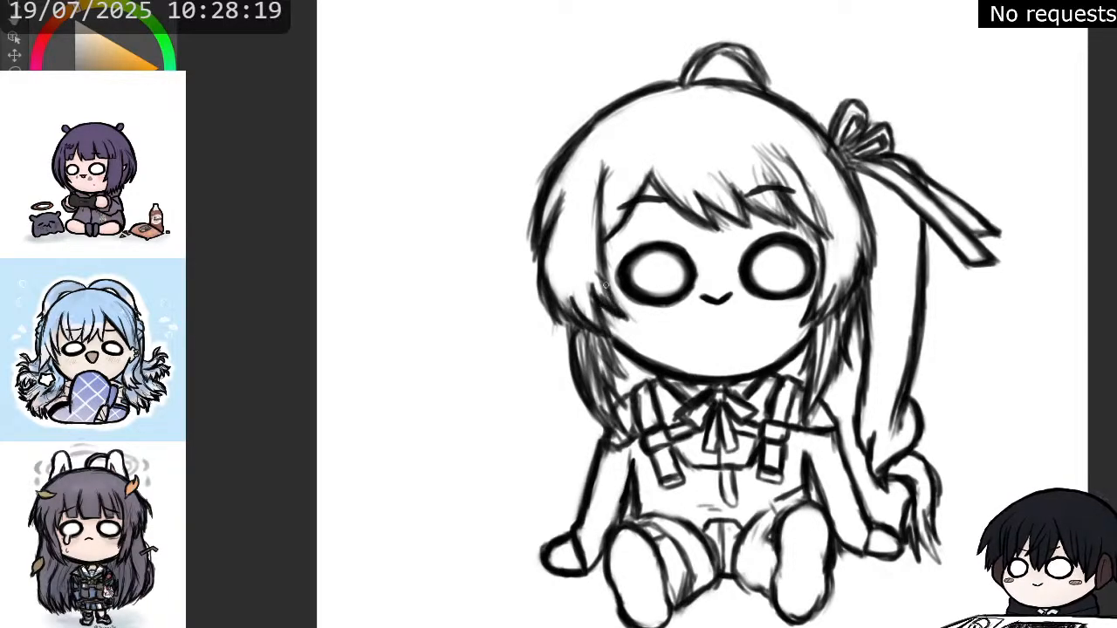
{"action": "mouse_move", "coordinate": [600, 231]}
{"action": "left_mouse_down"}
{"action": "mouse_move", "coordinate": [600, 248]}
{"action": "mouse_move", "coordinate": [604, 171]}
{"action": "left_mouse_up"}
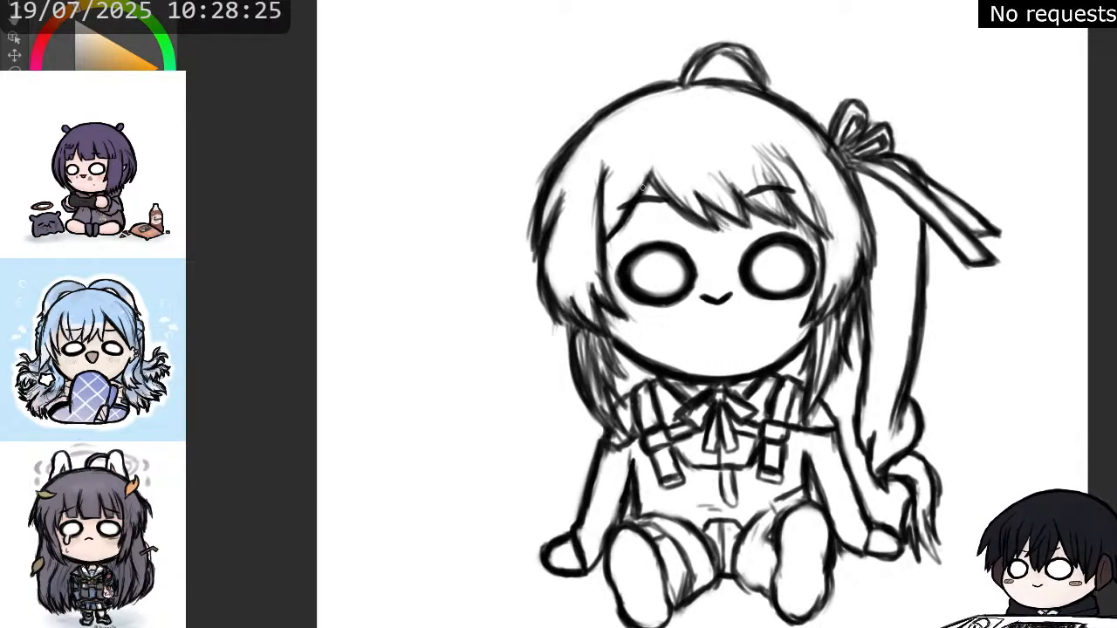
{"action": "left_click_drag", "start_coordinate": [643, 186], "coordinate": [657, 171]}
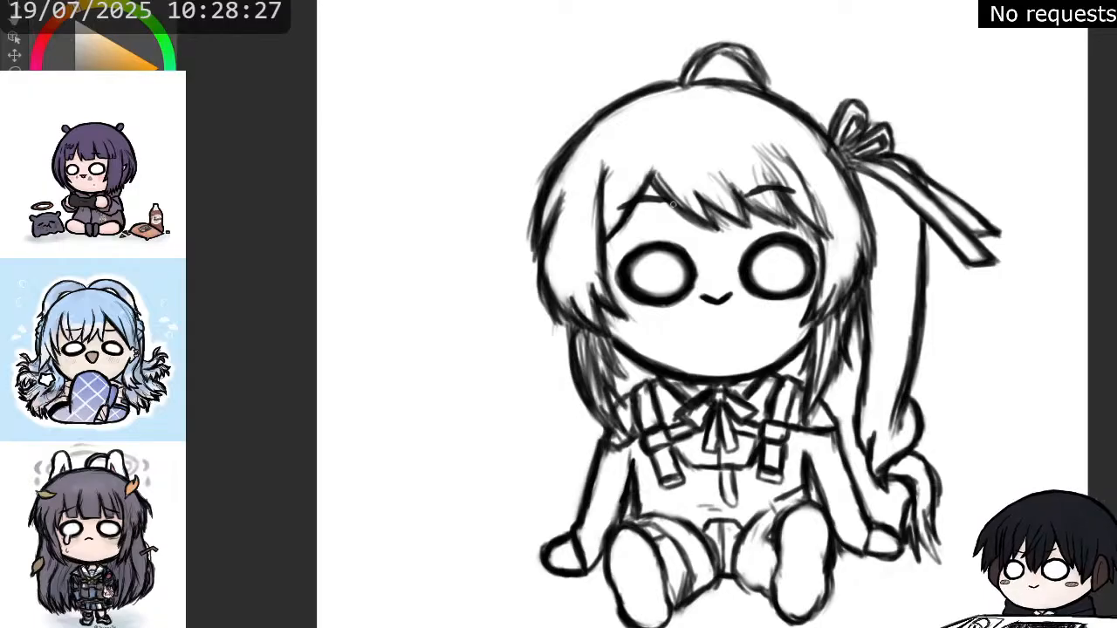
- Redraw the centre and right bangs as sharp pointed strands and clean up the right side lock beside the eye
{"action": "mouse_move", "coordinate": [708, 223]}
{"action": "left_mouse_down"}
{"action": "mouse_move", "coordinate": [719, 208]}
{"action": "mouse_move", "coordinate": [751, 227]}
{"action": "mouse_move", "coordinate": [731, 186]}
{"action": "left_mouse_up"}
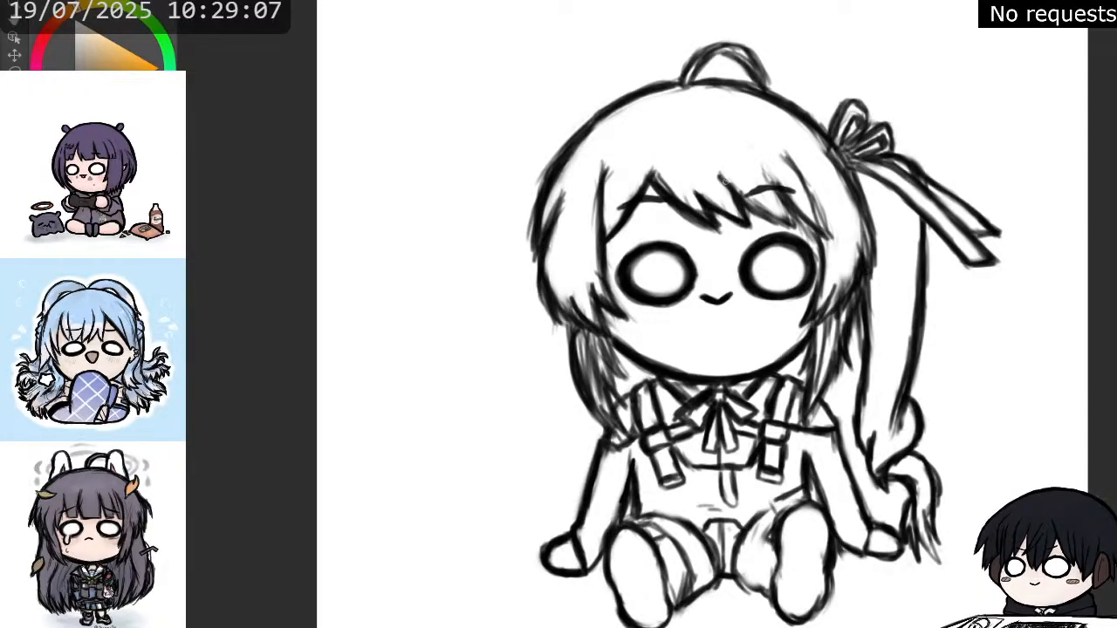
{"action": "left_click_drag", "start_coordinate": [723, 179], "coordinate": [782, 220]}
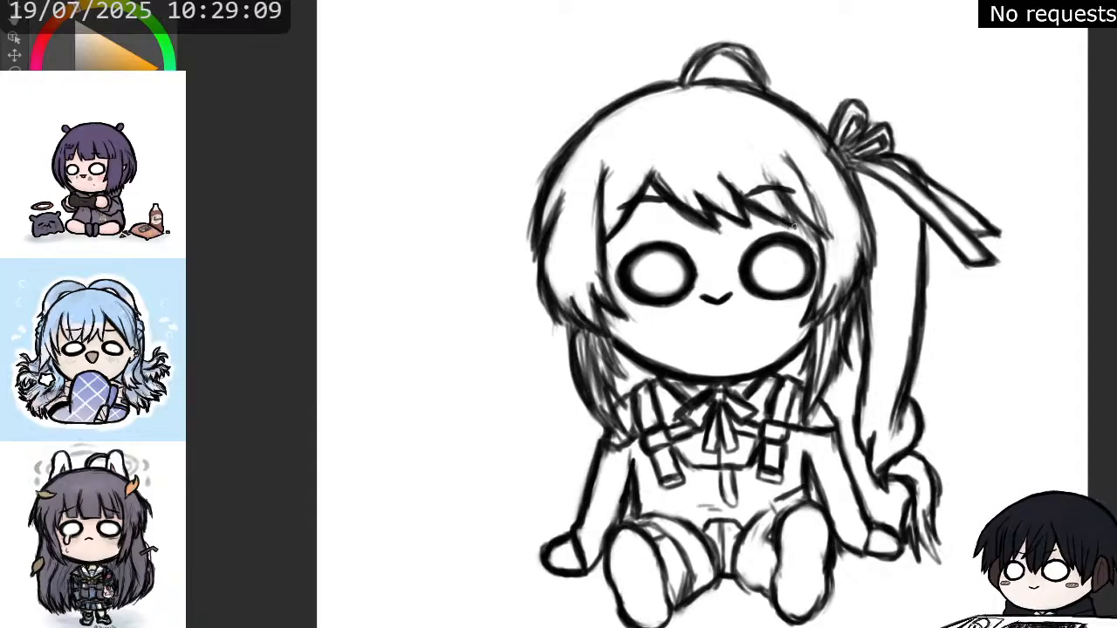
{"action": "mouse_move", "coordinate": [773, 182]}
{"action": "left_mouse_down"}
{"action": "mouse_move", "coordinate": [805, 200]}
{"action": "mouse_move", "coordinate": [781, 195]}
{"action": "mouse_move", "coordinate": [777, 181]}
{"action": "mouse_move", "coordinate": [830, 238]}
{"action": "mouse_move", "coordinate": [788, 156]}
{"action": "left_mouse_up"}
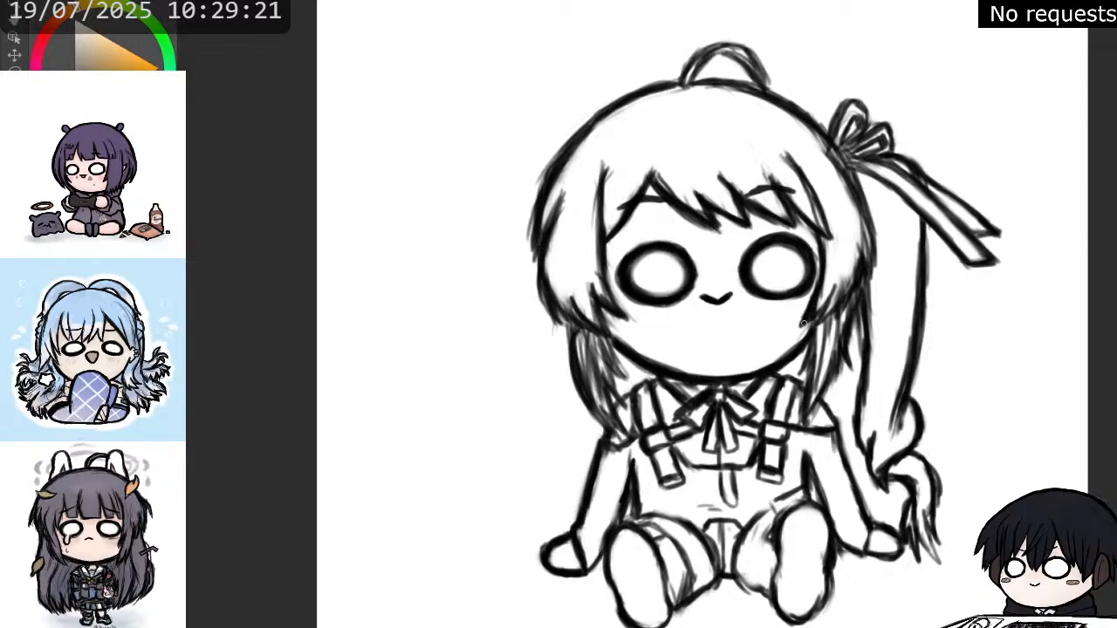
{"action": "mouse_move", "coordinate": [803, 323]}
{"action": "left_mouse_down"}
{"action": "mouse_move", "coordinate": [836, 298]}
{"action": "mouse_move", "coordinate": [828, 316]}
{"action": "mouse_move", "coordinate": [846, 290]}
{"action": "mouse_move", "coordinate": [852, 240]}
{"action": "left_mouse_up"}
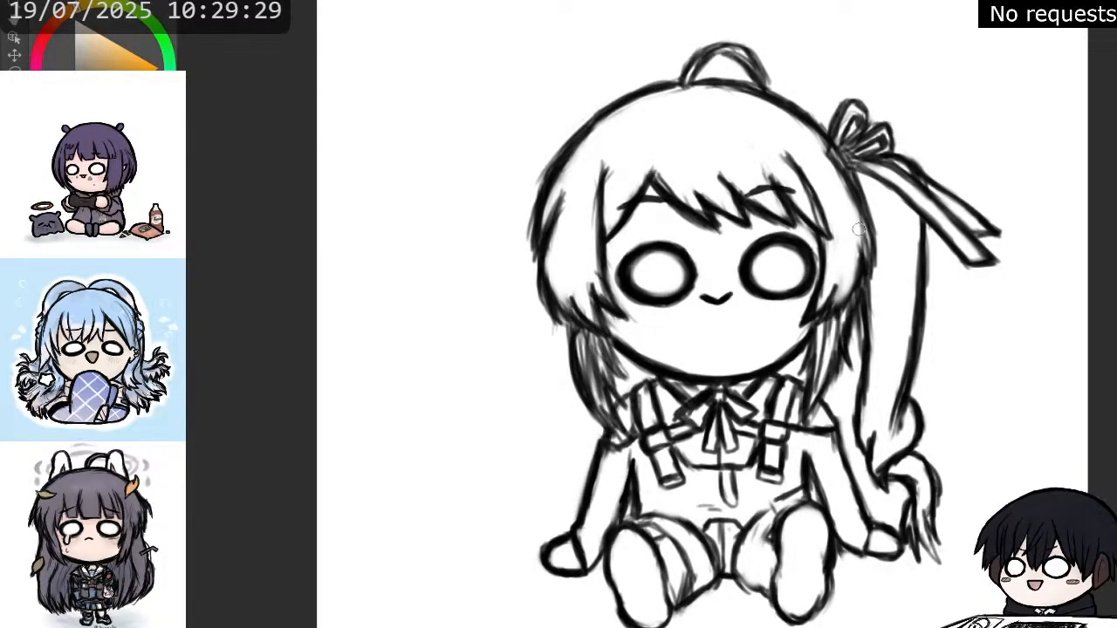
{"action": "left_click_drag", "start_coordinate": [859, 229], "coordinate": [835, 213]}
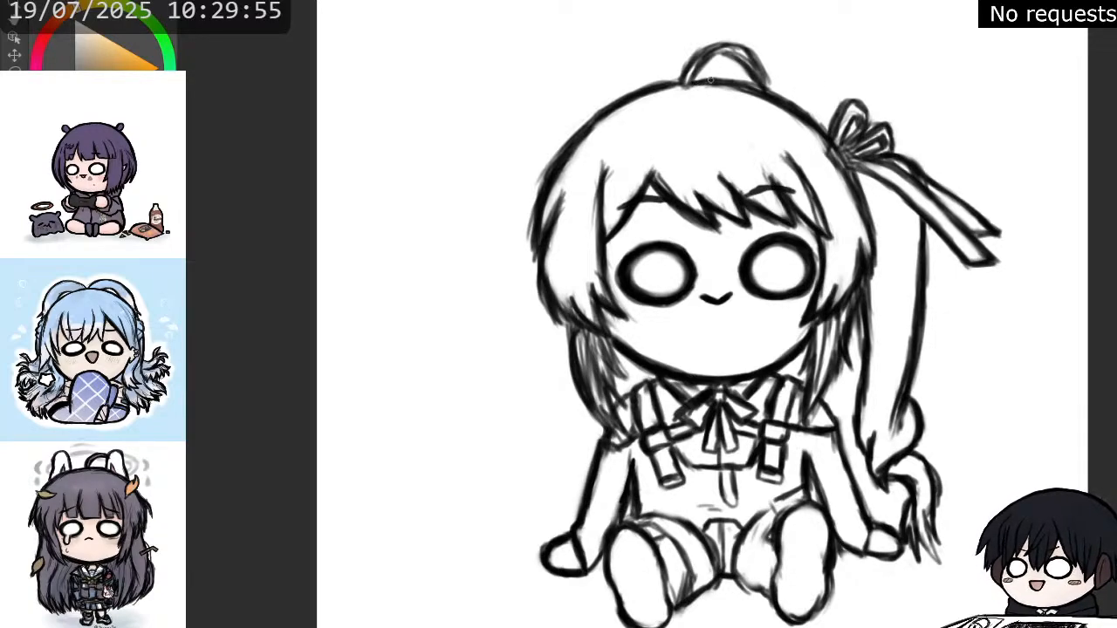
- Thicken the head outline along the crown and left side, and draw the curved torso edge below the right shoulder strap
{"action": "mouse_move", "coordinate": [711, 79]}
{"action": "left_mouse_down"}
{"action": "mouse_move", "coordinate": [757, 87]}
{"action": "mouse_move", "coordinate": [745, 84]}
{"action": "mouse_move", "coordinate": [823, 131]}
{"action": "left_mouse_up"}
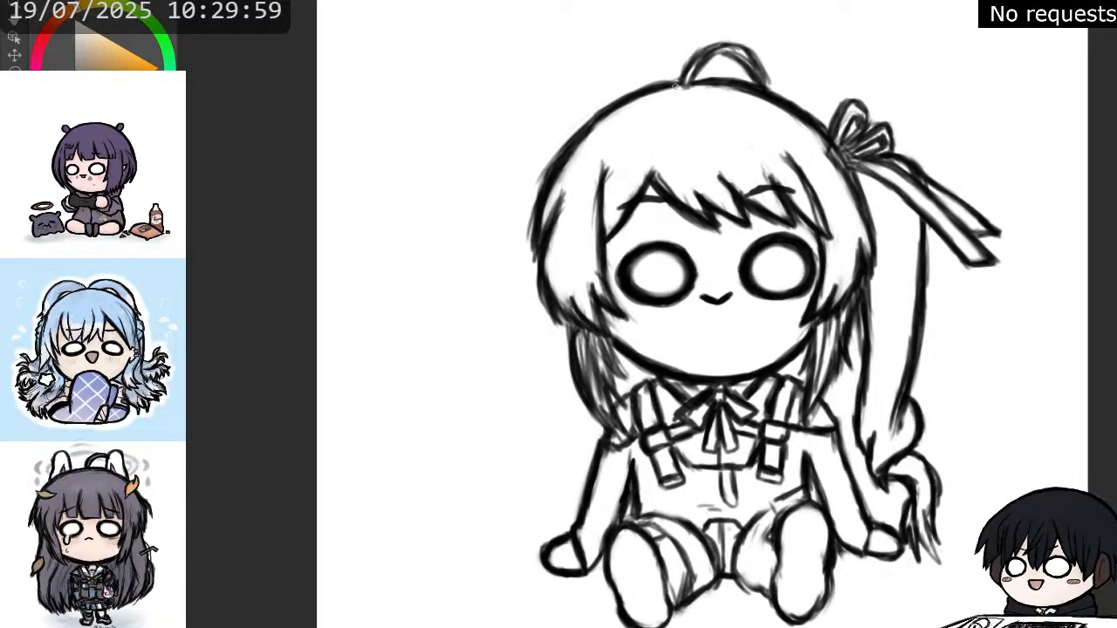
{"action": "left_click_drag", "start_coordinate": [676, 85], "coordinate": [657, 86]}
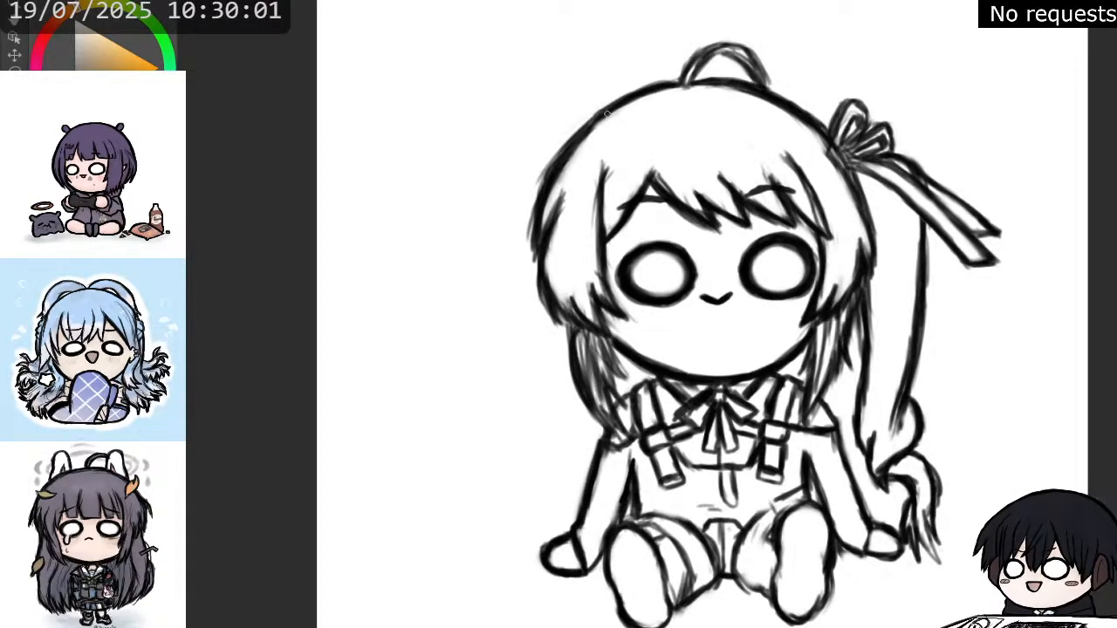
{"action": "mouse_move", "coordinate": [607, 113]}
{"action": "left_mouse_down"}
{"action": "mouse_move", "coordinate": [570, 135]}
{"action": "mouse_move", "coordinate": [598, 116]}
{"action": "mouse_move", "coordinate": [550, 174]}
{"action": "mouse_move", "coordinate": [571, 130]}
{"action": "mouse_move", "coordinate": [541, 180]}
{"action": "mouse_move", "coordinate": [550, 161]}
{"action": "mouse_move", "coordinate": [524, 246]}
{"action": "left_mouse_up"}
{"action": "left_click_drag", "start_coordinate": [522, 207], "coordinate": [524, 276]}
{"action": "key", "text": "p"}
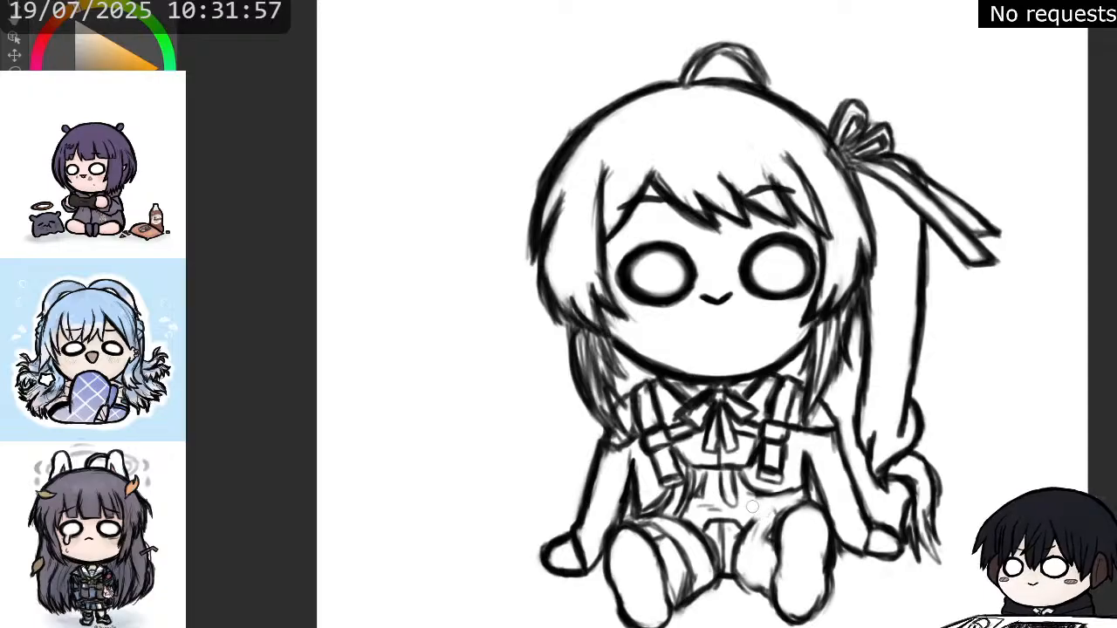
{"action": "mouse_move", "coordinate": [736, 468]}
{"action": "left_mouse_down"}
{"action": "mouse_move", "coordinate": [781, 498]}
{"action": "mouse_move", "coordinate": [799, 493]}
{"action": "left_mouse_up"}
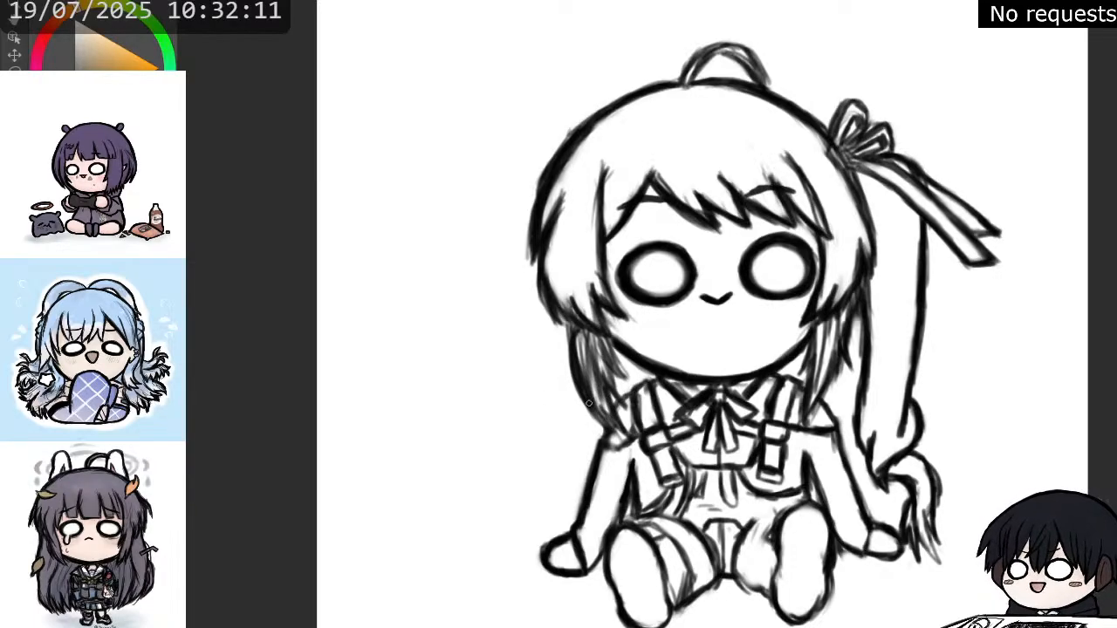
- Break the shaded hair behind the left cheek into separate pointed strands and sharpen the tips of the adjoining side lock
{"action": "mouse_move", "coordinate": [591, 409]}
{"action": "left_mouse_down"}
{"action": "mouse_move", "coordinate": [622, 441]}
{"action": "mouse_move", "coordinate": [612, 382]}
{"action": "left_mouse_up"}
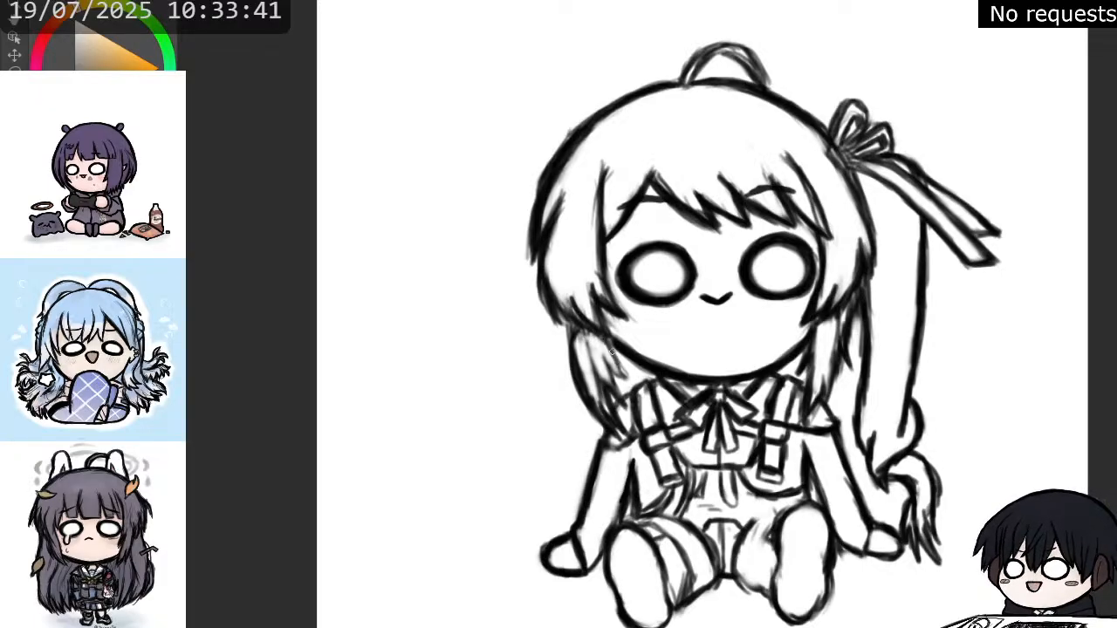
{"action": "mouse_move", "coordinate": [613, 352]}
{"action": "left_mouse_down"}
{"action": "mouse_move", "coordinate": [629, 380]}
{"action": "mouse_move", "coordinate": [609, 367]}
{"action": "mouse_move", "coordinate": [623, 397]}
{"action": "mouse_move", "coordinate": [600, 370]}
{"action": "left_mouse_up"}
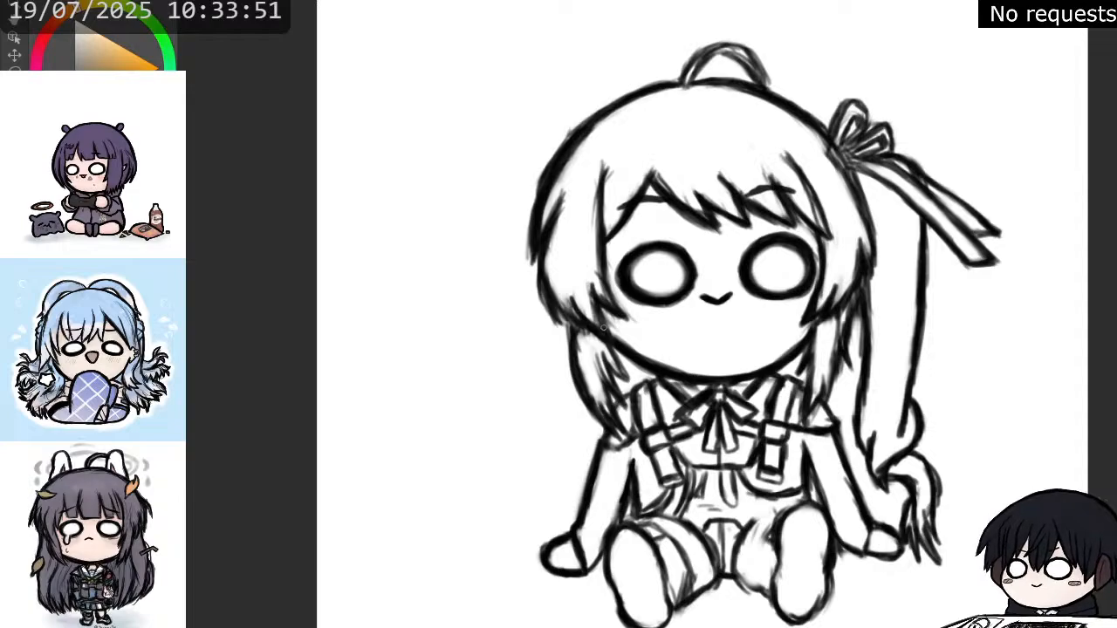
{"action": "left_click_drag", "start_coordinate": [593, 353], "coordinate": [600, 404]}
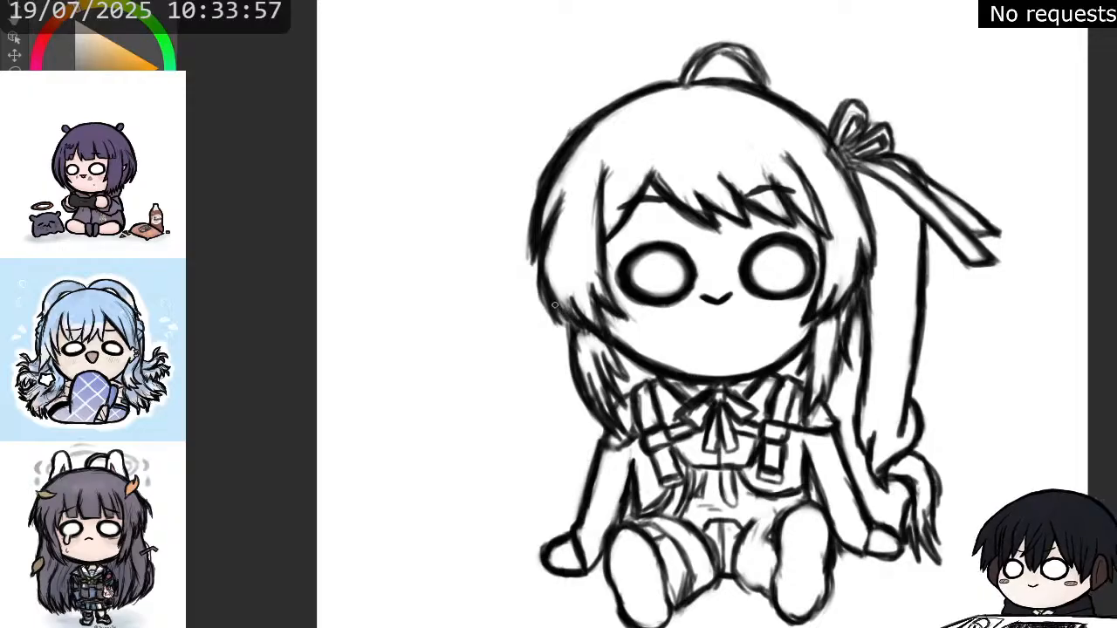
{"action": "mouse_move", "coordinate": [554, 303]}
{"action": "left_mouse_down"}
{"action": "mouse_move", "coordinate": [587, 335]}
{"action": "mouse_move", "coordinate": [569, 299]}
{"action": "left_mouse_up"}
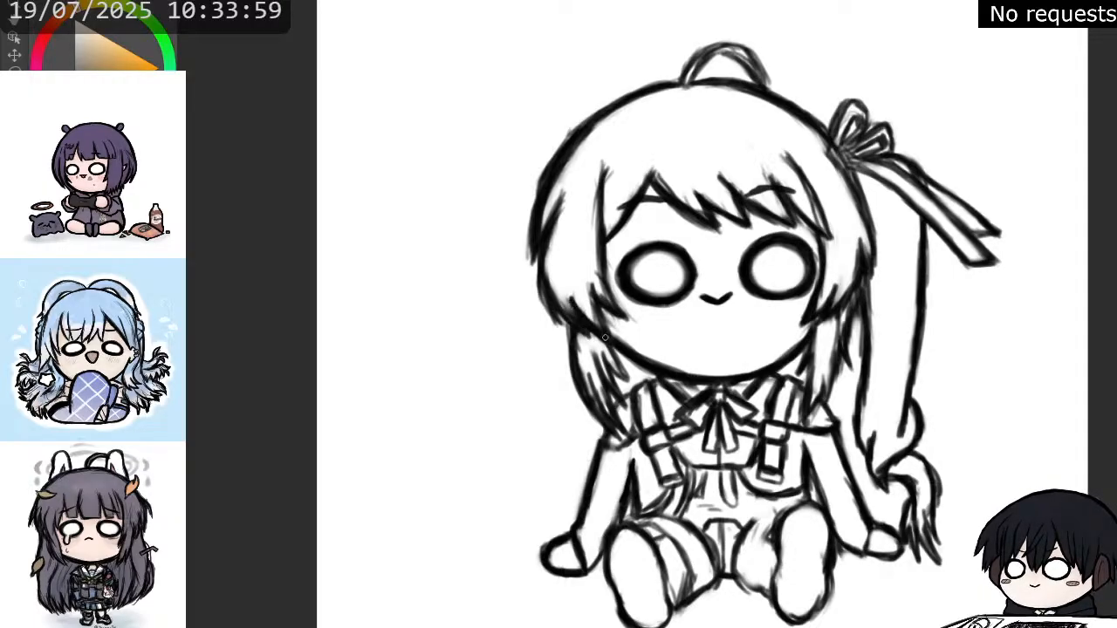
{"action": "left_click_drag", "start_coordinate": [608, 335], "coordinate": [593, 296]}
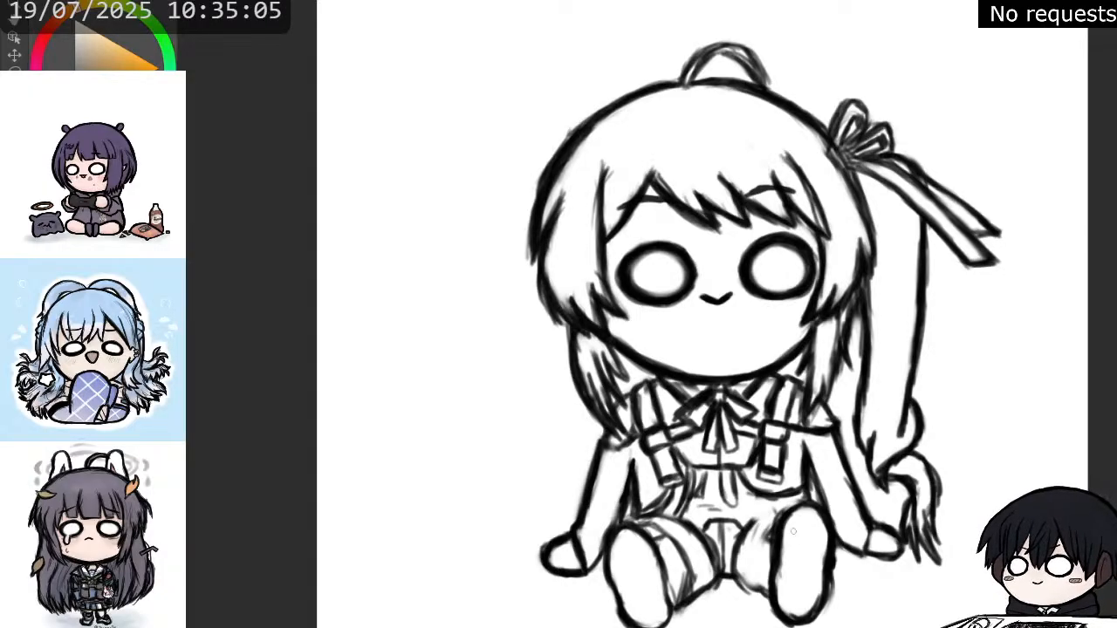
- Firm up the thigh and sock lines and redraw the rounded bottom of the left foot
{"action": "mouse_move", "coordinate": [742, 531]}
{"action": "left_mouse_down"}
{"action": "mouse_move", "coordinate": [778, 514]}
{"action": "mouse_move", "coordinate": [750, 545]}
{"action": "mouse_move", "coordinate": [765, 541]}
{"action": "mouse_move", "coordinate": [753, 534]}
{"action": "mouse_move", "coordinate": [750, 545]}
{"action": "mouse_move", "coordinate": [756, 529]}
{"action": "mouse_move", "coordinate": [757, 540]}
{"action": "left_mouse_up"}
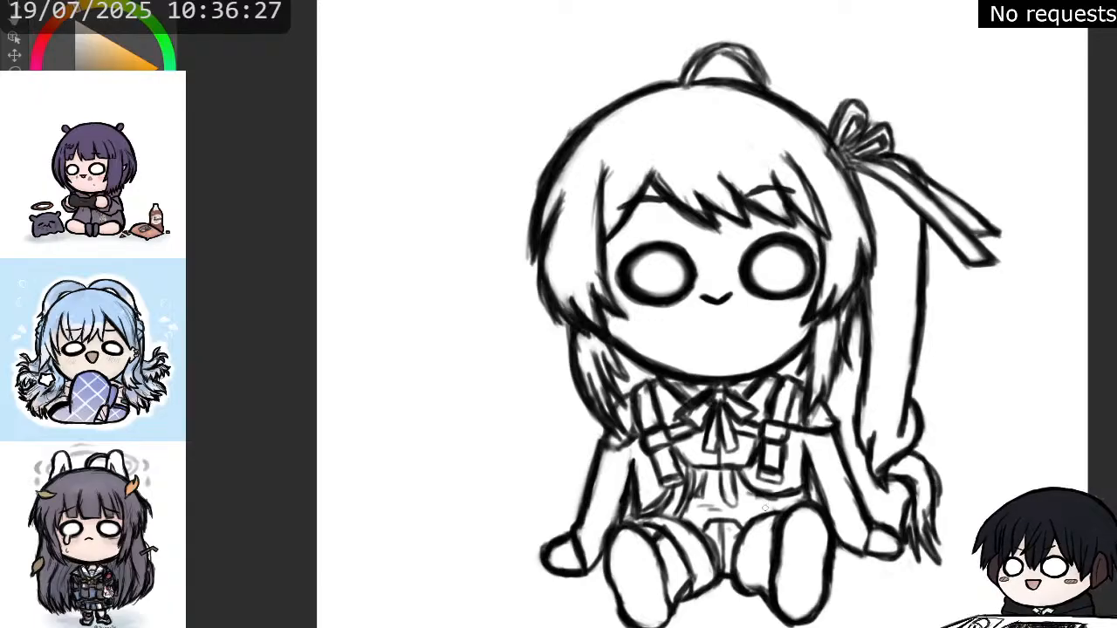
{"action": "left_click_drag", "start_coordinate": [801, 340], "coordinate": [833, 316]}
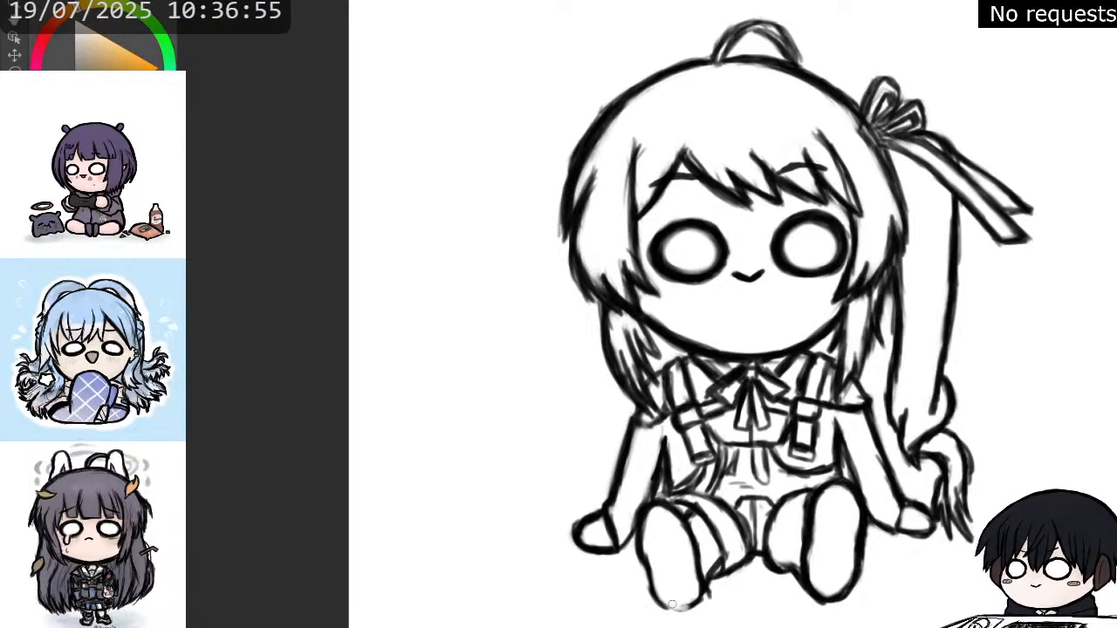
{"action": "mouse_move", "coordinate": [672, 604]}
{"action": "left_mouse_down"}
{"action": "mouse_move", "coordinate": [697, 599]}
{"action": "mouse_move", "coordinate": [701, 583]}
{"action": "left_mouse_up"}
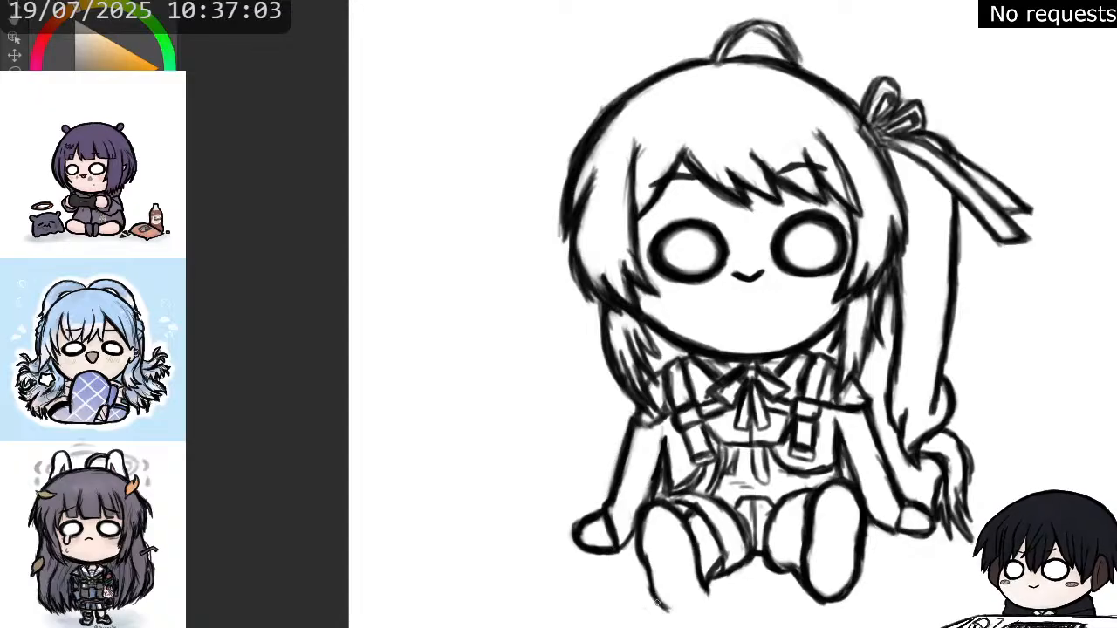
{"action": "mouse_move", "coordinate": [657, 602]}
{"action": "left_mouse_down"}
{"action": "mouse_move", "coordinate": [684, 612]}
{"action": "mouse_move", "coordinate": [703, 594]}
{"action": "mouse_move", "coordinate": [700, 578]}
{"action": "mouse_move", "coordinate": [698, 607]}
{"action": "mouse_move", "coordinate": [684, 613]}
{"action": "mouse_move", "coordinate": [650, 591]}
{"action": "left_mouse_up"}
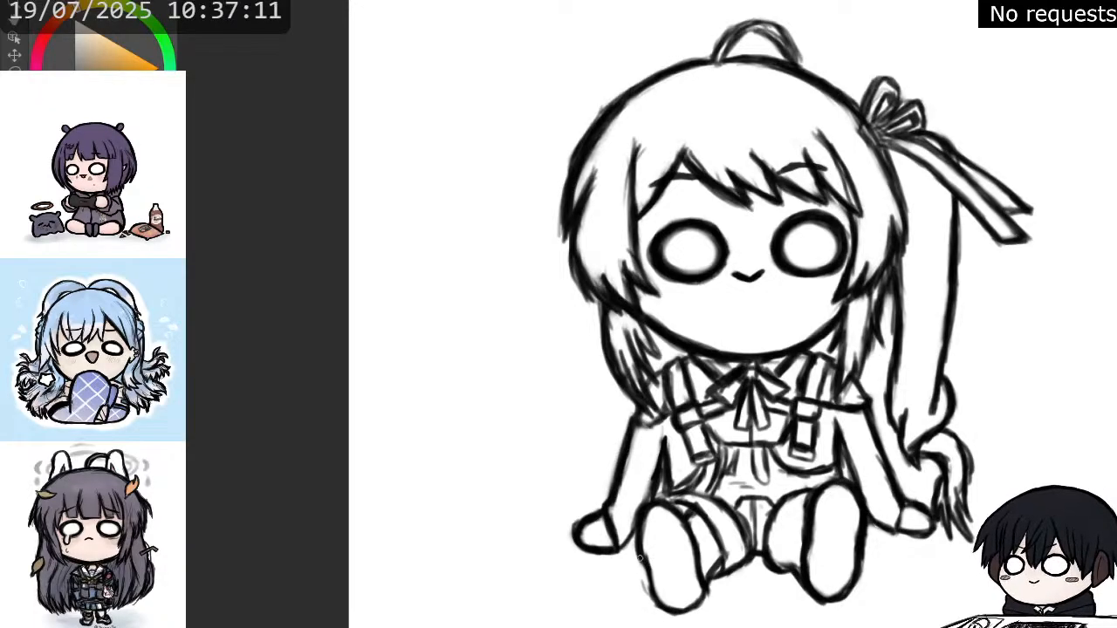
{"action": "left_click_drag", "start_coordinate": [647, 576], "coordinate": [653, 597]}
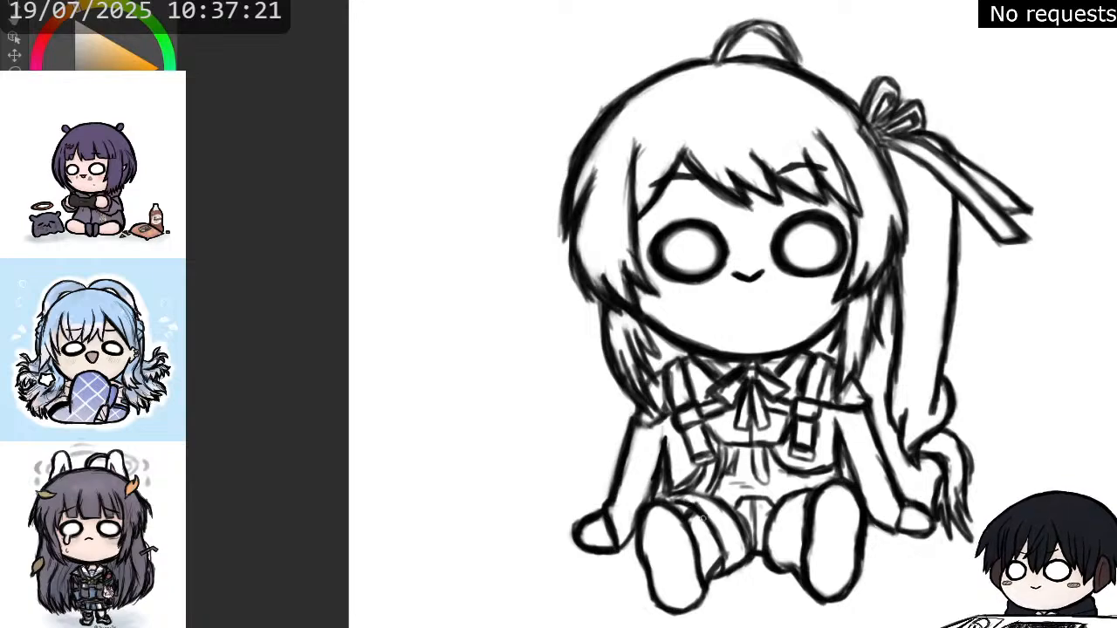
{"action": "left_click_drag", "start_coordinate": [699, 516], "coordinate": [723, 573]}
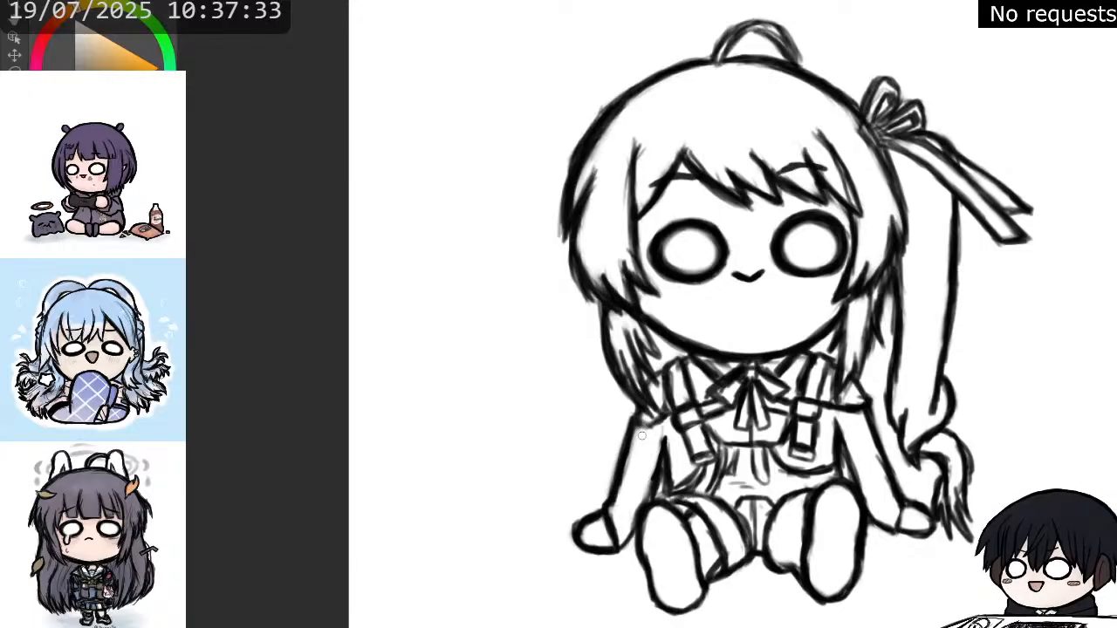
- Transform the whole character drawing, rotating it slightly clockwise and repositioning it on the canvas
{"action": "scroll", "coordinate": [641, 435], "scroll_direction": "down", "scroll_amount": 3}
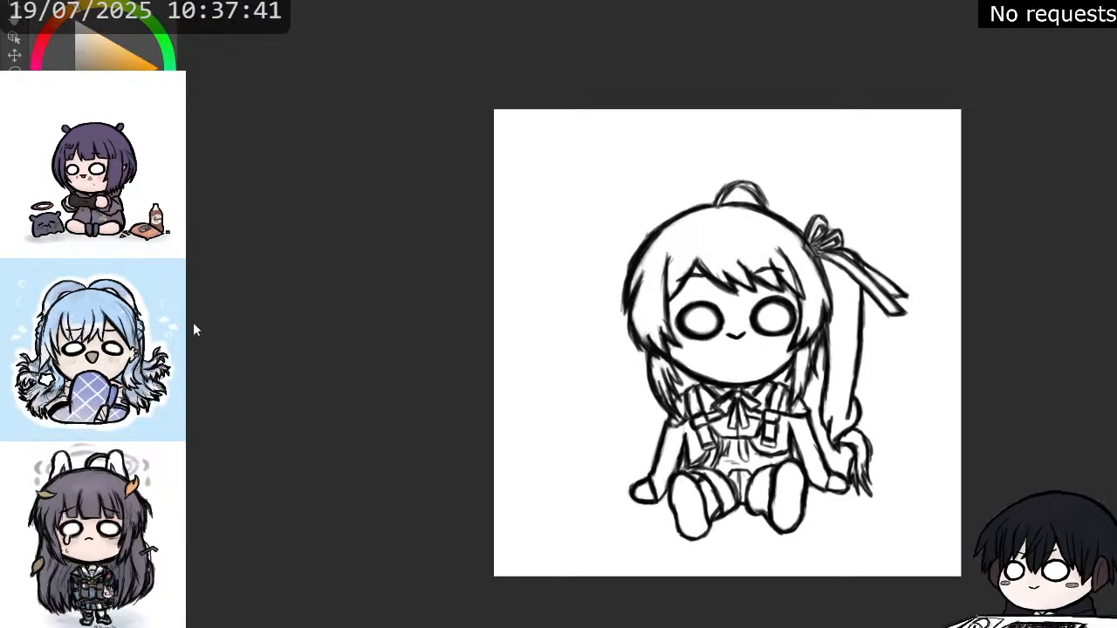
{"action": "key", "text": "ctrl+t"}
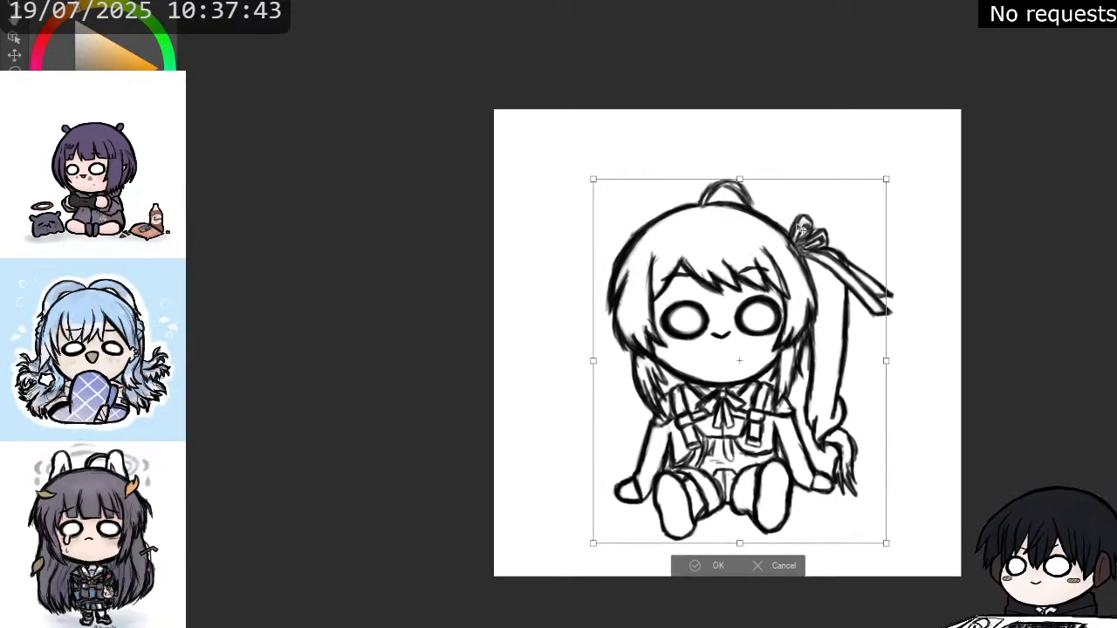
{"action": "mouse_move", "coordinate": [908, 155]}
{"action": "left_mouse_down"}
{"action": "mouse_move", "coordinate": [917, 180]}
{"action": "mouse_move", "coordinate": [861, 155]}
{"action": "mouse_move", "coordinate": [873, 161]}
{"action": "mouse_move", "coordinate": [877, 206]}
{"action": "left_mouse_up"}
{"action": "scroll", "coordinate": [735, 290], "scroll_direction": "down", "scroll_amount": 1}
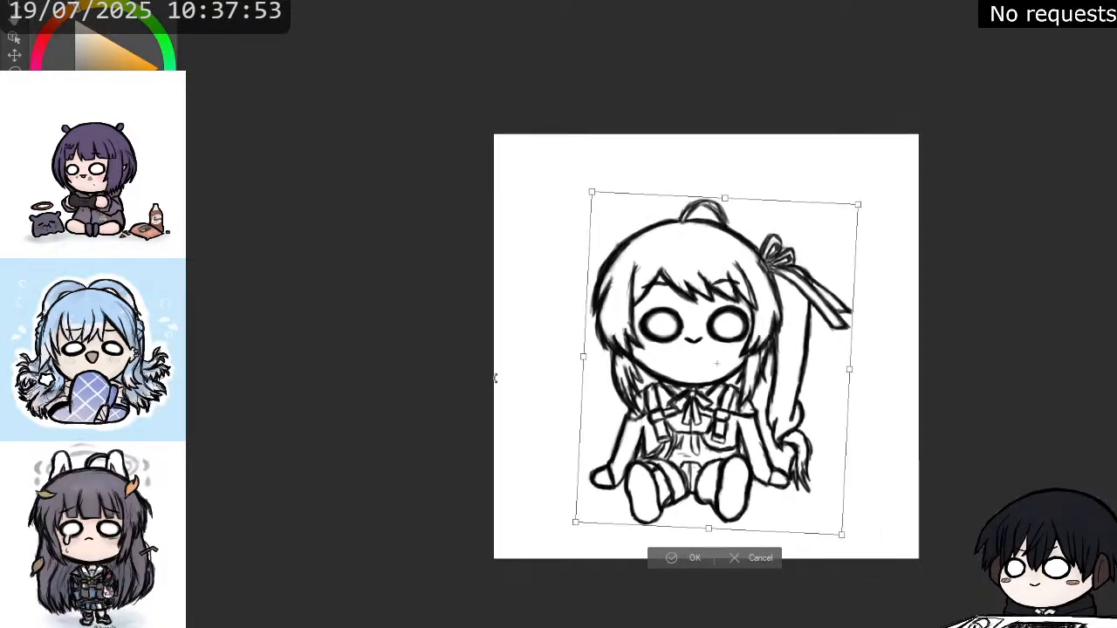
{"action": "scroll", "coordinate": [747, 336], "scroll_direction": "up", "scroll_amount": 2}
{"action": "left_click_drag", "start_coordinate": [751, 338], "coordinate": [756, 334]}
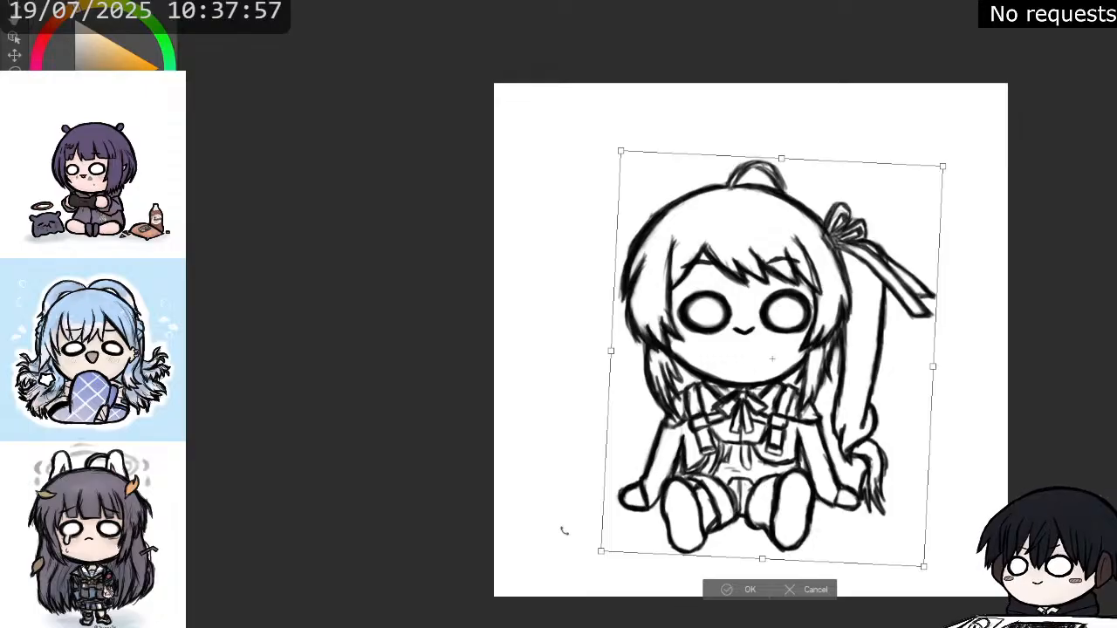
{"action": "left_click", "coordinate": [729, 592]}
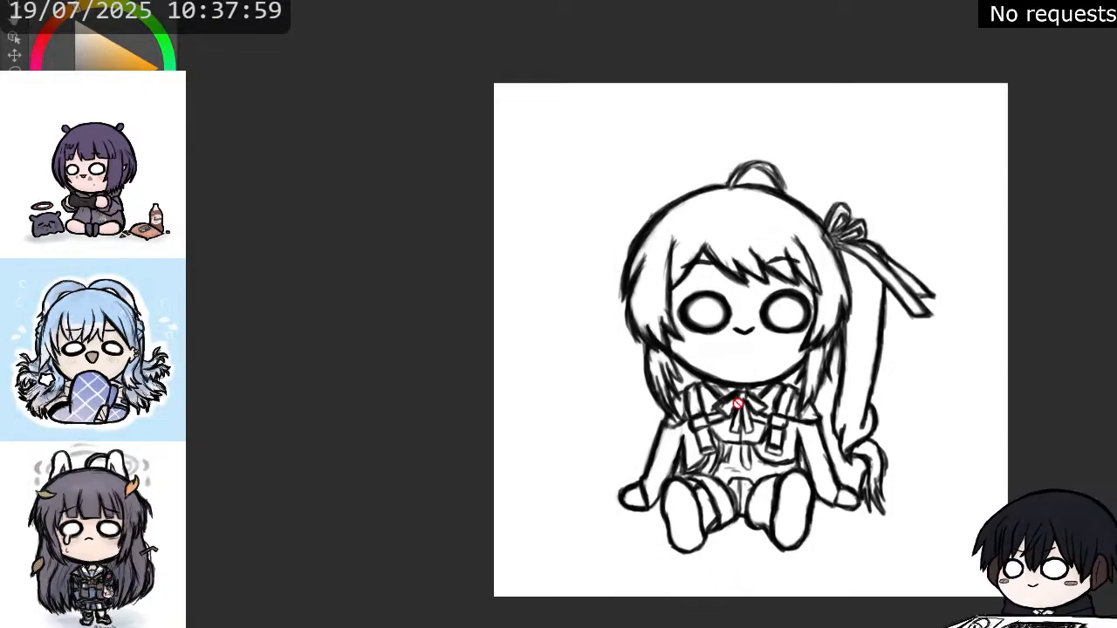
- Examine the tilted line art up close and as a whole to judge its balance on the canvas
{"action": "scroll", "coordinate": [675, 473], "scroll_direction": "up", "scroll_amount": 2}
{"action": "scroll", "coordinate": [657, 474], "scroll_direction": "up", "scroll_amount": 1}
{"action": "scroll", "coordinate": [661, 474], "scroll_direction": "down", "scroll_amount": 1}
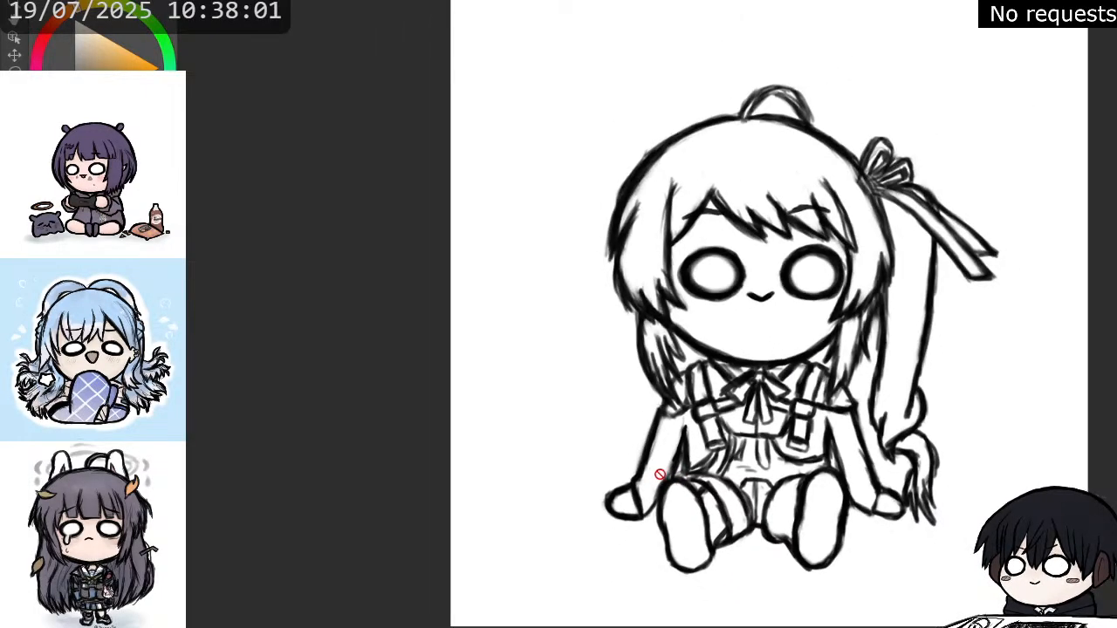
{"action": "scroll", "coordinate": [882, 390], "scroll_direction": "up", "scroll_amount": 1}
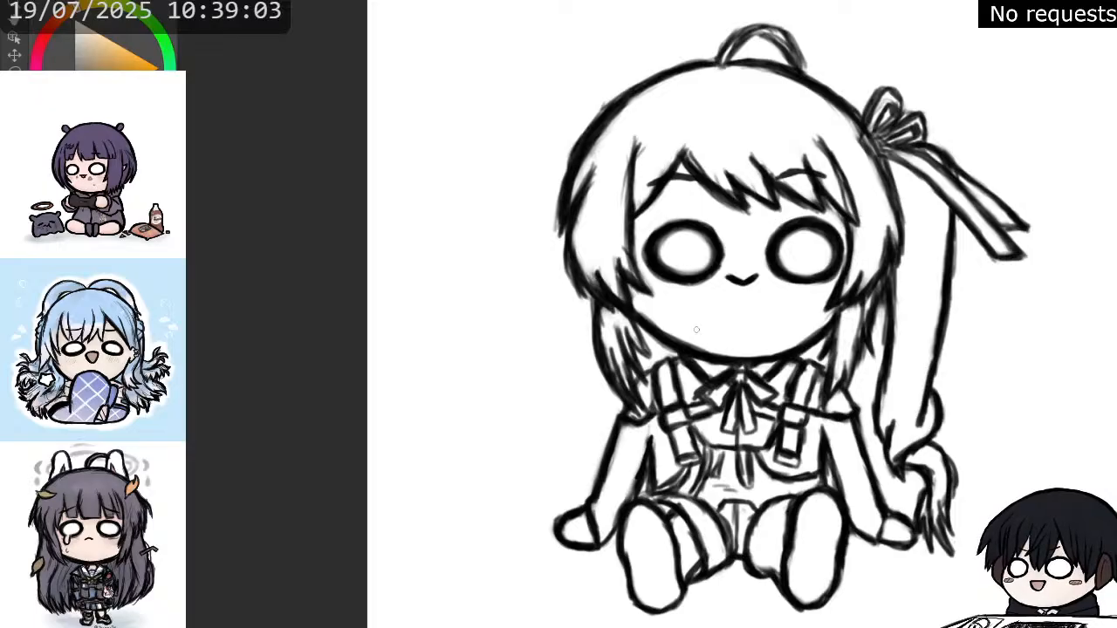
{"action": "scroll", "coordinate": [514, 398], "scroll_direction": "down", "scroll_amount": 4}
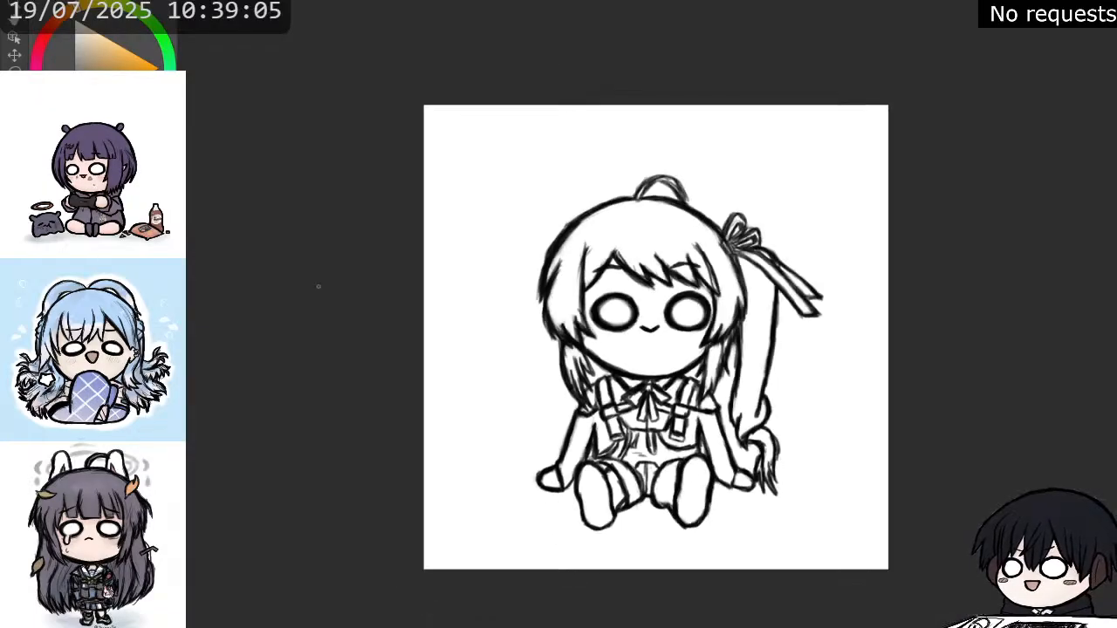
{"action": "scroll", "coordinate": [292, 190], "scroll_direction": "up", "scroll_amount": 3}
{"action": "scroll", "coordinate": [469, 219], "scroll_direction": "down", "scroll_amount": 2}
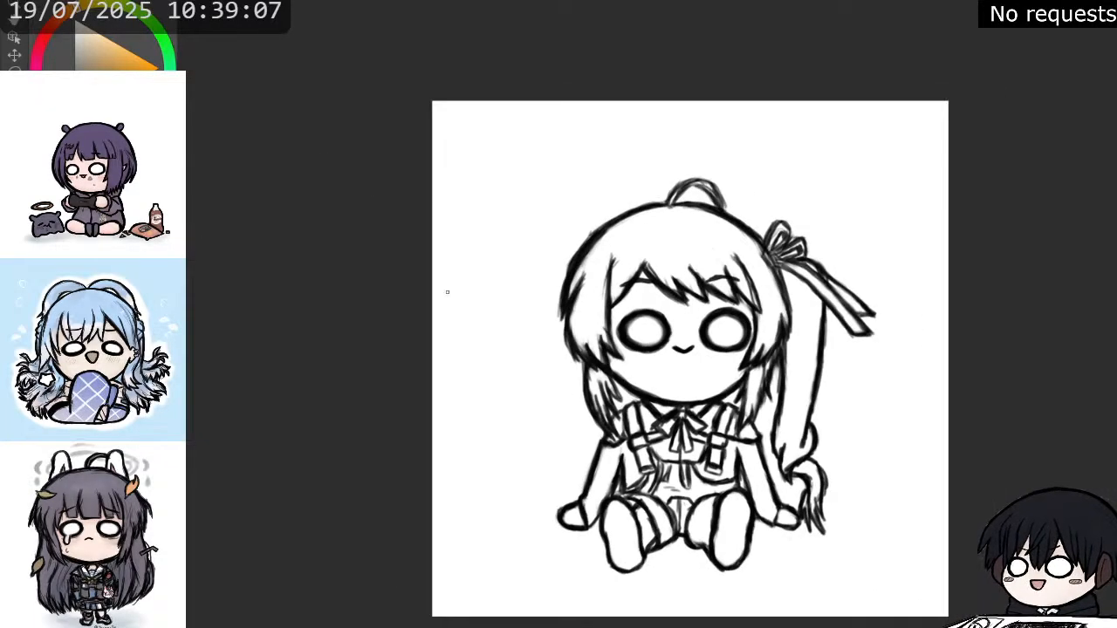
{"action": "scroll", "coordinate": [449, 291], "scroll_direction": "up", "scroll_amount": 2}
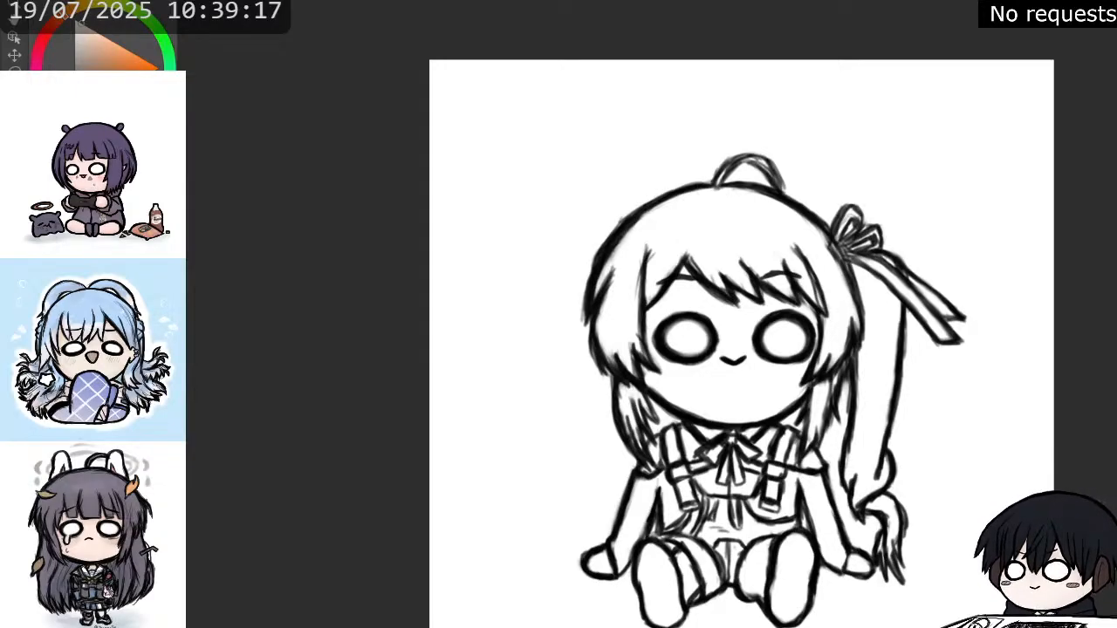
- Fill the canvas beneath the line art with pale peach and clear that colour from the background outside the character
{"action": "left_click", "coordinate": [561, 484]}
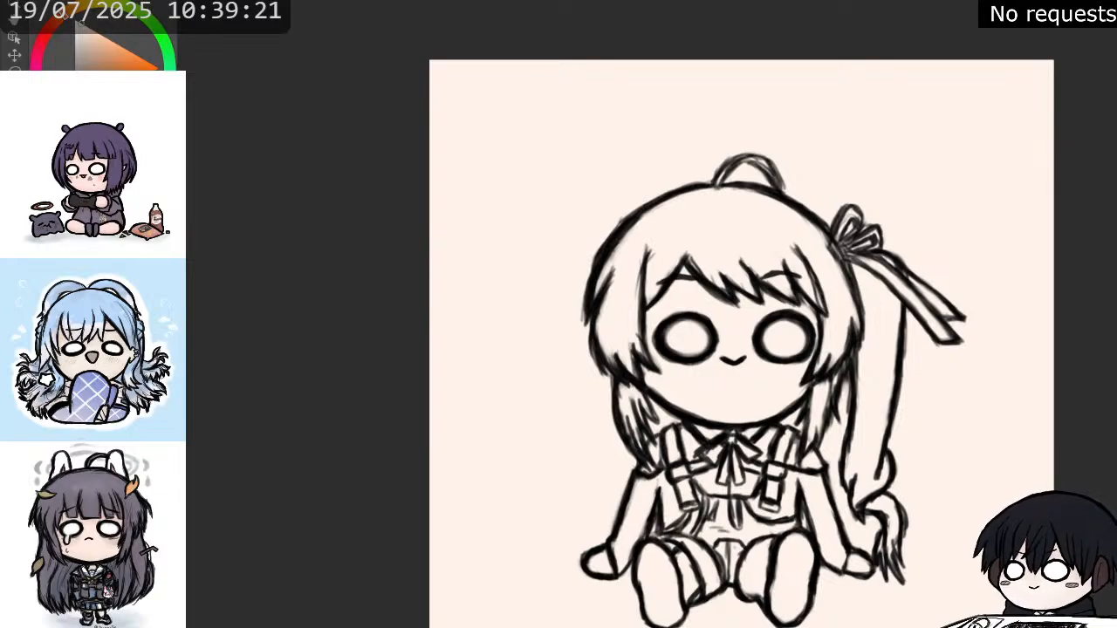
{"action": "left_click", "coordinate": [434, 331]}
{"action": "scroll", "coordinate": [641, 445], "scroll_direction": "up", "scroll_amount": 1}
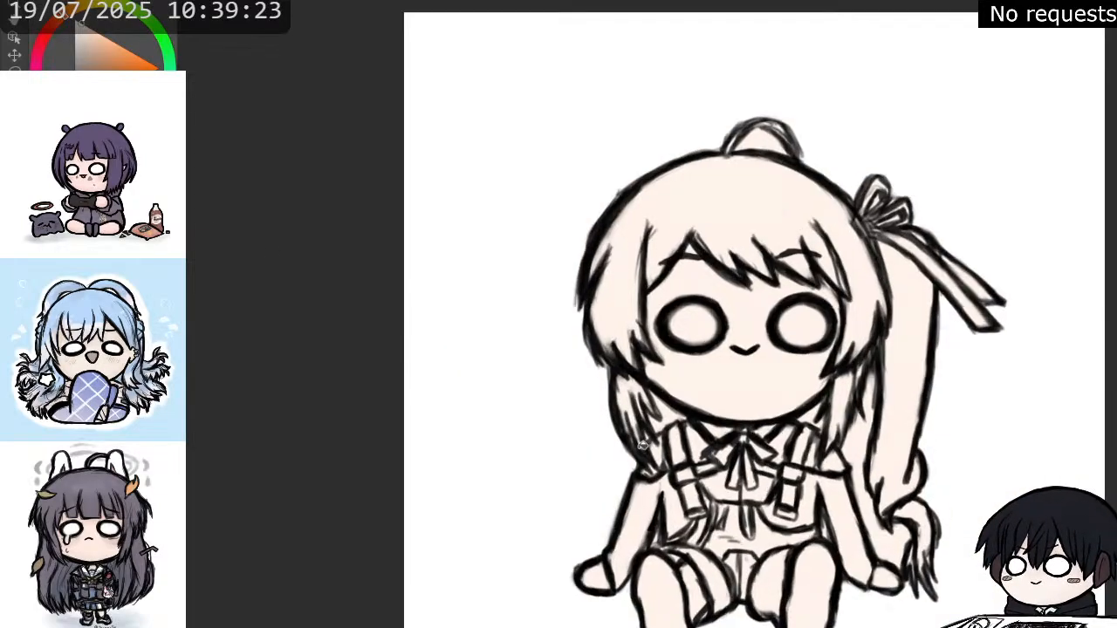
{"action": "scroll", "coordinate": [644, 444], "scroll_direction": "up", "scroll_amount": 1}
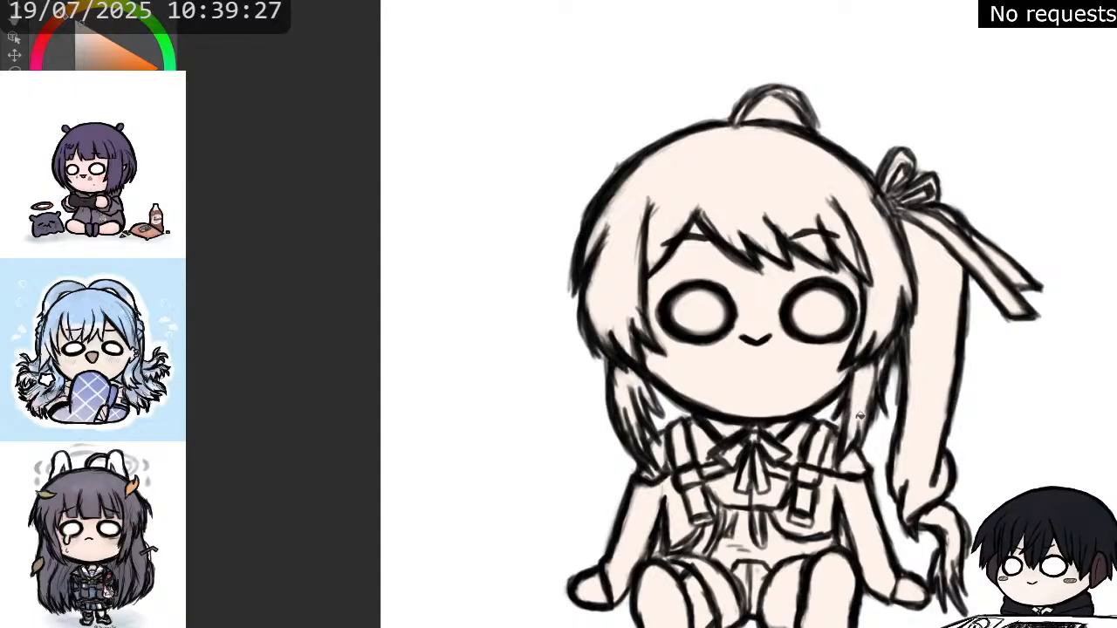
{"action": "scroll", "coordinate": [860, 416], "scroll_direction": "down", "scroll_amount": 1}
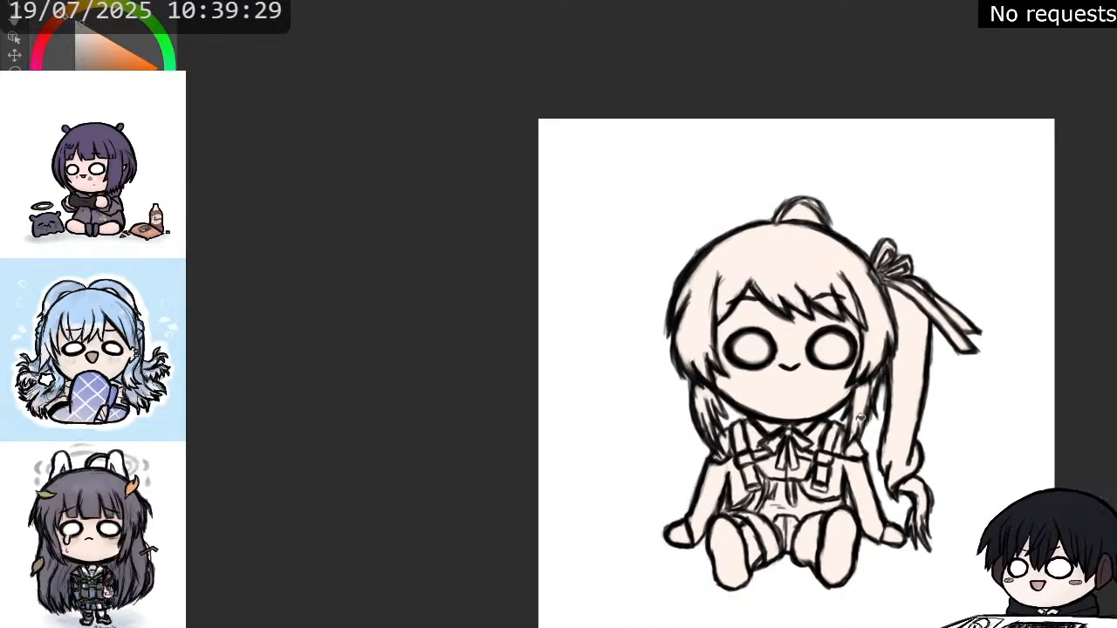
{"action": "scroll", "coordinate": [858, 418], "scroll_direction": "up", "scroll_amount": 1}
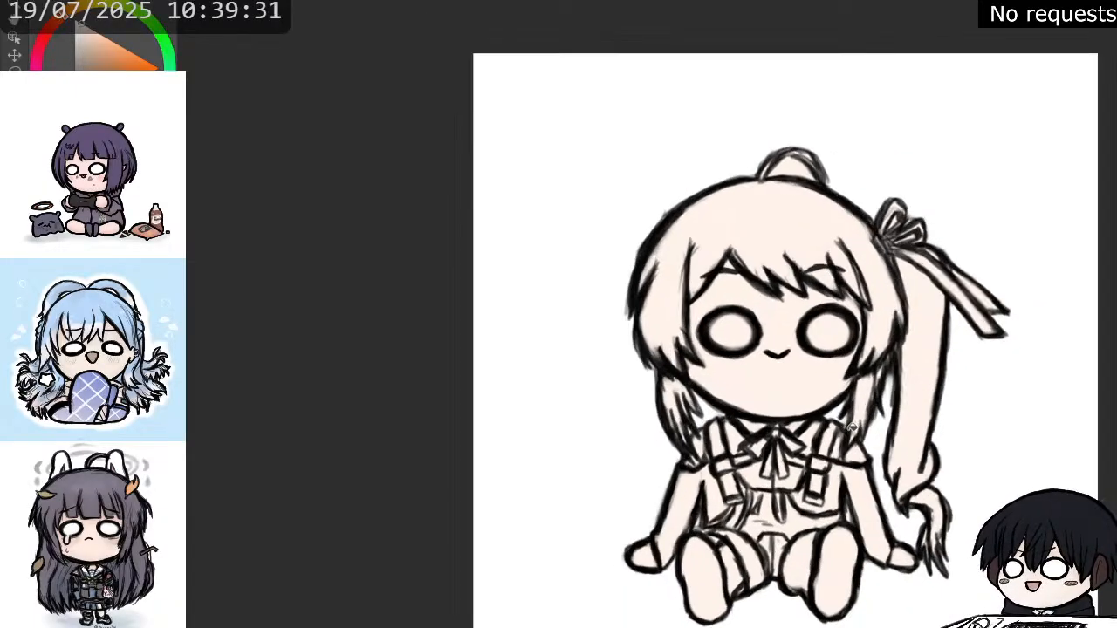
{"action": "scroll", "coordinate": [848, 429], "scroll_direction": "down", "scroll_amount": 1}
{"action": "scroll", "coordinate": [790, 529], "scroll_direction": "up", "scroll_amount": 1}
{"action": "scroll", "coordinate": [753, 585], "scroll_direction": "up", "scroll_amount": 1}
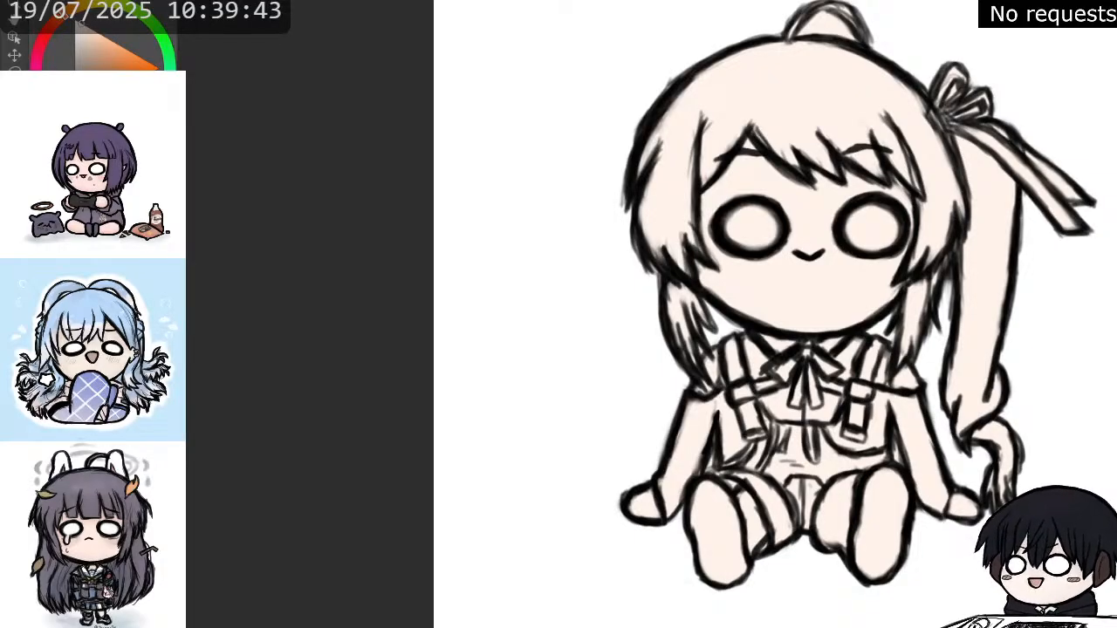
{"action": "key", "text": "x"}
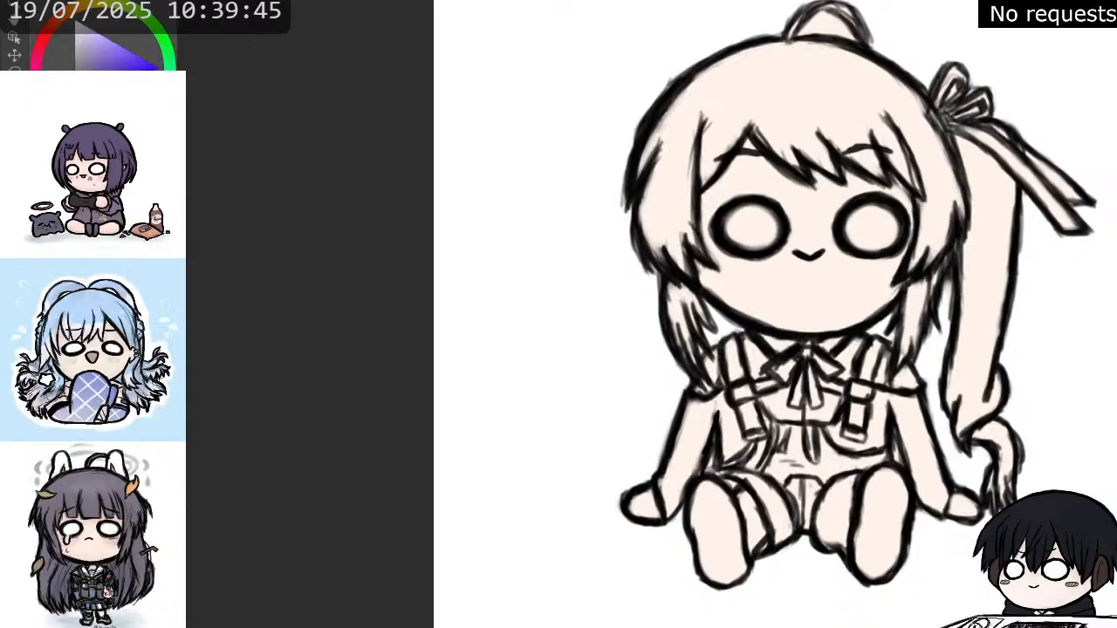
{"action": "left_click", "coordinate": [615, 536]}
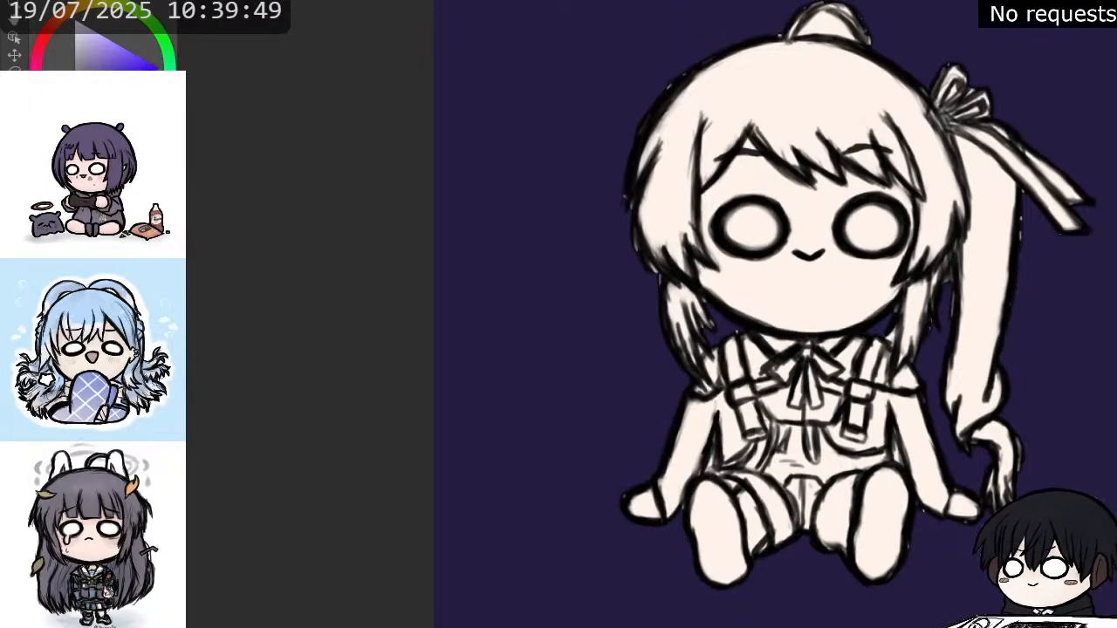
{"action": "key", "text": "ctrl+z"}
- Fill the background around the peach-coloured character with dark navy blue
{"action": "left_click", "coordinate": [539, 516]}
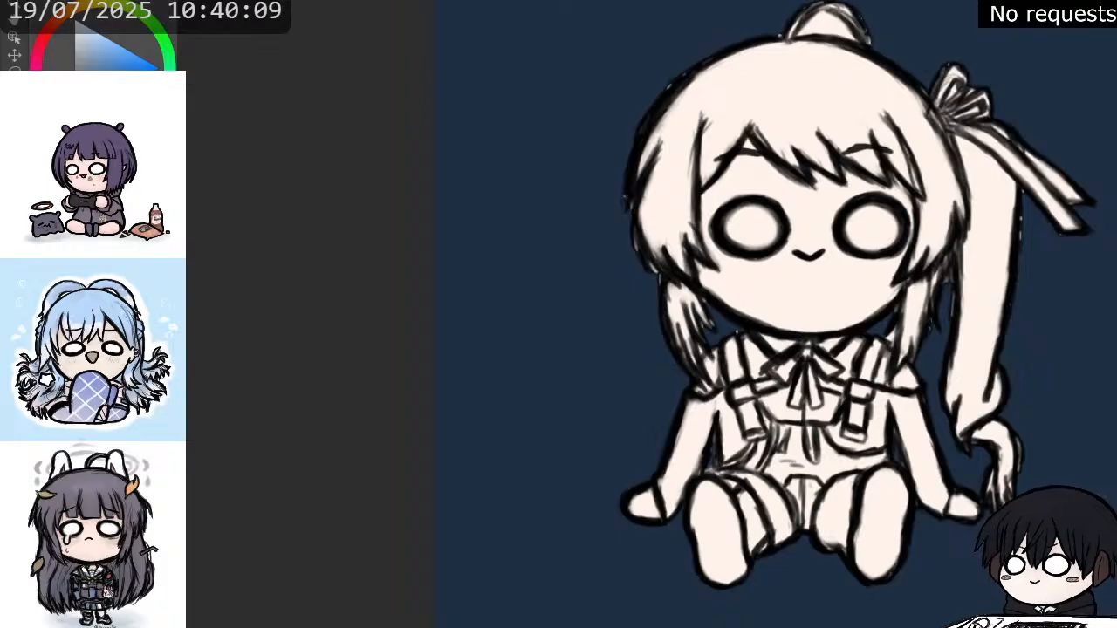
{"action": "left_click_drag", "start_coordinate": [893, 237], "coordinate": [824, 310]}
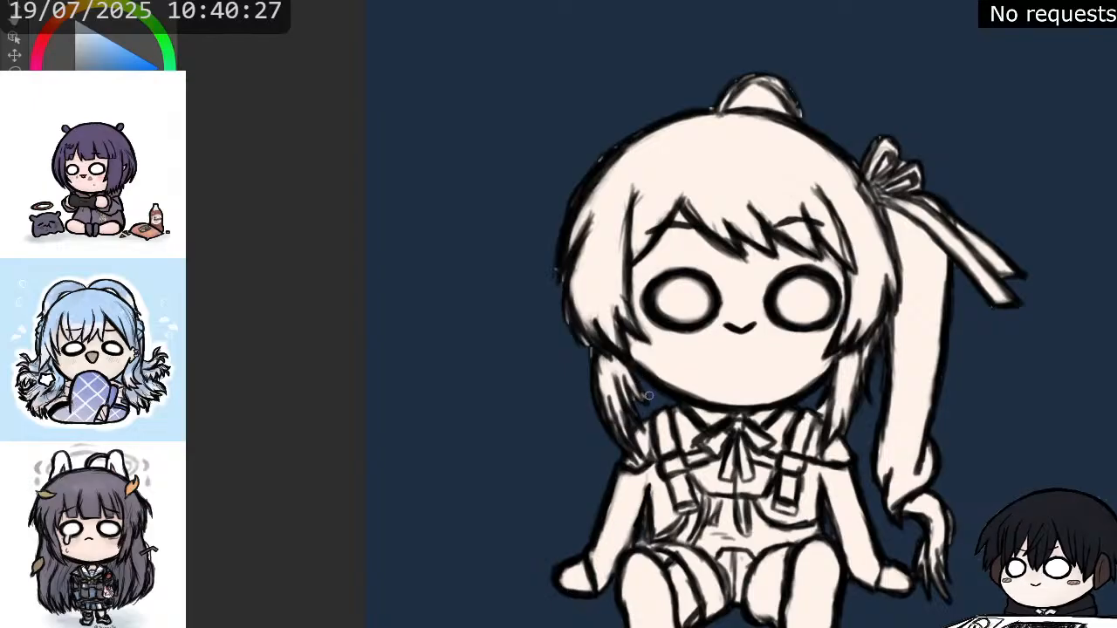
- Clear the stray peach colour outside the line art, including inside the loop of hair on top and around the ponytail tip
{"action": "mouse_move", "coordinate": [724, 111]}
{"action": "left_mouse_down"}
{"action": "mouse_move", "coordinate": [778, 154]}
{"action": "mouse_move", "coordinate": [845, 154]}
{"action": "mouse_move", "coordinate": [812, 137]}
{"action": "mouse_move", "coordinate": [821, 131]}
{"action": "mouse_move", "coordinate": [852, 153]}
{"action": "mouse_move", "coordinate": [812, 148]}
{"action": "left_mouse_up"}
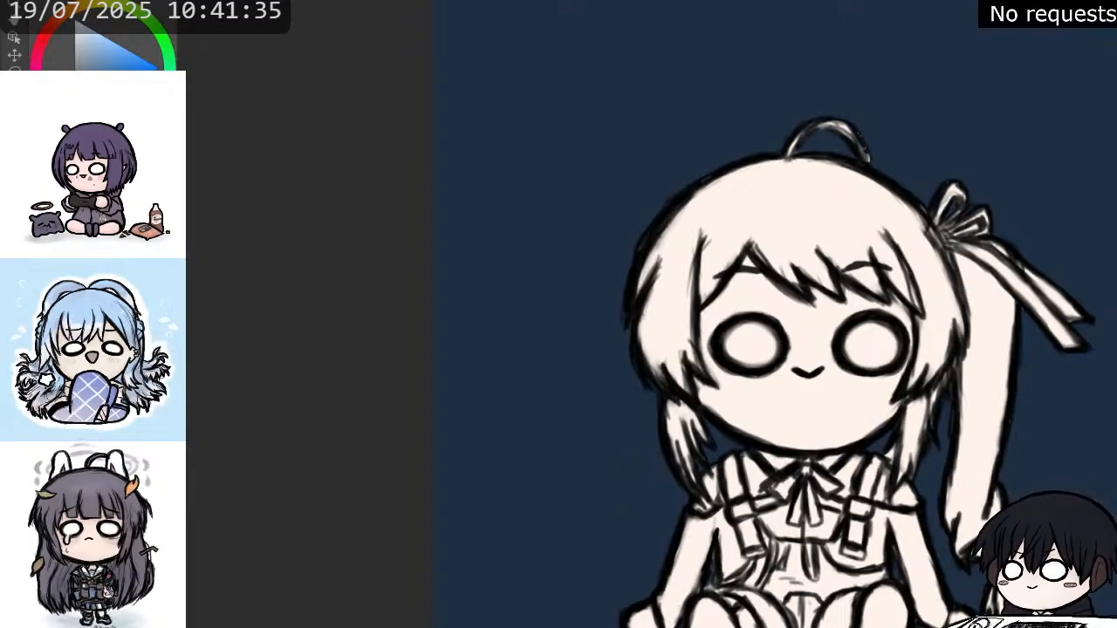
{"action": "left_click_drag", "start_coordinate": [855, 410], "coordinate": [835, 349]}
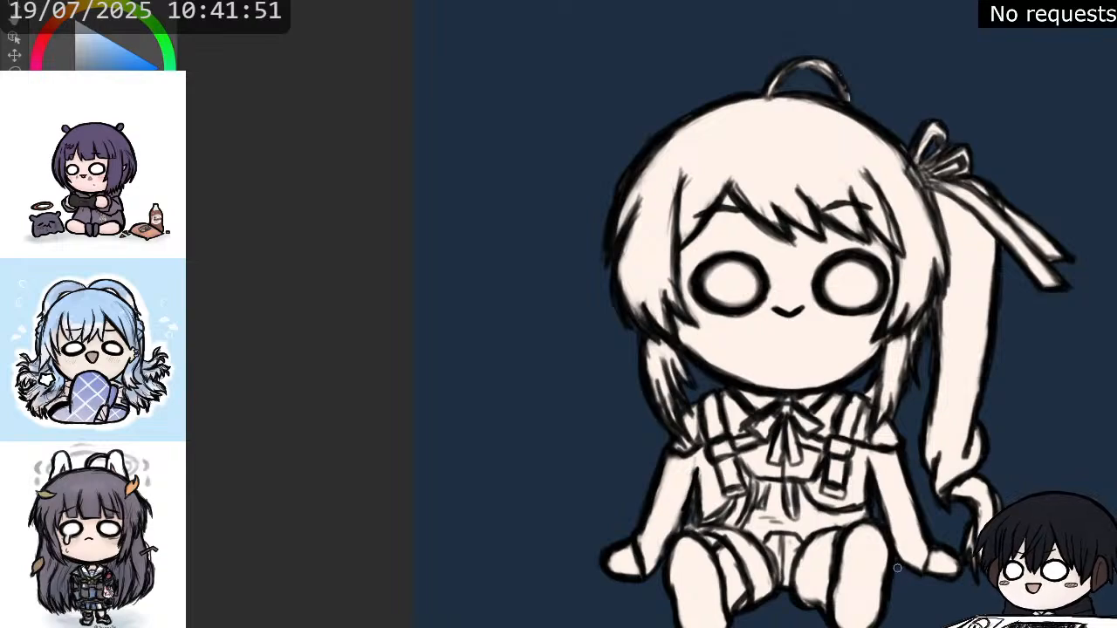
{"action": "left_click_drag", "start_coordinate": [799, 585], "coordinate": [814, 539]}
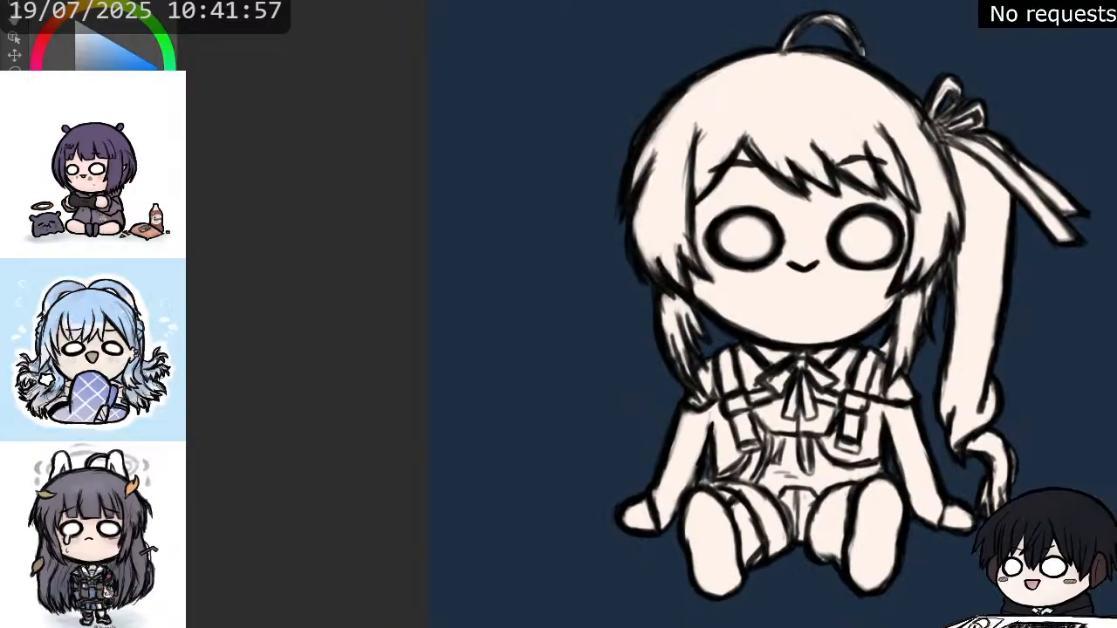
{"action": "mouse_move", "coordinate": [800, 356]}
{"action": "left_mouse_down"}
{"action": "mouse_move", "coordinate": [700, 442]}
{"action": "mouse_move", "coordinate": [739, 500]}
{"action": "mouse_move", "coordinate": [762, 506]}
{"action": "left_mouse_up"}
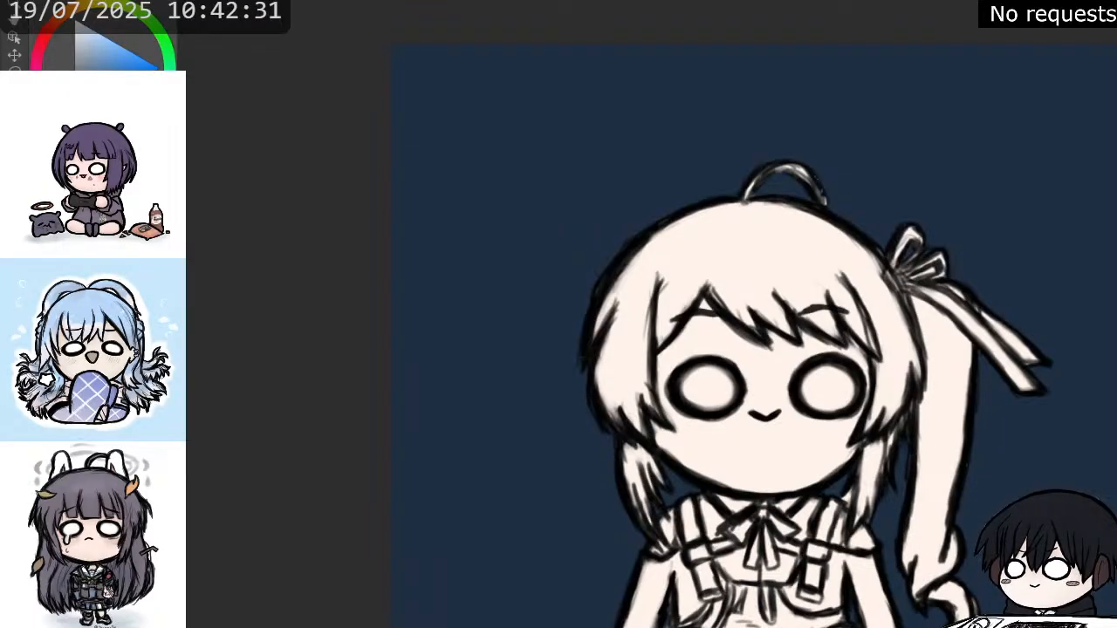
{"action": "scroll", "coordinate": [971, 422], "scroll_direction": "down", "scroll_amount": 4}
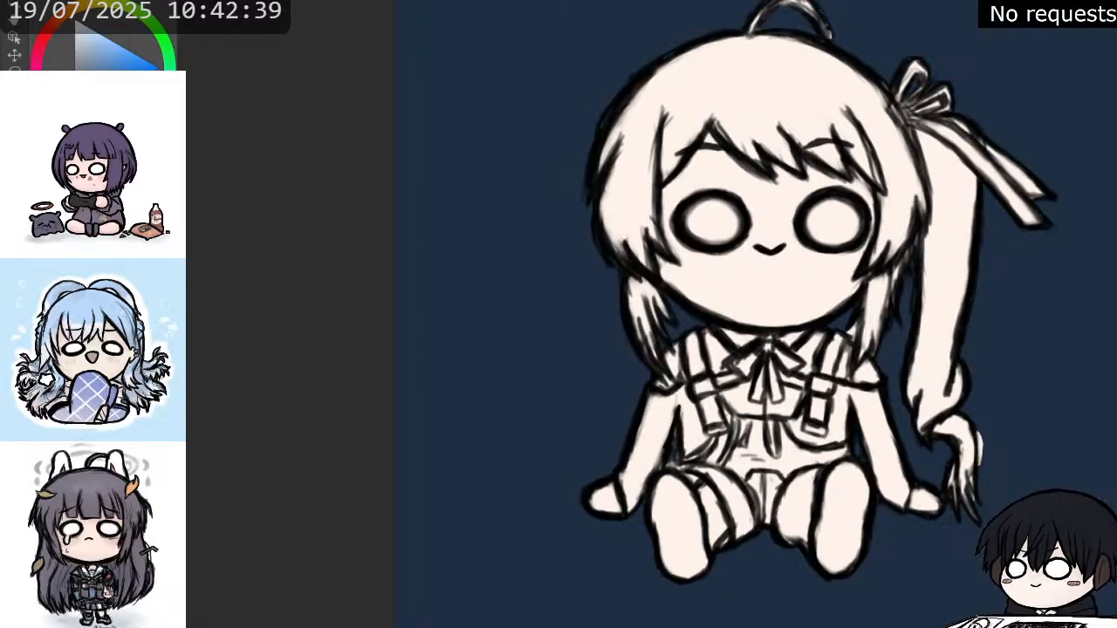
{"action": "mouse_move", "coordinate": [979, 430]}
{"action": "left_mouse_down"}
{"action": "mouse_move", "coordinate": [983, 448]}
{"action": "mouse_move", "coordinate": [969, 436]}
{"action": "mouse_move", "coordinate": [973, 470]}
{"action": "left_mouse_up"}
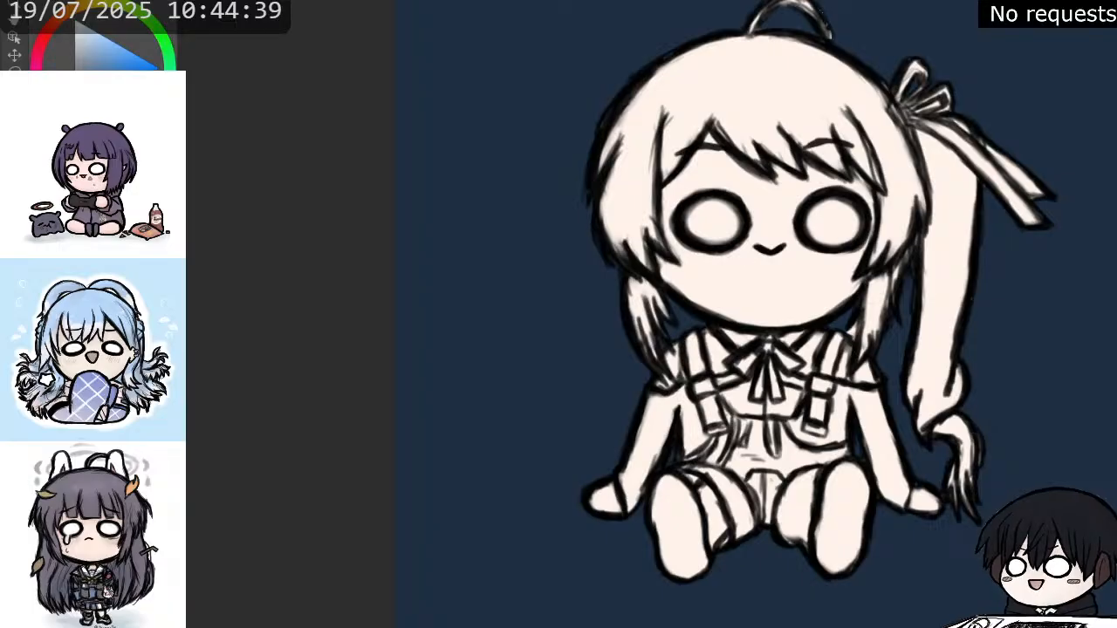
{"action": "left_click_drag", "start_coordinate": [975, 8], "coordinate": [1001, 73]}
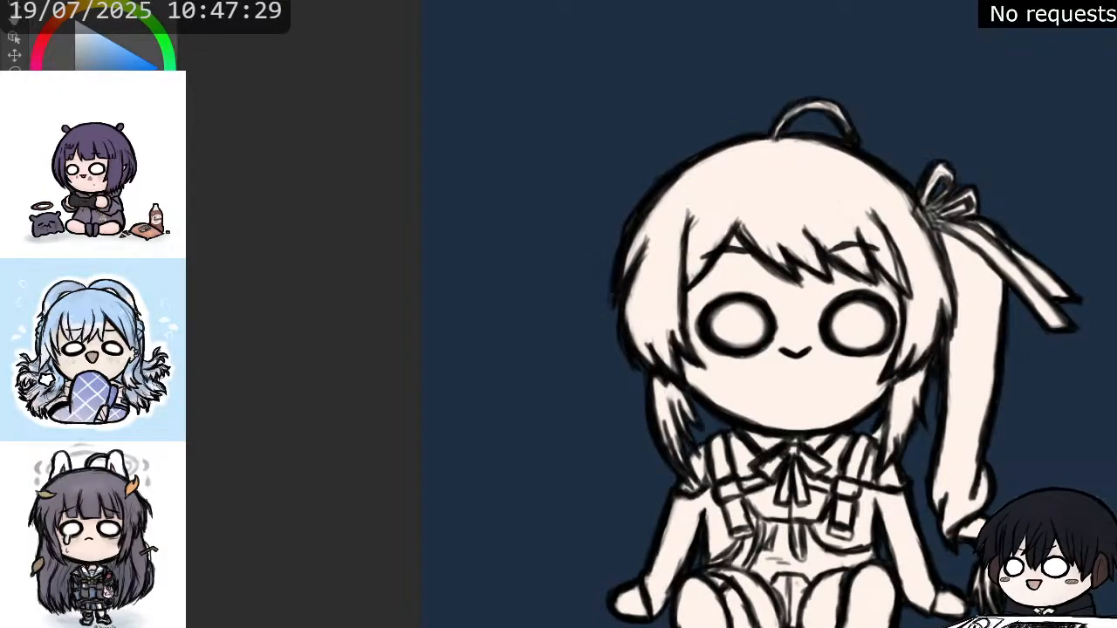
- Undo the dark navy background fill, reapplying it briefly to check the edges of the peach base before removing it again
{"action": "key", "text": "ctrl+z"}
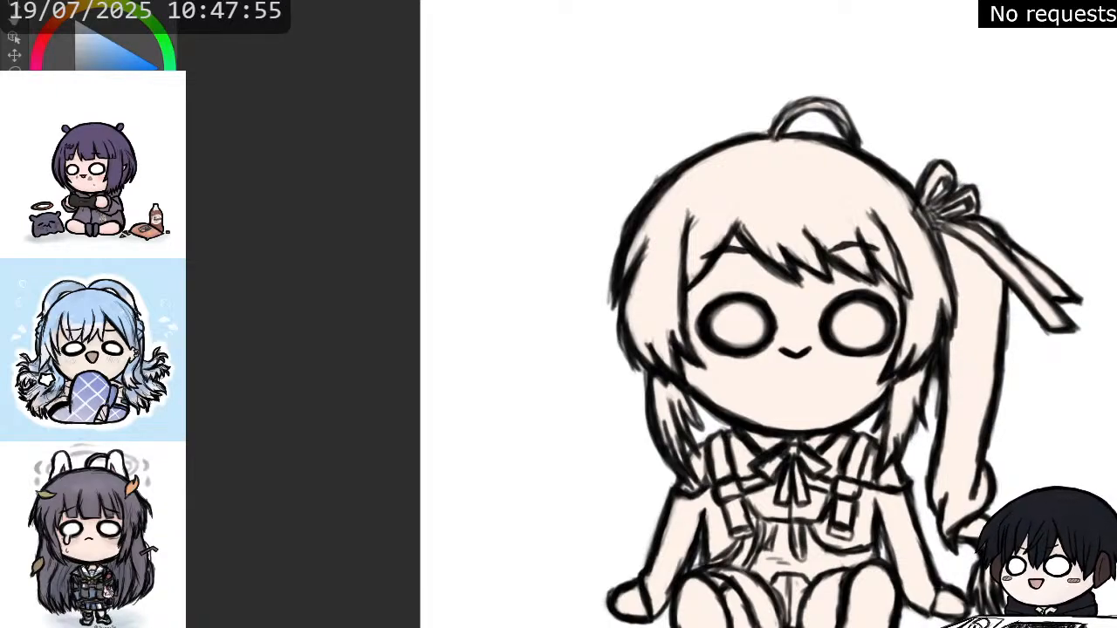
{"action": "key", "text": "alt+Delete"}
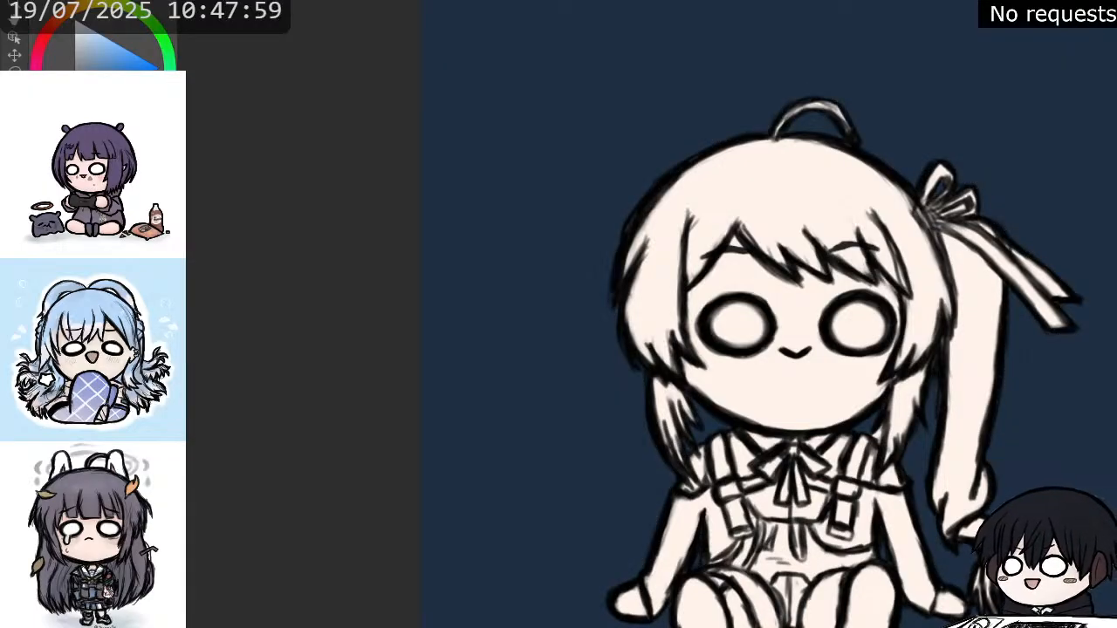
{"action": "key", "text": "ctrl+z"}
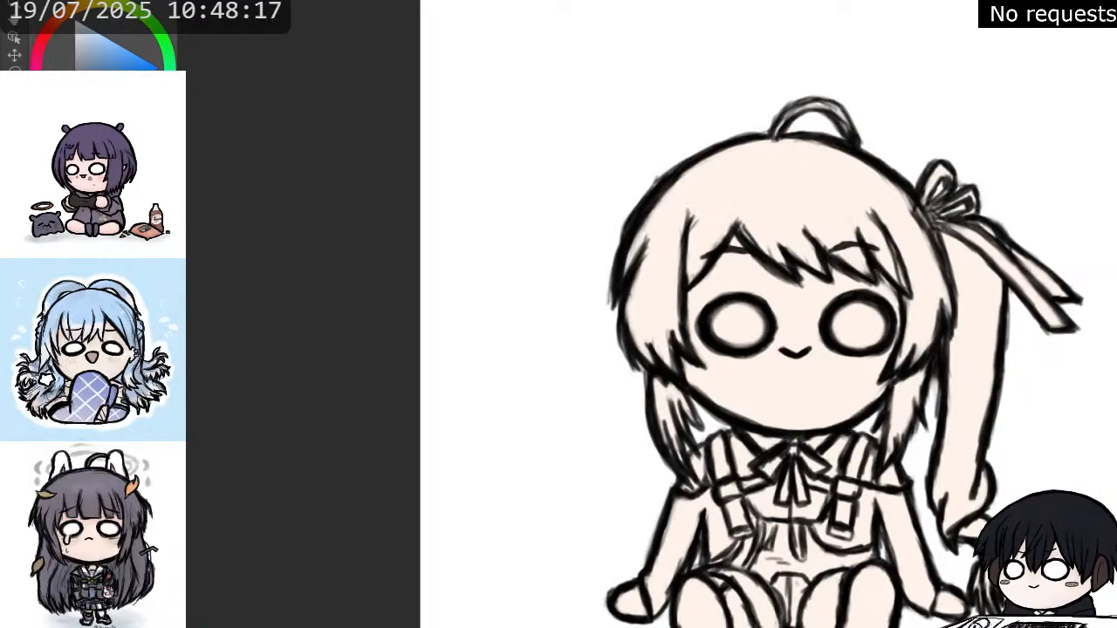
{"action": "mouse_move", "coordinate": [1004, 163]}
{"action": "left_mouse_down"}
{"action": "mouse_move", "coordinate": [1028, 95]}
{"action": "mouse_move", "coordinate": [1016, 95]}
{"action": "left_mouse_up"}
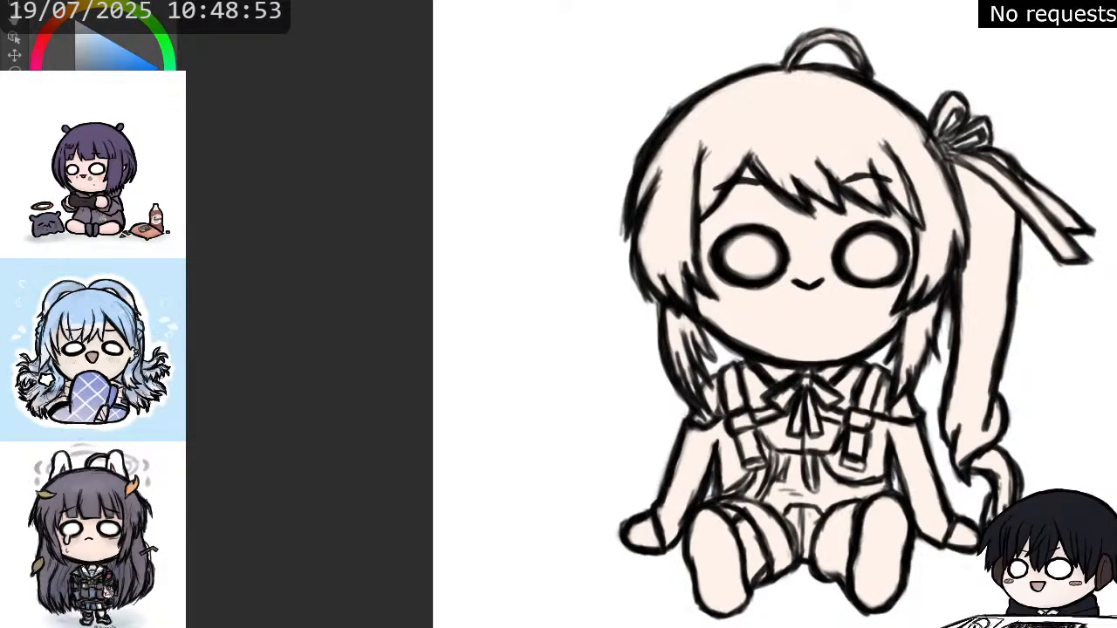
{"action": "key", "text": "alt+Delete"}
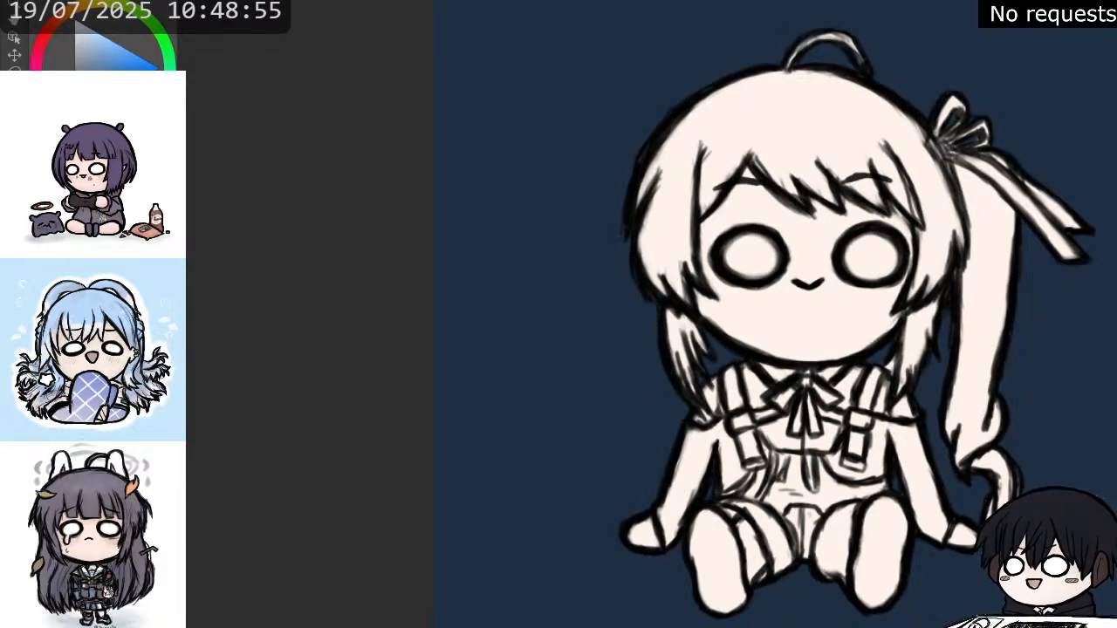
{"action": "key", "text": "ctrl+z"}
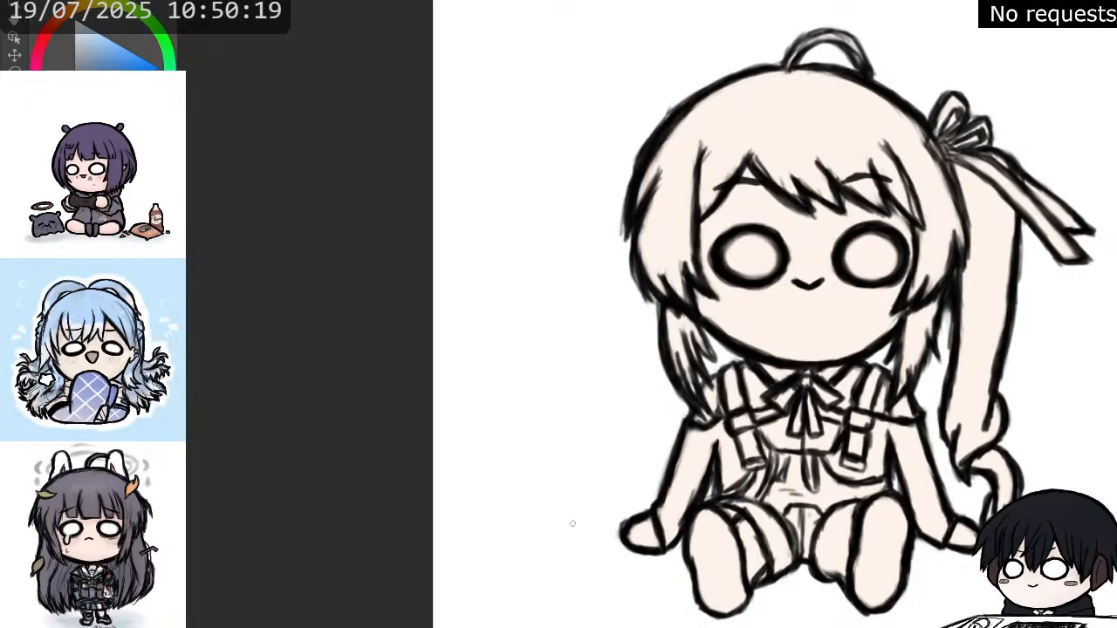
- Fill the main hair, the ponytail and the side lock beside it with pale yellow
{"action": "scroll", "coordinate": [601, 335], "scroll_direction": "down", "scroll_amount": 2}
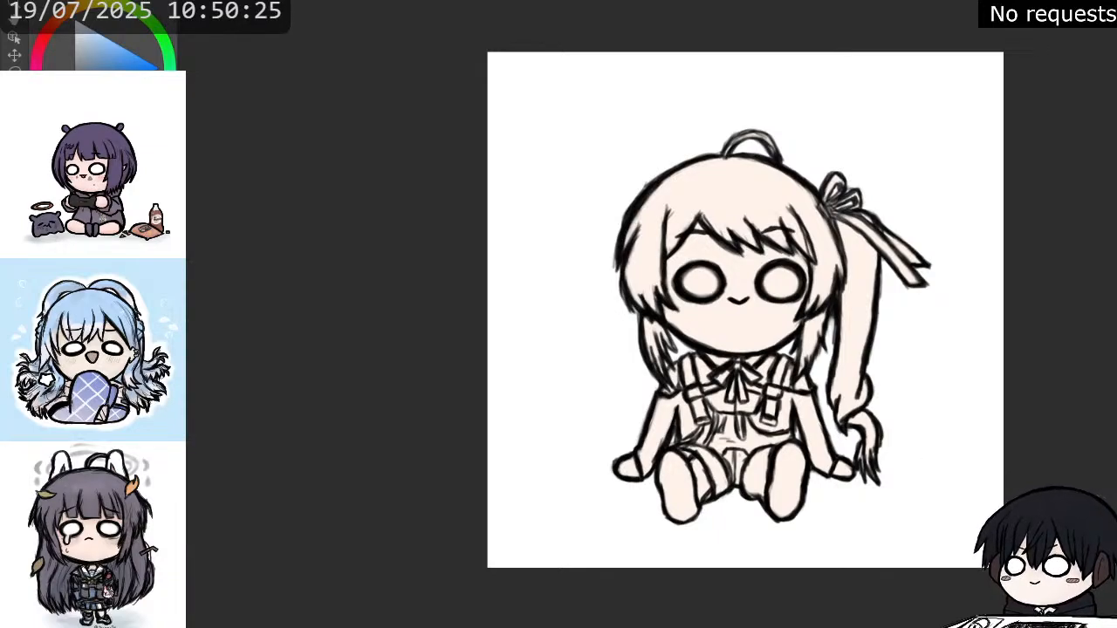
{"action": "key", "text": "x"}
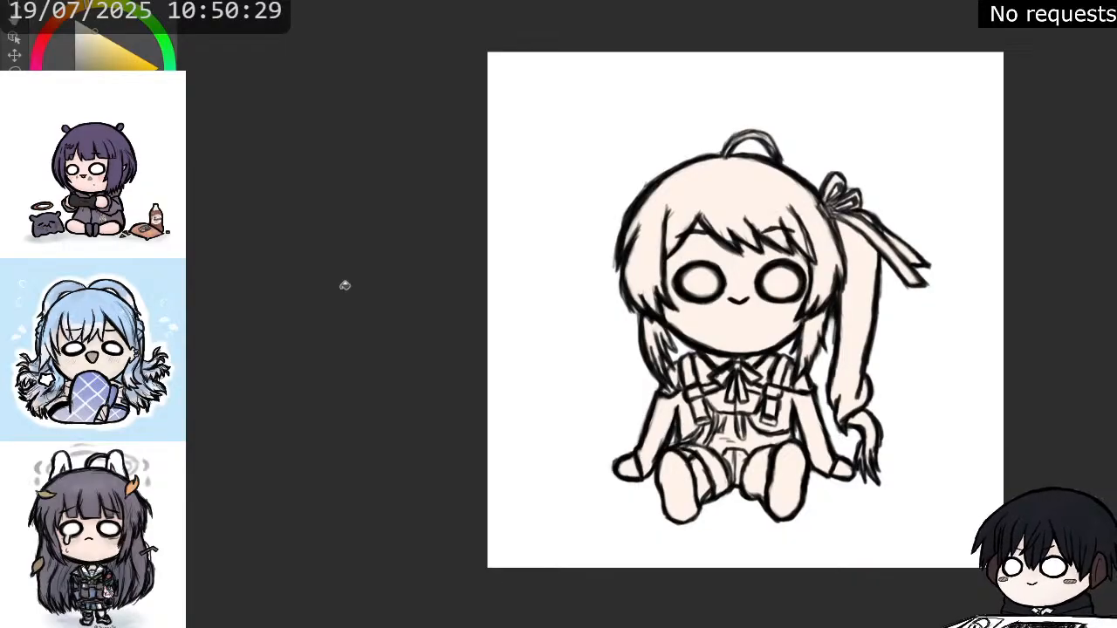
{"action": "left_click", "coordinate": [733, 184]}
{"action": "left_click", "coordinate": [863, 272]}
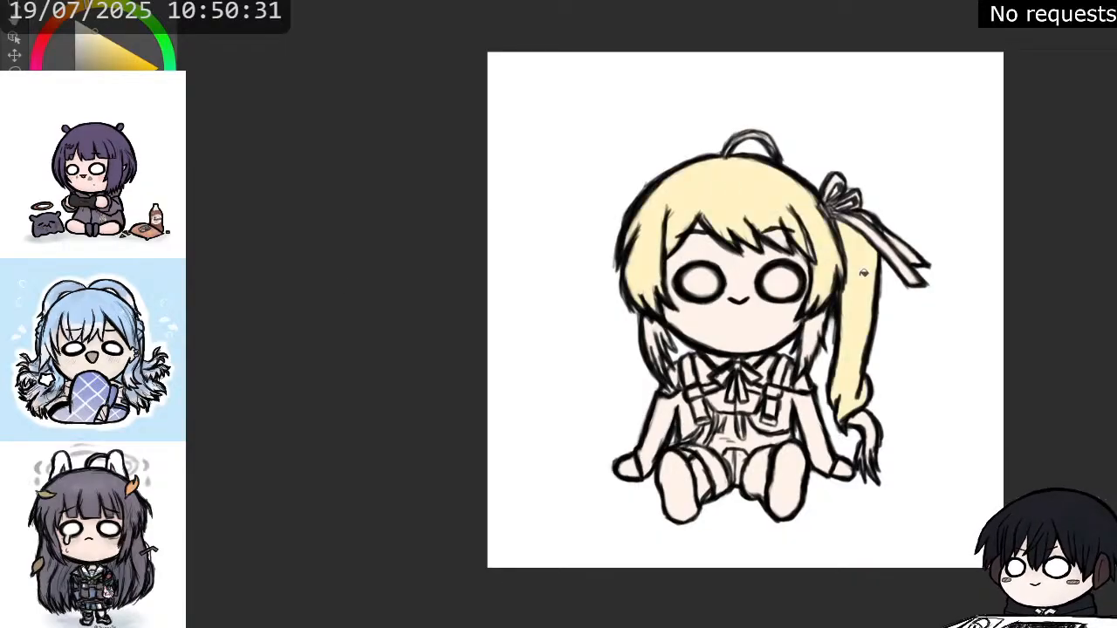
{"action": "left_click", "coordinate": [817, 334]}
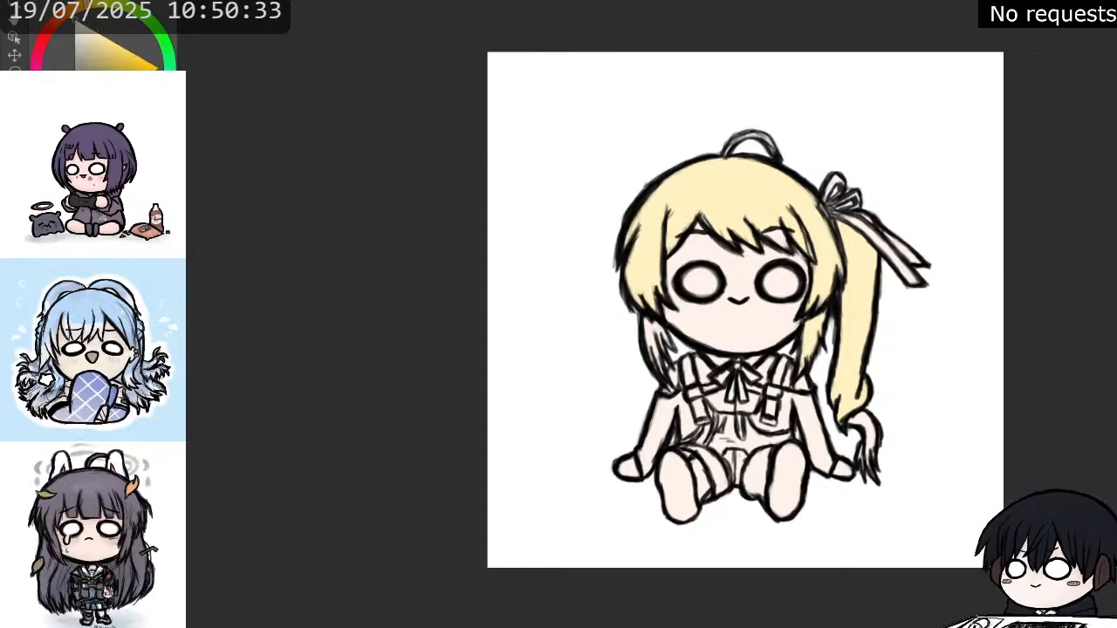
- Turn the inside of both eyes white
{"action": "scroll", "coordinate": [765, 296], "scroll_direction": "down", "scroll_amount": 3}
{"action": "scroll", "coordinate": [766, 288], "scroll_direction": "up", "scroll_amount": 2}
{"action": "left_click", "coordinate": [784, 291]}
{"action": "left_click", "coordinate": [714, 285]}
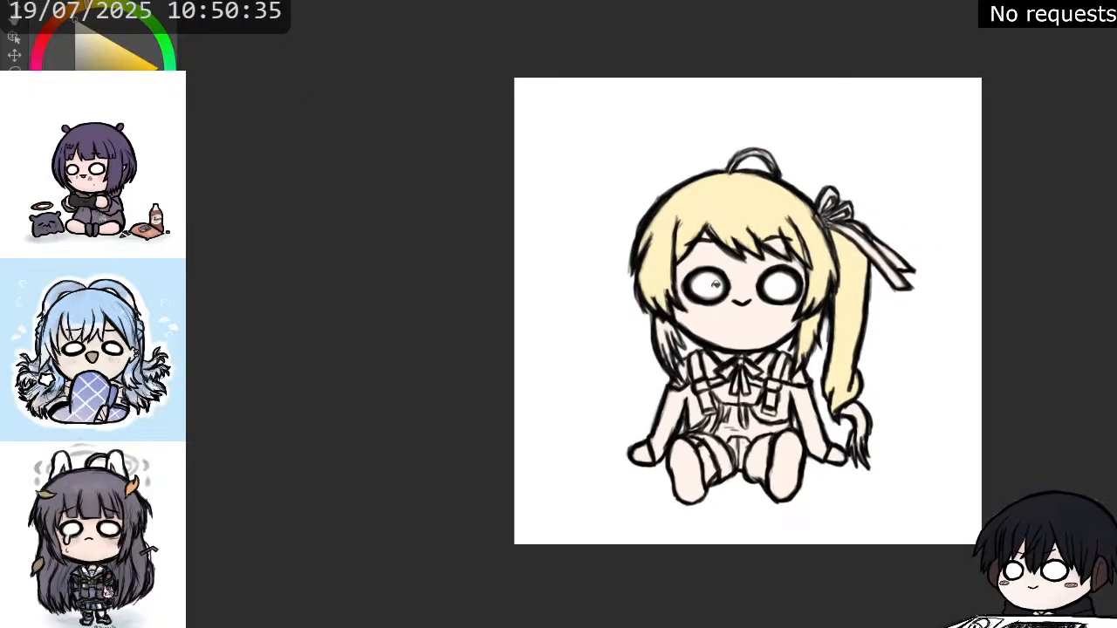
{"action": "scroll", "coordinate": [847, 280], "scroll_direction": "up", "scroll_amount": 1}
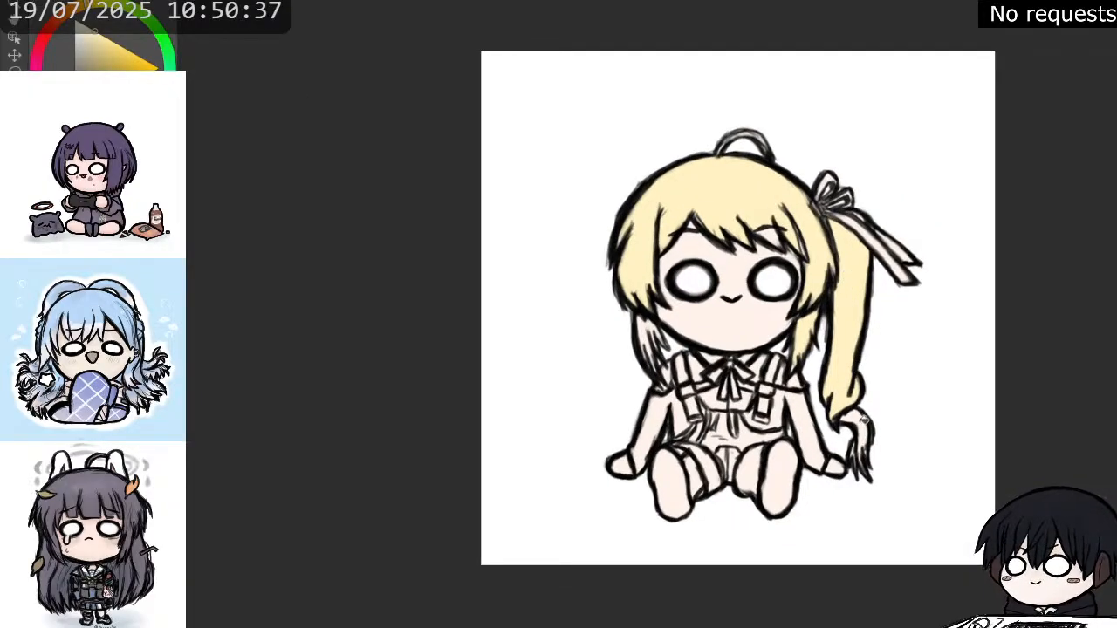
- Fill the ponytail tip and the remaining side lock with pale yellow, and touch up the yellow along the hair's edges and top loop
{"action": "left_click", "coordinate": [862, 417]}
{"action": "left_click", "coordinate": [647, 325]}
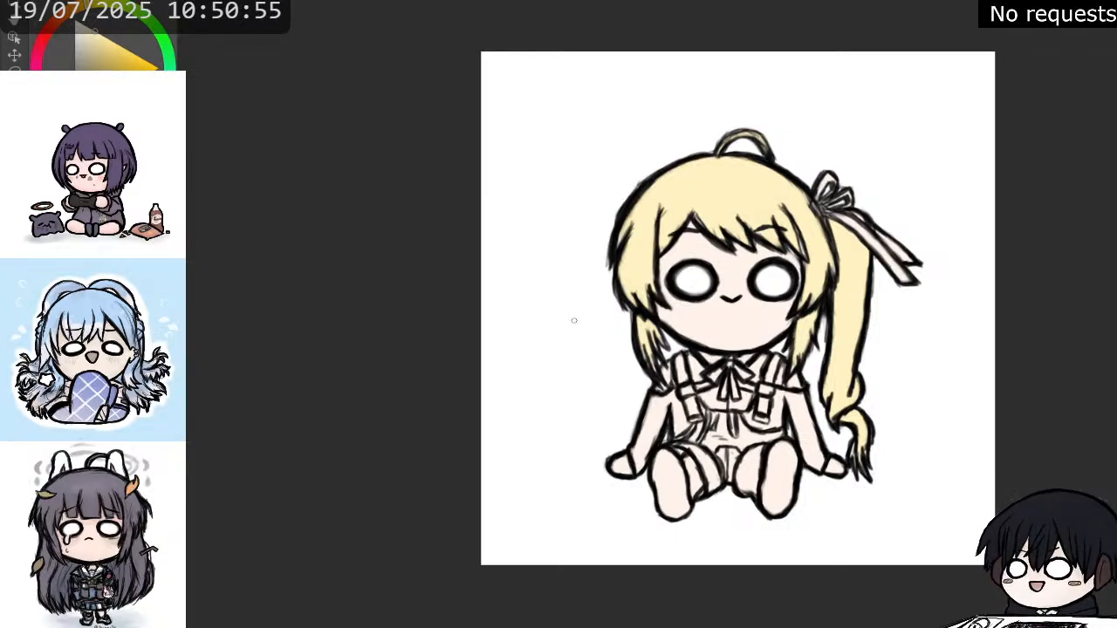
{"action": "scroll", "coordinate": [574, 321], "scroll_direction": "up", "scroll_amount": 3}
{"action": "scroll", "coordinate": [718, 80], "scroll_direction": "down", "scroll_amount": 4}
{"action": "scroll", "coordinate": [873, 180], "scroll_direction": "up", "scroll_amount": 6}
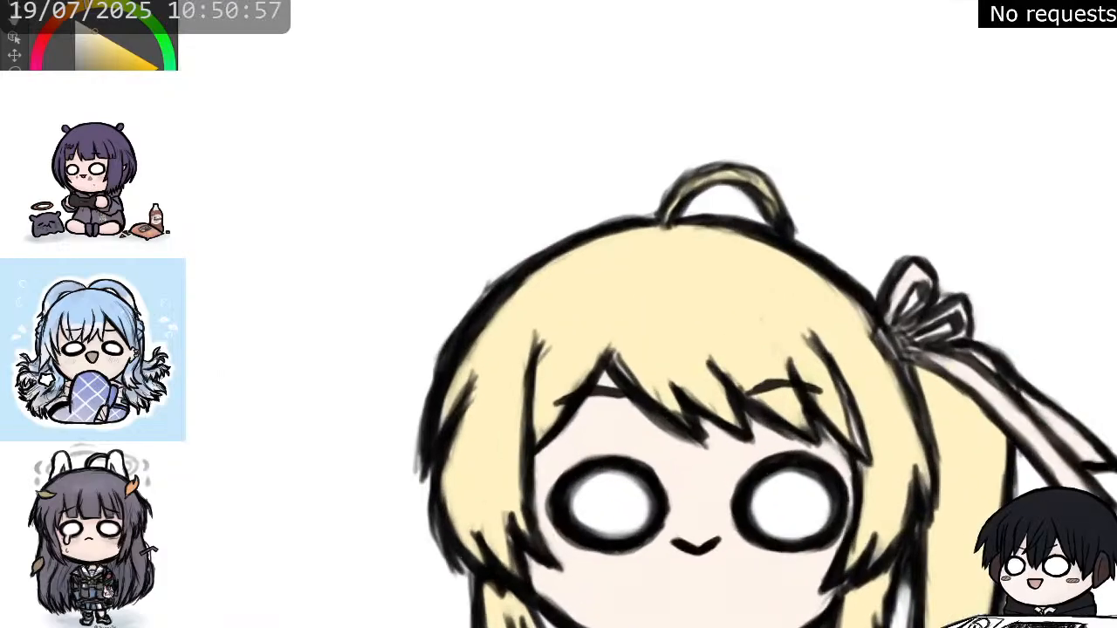
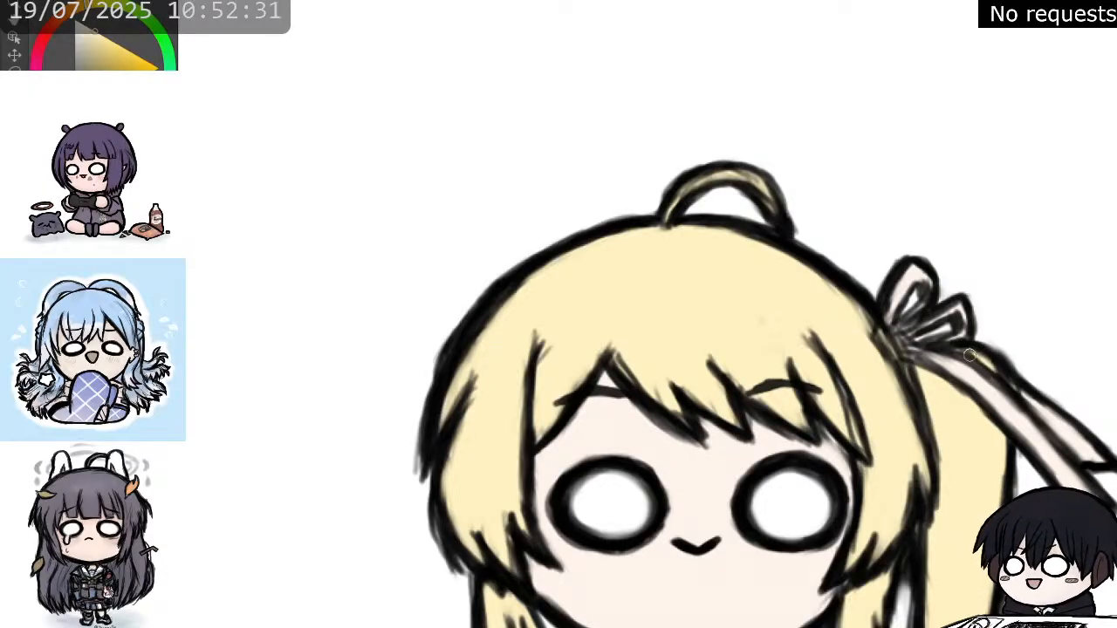
{"action": "mouse_move", "coordinate": [365, 627]}
{"action": "left_mouse_down"}
{"action": "mouse_move", "coordinate": [416, 472]}
{"action": "mouse_move", "coordinate": [443, 433]}
{"action": "mouse_move", "coordinate": [401, 408]}
{"action": "left_mouse_up"}
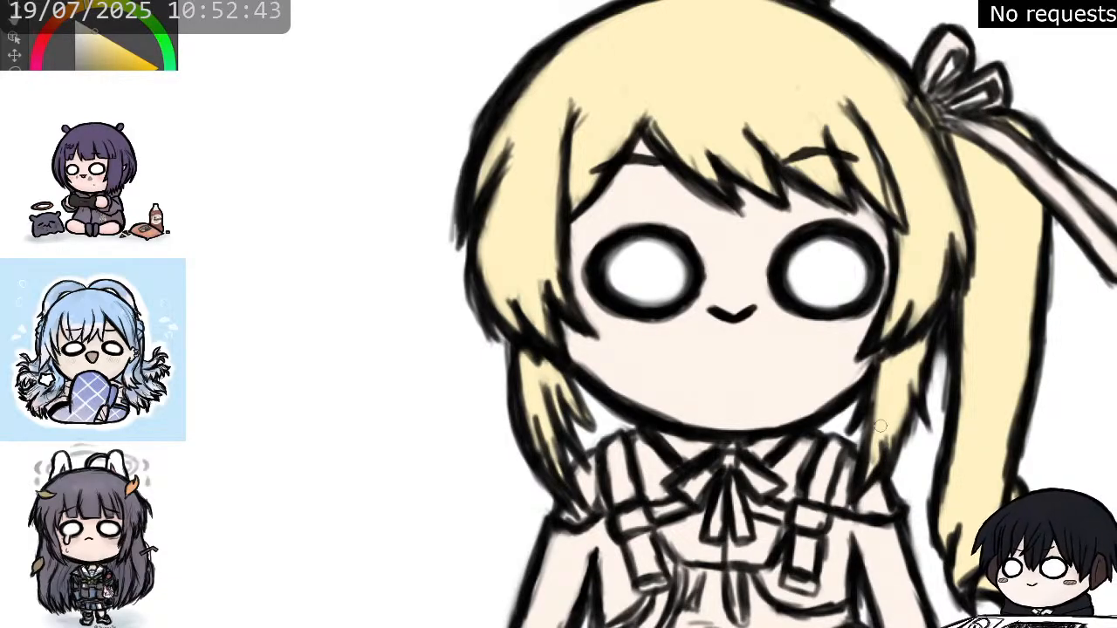
{"action": "left_click_drag", "start_coordinate": [908, 364], "coordinate": [783, 364]}
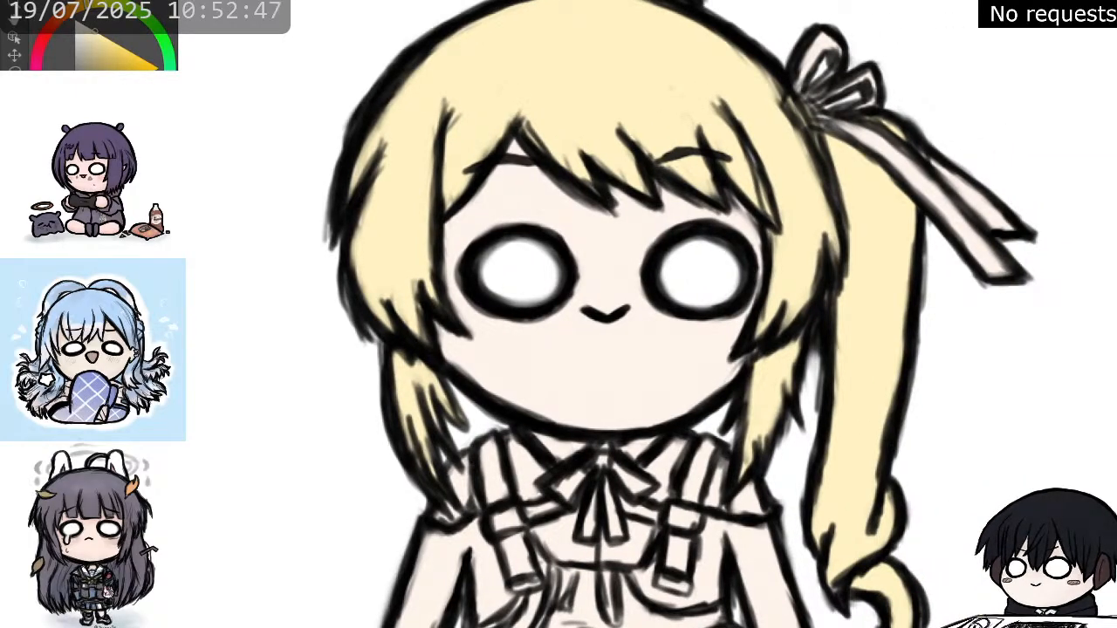
{"action": "scroll", "coordinate": [681, 314], "scroll_direction": "down", "scroll_amount": 2}
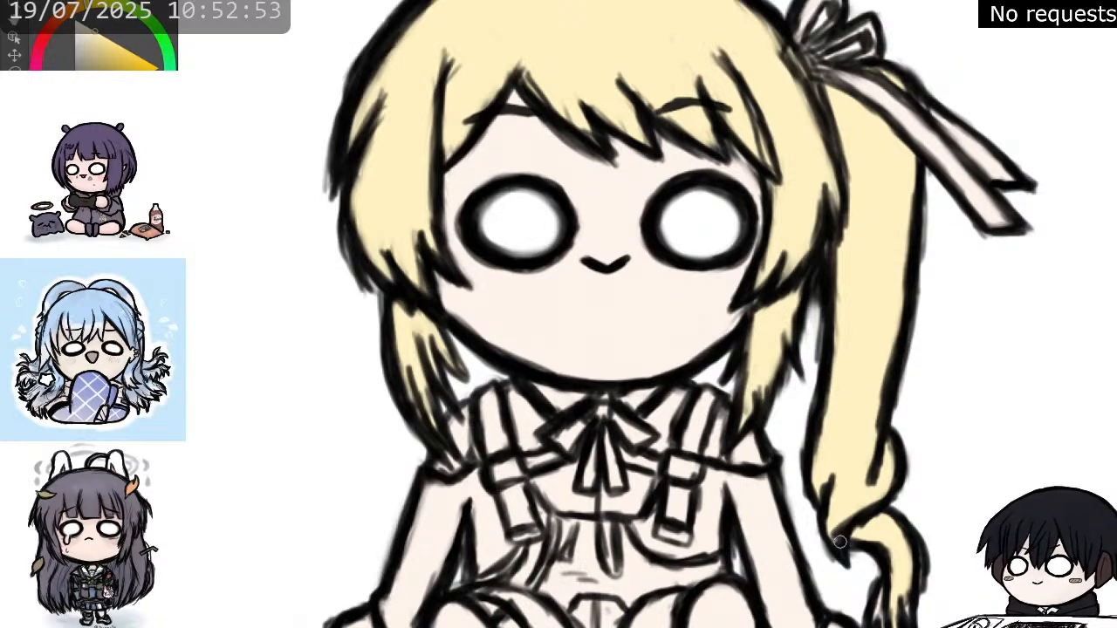
{"action": "scroll", "coordinate": [890, 548], "scroll_direction": "down", "scroll_amount": 2}
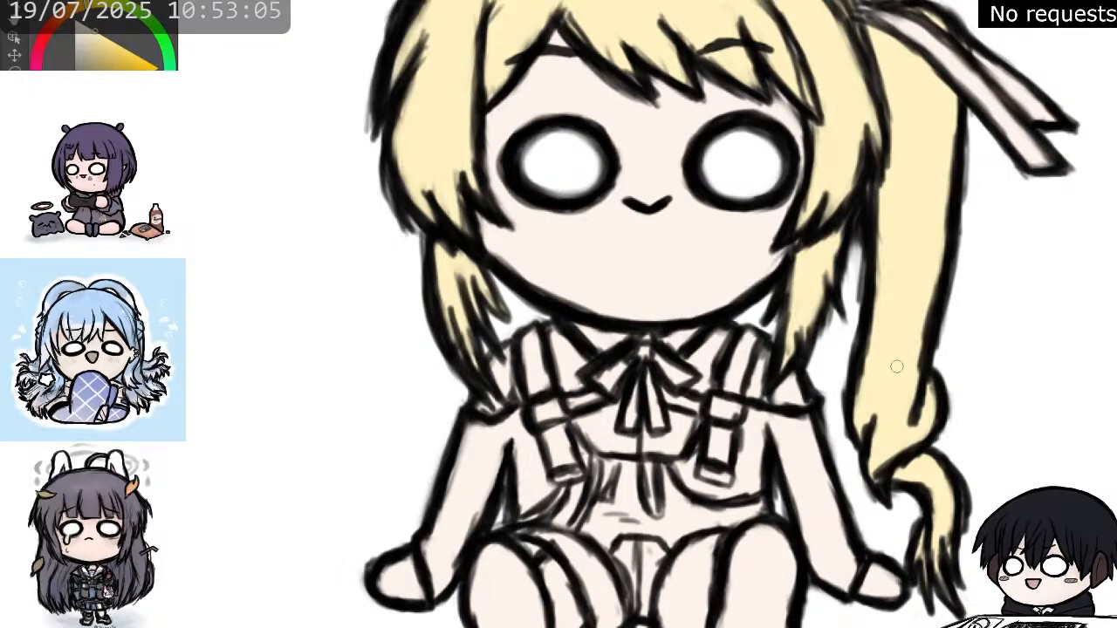
{"action": "left_click_drag", "start_coordinate": [903, 96], "coordinate": [827, 287]}
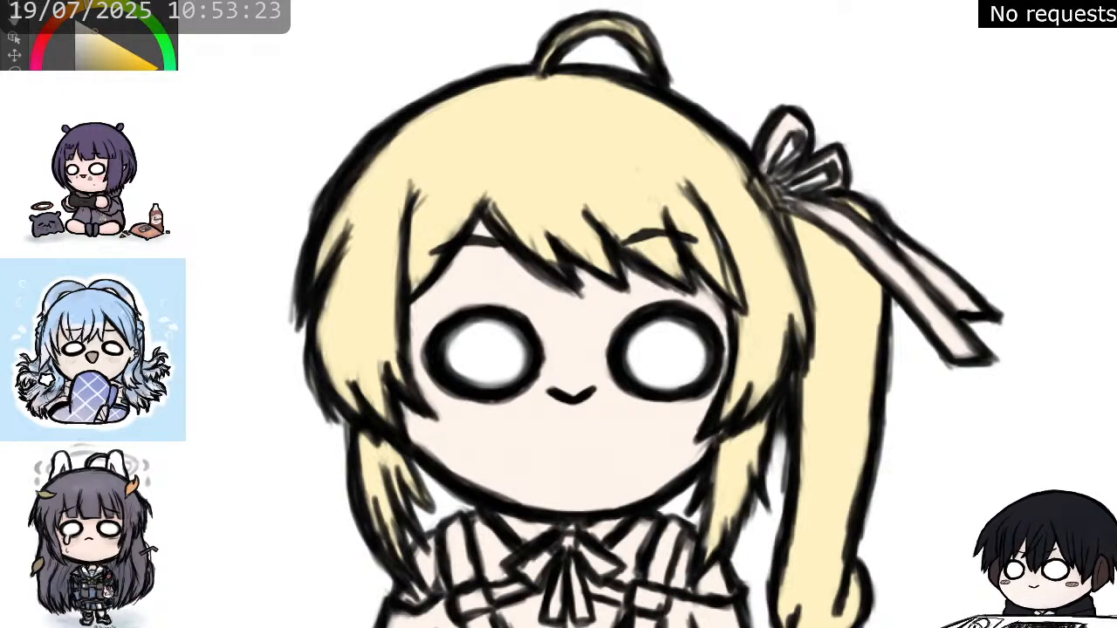
- Touch up the narrow gap between the side lock and the ponytail
{"action": "left_click", "coordinate": [76, 8]}
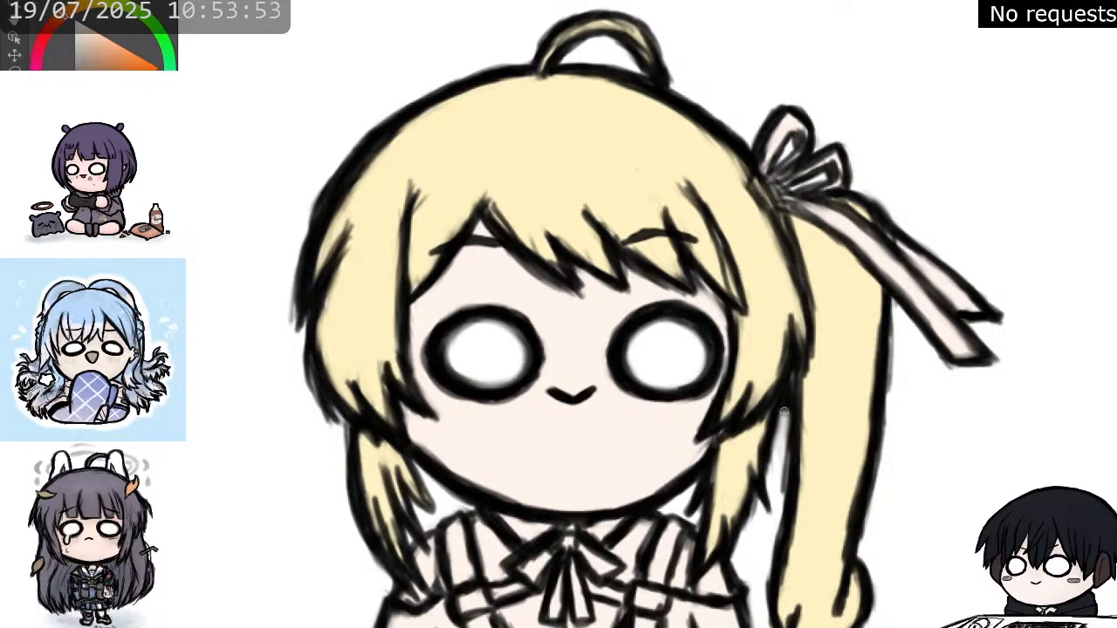
{"action": "left_click_drag", "start_coordinate": [786, 410], "coordinate": [787, 484]}
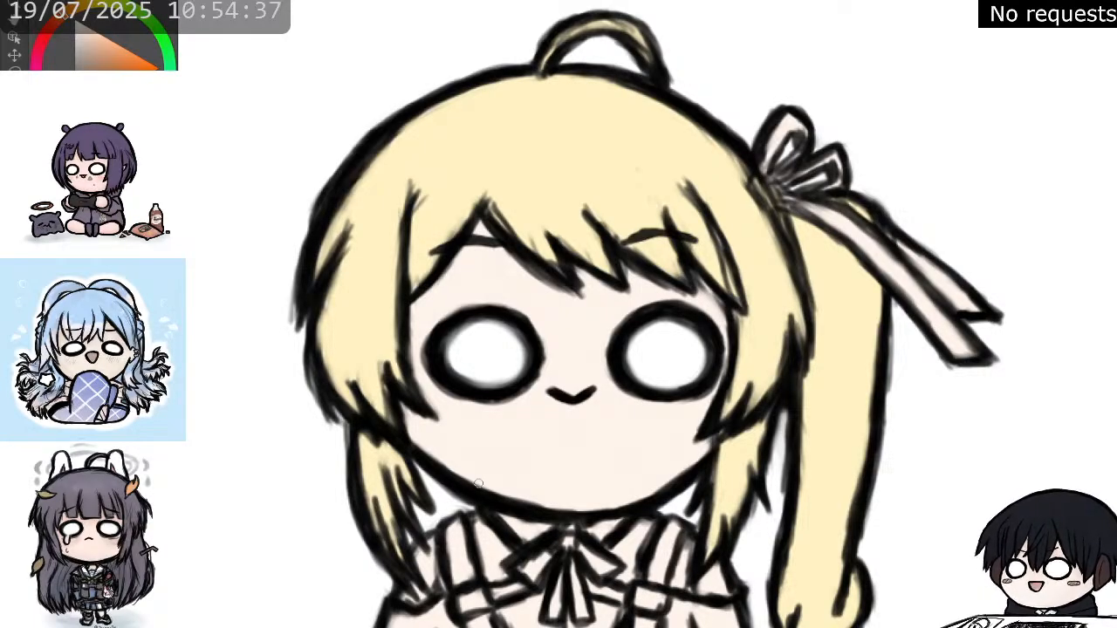
{"action": "scroll", "coordinate": [483, 411], "scroll_direction": "down", "scroll_amount": 5}
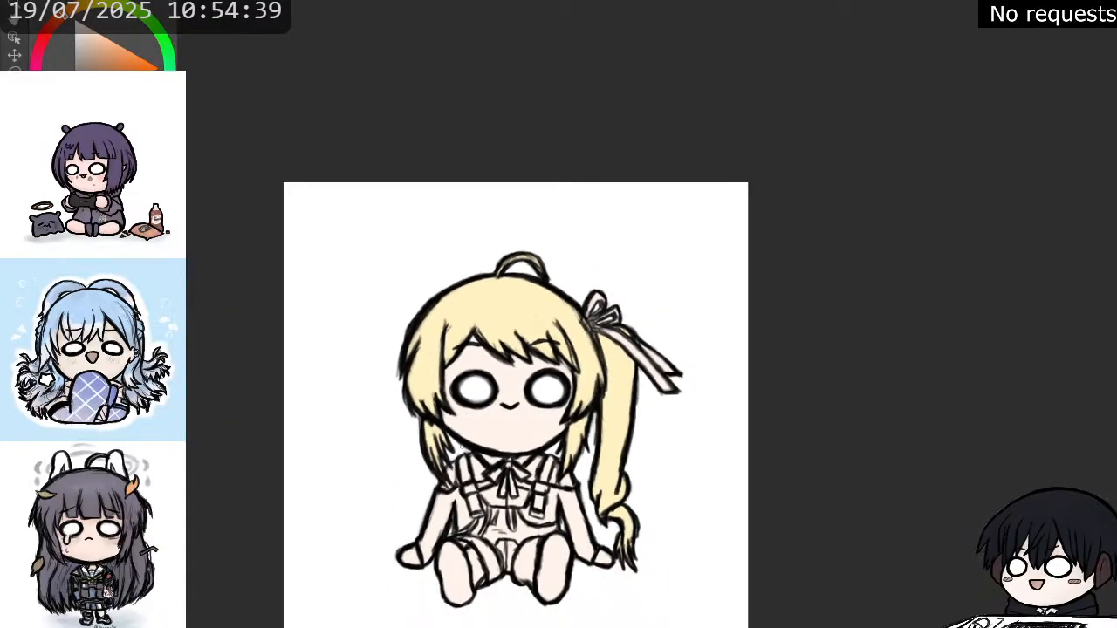
- Colour the hair ribbon's two tails and its bow loops red
{"action": "scroll", "coordinate": [416, 582], "scroll_direction": "up", "scroll_amount": 2}
{"action": "scroll", "coordinate": [416, 582], "scroll_direction": "up", "scroll_amount": 2}
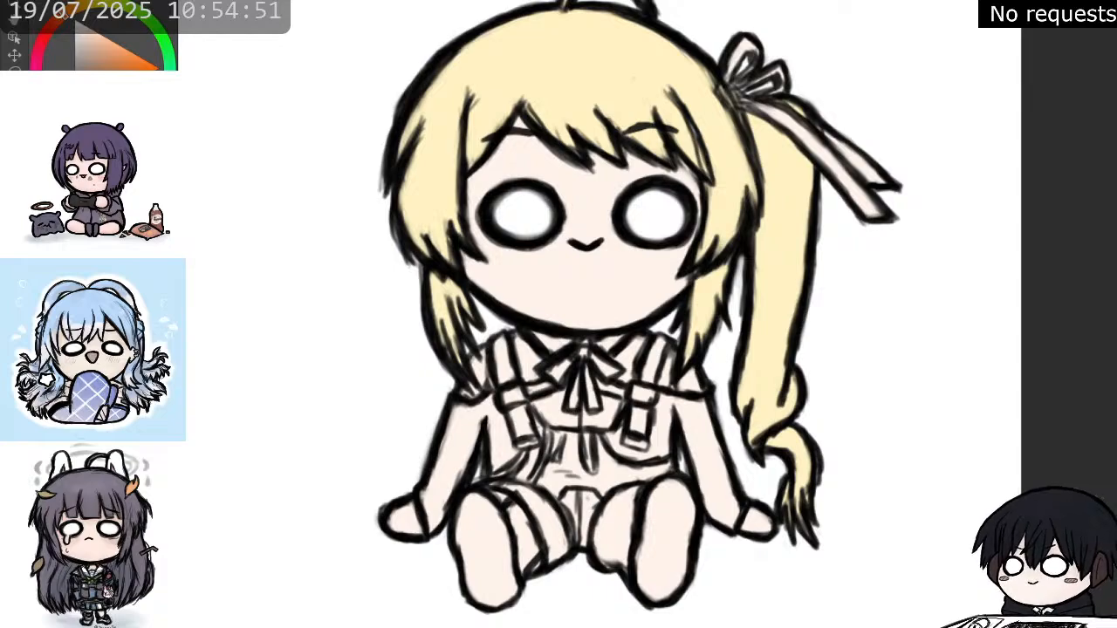
{"action": "key", "text": "x"}
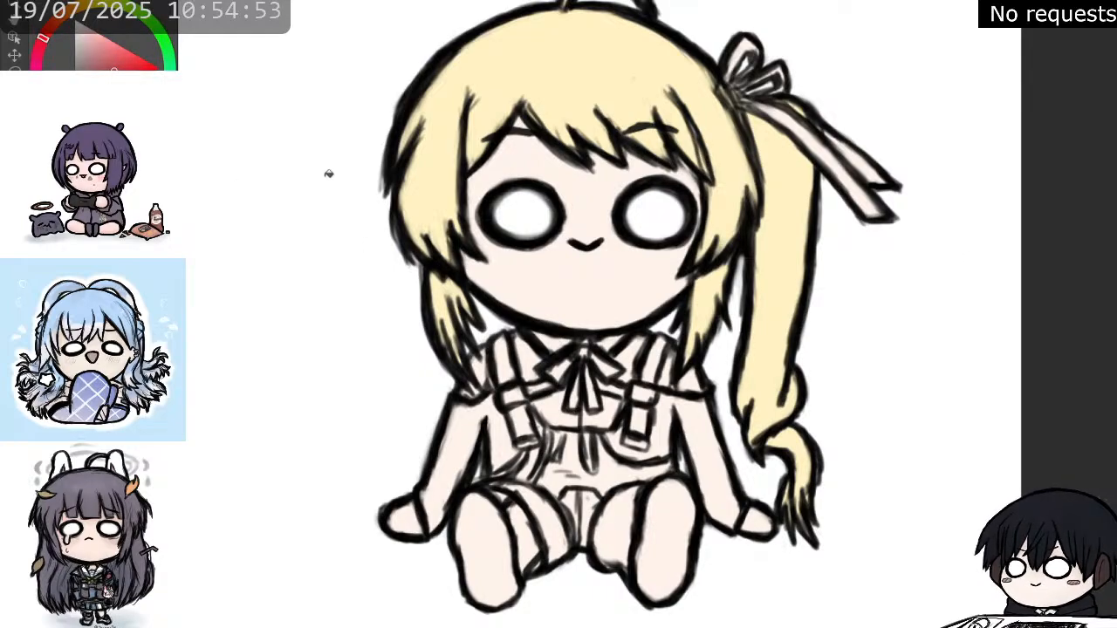
{"action": "left_click", "coordinate": [811, 146]}
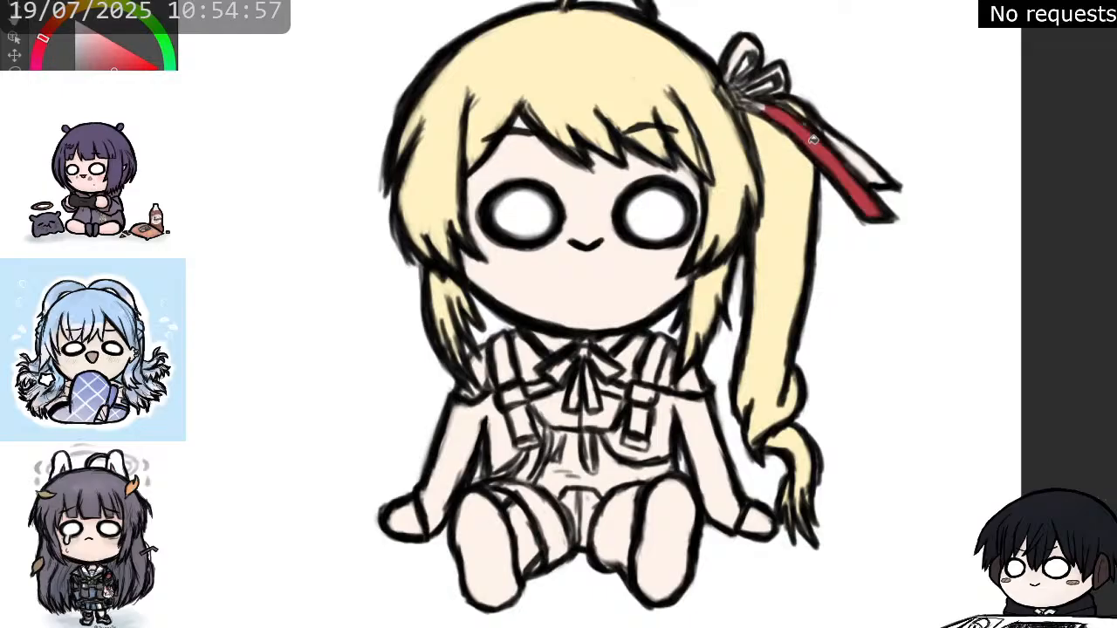
{"action": "left_click", "coordinate": [860, 154]}
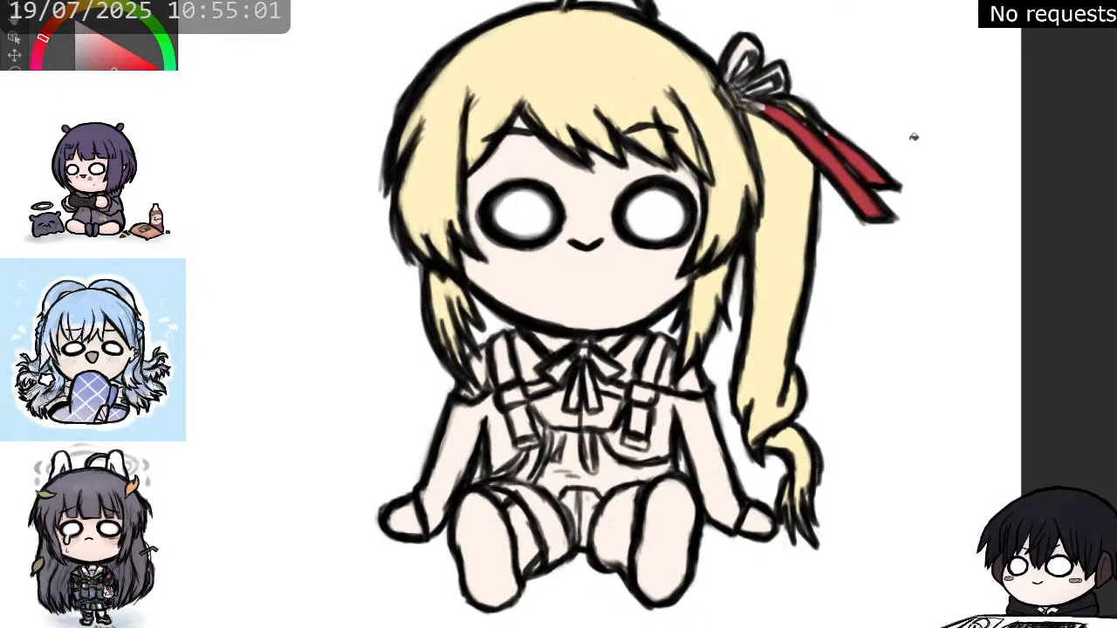
{"action": "mouse_move", "coordinate": [743, 56]}
{"action": "left_mouse_down"}
{"action": "mouse_move", "coordinate": [783, 200]}
{"action": "mouse_move", "coordinate": [766, 224]}
{"action": "mouse_move", "coordinate": [782, 192]}
{"action": "mouse_move", "coordinate": [798, 199]}
{"action": "mouse_move", "coordinate": [783, 229]}
{"action": "mouse_move", "coordinate": [775, 209]}
{"action": "mouse_move", "coordinate": [794, 230]}
{"action": "mouse_move", "coordinate": [821, 216]}
{"action": "left_mouse_up"}
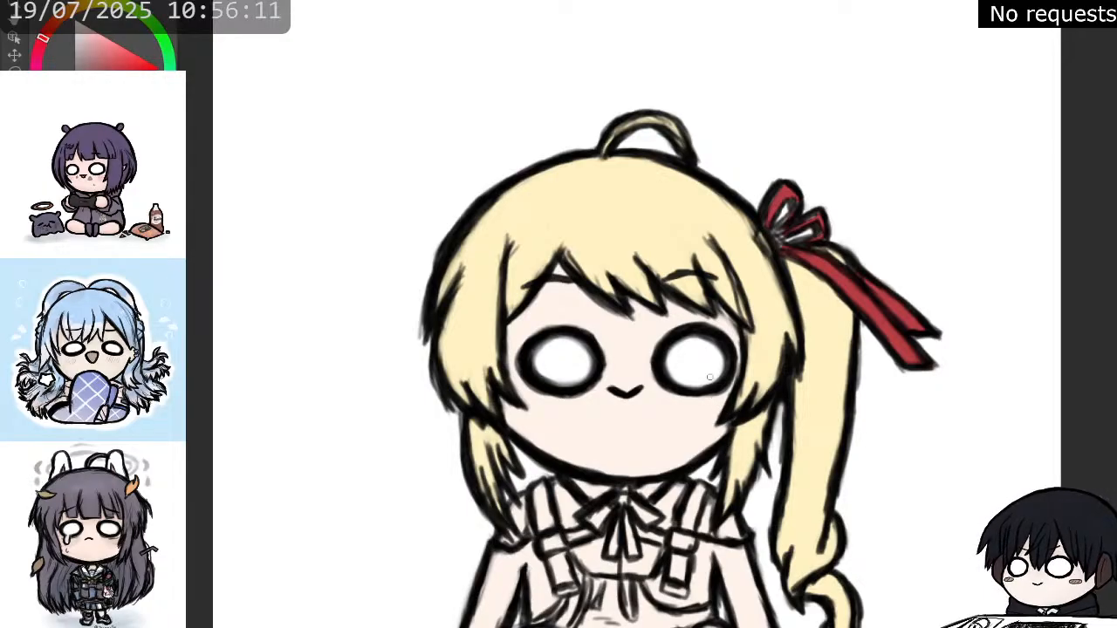
- Fill the girl's sleeves, blouse, suspenders, shorts, legs and shoes with white, leaving the hands and shoulders skin-coloured
{"action": "left_click_drag", "start_coordinate": [646, 349], "coordinate": [686, 253]}
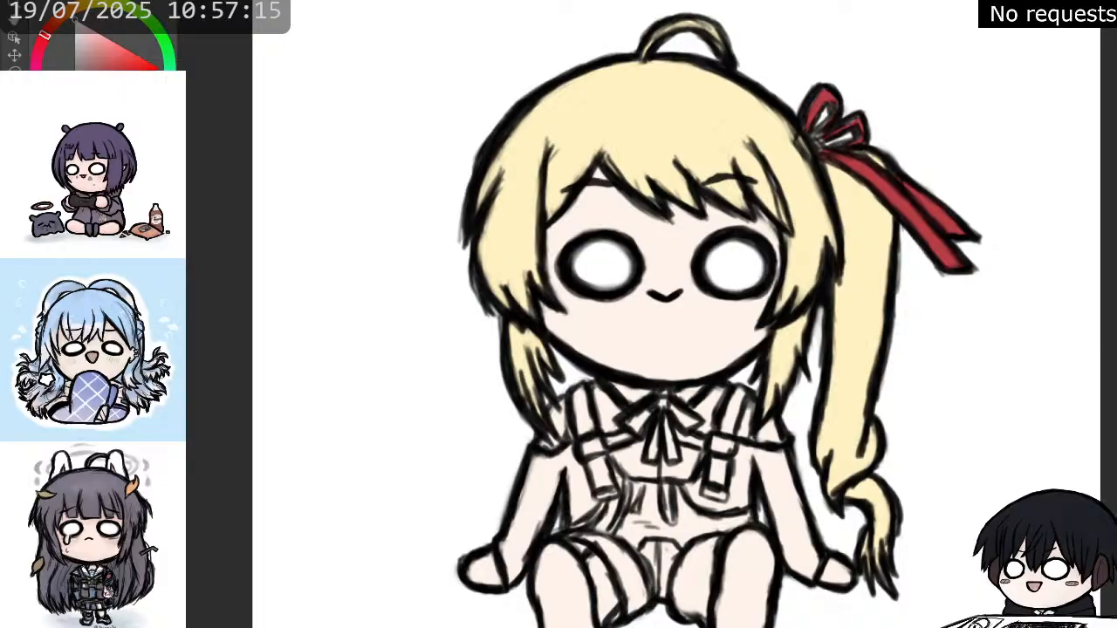
{"action": "left_click", "coordinate": [779, 476]}
{"action": "left_click", "coordinate": [580, 463]}
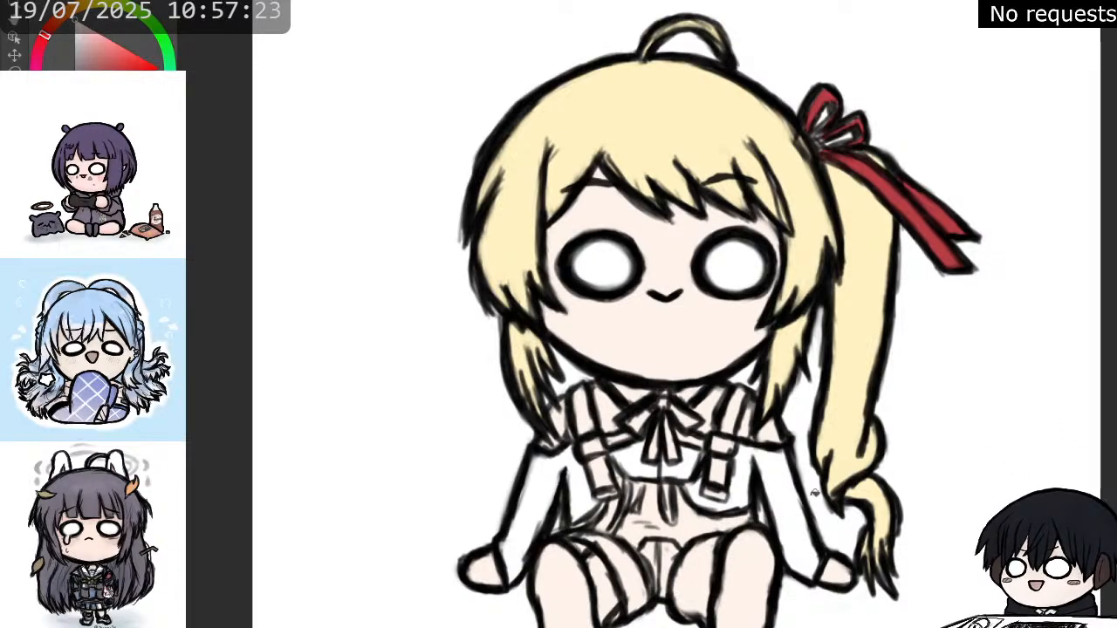
{"action": "scroll", "coordinate": [709, 441], "scroll_direction": "up", "scroll_amount": 2}
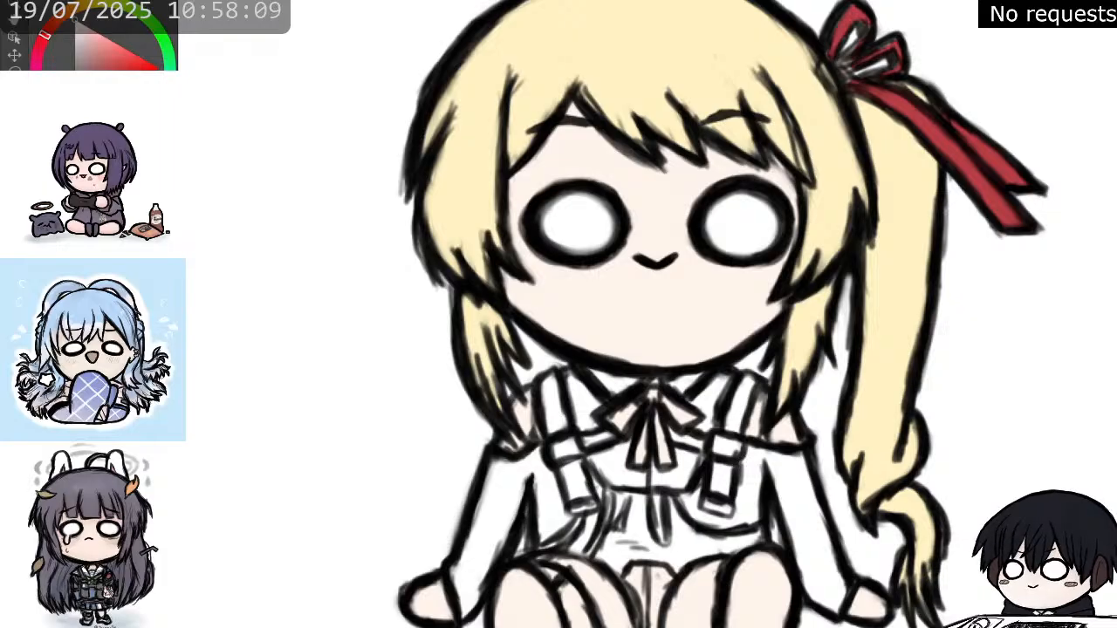
{"action": "mouse_move", "coordinate": [1020, 376]}
{"action": "left_mouse_down"}
{"action": "mouse_move", "coordinate": [1086, 270]}
{"action": "mouse_move", "coordinate": [1060, 242]}
{"action": "left_mouse_up"}
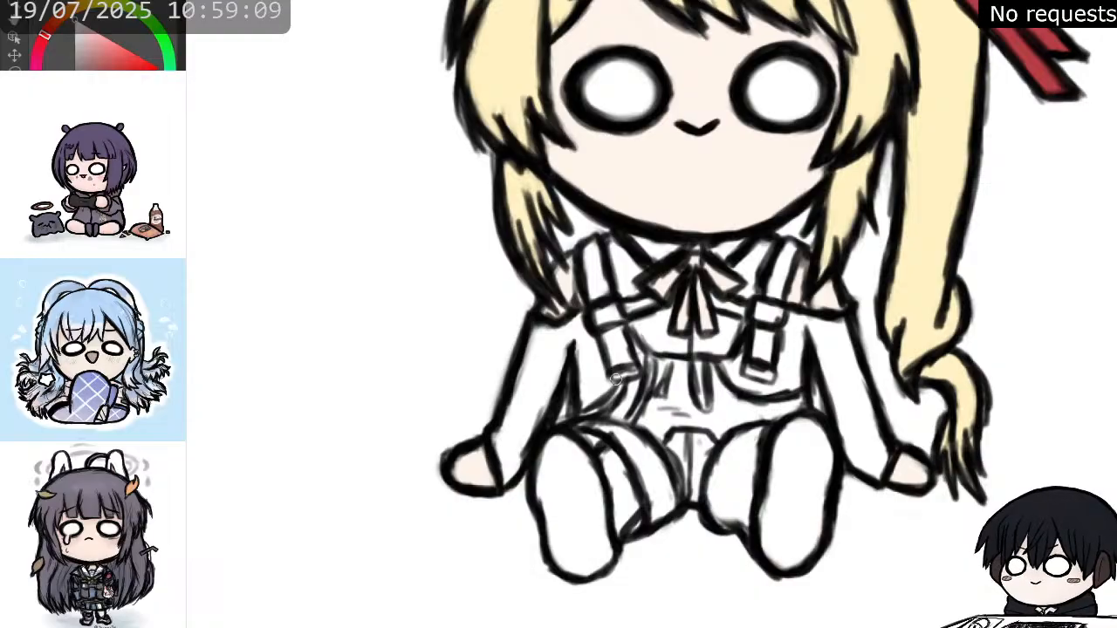
- Colour the neck bow and the narrow strip at the front of the waist with the hair ribbon's red
{"action": "scroll", "coordinate": [599, 372], "scroll_direction": "down", "scroll_amount": 3}
{"action": "scroll", "coordinate": [650, 201], "scroll_direction": "up", "scroll_amount": 2}
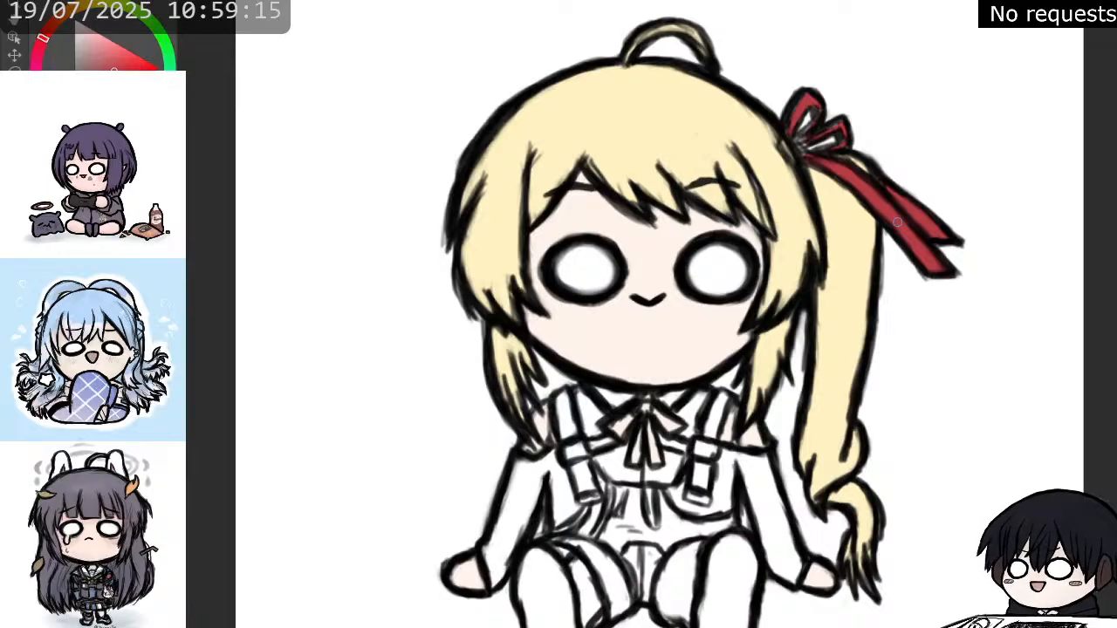
{"action": "mouse_move", "coordinate": [635, 415]}
{"action": "left_mouse_down"}
{"action": "mouse_move", "coordinate": [618, 426]}
{"action": "mouse_move", "coordinate": [644, 410]}
{"action": "mouse_move", "coordinate": [679, 425]}
{"action": "mouse_move", "coordinate": [620, 429]}
{"action": "mouse_move", "coordinate": [640, 434]}
{"action": "mouse_move", "coordinate": [638, 458]}
{"action": "mouse_move", "coordinate": [655, 455]}
{"action": "left_mouse_up"}
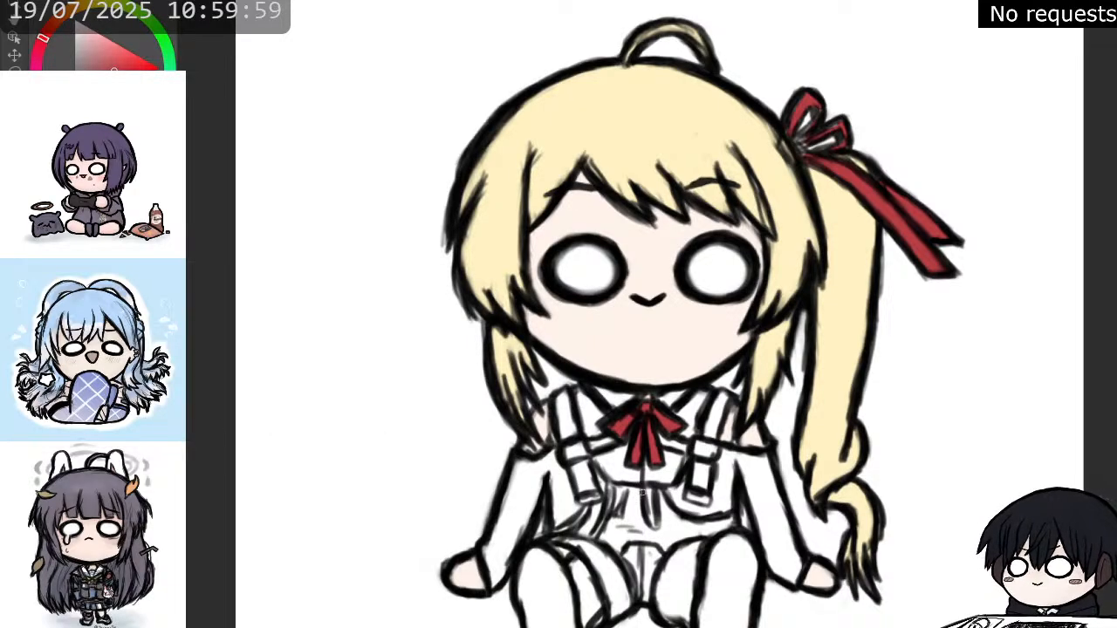
{"action": "left_click_drag", "start_coordinate": [644, 491], "coordinate": [644, 521]}
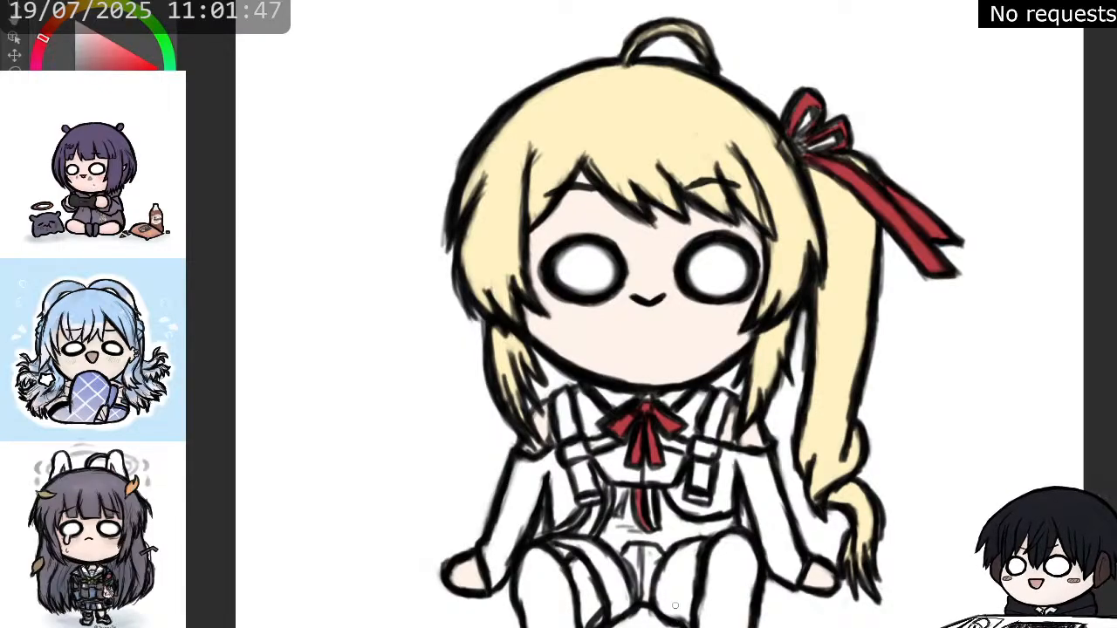
- Fill both shoe soles with brown and paint narrow brown bands along the openings around the legs
{"action": "left_click_drag", "start_coordinate": [750, 213], "coordinate": [913, 142]}
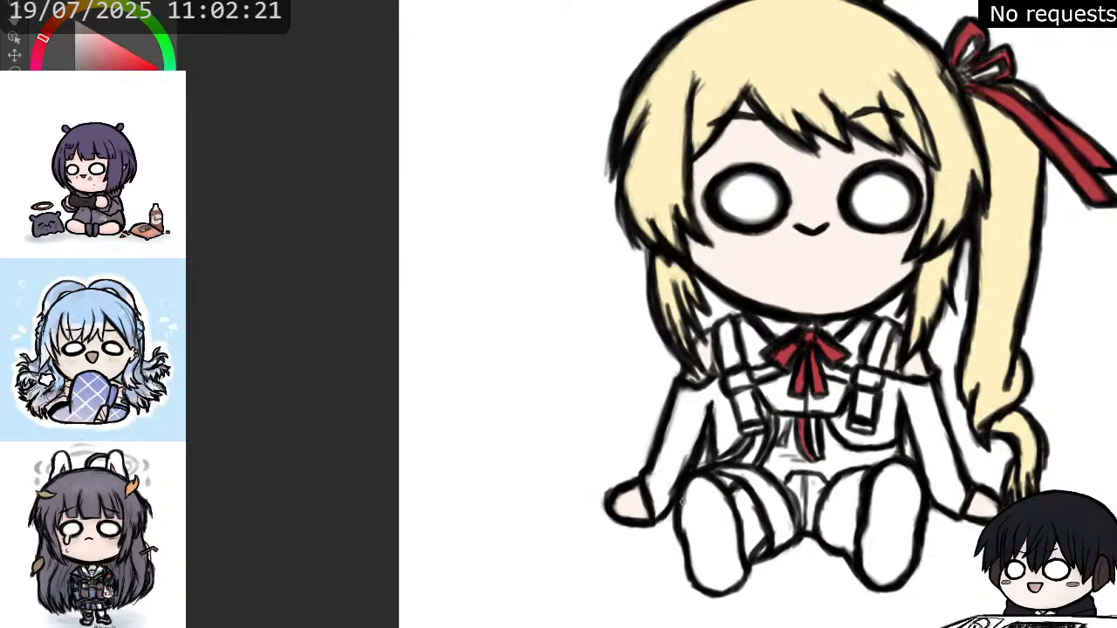
{"action": "mouse_move", "coordinate": [681, 529]}
{"action": "left_mouse_down"}
{"action": "mouse_move", "coordinate": [702, 590]}
{"action": "mouse_move", "coordinate": [691, 582]}
{"action": "mouse_move", "coordinate": [731, 593]}
{"action": "mouse_move", "coordinate": [744, 568]}
{"action": "left_mouse_up"}
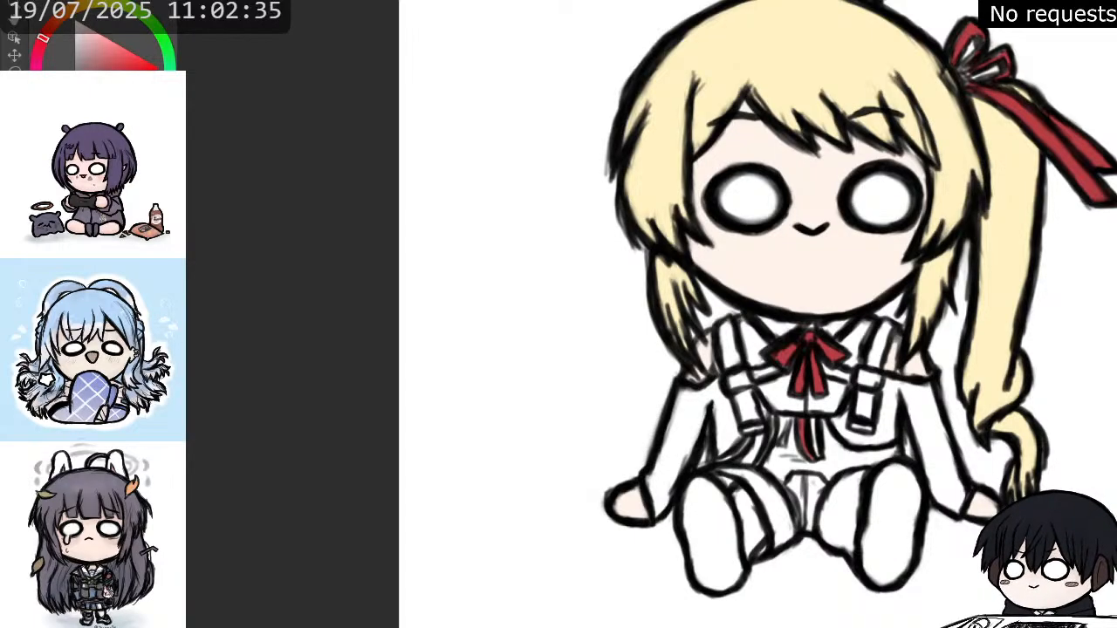
{"action": "left_click", "coordinate": [62, 16]}
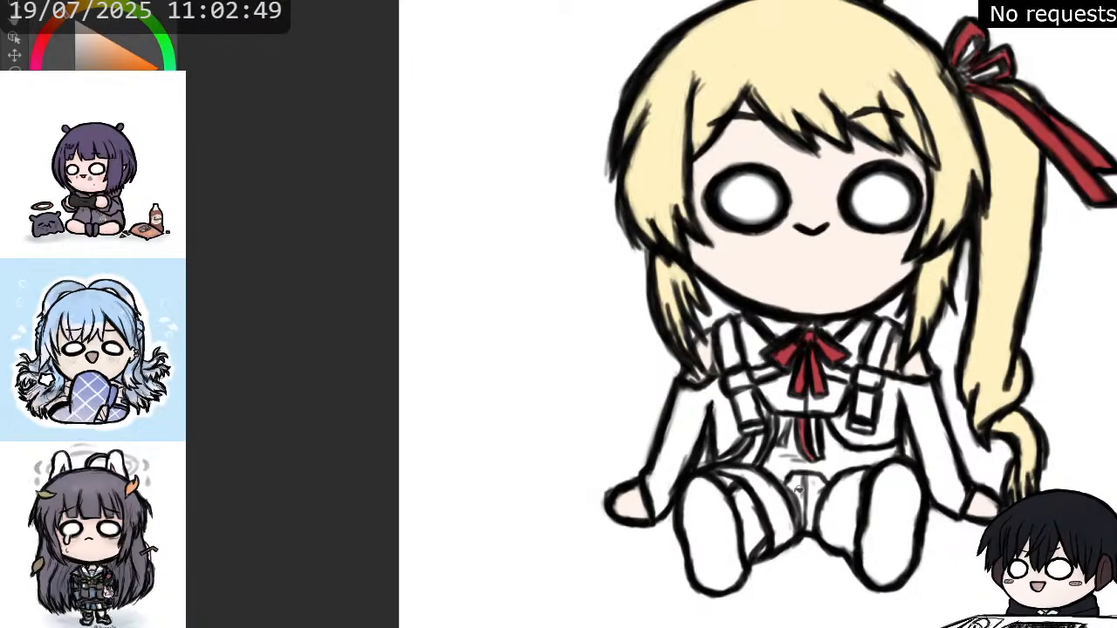
{"action": "left_click", "coordinate": [719, 523]}
{"action": "left_click", "coordinate": [892, 527]}
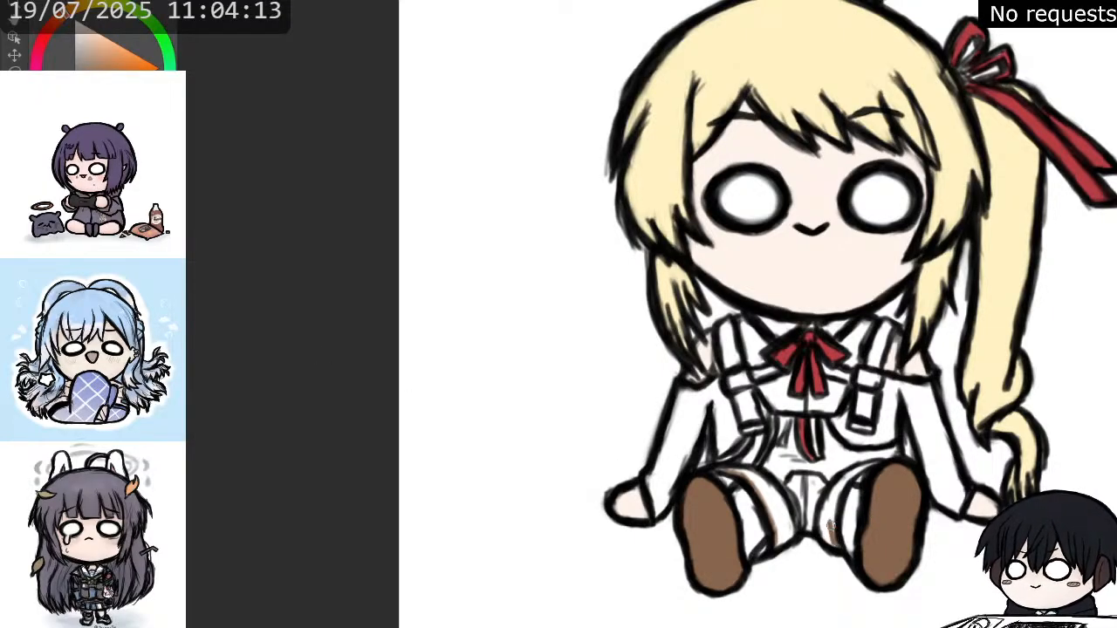
{"action": "left_click_drag", "start_coordinate": [830, 527], "coordinate": [845, 479]}
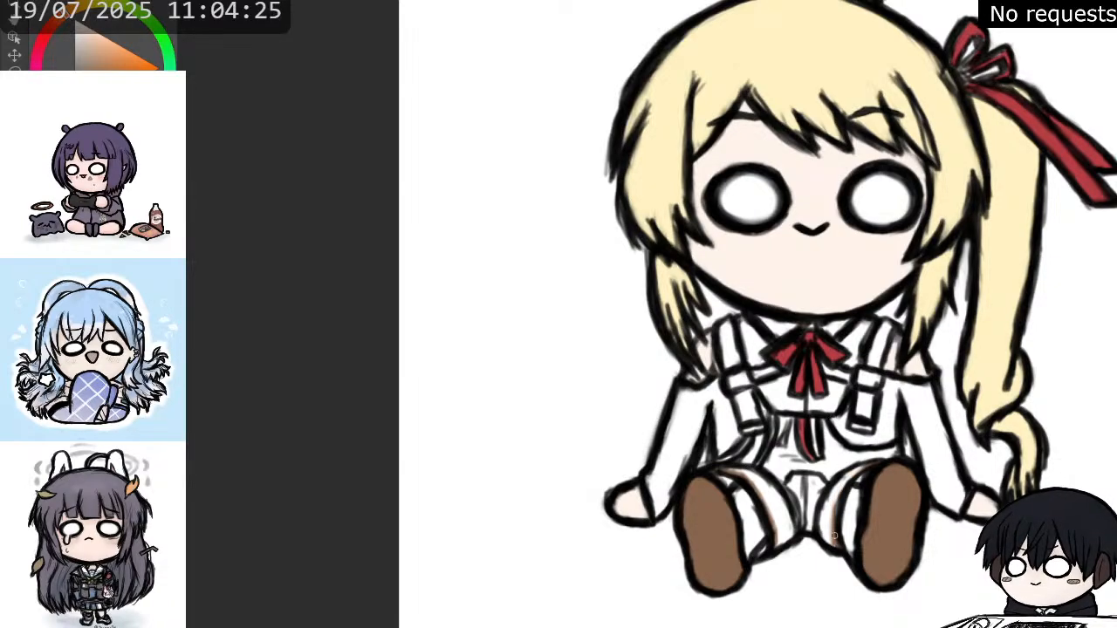
{"action": "mouse_move", "coordinate": [834, 537]}
{"action": "left_mouse_down"}
{"action": "mouse_move", "coordinate": [837, 496]}
{"action": "mouse_move", "coordinate": [876, 465]}
{"action": "left_mouse_up"}
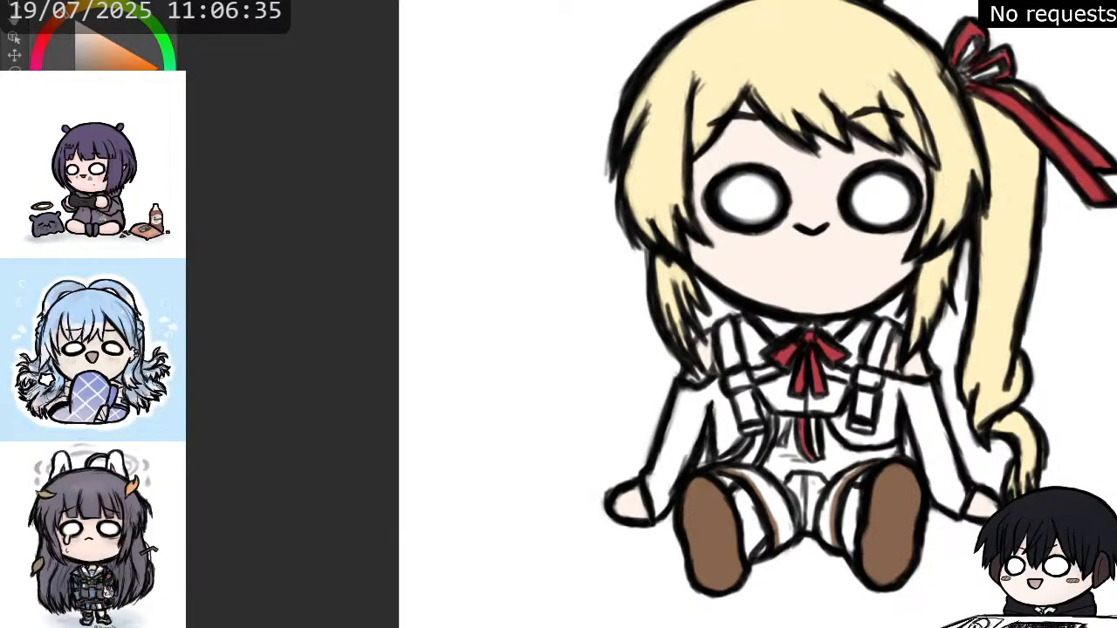
{"action": "mouse_move", "coordinate": [1077, 219]}
{"action": "left_mouse_down"}
{"action": "mouse_move", "coordinate": [1072, 244]}
{"action": "mouse_move", "coordinate": [1009, 296]}
{"action": "left_mouse_up"}
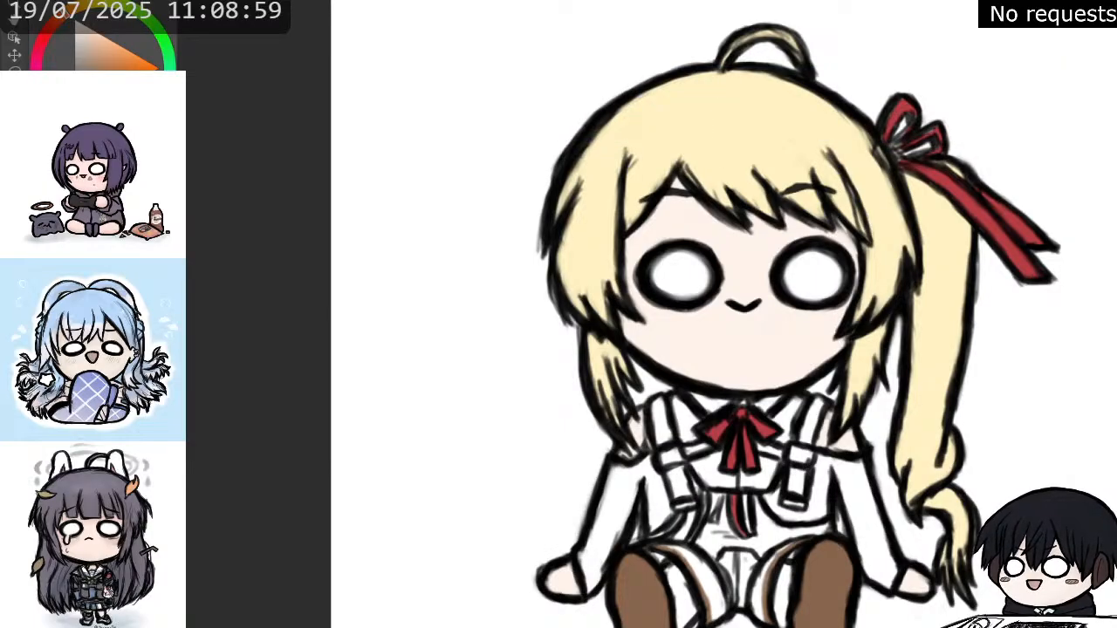
{"action": "left_click_drag", "start_coordinate": [742, 306], "coordinate": [773, 271]}
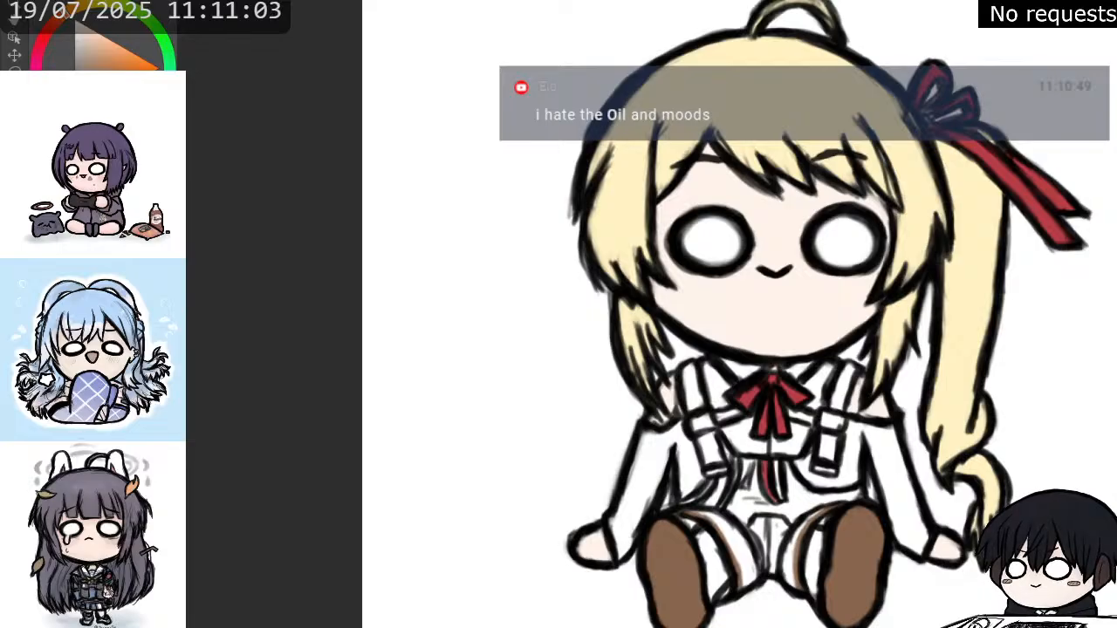
{"action": "scroll", "coordinate": [933, 161], "scroll_direction": "down", "scroll_amount": 5}
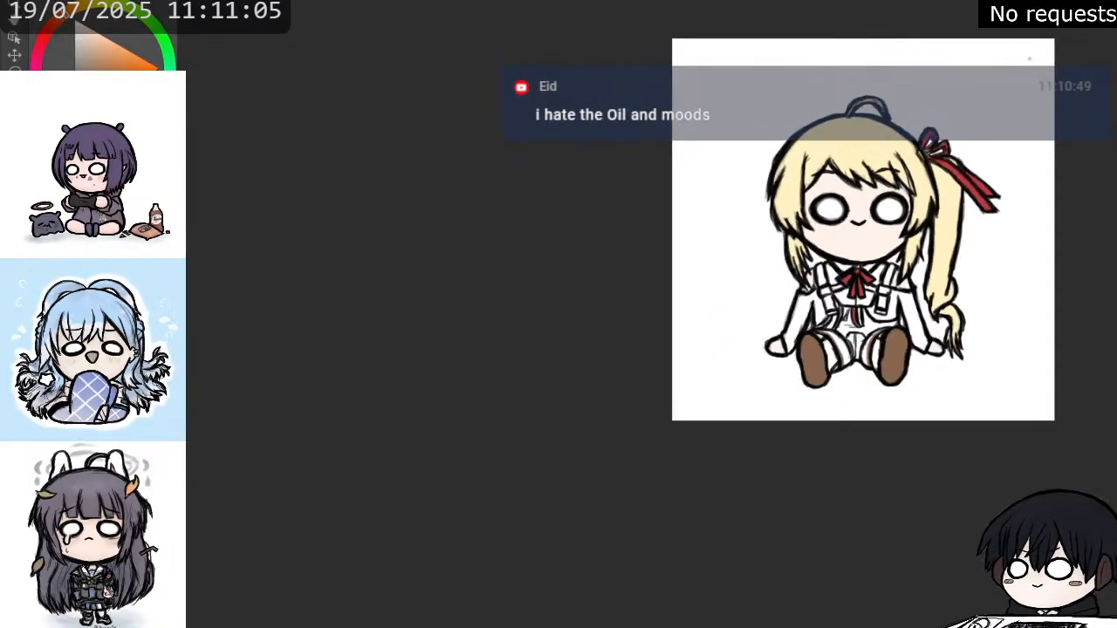
{"action": "scroll", "coordinate": [1029, 56], "scroll_direction": "up", "scroll_amount": 3}
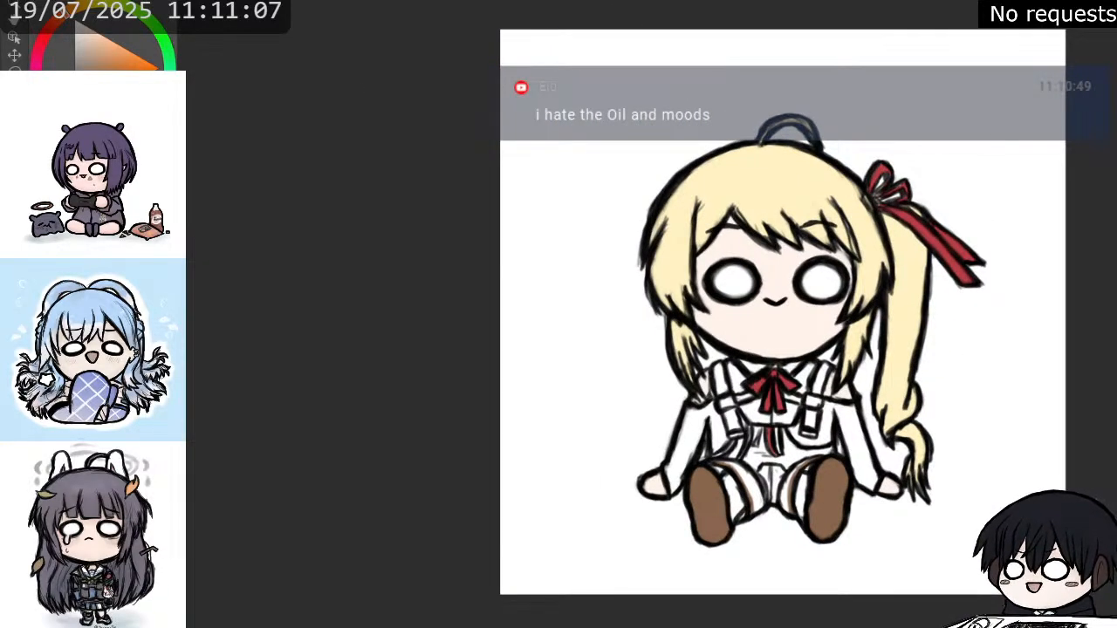
{"action": "scroll", "coordinate": [806, 114], "scroll_direction": "up", "scroll_amount": 4}
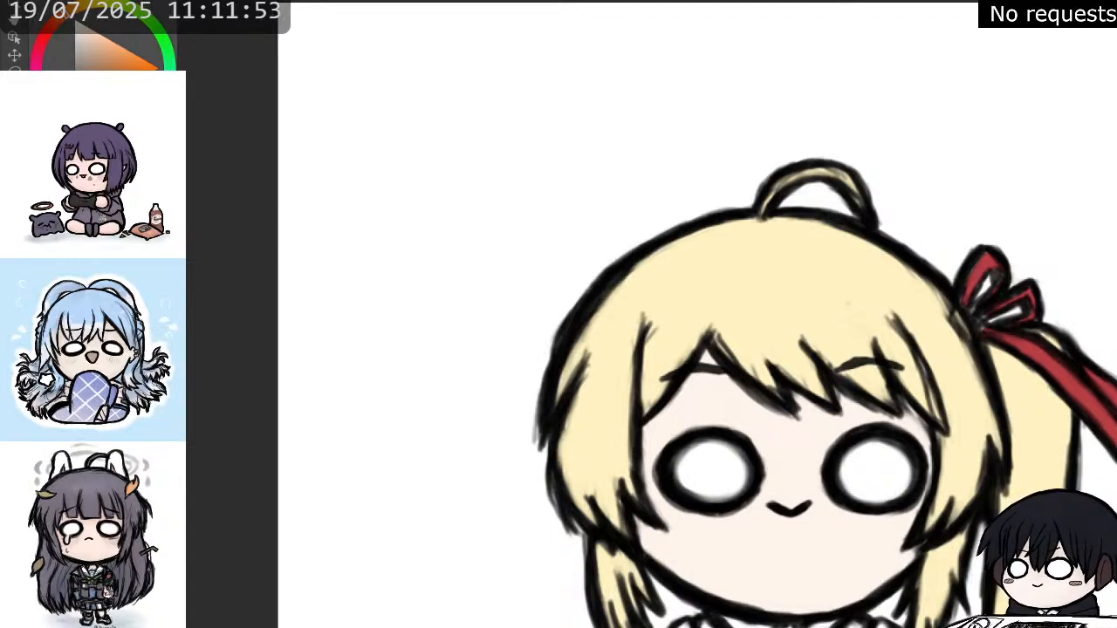
{"action": "left_click_drag", "start_coordinate": [965, 242], "coordinate": [897, 146]}
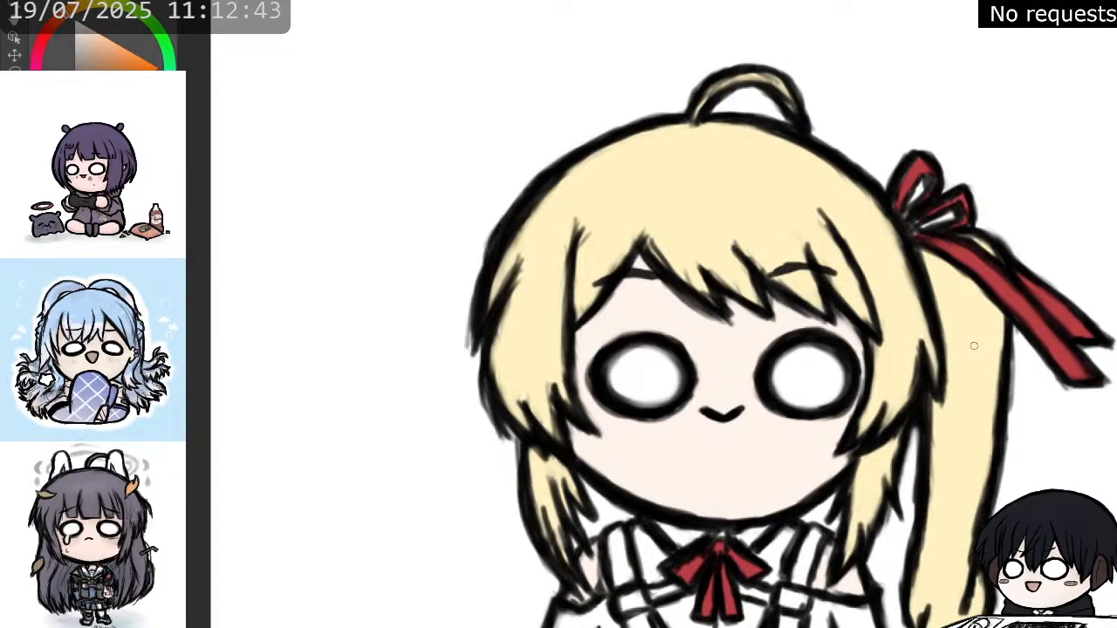
{"action": "scroll", "coordinate": [791, 315], "scroll_direction": "down", "scroll_amount": 2}
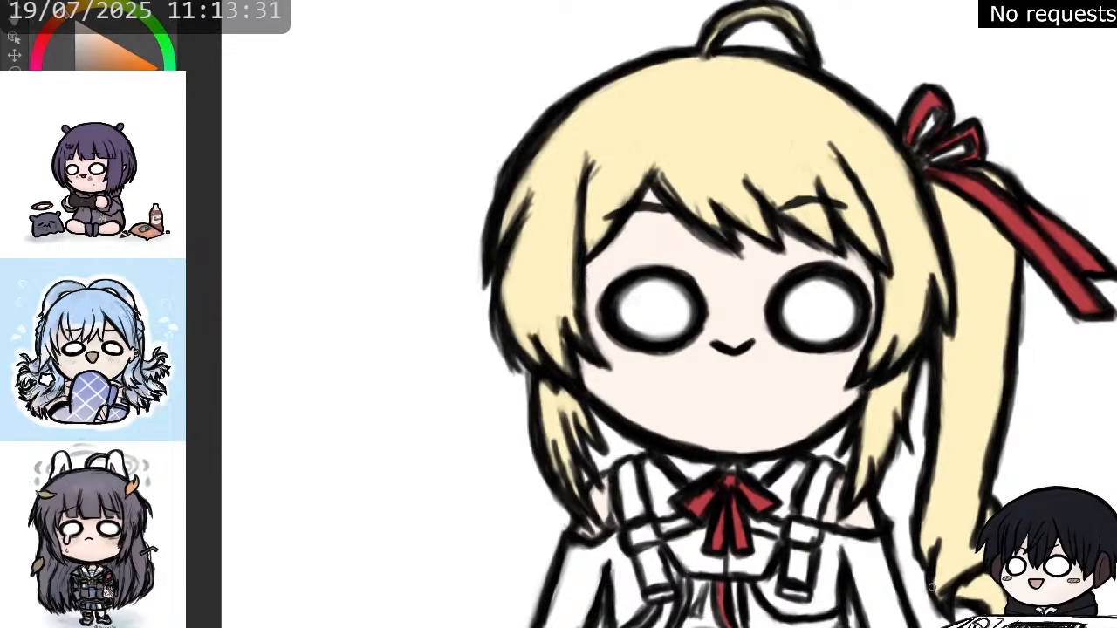
{"action": "scroll", "coordinate": [668, 314], "scroll_direction": "down", "scroll_amount": 5}
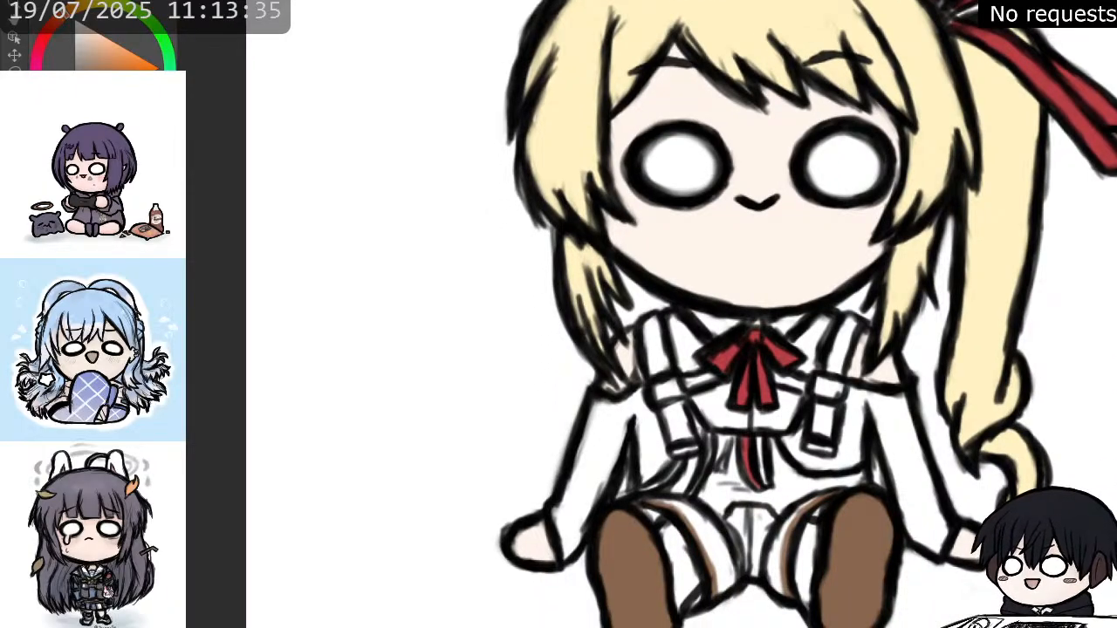
{"action": "scroll", "coordinate": [762, 428], "scroll_direction": "down", "scroll_amount": 1}
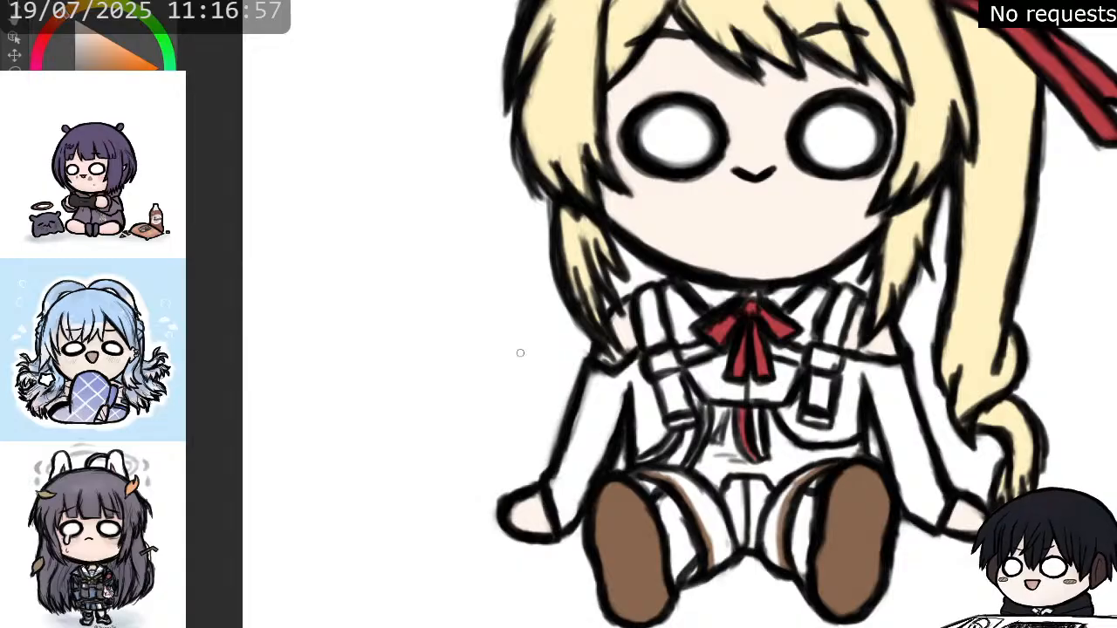
{"action": "scroll", "coordinate": [551, 339], "scroll_direction": "down", "scroll_amount": 3}
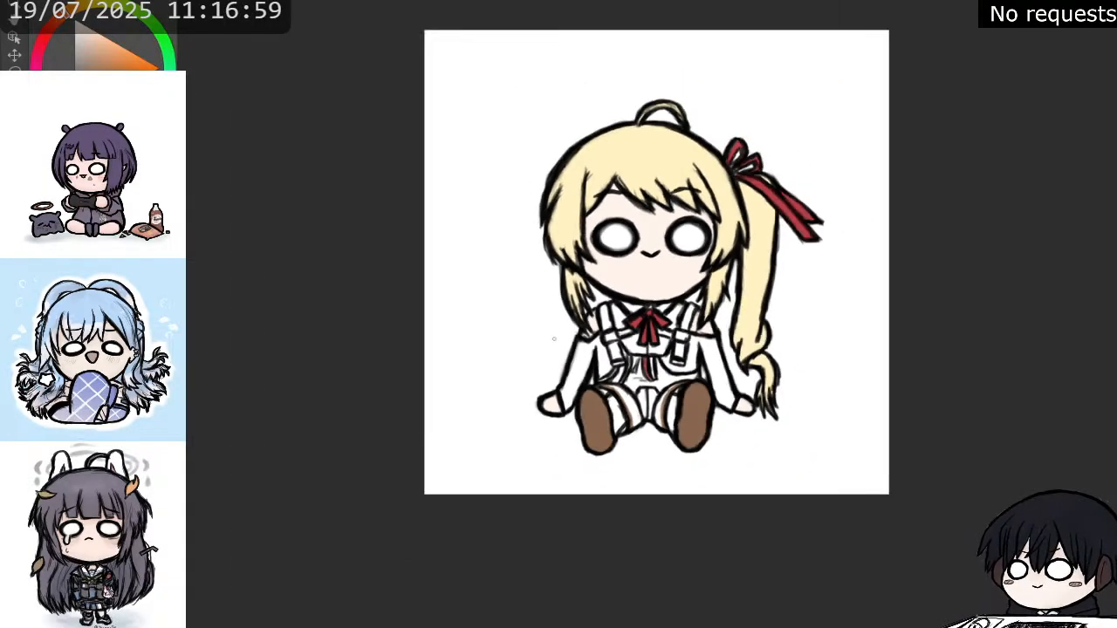
{"action": "scroll", "coordinate": [549, 262], "scroll_direction": "up", "scroll_amount": 1}
{"action": "scroll", "coordinate": [490, 66], "scroll_direction": "up", "scroll_amount": 1}
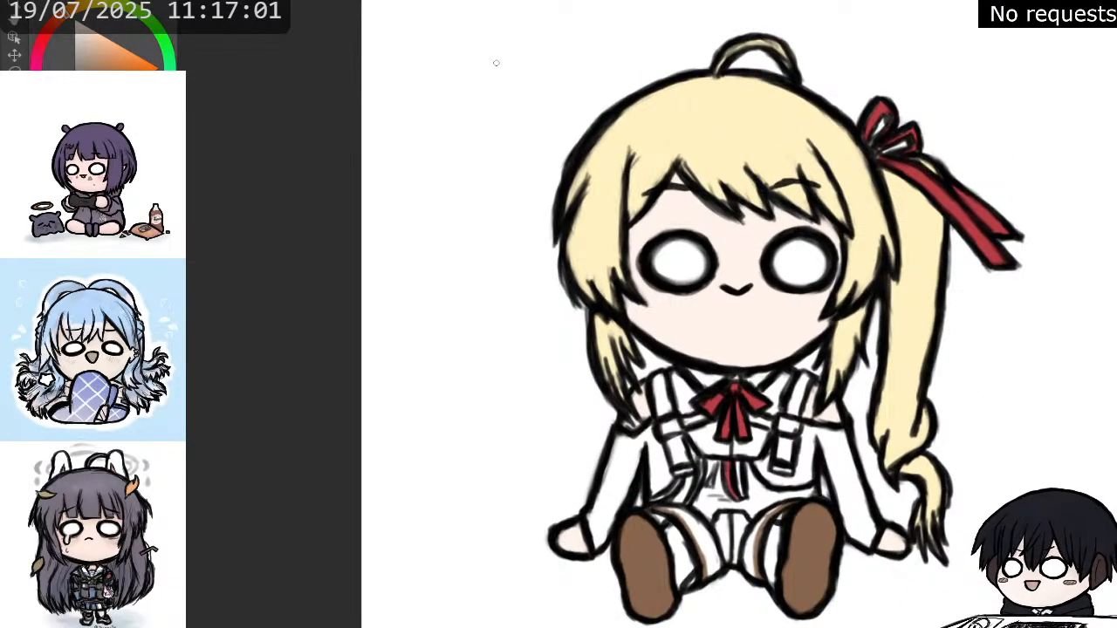
{"action": "scroll", "coordinate": [496, 62], "scroll_direction": "down", "scroll_amount": 2}
{"action": "scroll", "coordinate": [496, 62], "scroll_direction": "up", "scroll_amount": 2}
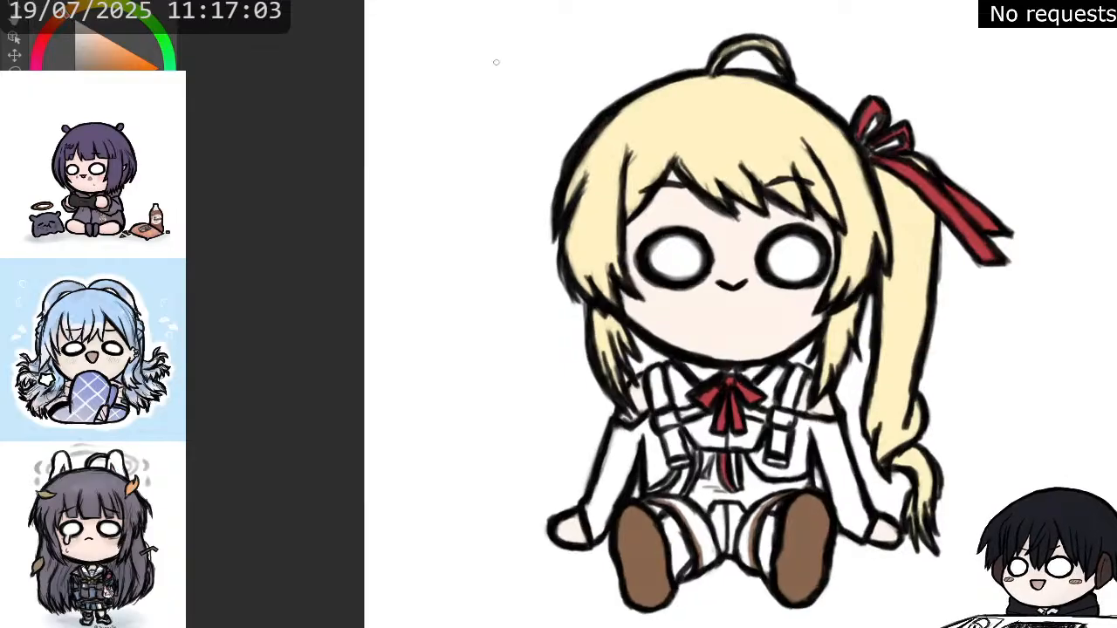
{"action": "scroll", "coordinate": [495, 62], "scroll_direction": "up", "scroll_amount": 2}
{"action": "scroll", "coordinate": [496, 62], "scroll_direction": "down", "scroll_amount": 2}
{"action": "scroll", "coordinate": [495, 62], "scroll_direction": "up", "scroll_amount": 1}
{"action": "scroll", "coordinate": [496, 62], "scroll_direction": "down", "scroll_amount": 1}
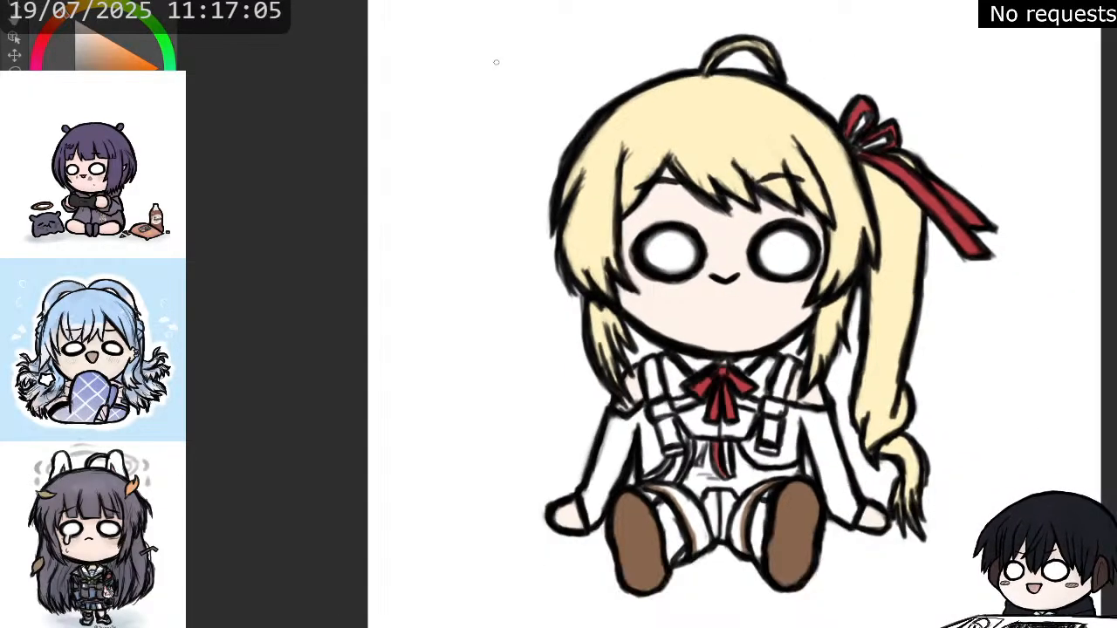
{"action": "scroll", "coordinate": [728, 347], "scroll_direction": "up", "scroll_amount": 1}
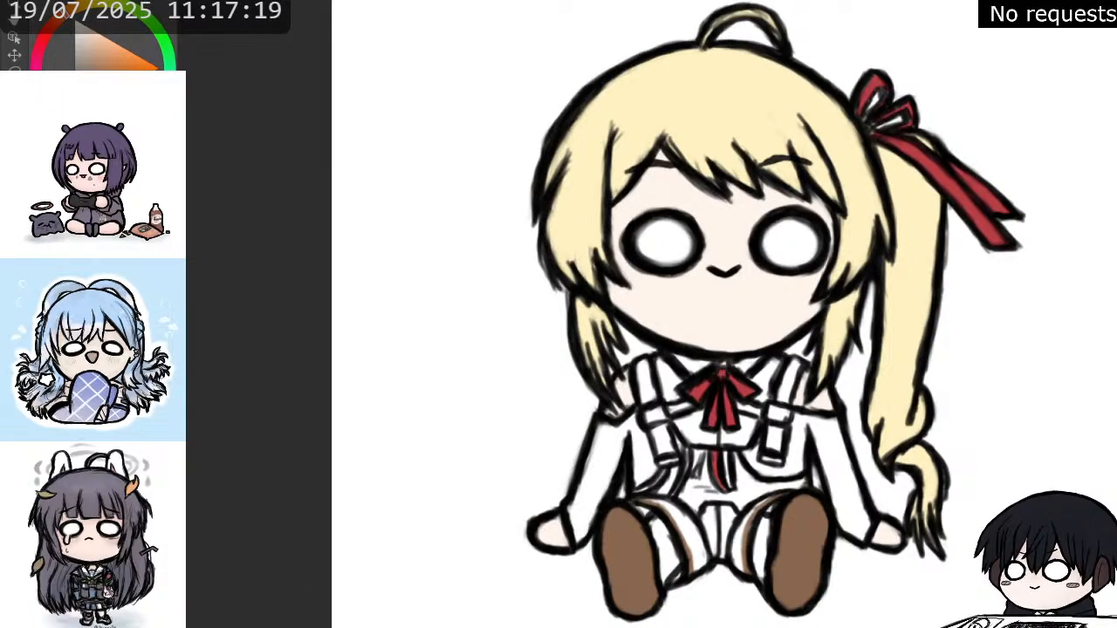
- Hand-letter "ReGloss" in small dark grey text along the outer edge of the white sleeve opposite the ponytail
{"action": "mouse_move", "coordinate": [562, 515]}
{"action": "left_mouse_down"}
{"action": "mouse_move", "coordinate": [838, 458]}
{"action": "mouse_move", "coordinate": [912, 315]}
{"action": "left_mouse_up"}
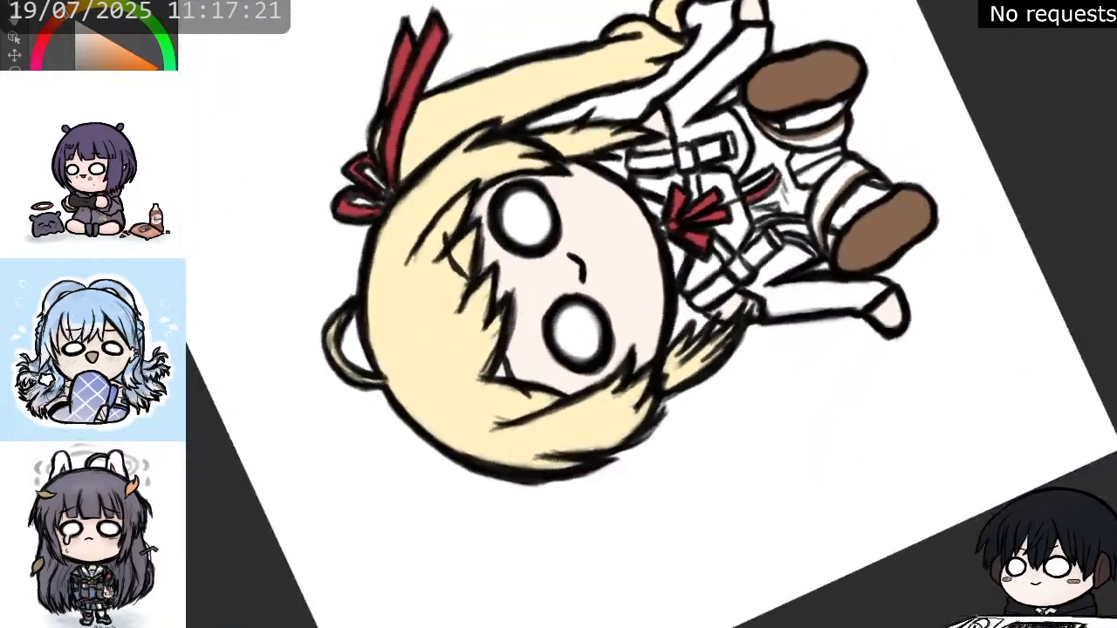
{"action": "scroll", "coordinate": [812, 302], "scroll_direction": "up", "scroll_amount": 3}
{"action": "scroll", "coordinate": [807, 302], "scroll_direction": "up", "scroll_amount": 2}
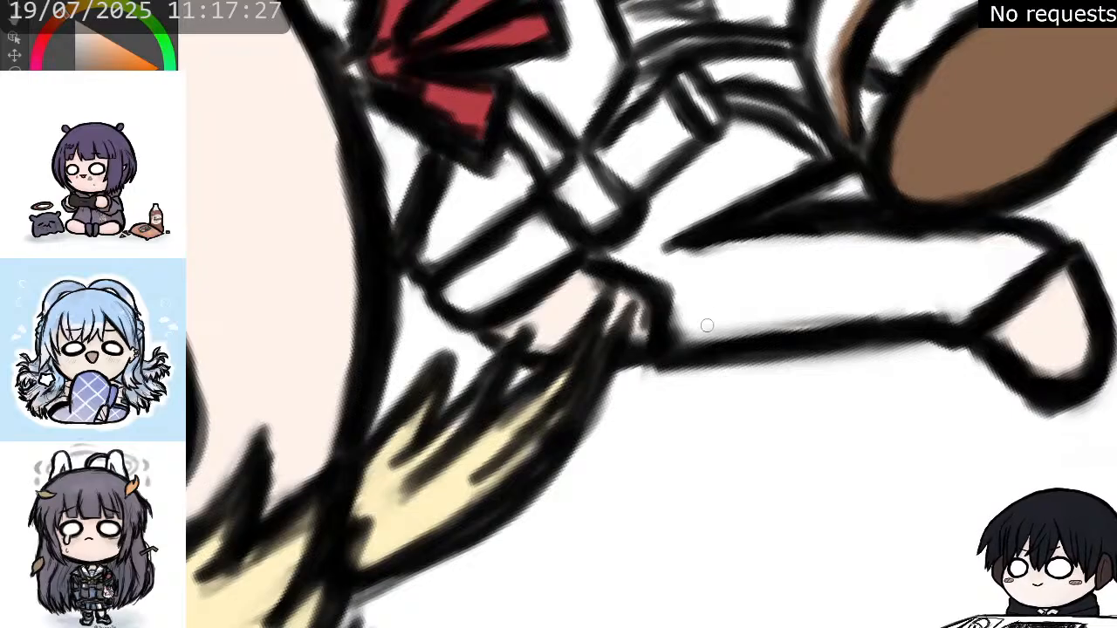
{"action": "mouse_move", "coordinate": [695, 330]}
{"action": "left_mouse_down"}
{"action": "mouse_move", "coordinate": [691, 303]}
{"action": "mouse_move", "coordinate": [705, 328]}
{"action": "mouse_move", "coordinate": [691, 337]}
{"action": "mouse_move", "coordinate": [695, 315]}
{"action": "mouse_move", "coordinate": [707, 328]}
{"action": "mouse_move", "coordinate": [721, 310]}
{"action": "mouse_move", "coordinate": [733, 330]}
{"action": "left_mouse_up"}
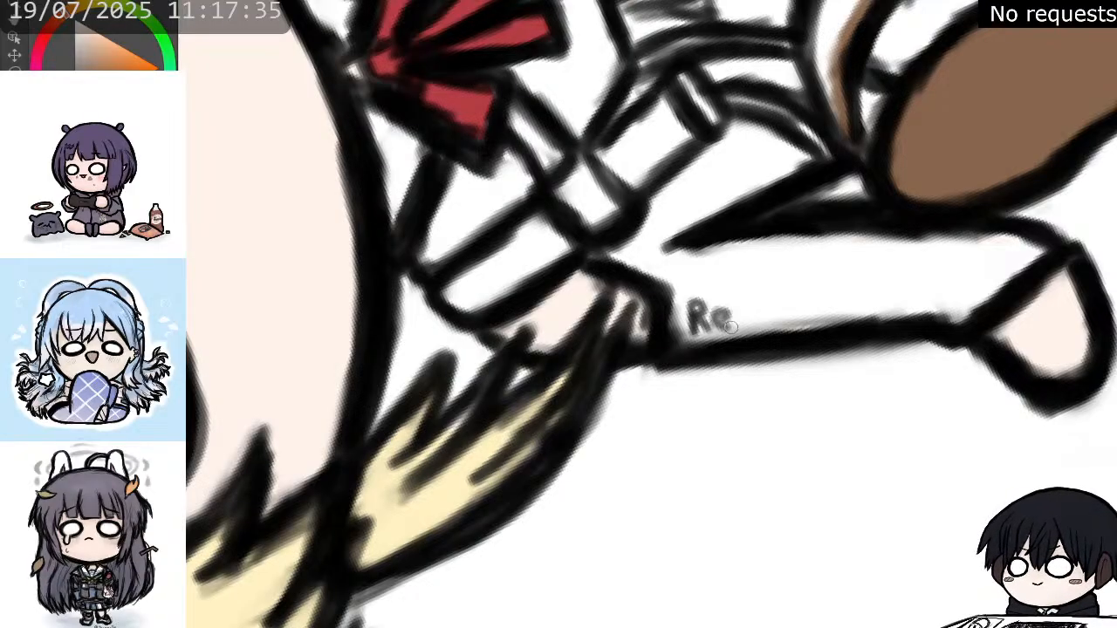
{"action": "mouse_move", "coordinate": [760, 295]}
{"action": "left_mouse_down"}
{"action": "mouse_move", "coordinate": [749, 305]}
{"action": "mouse_move", "coordinate": [767, 323]}
{"action": "mouse_move", "coordinate": [767, 312]}
{"action": "mouse_move", "coordinate": [768, 323]}
{"action": "mouse_move", "coordinate": [799, 310]}
{"action": "mouse_move", "coordinate": [821, 323]}
{"action": "mouse_move", "coordinate": [838, 305]}
{"action": "mouse_move", "coordinate": [838, 318]}
{"action": "mouse_move", "coordinate": [855, 297]}
{"action": "left_mouse_up"}
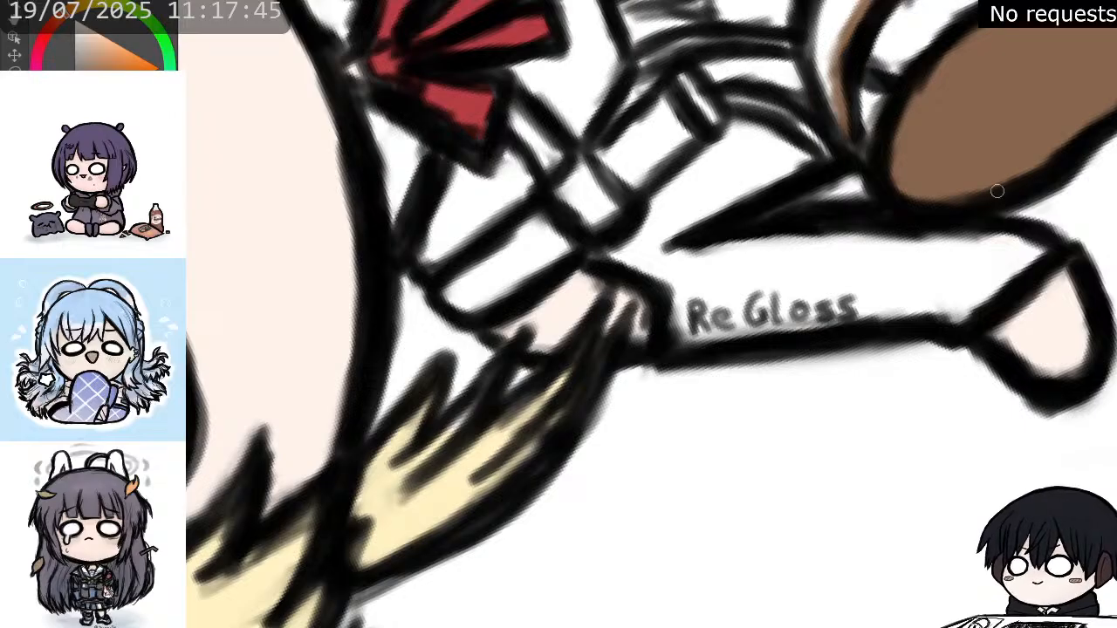
{"action": "key", "text": "ctrl+@"}
{"action": "scroll", "coordinate": [819, 294], "scroll_direction": "down", "scroll_amount": 4}
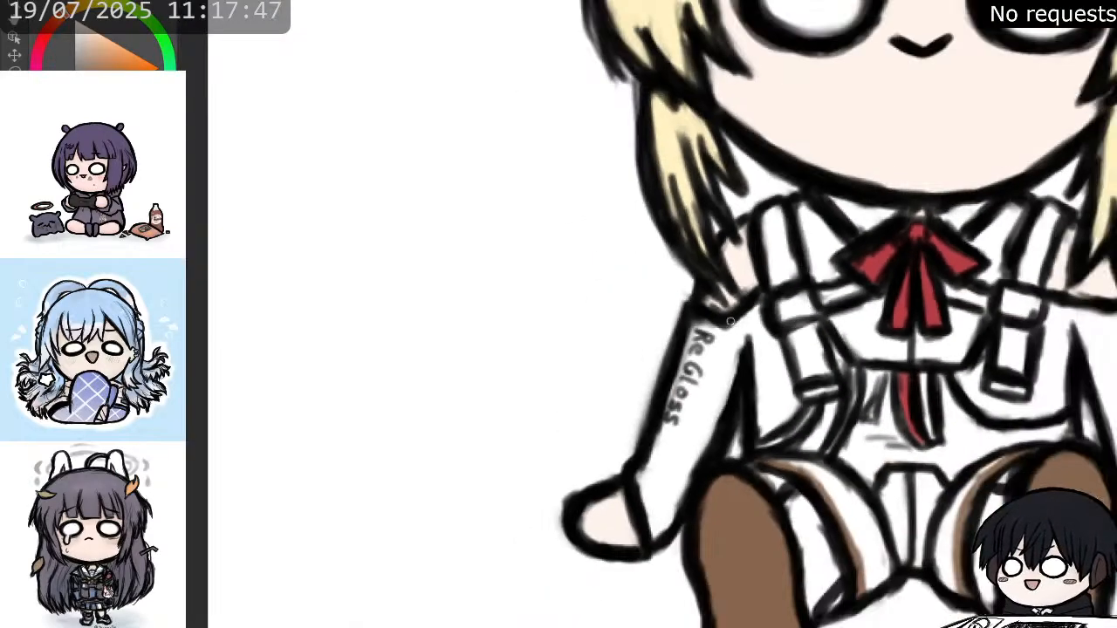
{"action": "scroll", "coordinate": [799, 137], "scroll_direction": "up", "scroll_amount": 1}
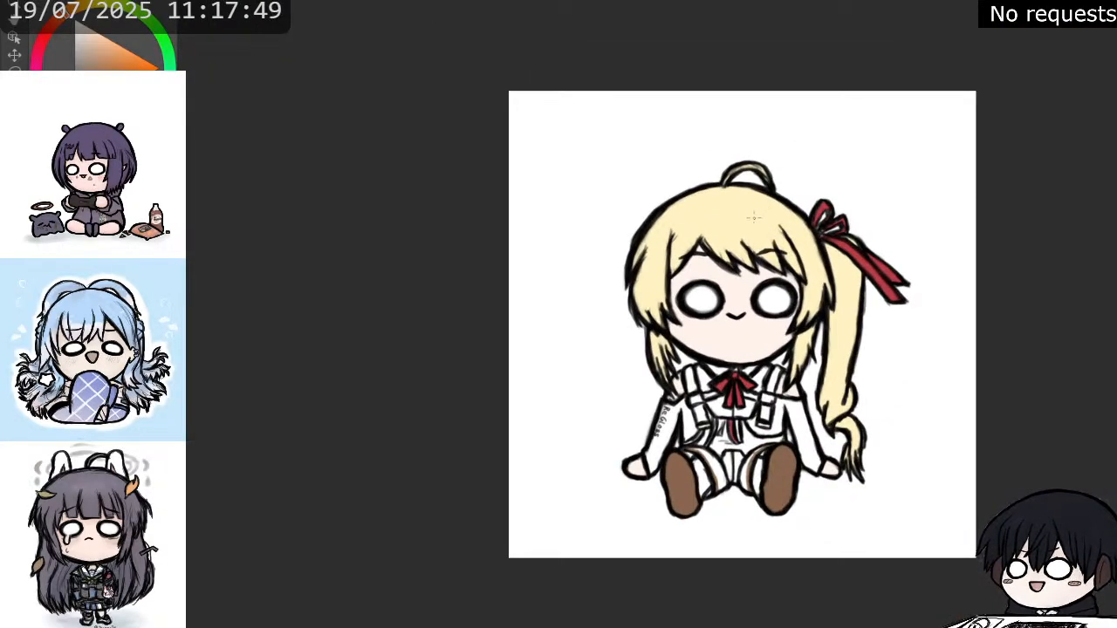
{"action": "scroll", "coordinate": [721, 354], "scroll_direction": "up", "scroll_amount": 1}
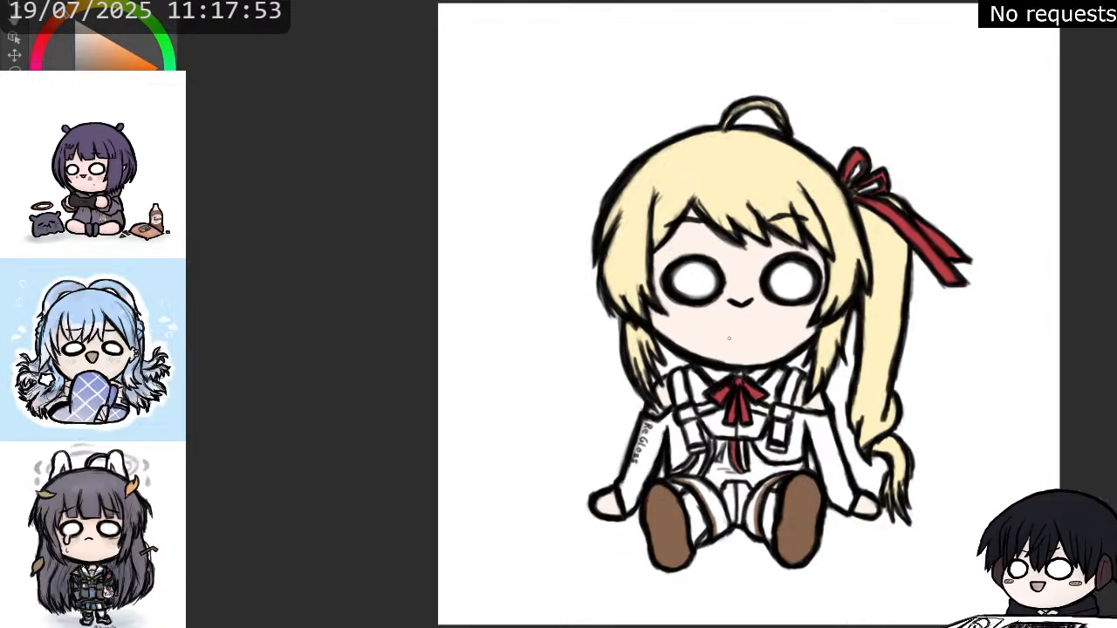
{"action": "scroll", "coordinate": [729, 339], "scroll_direction": "up", "scroll_amount": 1}
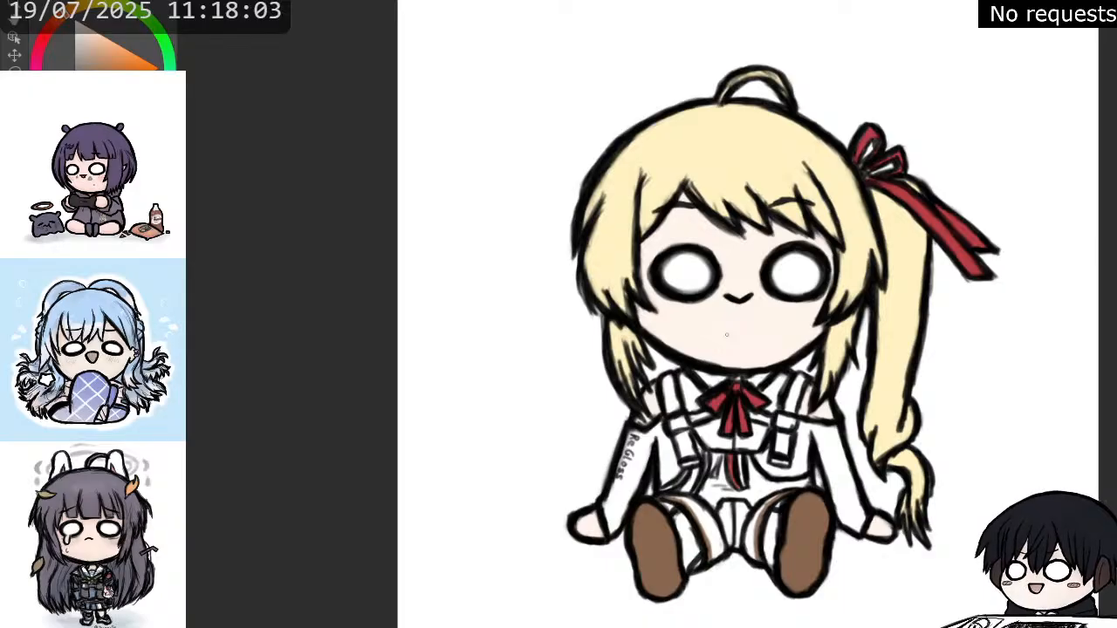
- Paint a small dark-outlined red motif on each side of the white shorts and a dark button dot near the front
{"action": "scroll", "coordinate": [599, 343], "scroll_direction": "up", "scroll_amount": 2}
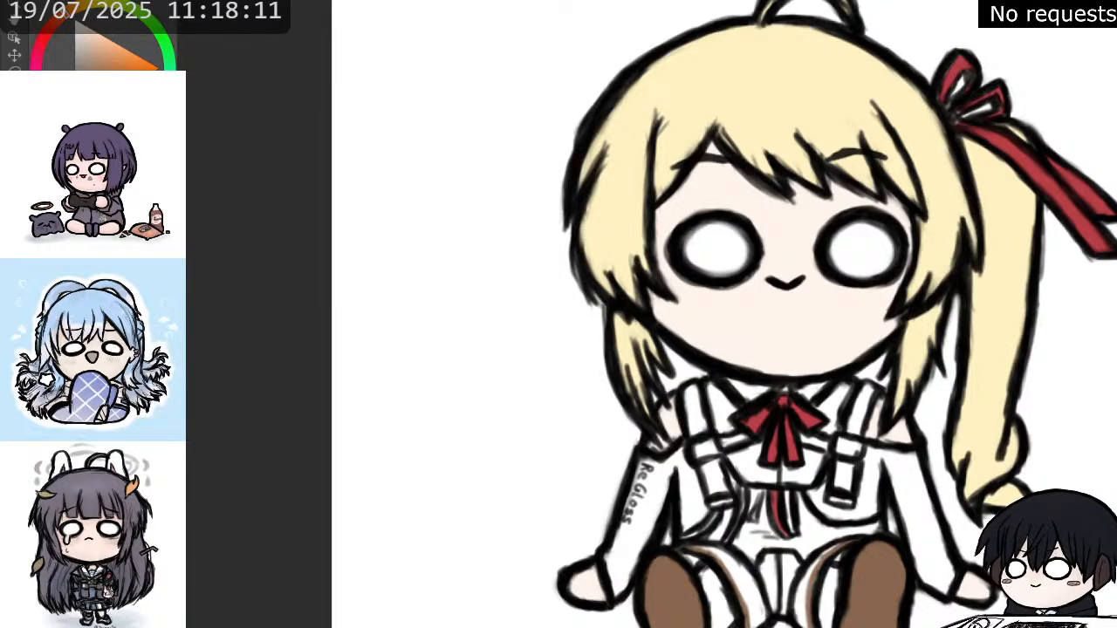
{"action": "scroll", "coordinate": [884, 565], "scroll_direction": "up", "scroll_amount": 1}
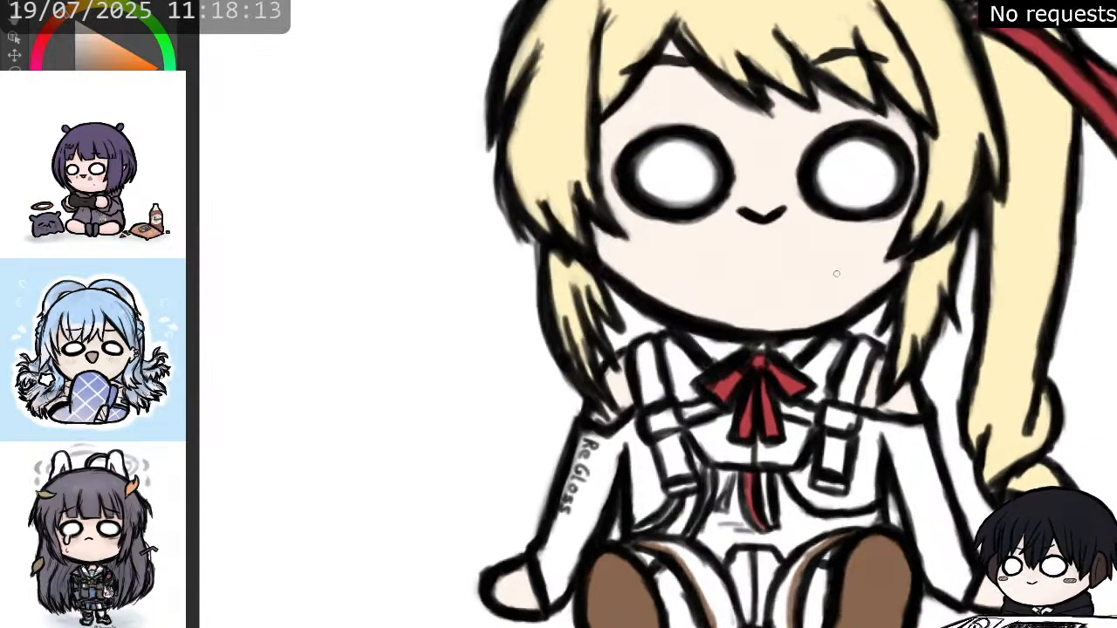
{"action": "scroll", "coordinate": [860, 561], "scroll_direction": "up", "scroll_amount": 1}
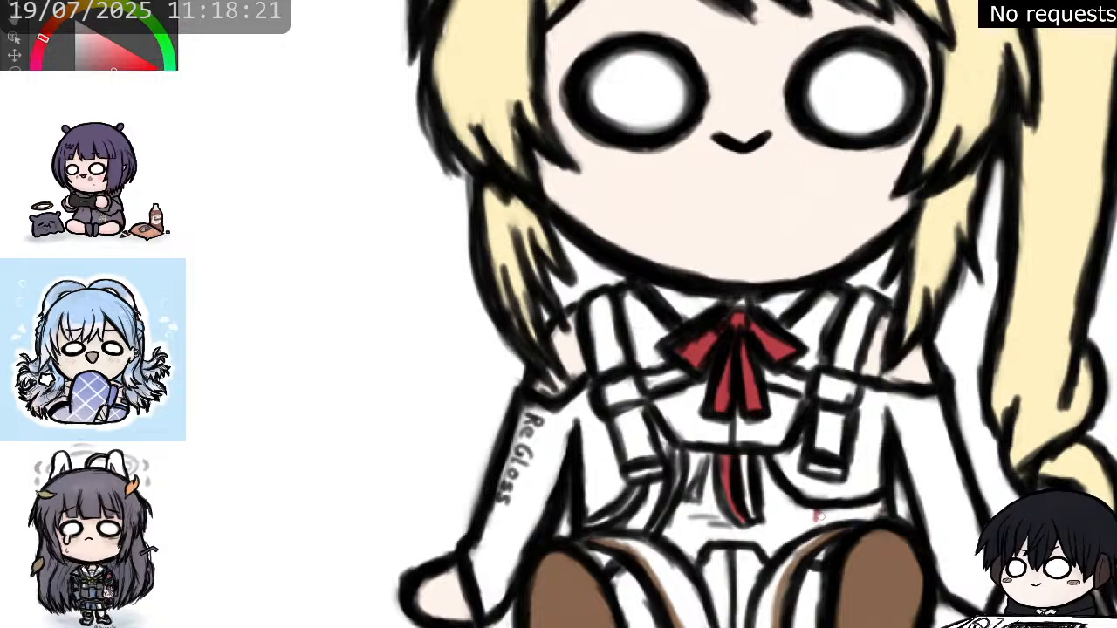
{"action": "left_click_drag", "start_coordinate": [819, 513], "coordinate": [812, 524]}
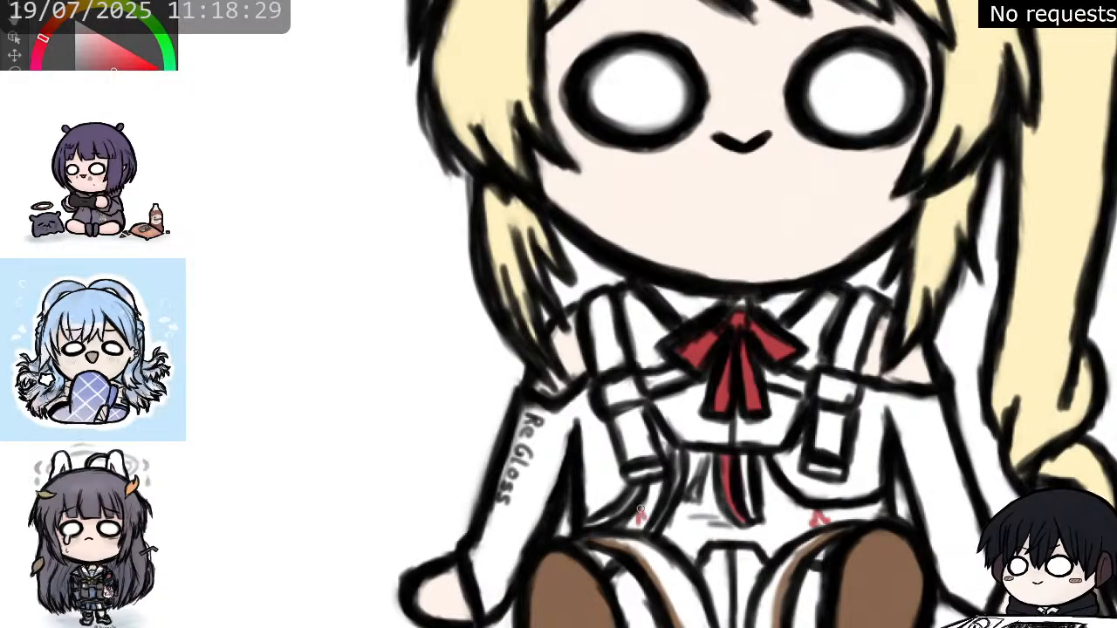
{"action": "left_click_drag", "start_coordinate": [639, 508], "coordinate": [646, 520]}
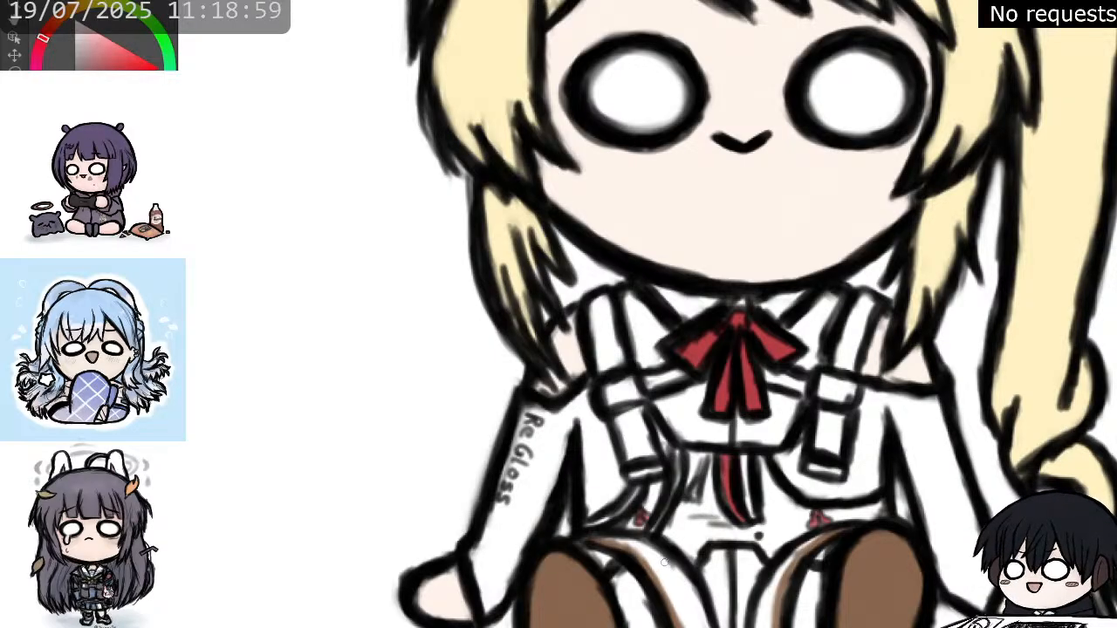
- Edge the brown bands along both leg openings with thin dark outlines
{"action": "left_click_drag", "start_coordinate": [599, 540], "coordinate": [656, 564]}
{"action": "scroll", "coordinate": [663, 526], "scroll_direction": "down", "scroll_amount": 3}
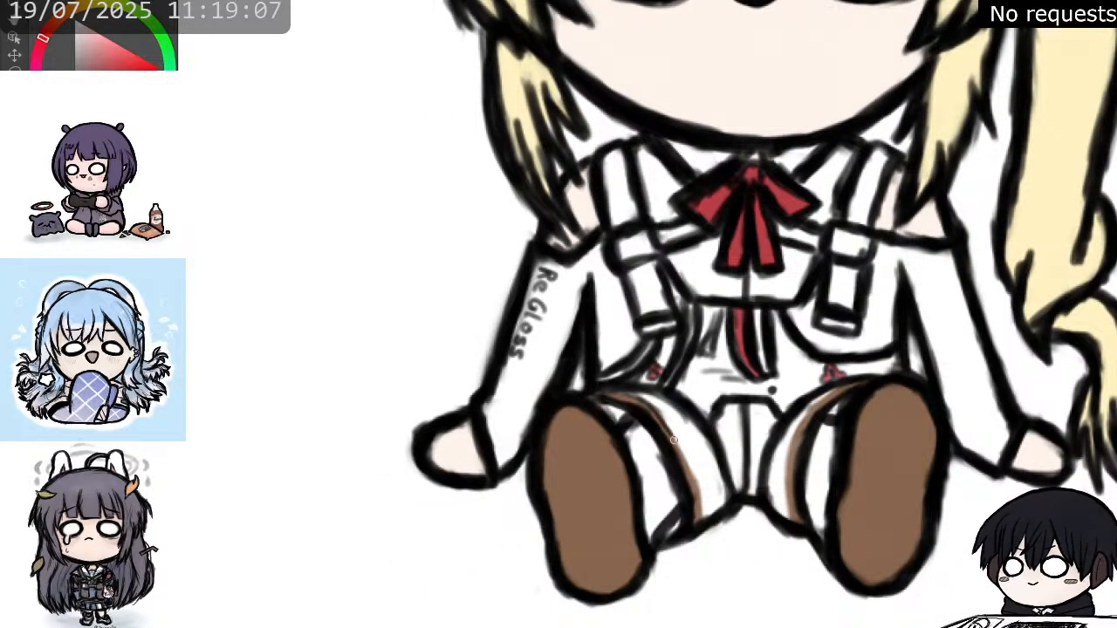
{"action": "mouse_move", "coordinate": [693, 469]}
{"action": "left_mouse_down"}
{"action": "mouse_move", "coordinate": [685, 458]}
{"action": "mouse_move", "coordinate": [708, 517]}
{"action": "left_mouse_up"}
{"action": "mouse_move", "coordinate": [788, 522]}
{"action": "left_mouse_down"}
{"action": "mouse_move", "coordinate": [794, 425]}
{"action": "mouse_move", "coordinate": [854, 381]}
{"action": "left_mouse_up"}
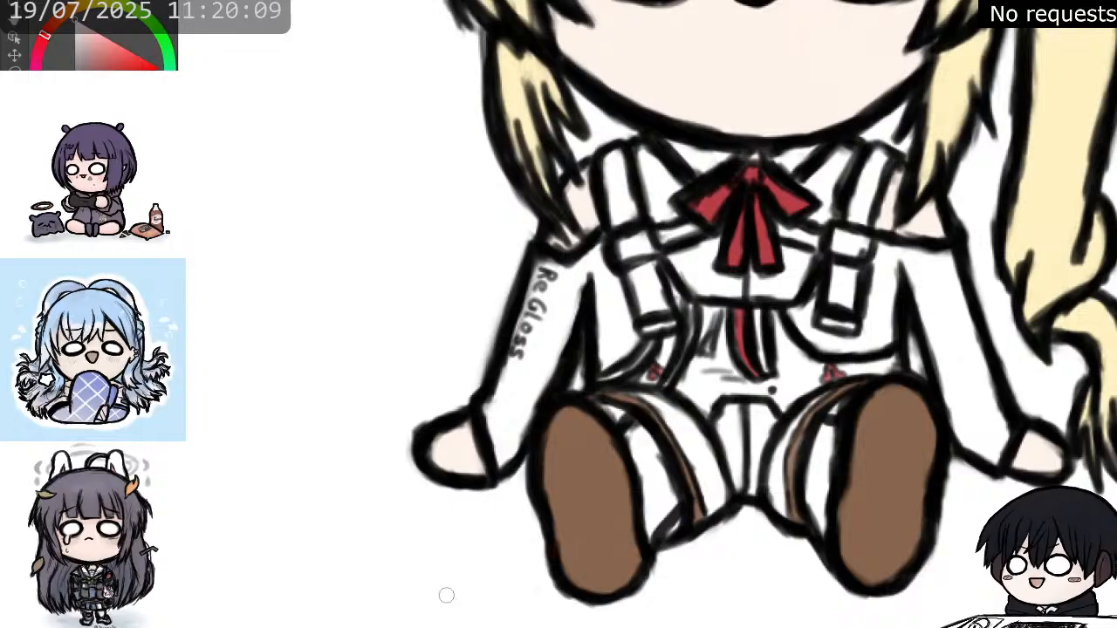
- Examine how the small outfit details read against the whole figure
{"action": "scroll", "coordinate": [550, 528], "scroll_direction": "down", "scroll_amount": 5}
{"action": "scroll", "coordinate": [650, 261], "scroll_direction": "up", "scroll_amount": 2}
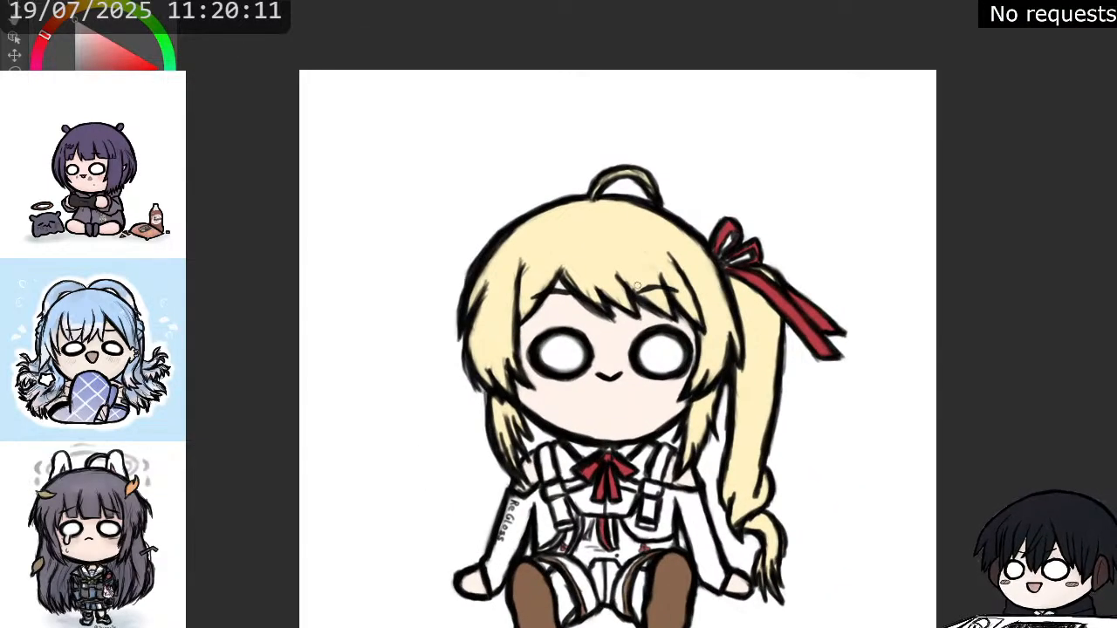
{"action": "scroll", "coordinate": [637, 286], "scroll_direction": "down", "scroll_amount": 1}
{"action": "scroll", "coordinate": [550, 384], "scroll_direction": "up", "scroll_amount": 3}
{"action": "scroll", "coordinate": [547, 390], "scroll_direction": "down", "scroll_amount": 1}
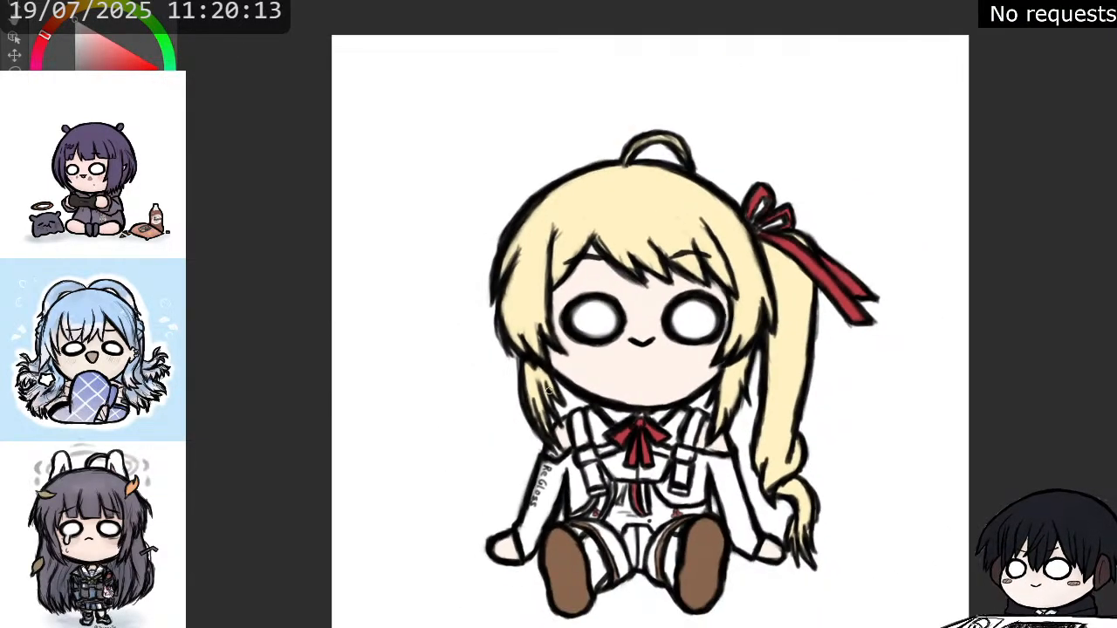
{"action": "scroll", "coordinate": [548, 390], "scroll_direction": "down", "scroll_amount": 1}
{"action": "scroll", "coordinate": [488, 417], "scroll_direction": "up", "scroll_amount": 1}
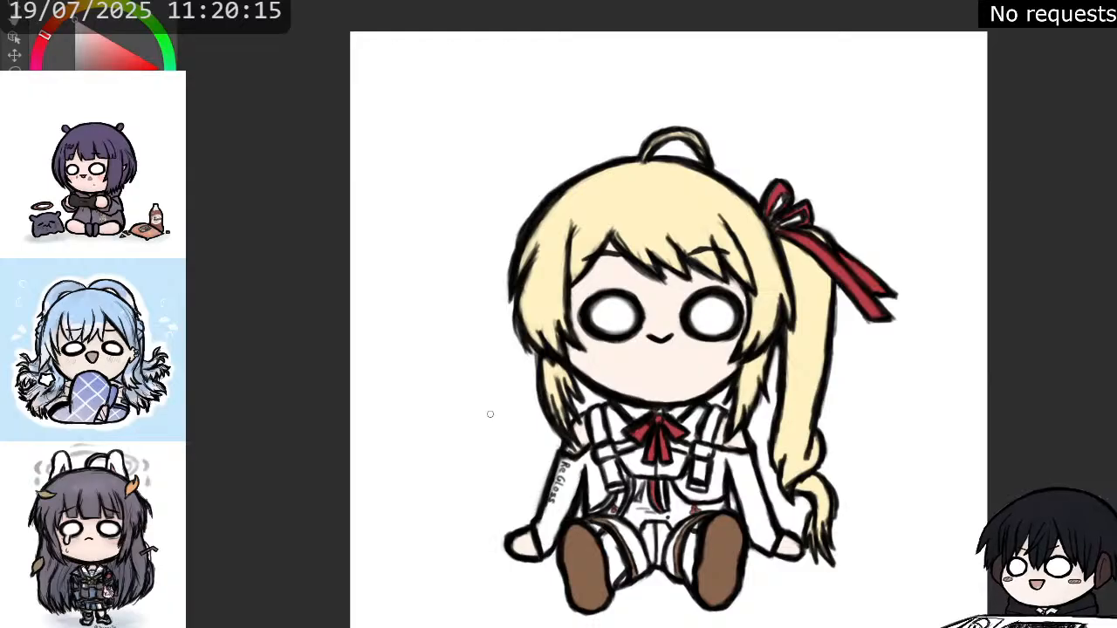
{"action": "scroll", "coordinate": [490, 414], "scroll_direction": "up", "scroll_amount": 1}
{"action": "scroll", "coordinate": [490, 414], "scroll_direction": "down", "scroll_amount": 1}
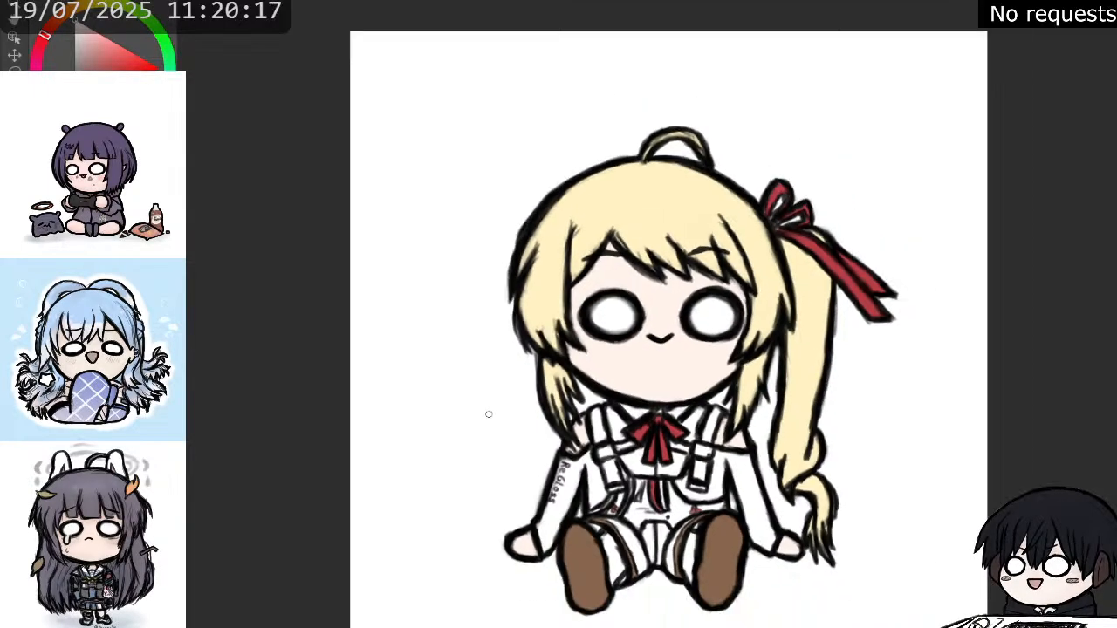
{"action": "scroll", "coordinate": [488, 413], "scroll_direction": "up", "scroll_amount": 1}
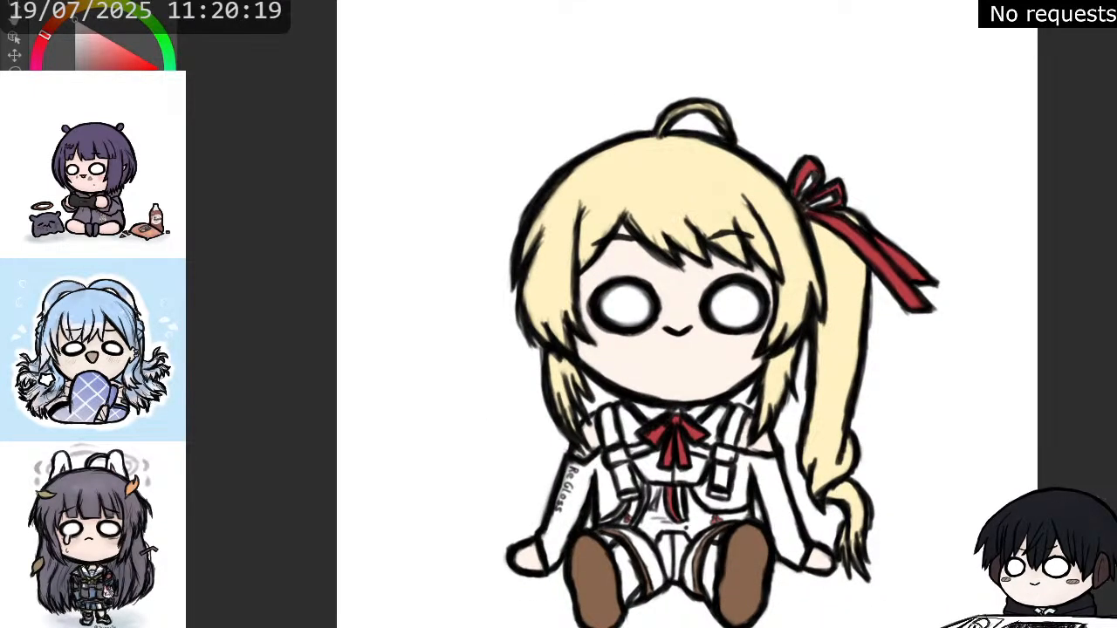
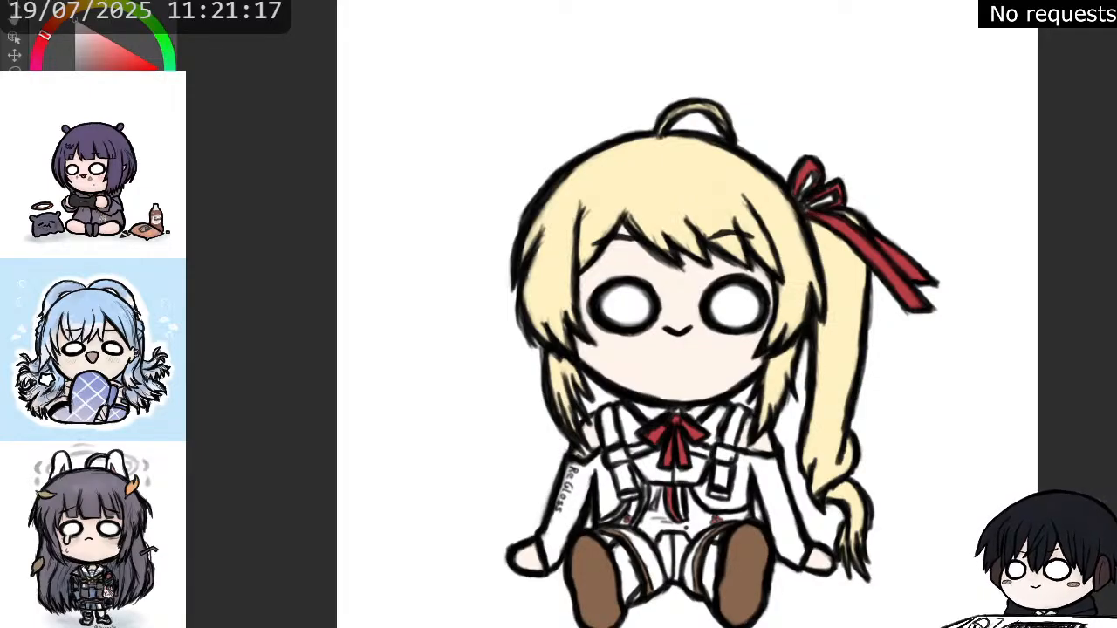
- Retouch the "ReGloss" lettering on the sleeve with darker strokes, working on a rotated canvas, and restore the upright view
{"action": "scroll", "coordinate": [553, 544], "scroll_direction": "up", "scroll_amount": 3}
{"action": "scroll", "coordinate": [552, 544], "scroll_direction": "down", "scroll_amount": 3}
{"action": "scroll", "coordinate": [553, 543], "scroll_direction": "up", "scroll_amount": 2}
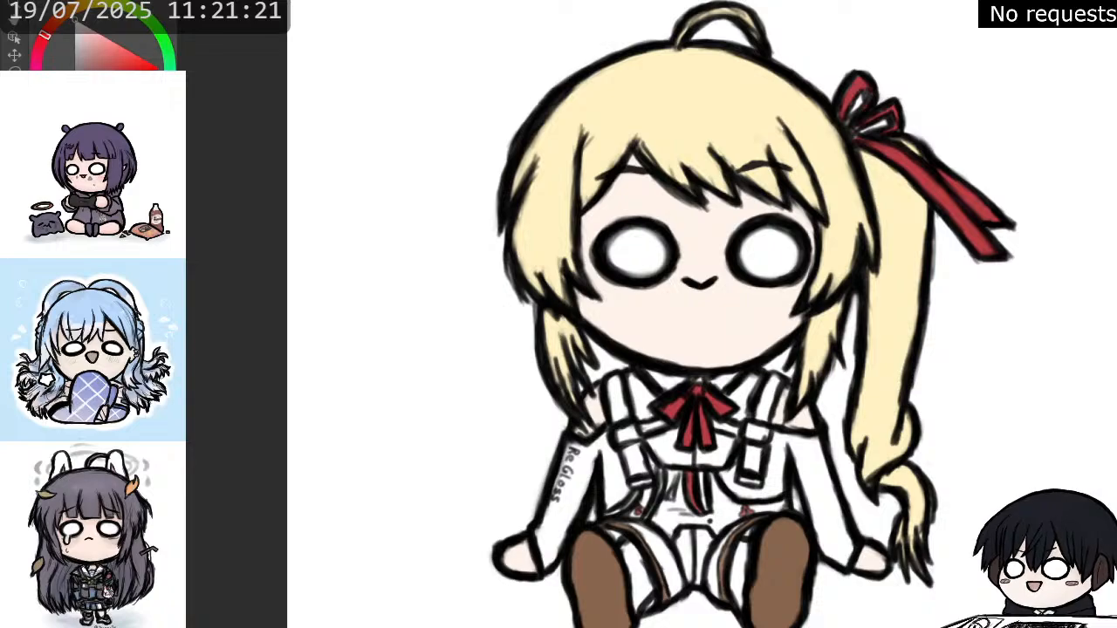
{"action": "left_click_drag", "start_coordinate": [553, 543], "coordinate": [896, 278]}
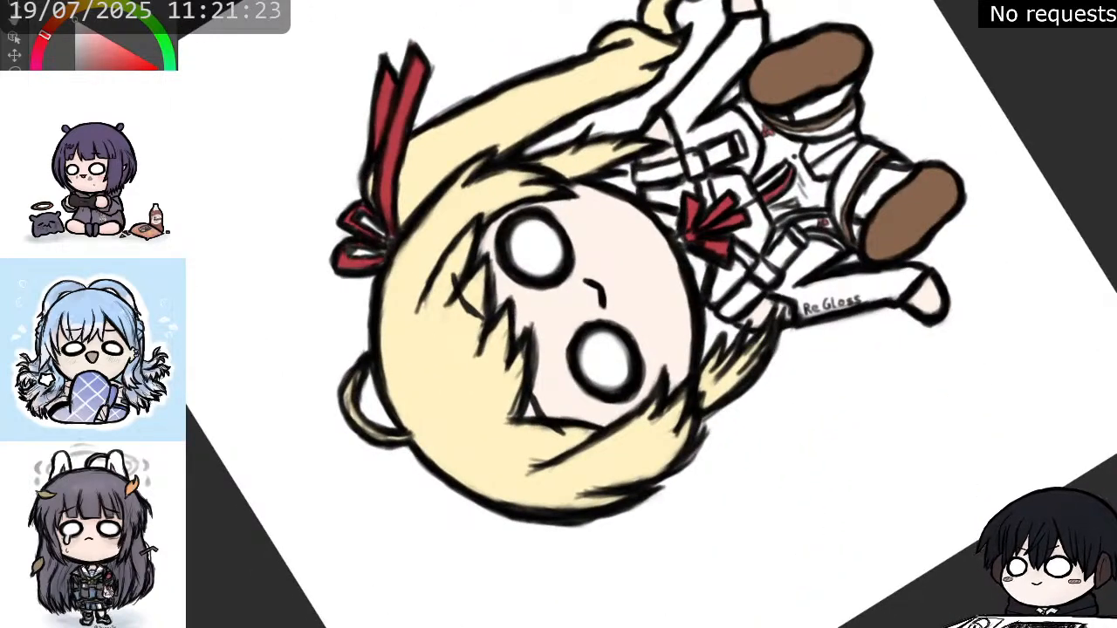
{"action": "scroll", "coordinate": [934, 266], "scroll_direction": "up", "scroll_amount": 3}
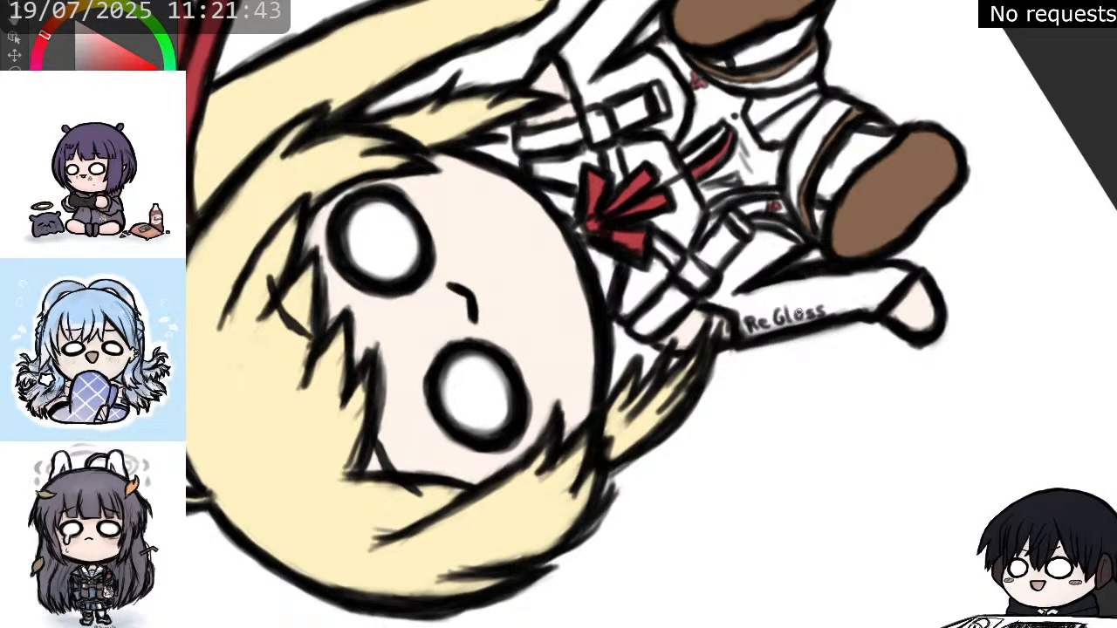
{"action": "mouse_move", "coordinate": [815, 311]}
{"action": "left_mouse_down"}
{"action": "mouse_move", "coordinate": [806, 322]}
{"action": "mouse_move", "coordinate": [815, 319]}
{"action": "left_mouse_up"}
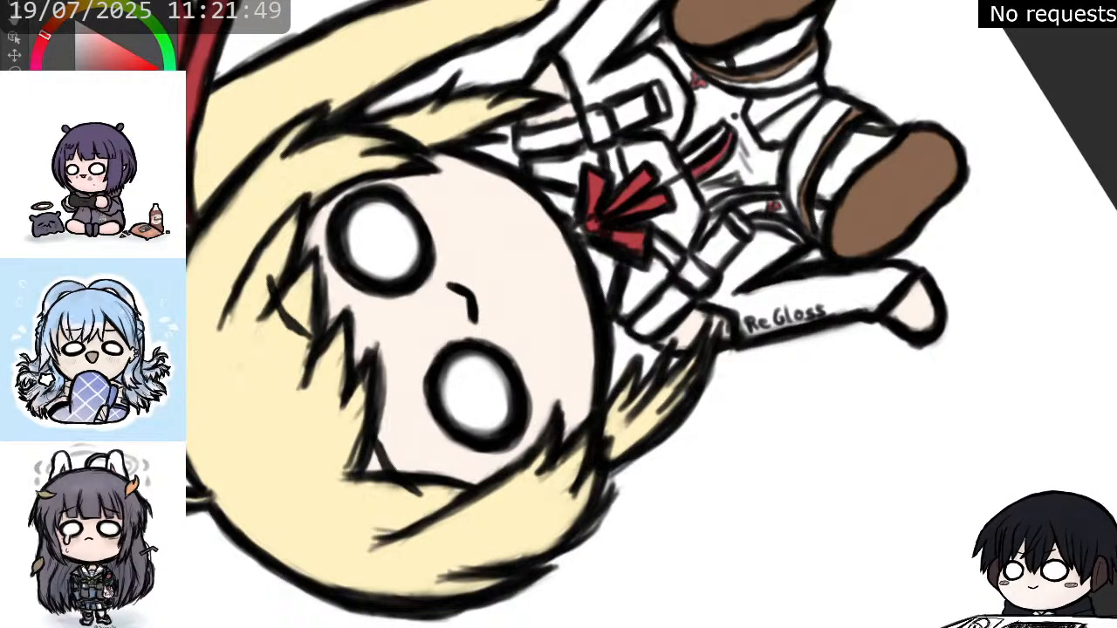
{"action": "key", "text": "5"}
{"action": "scroll", "coordinate": [843, 262], "scroll_direction": "down", "scroll_amount": 5}
{"action": "scroll", "coordinate": [850, 125], "scroll_direction": "up", "scroll_amount": 1}
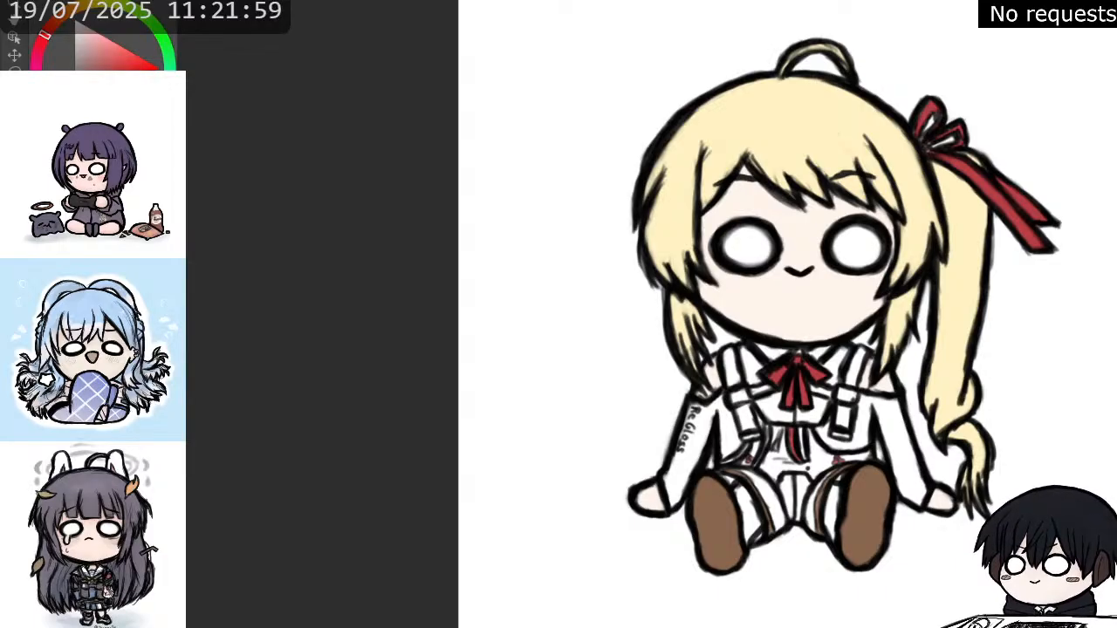
- Draw two brown music-note hair ornaments, one beamed and one single, on the side hair opposite the ponytail and outline them in dark brown
{"action": "left_click", "coordinate": [810, 135], "text": "alt"}
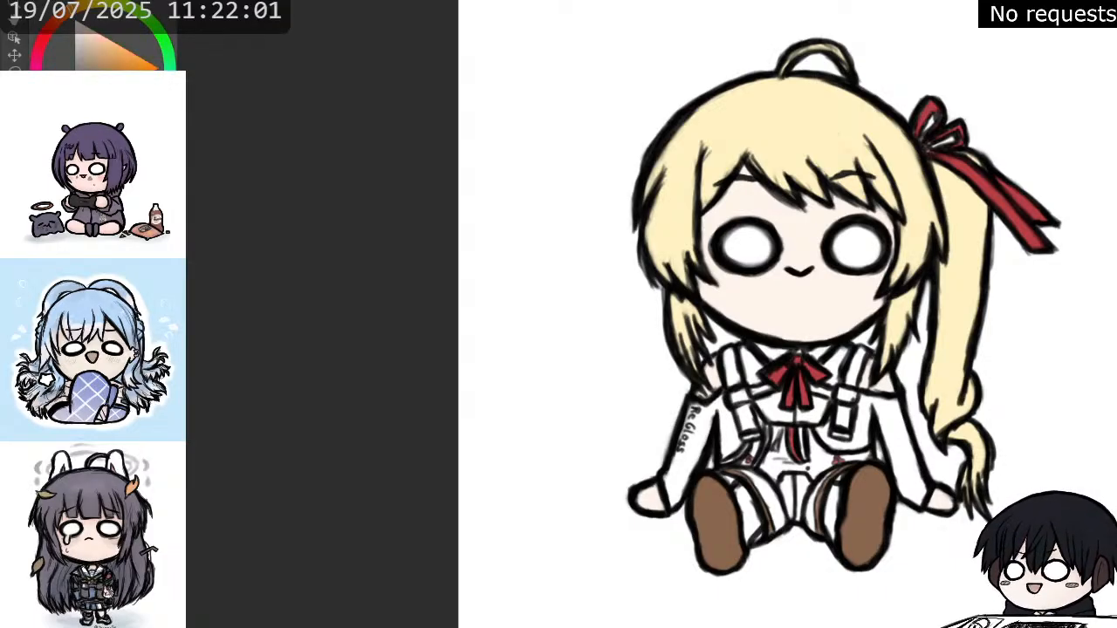
{"action": "scroll", "coordinate": [810, 135], "scroll_direction": "down", "scroll_amount": 3}
{"action": "scroll", "coordinate": [735, 132], "scroll_direction": "up", "scroll_amount": 3}
{"action": "scroll", "coordinate": [735, 132], "scroll_direction": "up", "scroll_amount": 2}
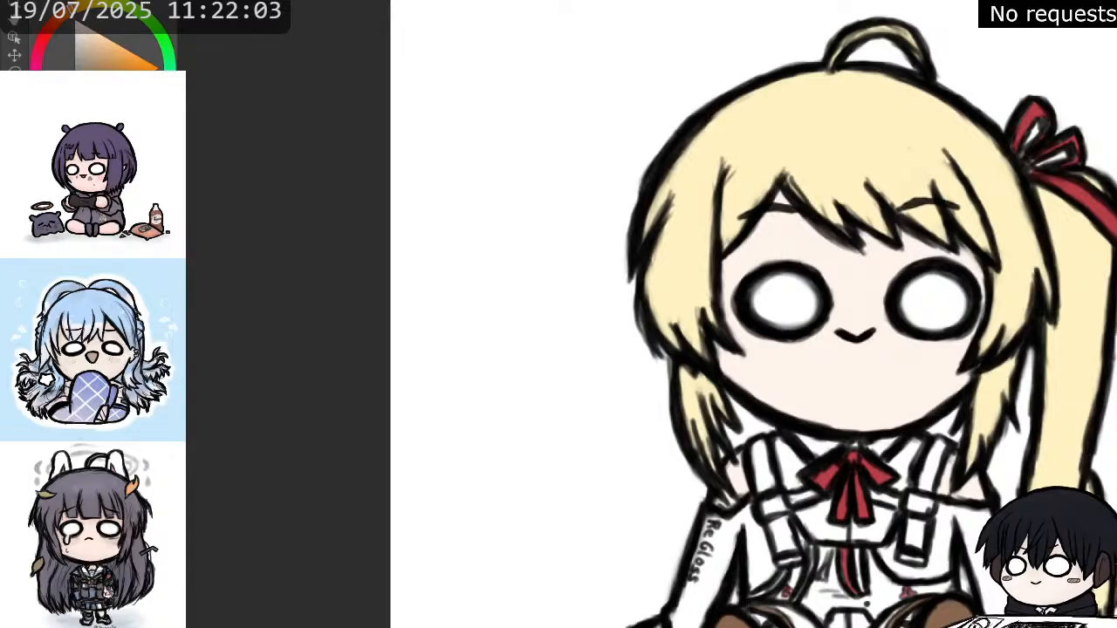
{"action": "scroll", "coordinate": [742, 140], "scroll_direction": "up", "scroll_amount": 3}
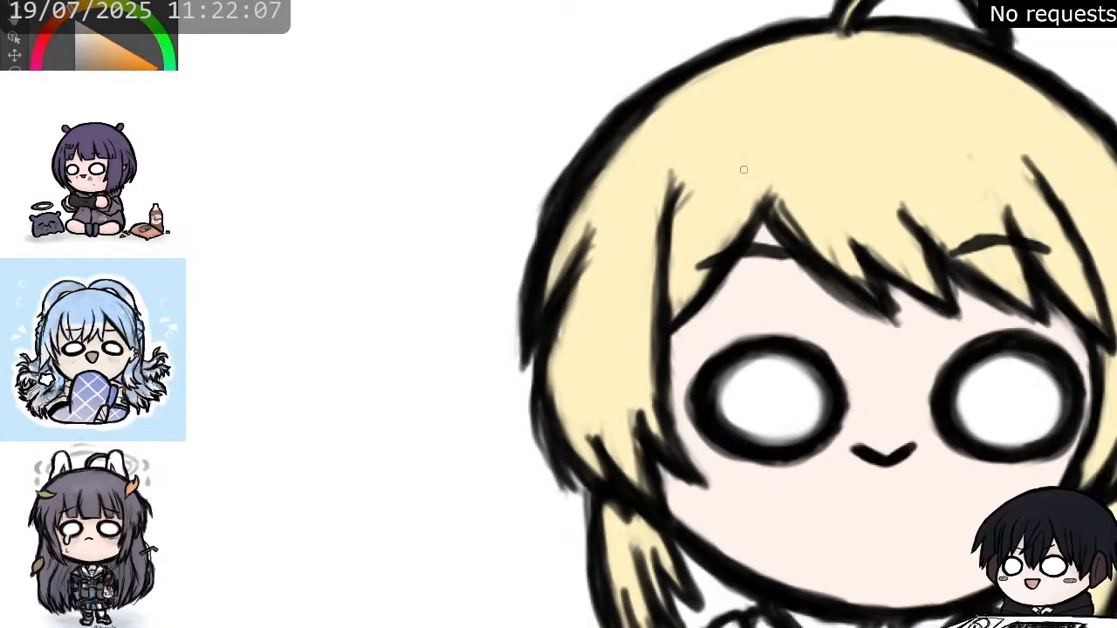
{"action": "mouse_move", "coordinate": [860, 253]}
{"action": "left_mouse_down"}
{"action": "mouse_move", "coordinate": [864, 342]}
{"action": "mouse_move", "coordinate": [789, 510]}
{"action": "left_mouse_up"}
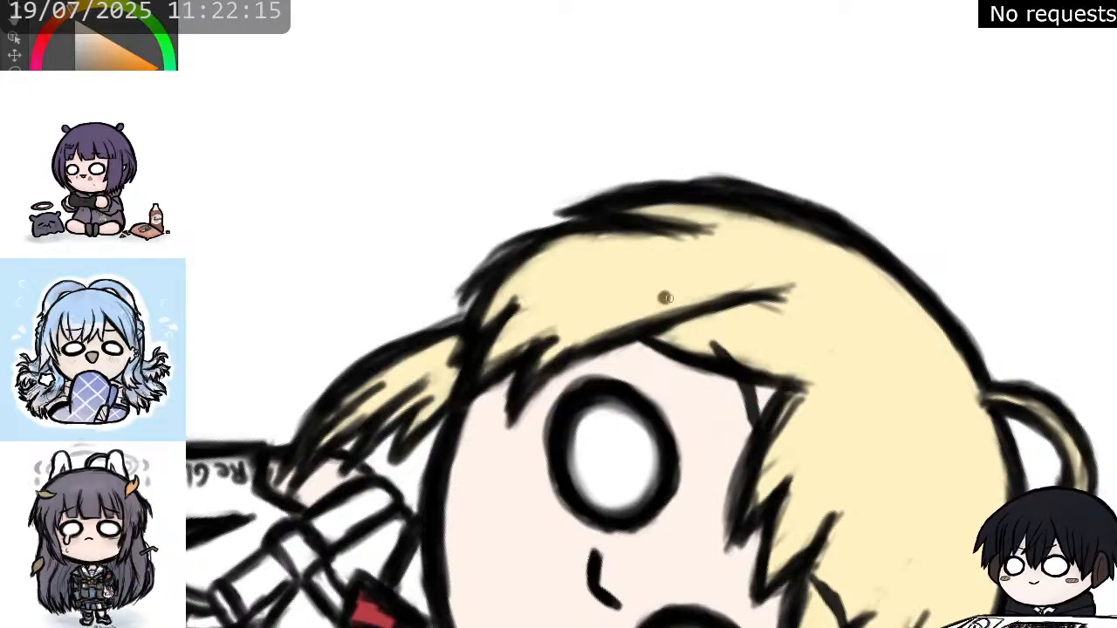
{"action": "mouse_move", "coordinate": [665, 297]}
{"action": "left_mouse_down"}
{"action": "mouse_move", "coordinate": [673, 275]}
{"action": "mouse_move", "coordinate": [689, 273]}
{"action": "mouse_move", "coordinate": [692, 284]}
{"action": "mouse_move", "coordinate": [682, 269]}
{"action": "mouse_move", "coordinate": [717, 286]}
{"action": "mouse_move", "coordinate": [715, 259]}
{"action": "mouse_move", "coordinate": [735, 274]}
{"action": "left_mouse_up"}
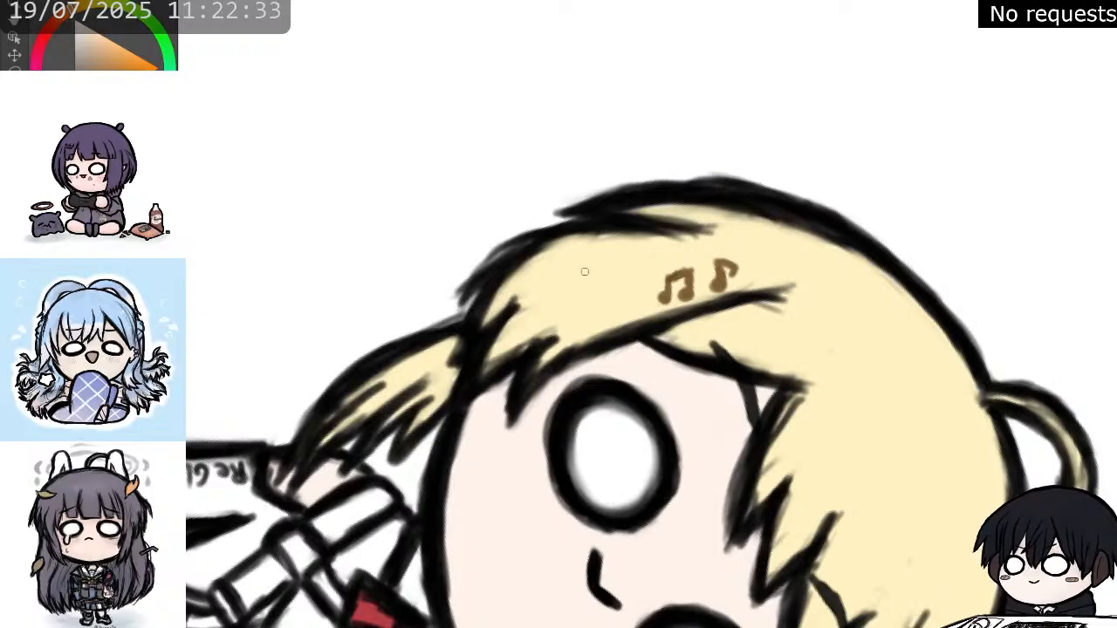
{"action": "mouse_move", "coordinate": [665, 295]}
{"action": "left_mouse_down"}
{"action": "mouse_move", "coordinate": [684, 279]}
{"action": "mouse_move", "coordinate": [690, 301]}
{"action": "mouse_move", "coordinate": [690, 267]}
{"action": "mouse_move", "coordinate": [670, 270]}
{"action": "mouse_move", "coordinate": [666, 302]}
{"action": "mouse_move", "coordinate": [677, 283]}
{"action": "mouse_move", "coordinate": [689, 300]}
{"action": "mouse_move", "coordinate": [688, 268]}
{"action": "mouse_move", "coordinate": [715, 279]}
{"action": "mouse_move", "coordinate": [714, 294]}
{"action": "mouse_move", "coordinate": [728, 285]}
{"action": "mouse_move", "coordinate": [724, 267]}
{"action": "mouse_move", "coordinate": [734, 276]}
{"action": "mouse_move", "coordinate": [738, 265]}
{"action": "mouse_move", "coordinate": [716, 260]}
{"action": "mouse_move", "coordinate": [717, 291]}
{"action": "mouse_move", "coordinate": [720, 267]}
{"action": "mouse_move", "coordinate": [728, 282]}
{"action": "mouse_move", "coordinate": [732, 269]}
{"action": "left_mouse_up"}
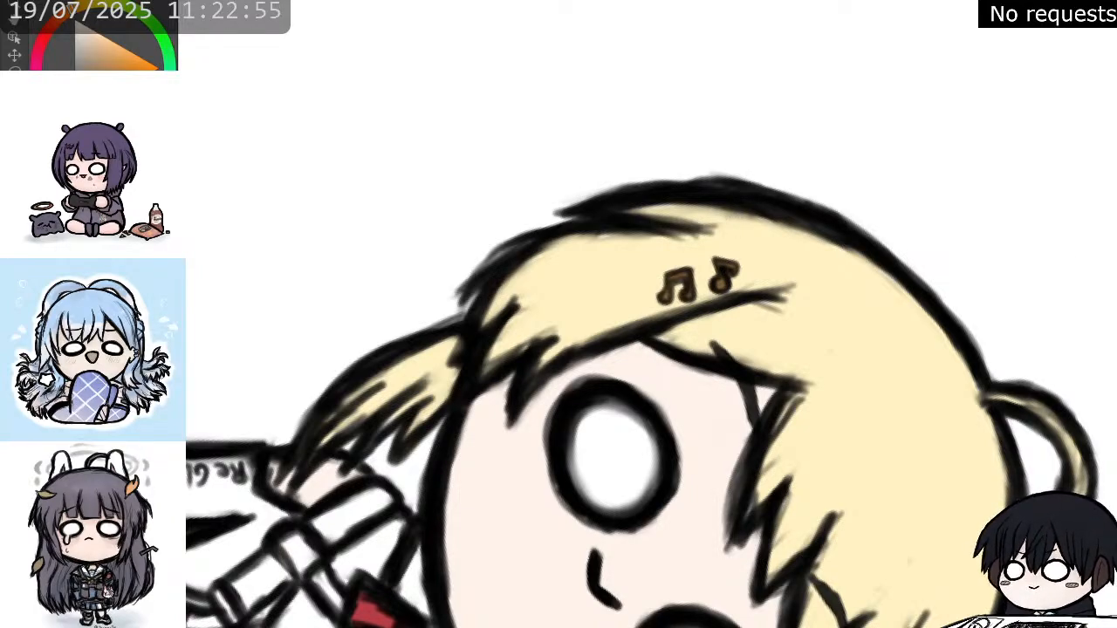
{"action": "key", "text": "ctrl+at"}
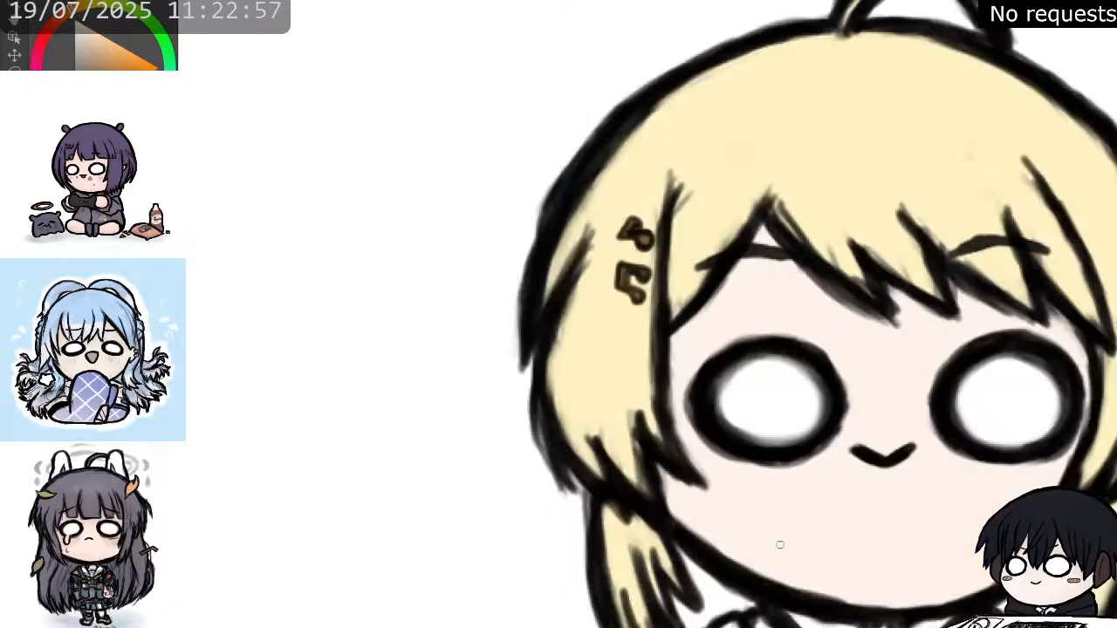
- Examine the music-note ornaments and flat colours across the whole figure
{"action": "scroll", "coordinate": [738, 445], "scroll_direction": "down", "scroll_amount": 5}
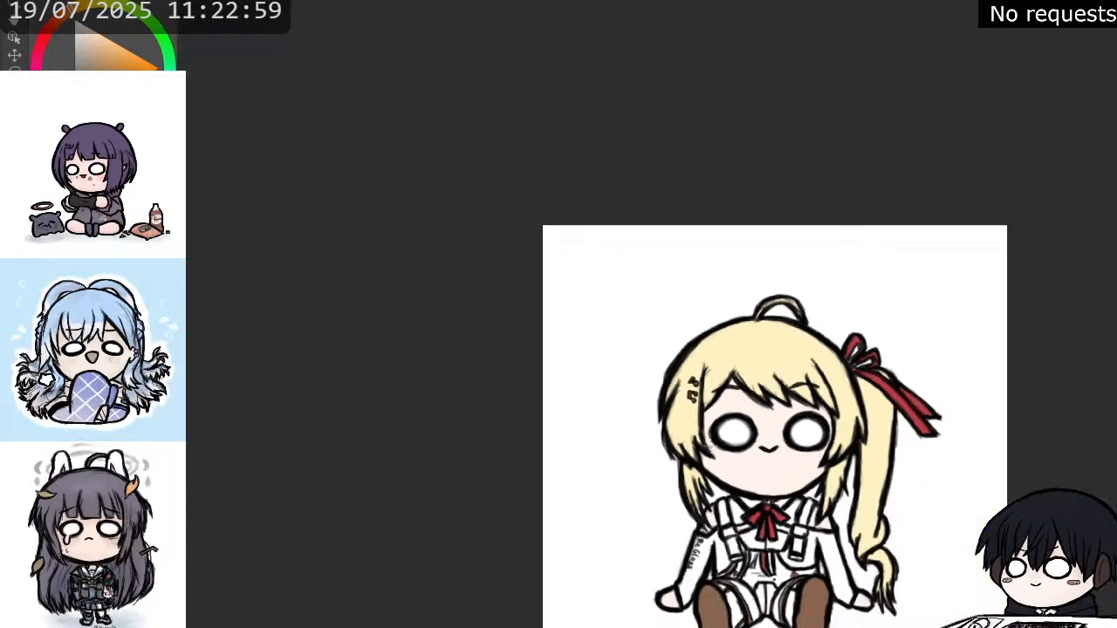
{"action": "scroll", "coordinate": [732, 569], "scroll_direction": "up", "scroll_amount": 2}
{"action": "scroll", "coordinate": [777, 349], "scroll_direction": "down", "scroll_amount": 1}
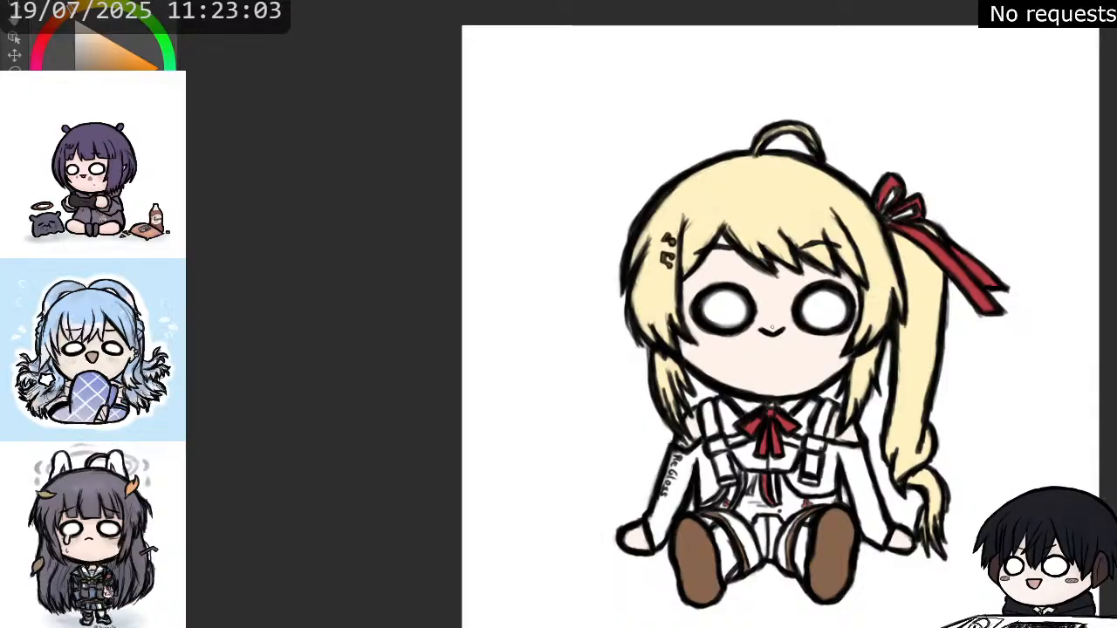
{"action": "scroll", "coordinate": [989, 167], "scroll_direction": "up", "scroll_amount": 1}
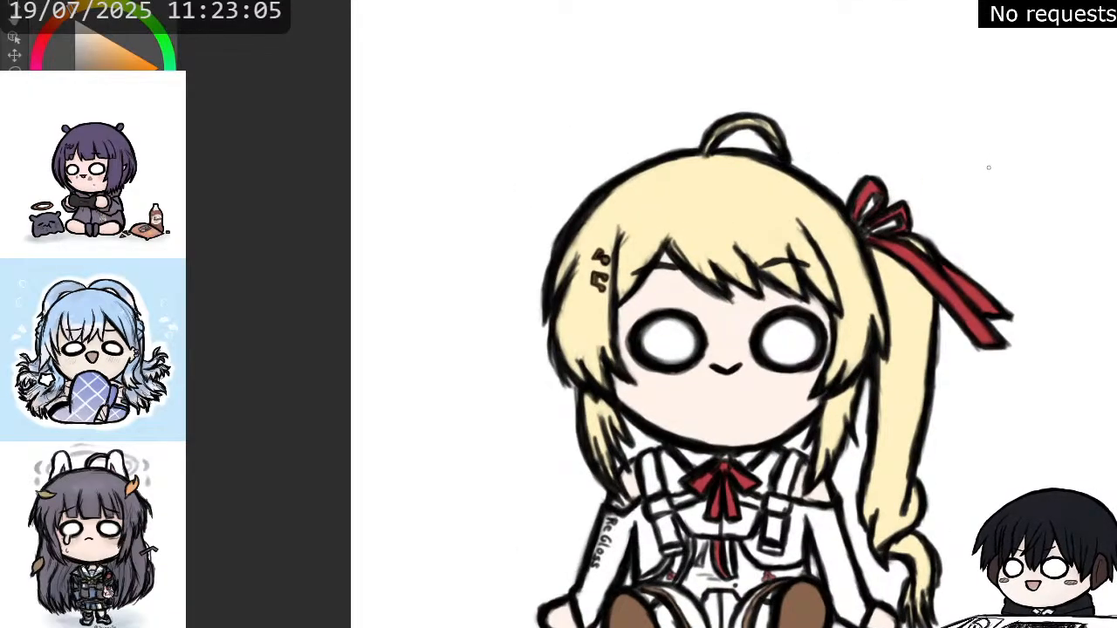
{"action": "scroll", "coordinate": [983, 178], "scroll_direction": "up", "scroll_amount": 2}
{"action": "scroll", "coordinate": [983, 179], "scroll_direction": "down", "scroll_amount": 3}
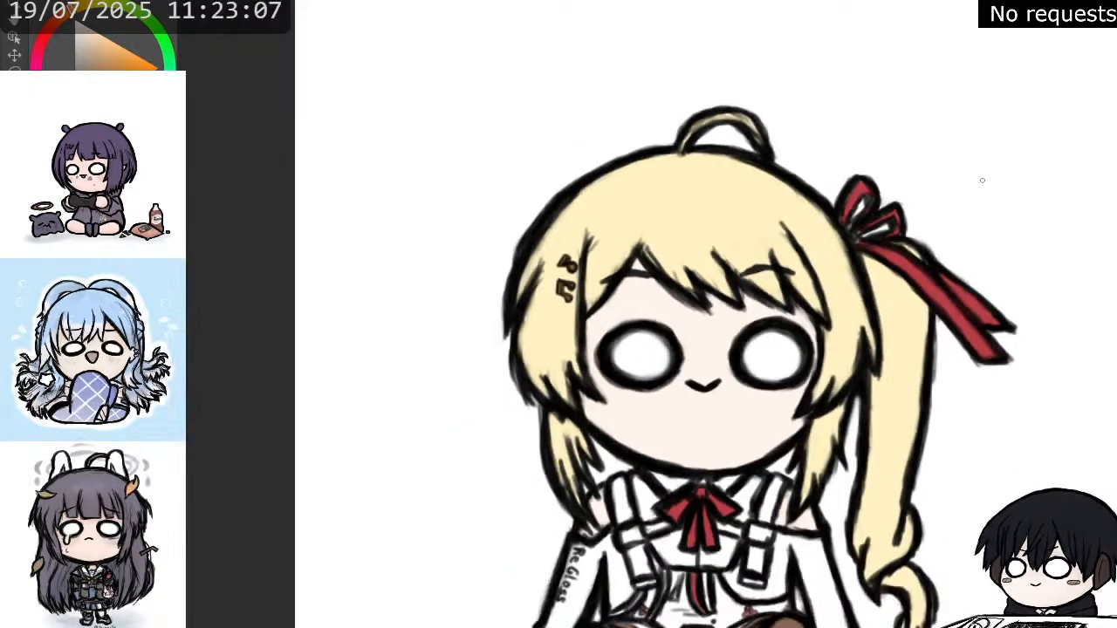
{"action": "scroll", "coordinate": [767, 394], "scroll_direction": "up", "scroll_amount": 2}
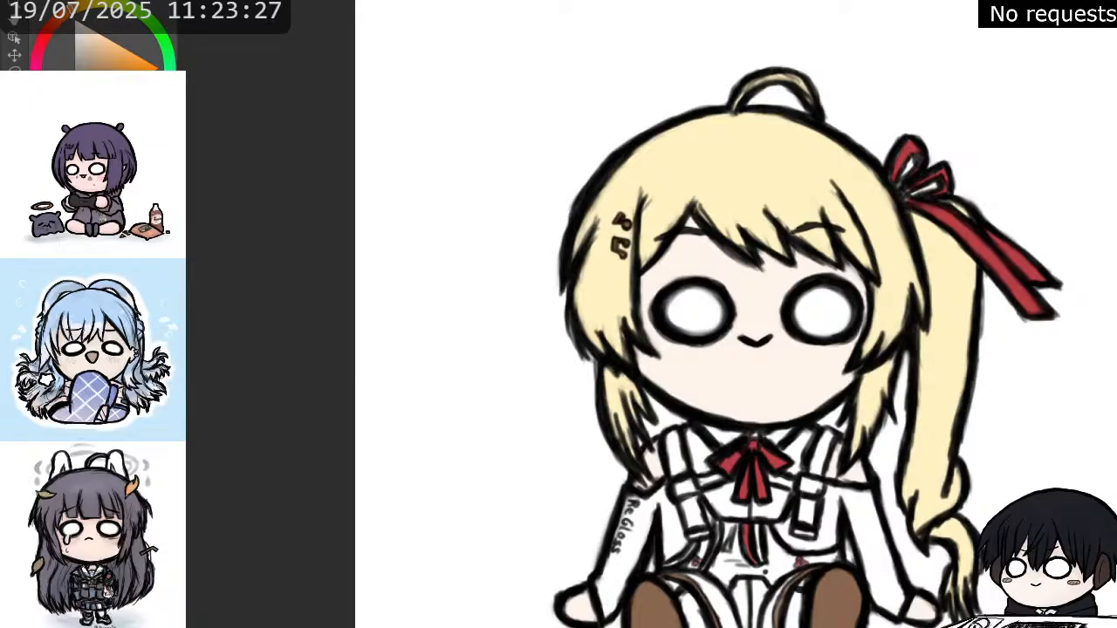
{"action": "scroll", "coordinate": [950, 314], "scroll_direction": "down", "scroll_amount": 1}
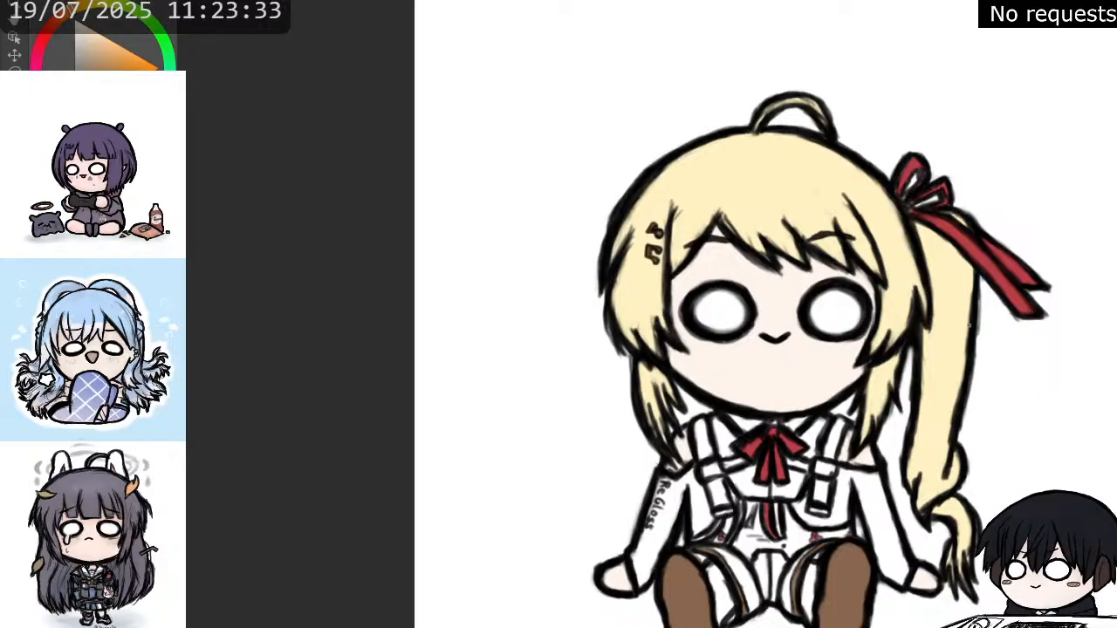
{"action": "scroll", "coordinate": [950, 310], "scroll_direction": "up", "scroll_amount": 1}
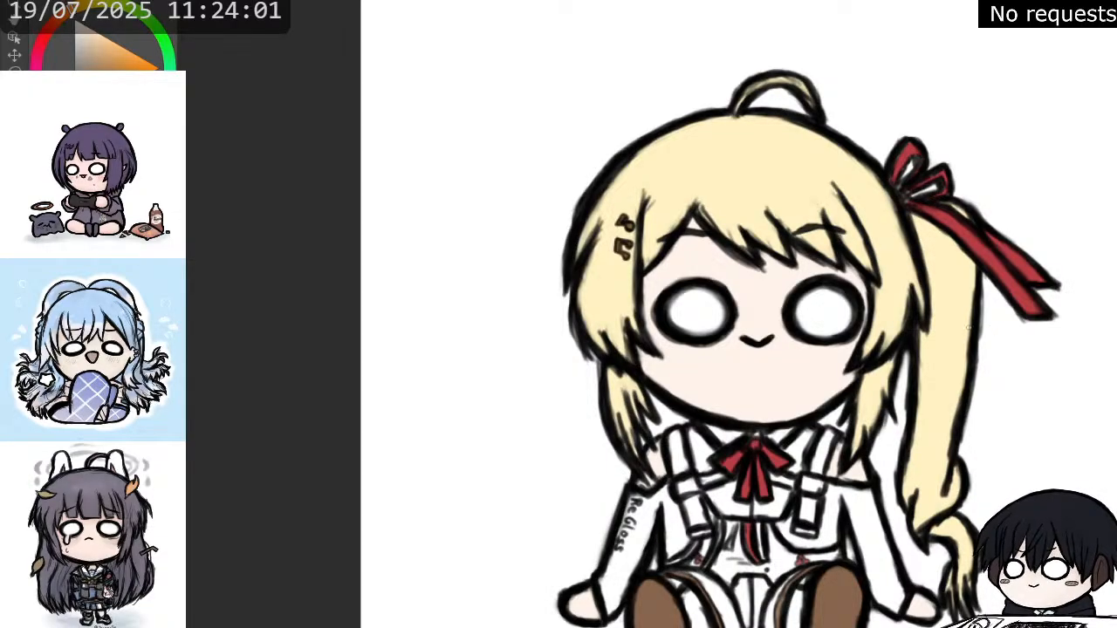
- Add faint pinkish-orange blush marks to both cheeks just below the eyes
{"action": "scroll", "coordinate": [968, 327], "scroll_direction": "down", "scroll_amount": 2}
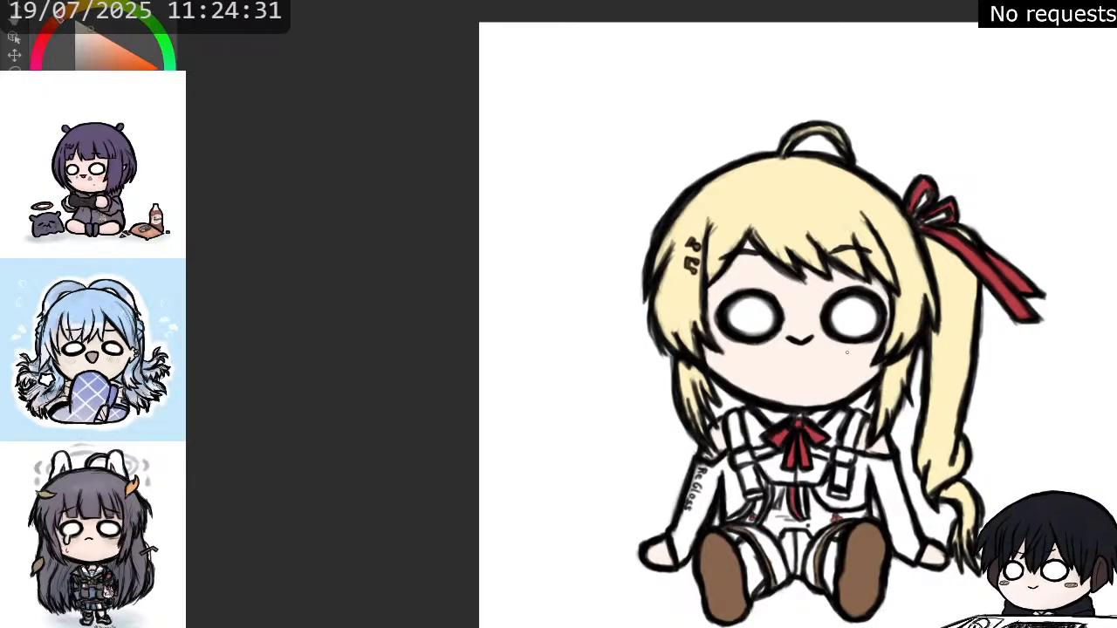
{"action": "left_click_drag", "start_coordinate": [859, 349], "coordinate": [865, 355]}
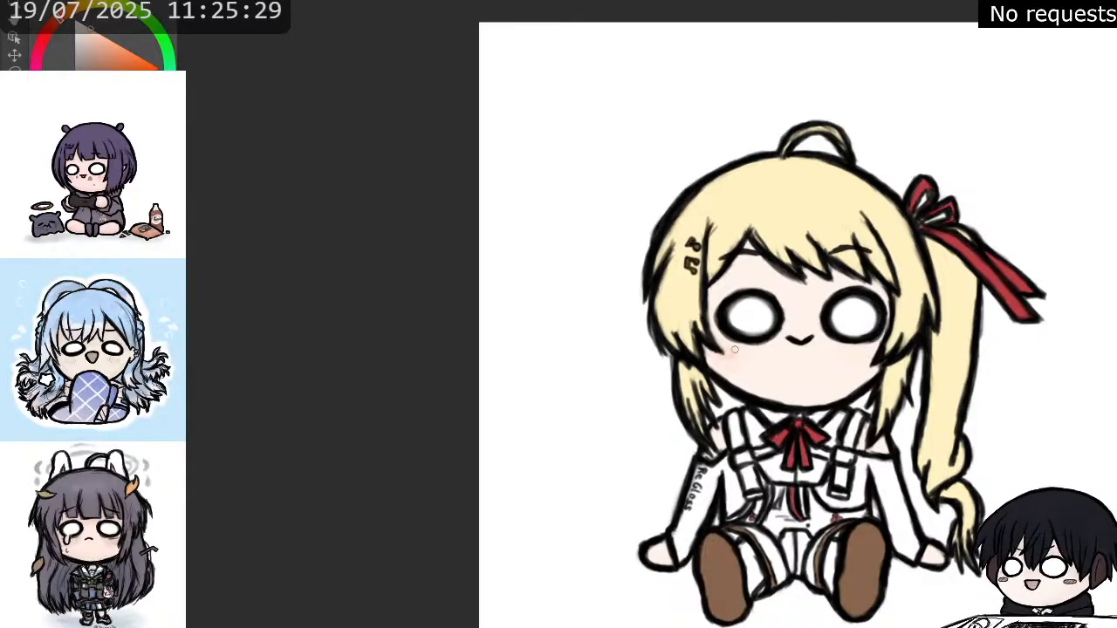
{"action": "left_click_drag", "start_coordinate": [734, 350], "coordinate": [740, 356]}
{"action": "left_click_drag", "start_coordinate": [853, 354], "coordinate": [860, 358]}
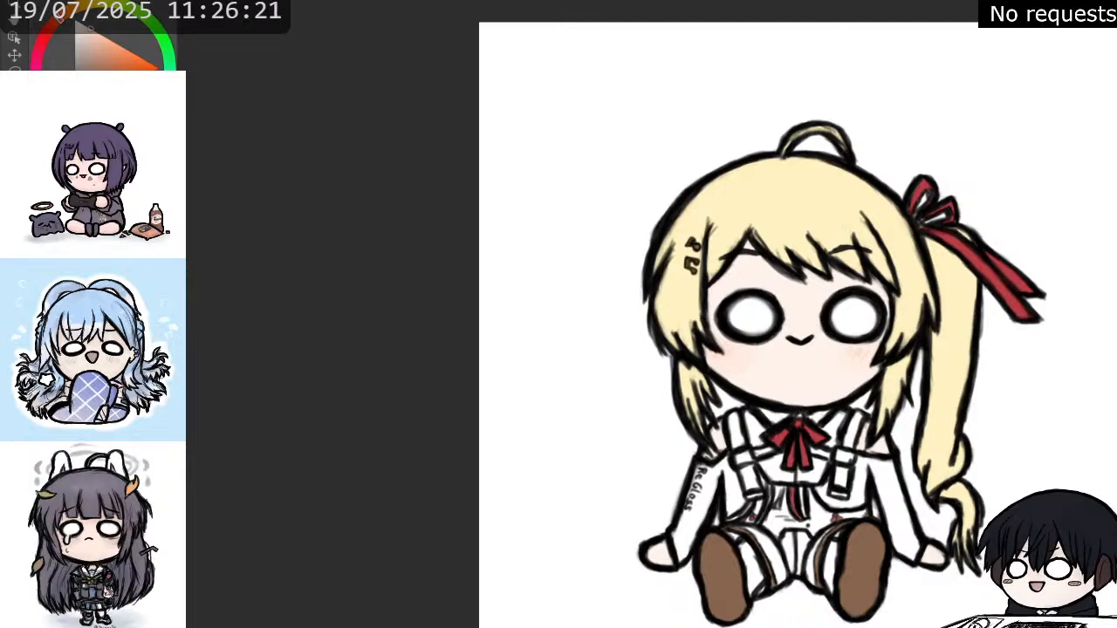
- Brush soft reddish-orange shading onto the side hair tips beside the music-note ornaments and along the fringe
{"action": "key", "text": "x"}
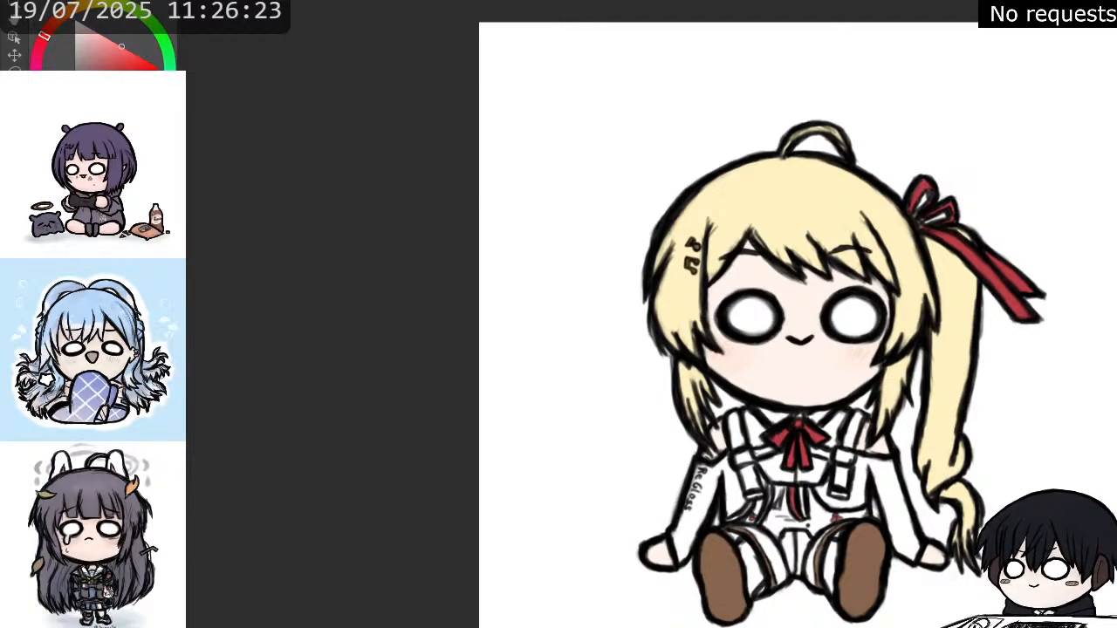
{"action": "scroll", "coordinate": [969, 318], "scroll_direction": "down", "scroll_amount": 1}
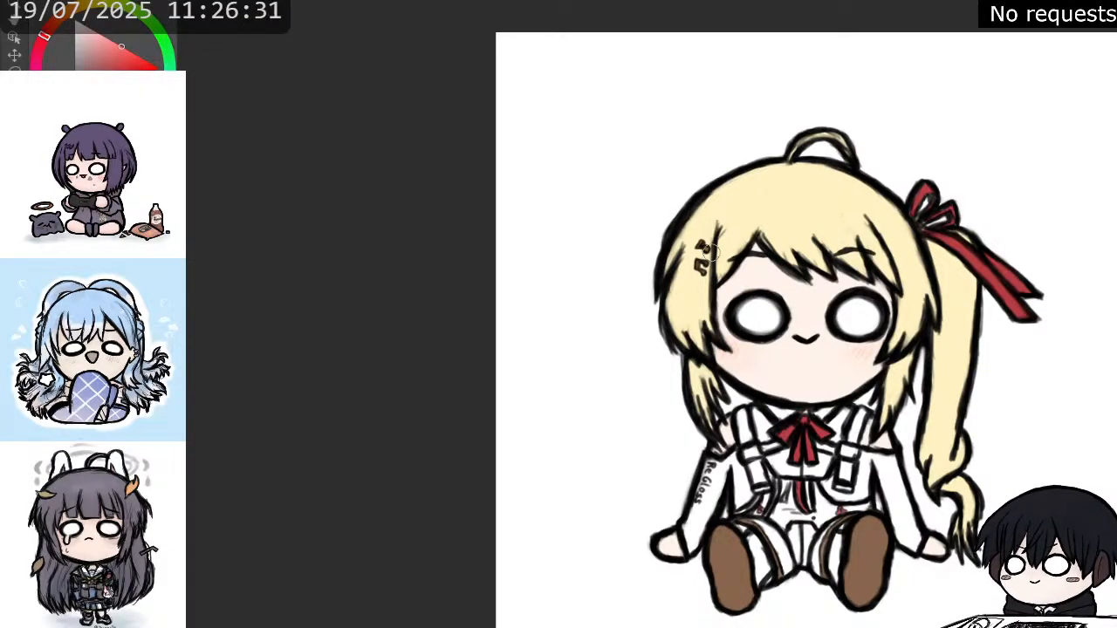
{"action": "left_click_drag", "start_coordinate": [704, 261], "coordinate": [697, 264]}
{"action": "mouse_move", "coordinate": [682, 314]}
{"action": "left_mouse_down"}
{"action": "mouse_move", "coordinate": [688, 339]}
{"action": "mouse_move", "coordinate": [679, 335]}
{"action": "mouse_move", "coordinate": [699, 324]}
{"action": "left_mouse_up"}
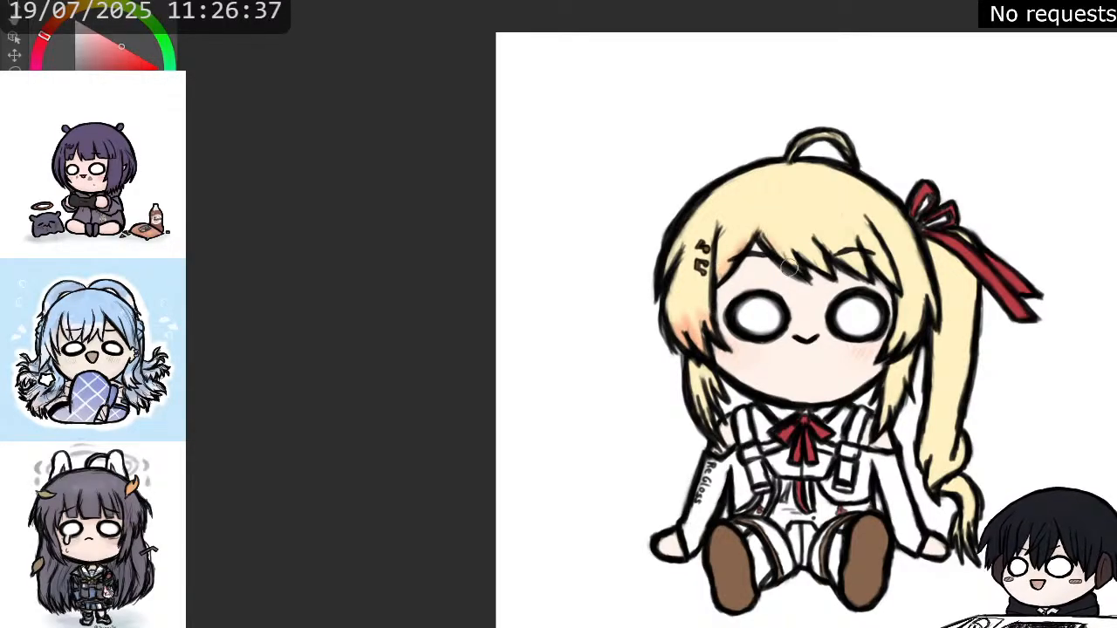
{"action": "mouse_move", "coordinate": [787, 244]}
{"action": "left_mouse_down"}
{"action": "mouse_move", "coordinate": [817, 266]}
{"action": "mouse_move", "coordinate": [821, 244]}
{"action": "mouse_move", "coordinate": [843, 255]}
{"action": "mouse_move", "coordinate": [877, 246]}
{"action": "mouse_move", "coordinate": [887, 347]}
{"action": "mouse_move", "coordinate": [886, 286]}
{"action": "left_mouse_up"}
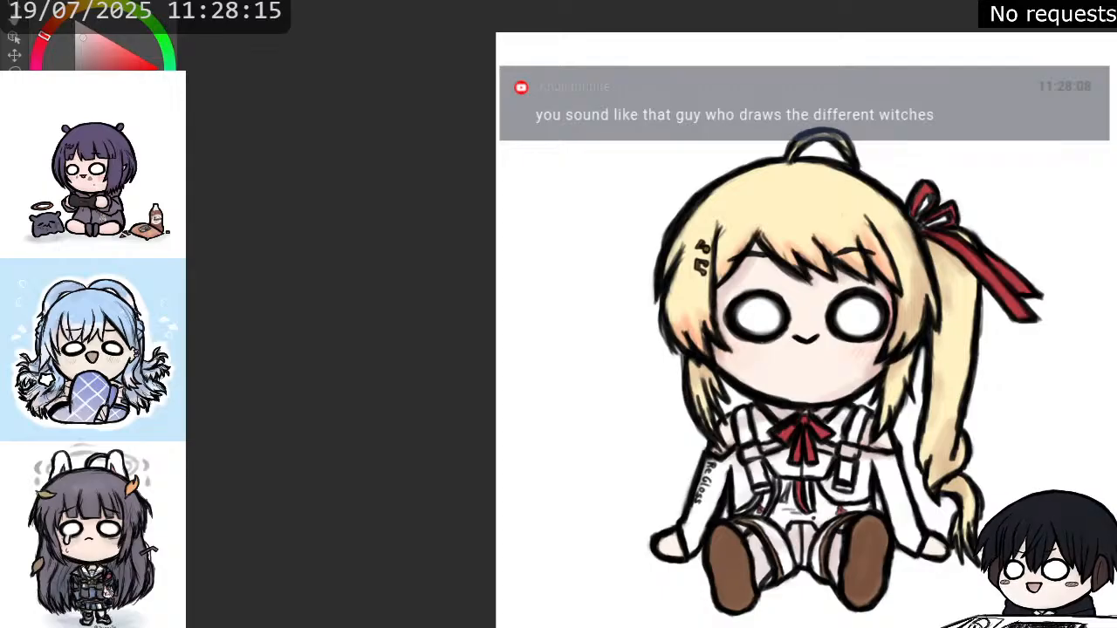
- Pick a muted pale orange and blend warm, soft shading across the fringe, side hair and ponytail
{"action": "left_click_drag", "start_coordinate": [803, 350], "coordinate": [744, 325]}
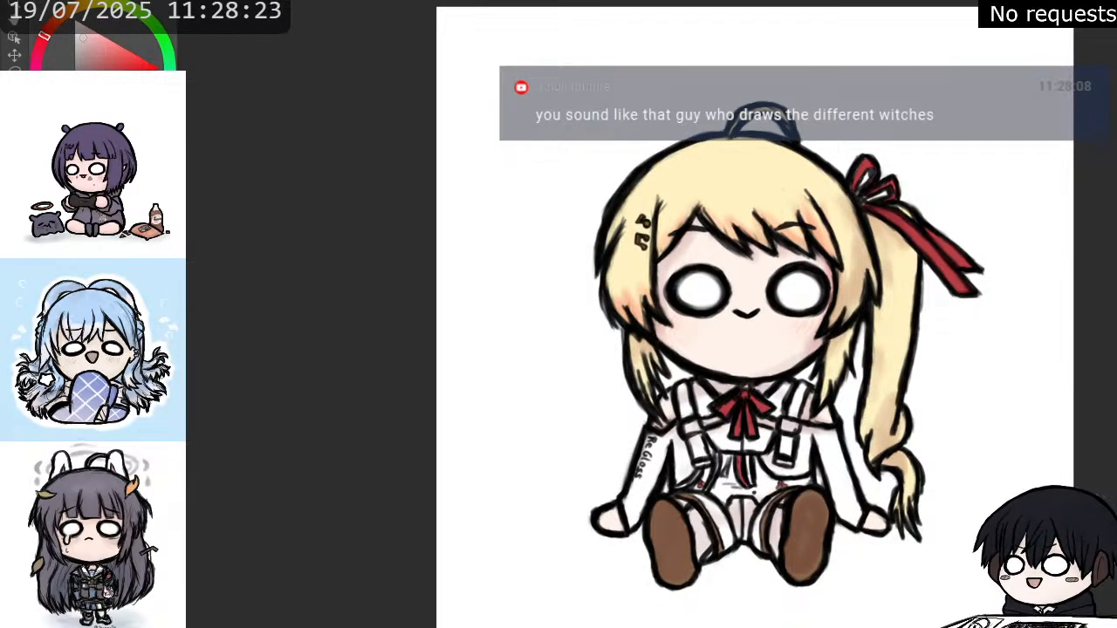
{"action": "left_click_drag", "start_coordinate": [768, 349], "coordinate": [745, 349]}
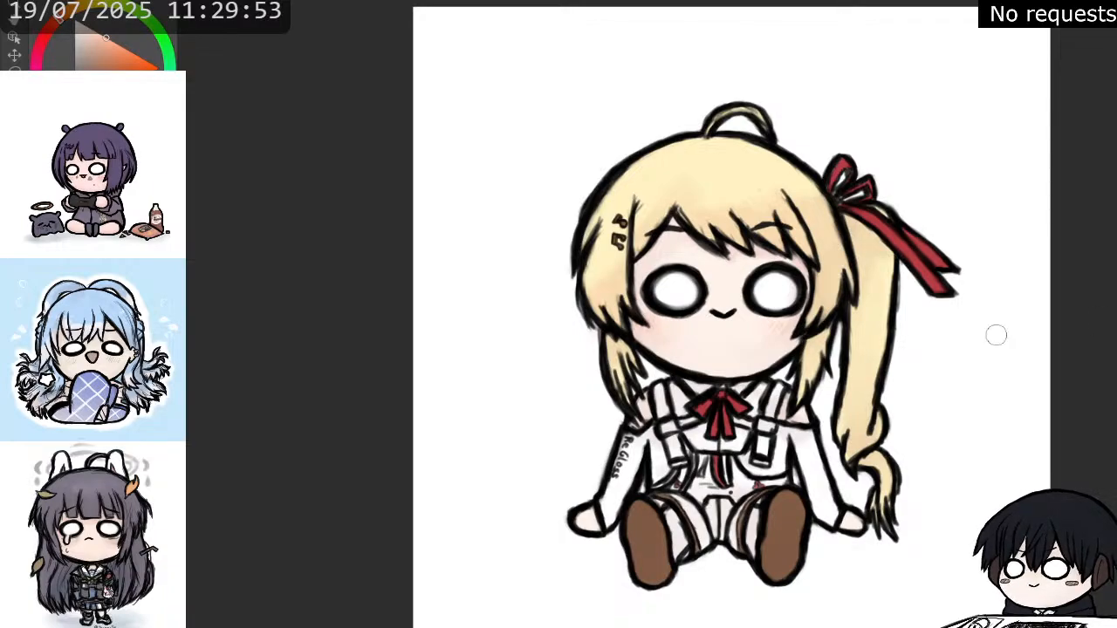
{"action": "left_click", "coordinate": [104, 35]}
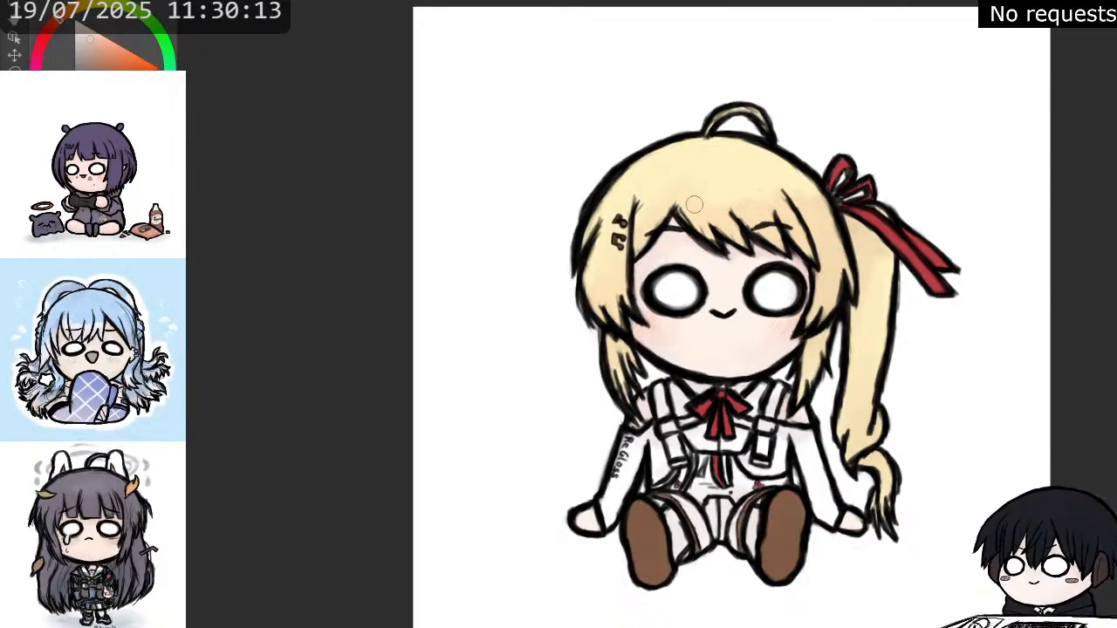
{"action": "mouse_move", "coordinate": [682, 201]}
{"action": "left_mouse_down"}
{"action": "mouse_move", "coordinate": [697, 223]}
{"action": "mouse_move", "coordinate": [666, 223]}
{"action": "mouse_move", "coordinate": [644, 242]}
{"action": "left_mouse_up"}
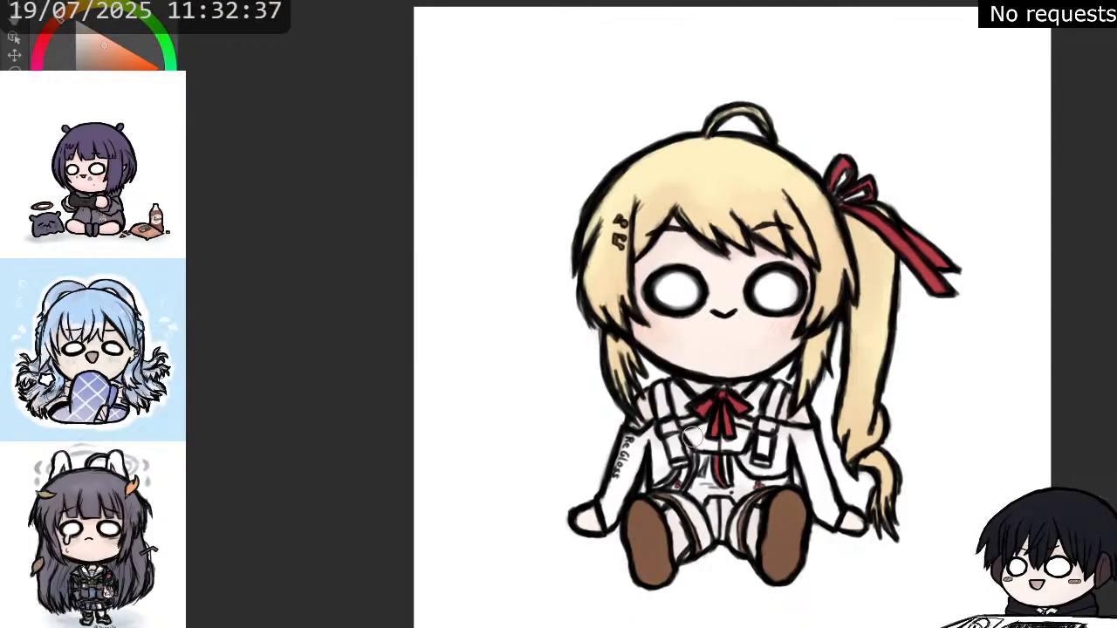
- Doodle an orange "0_0" emoticon on the blank canvas beside the ponytail and undo it
{"action": "mouse_move", "coordinate": [943, 330]}
{"action": "left_mouse_down"}
{"action": "mouse_move", "coordinate": [939, 367]}
{"action": "mouse_move", "coordinate": [935, 353]}
{"action": "left_mouse_up"}
{"action": "mouse_move", "coordinate": [1010, 330]}
{"action": "left_mouse_down"}
{"action": "mouse_move", "coordinate": [999, 370]}
{"action": "mouse_move", "coordinate": [998, 328]}
{"action": "left_mouse_up"}
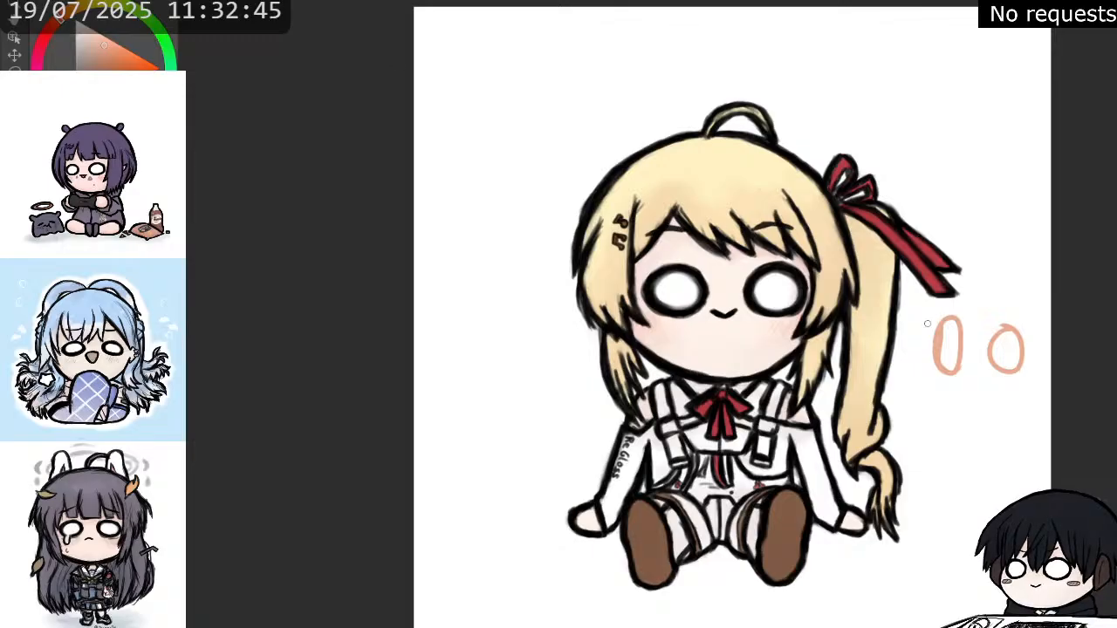
{"action": "left_click_drag", "start_coordinate": [978, 370], "coordinate": [982, 369]}
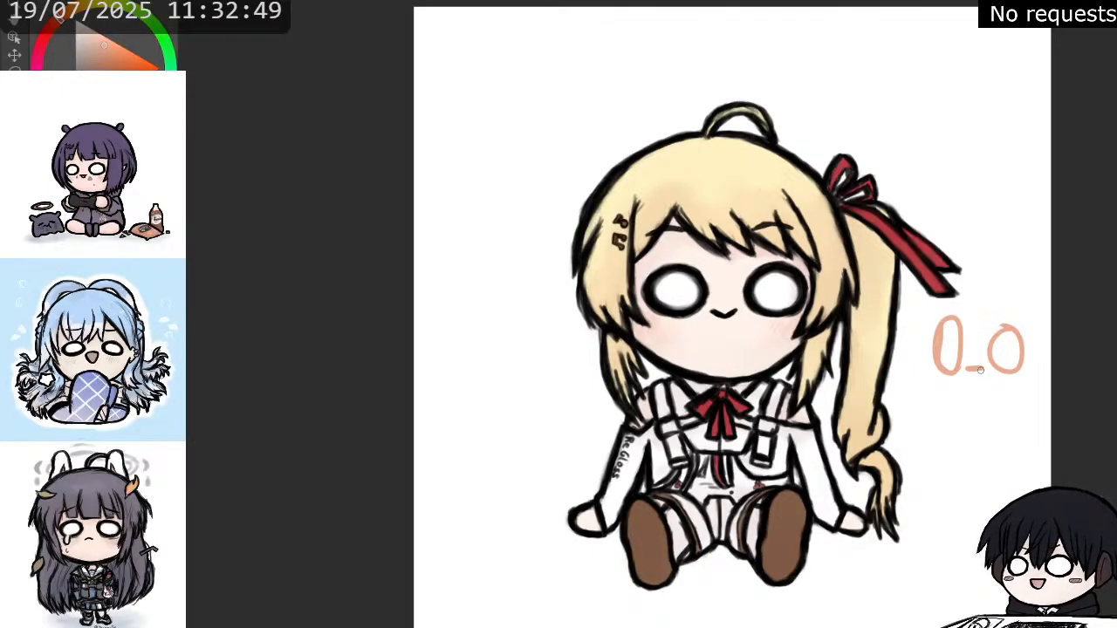
{"action": "key", "text": "ctrl+z"}
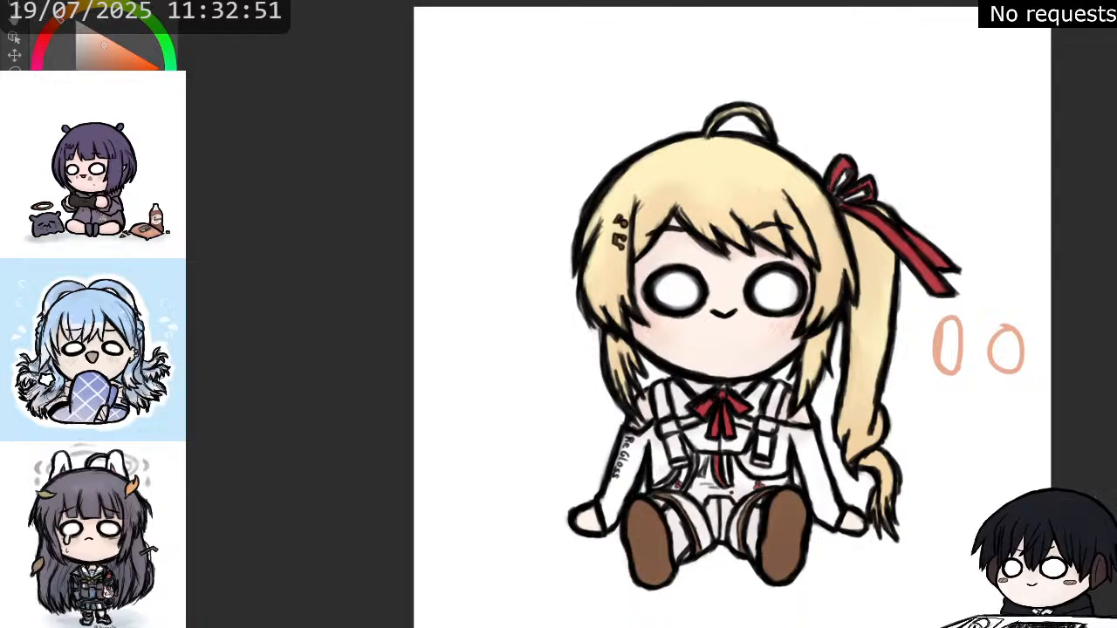
{"action": "key", "text": "ctrl+y"}
{"action": "key", "text": "ctrl+z"}
{"action": "key", "text": "ctrl+z"}
{"action": "key", "text": "ctrl+z"}
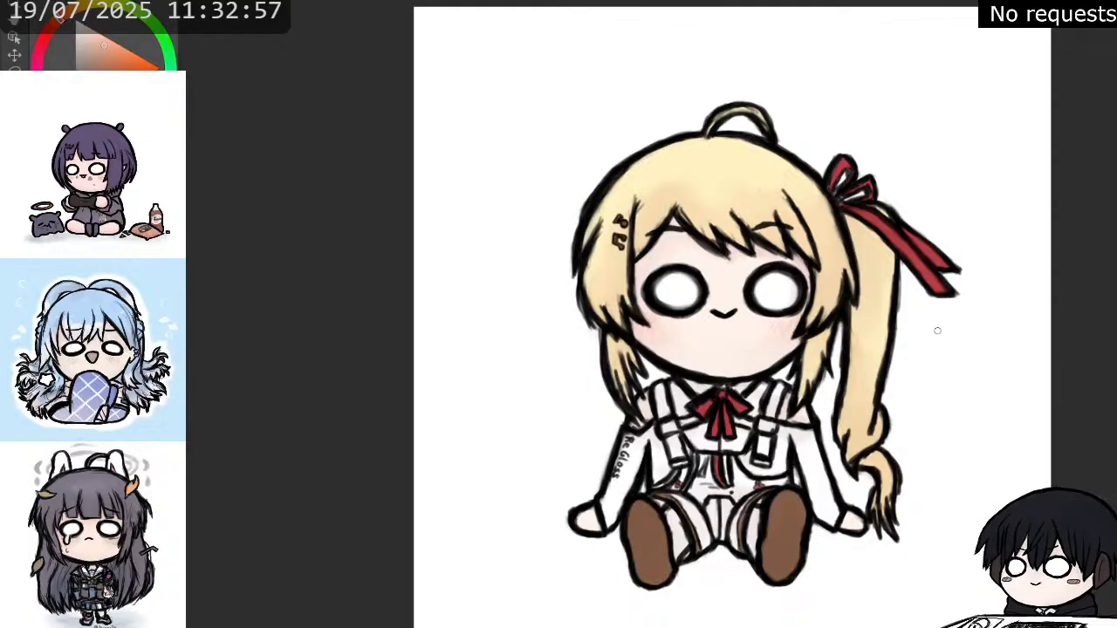
- Doodle a small orange emoticon with triangular eyes beside the ponytail, retry its mouth as a higher flat line, and undo everything
{"action": "mouse_move", "coordinate": [932, 341]}
{"action": "left_mouse_down"}
{"action": "mouse_move", "coordinate": [951, 341]}
{"action": "mouse_move", "coordinate": [946, 355]}
{"action": "mouse_move", "coordinate": [982, 343]}
{"action": "mouse_move", "coordinate": [949, 378]}
{"action": "left_mouse_up"}
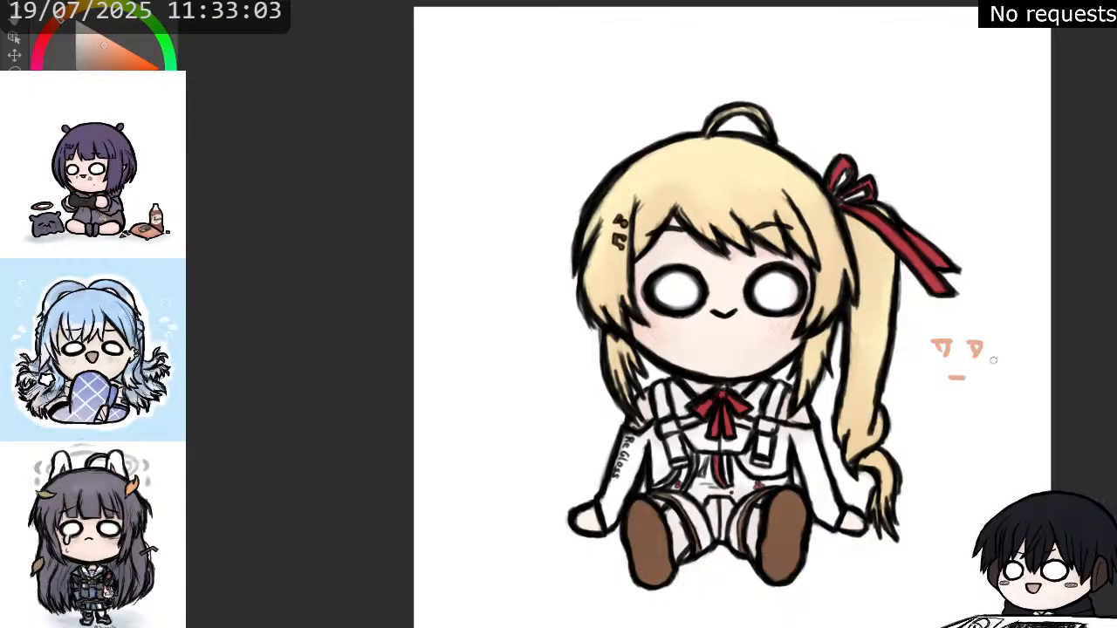
{"action": "key", "text": "ctrl+z"}
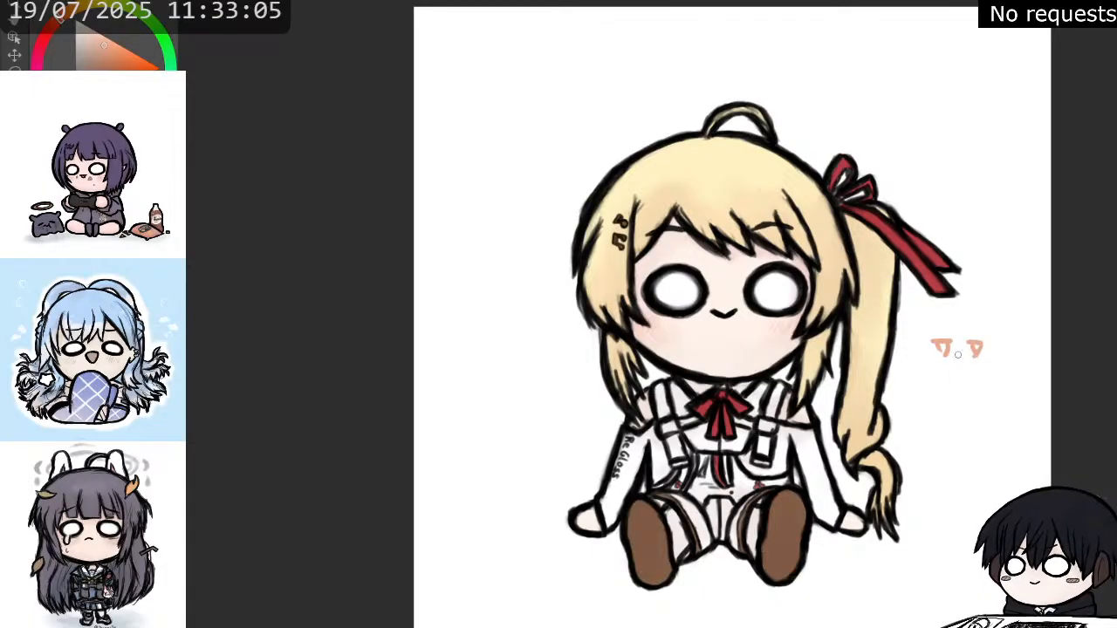
{"action": "left_click_drag", "start_coordinate": [952, 358], "coordinate": [964, 359]}
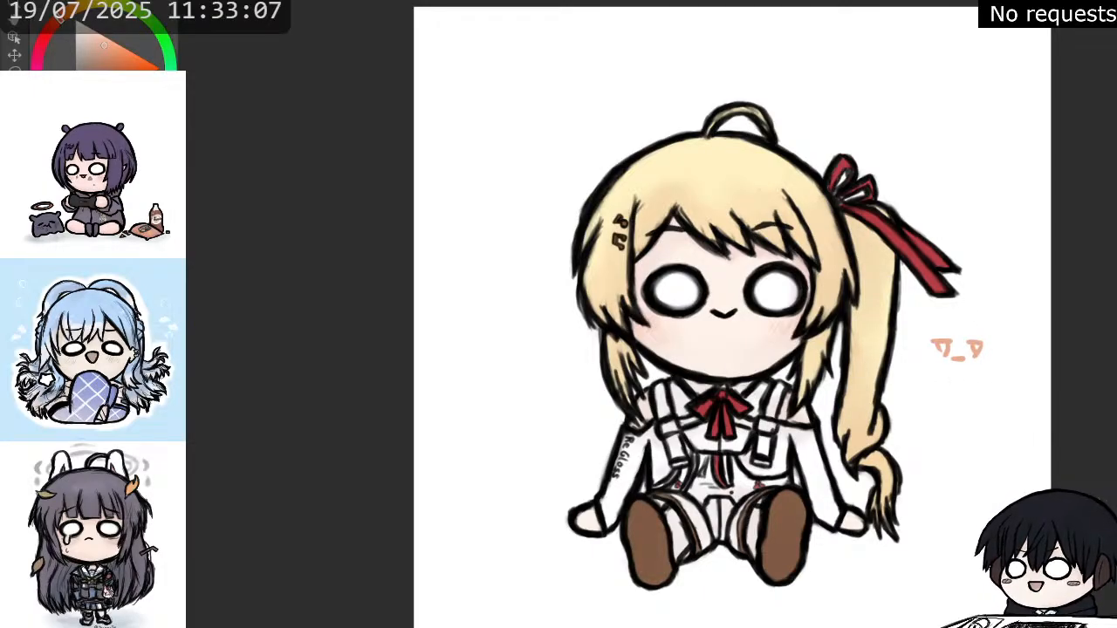
{"action": "key", "text": "ctrl+z"}
{"action": "key", "text": "ctrl+z"}
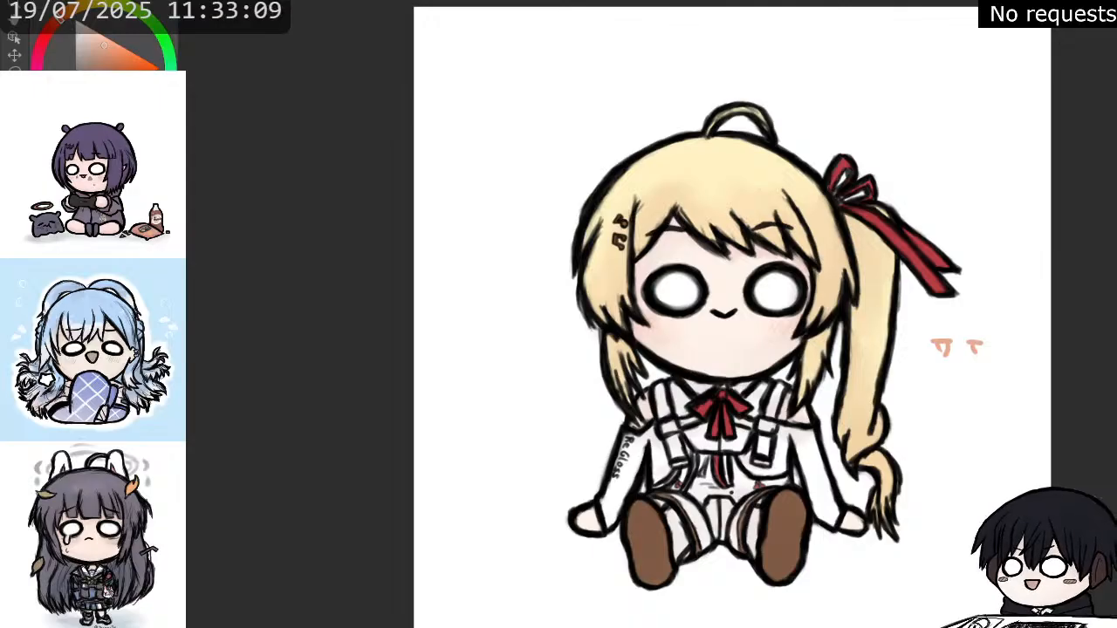
{"action": "key", "text": "ctrl+z"}
{"action": "key", "text": "ctrl+z"}
{"action": "key", "text": "ctrl+z"}
{"action": "key", "text": "ctrl+z"}
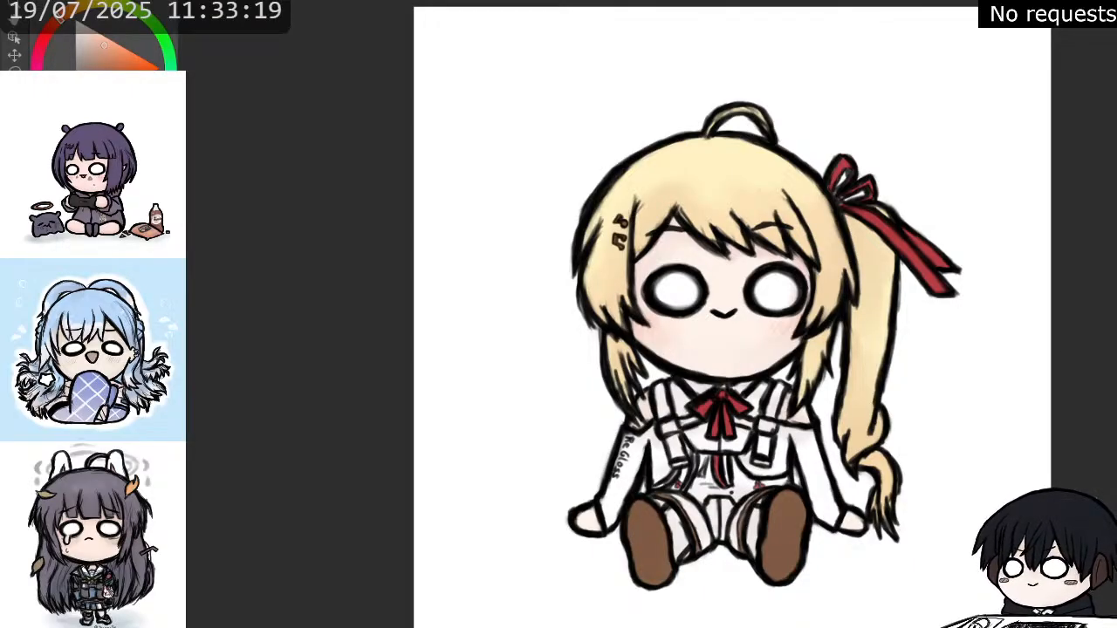
- Choose a muted orange tone and paint a faint shadow patch on the ground beside the shoe on the "ReGloss" sleeve side
{"action": "scroll", "coordinate": [827, 423], "scroll_direction": "down", "scroll_amount": 2}
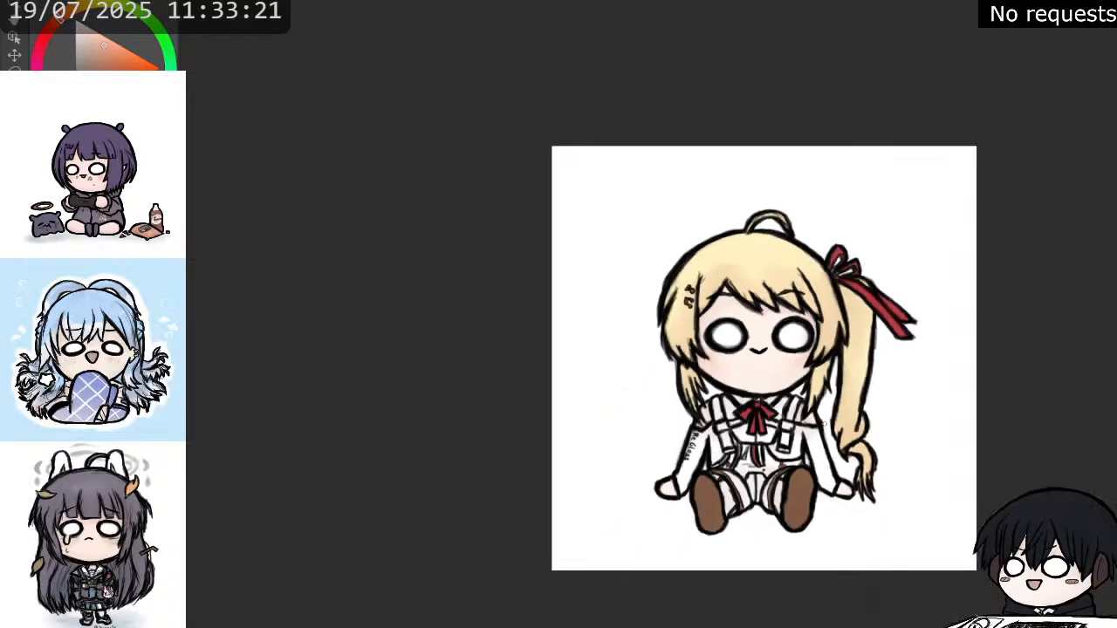
{"action": "scroll", "coordinate": [813, 426], "scroll_direction": "up", "scroll_amount": 1}
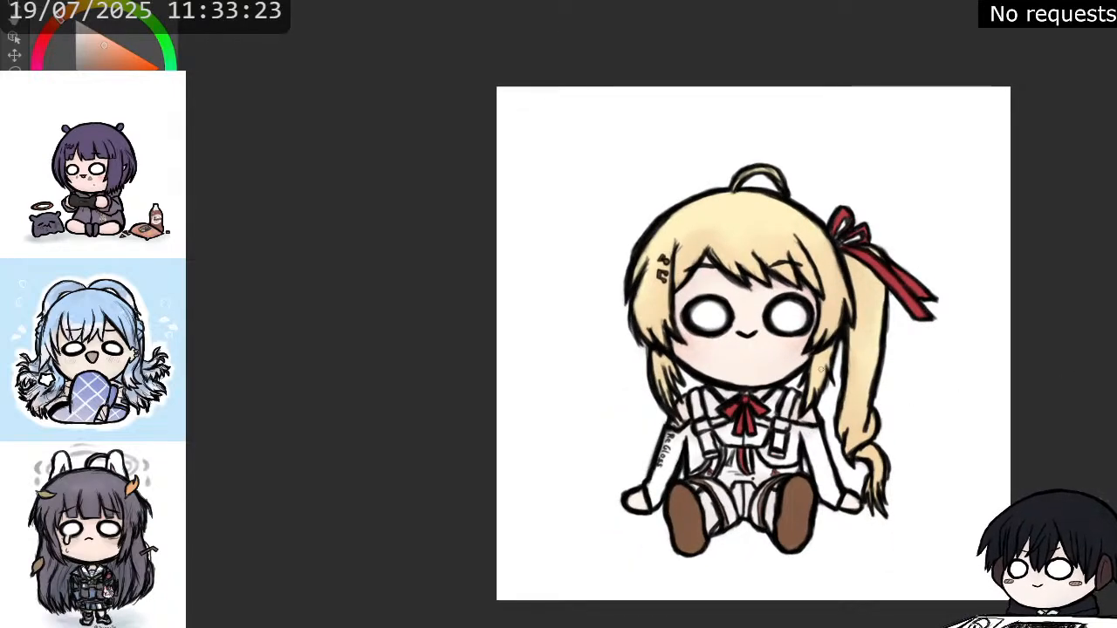
{"action": "scroll", "coordinate": [821, 369], "scroll_direction": "up", "scroll_amount": 1}
{"action": "left_click_drag", "start_coordinate": [821, 369], "coordinate": [762, 361]}
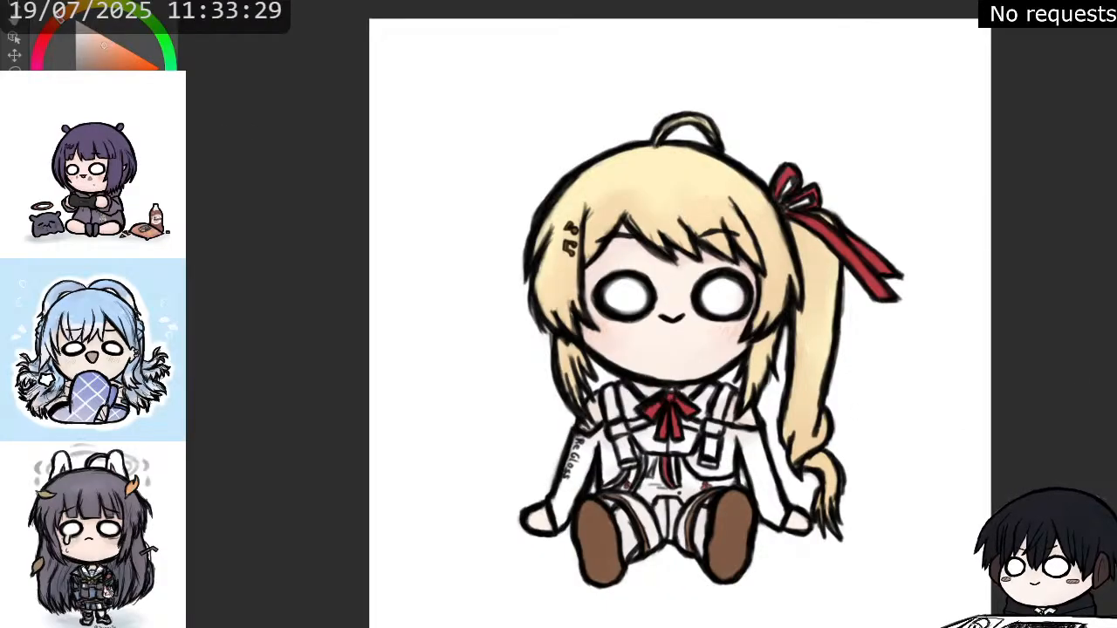
{"action": "left_click", "coordinate": [138, 127]}
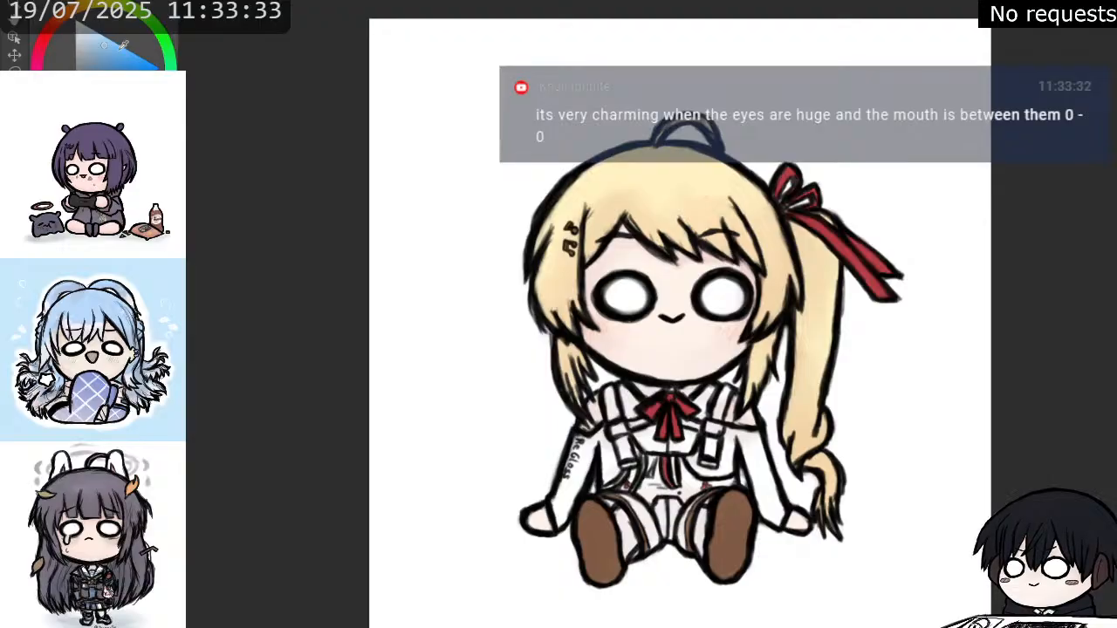
{"action": "left_click", "coordinate": [68, 15]}
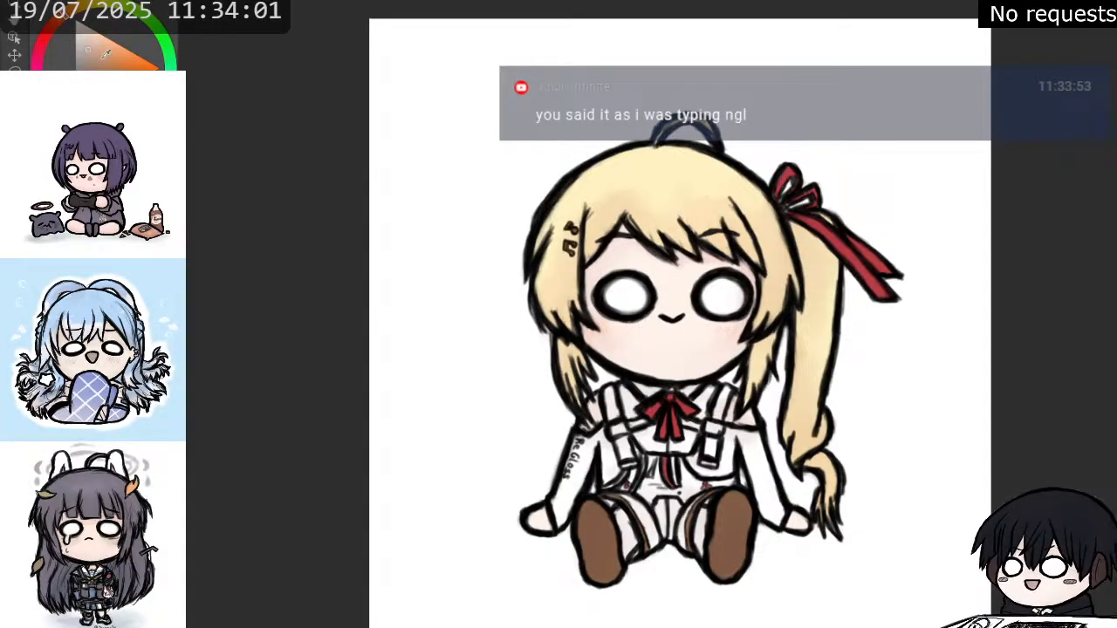
{"action": "scroll", "coordinate": [695, 456], "scroll_direction": "down", "scroll_amount": 1}
{"action": "scroll", "coordinate": [695, 456], "scroll_direction": "up", "scroll_amount": 1}
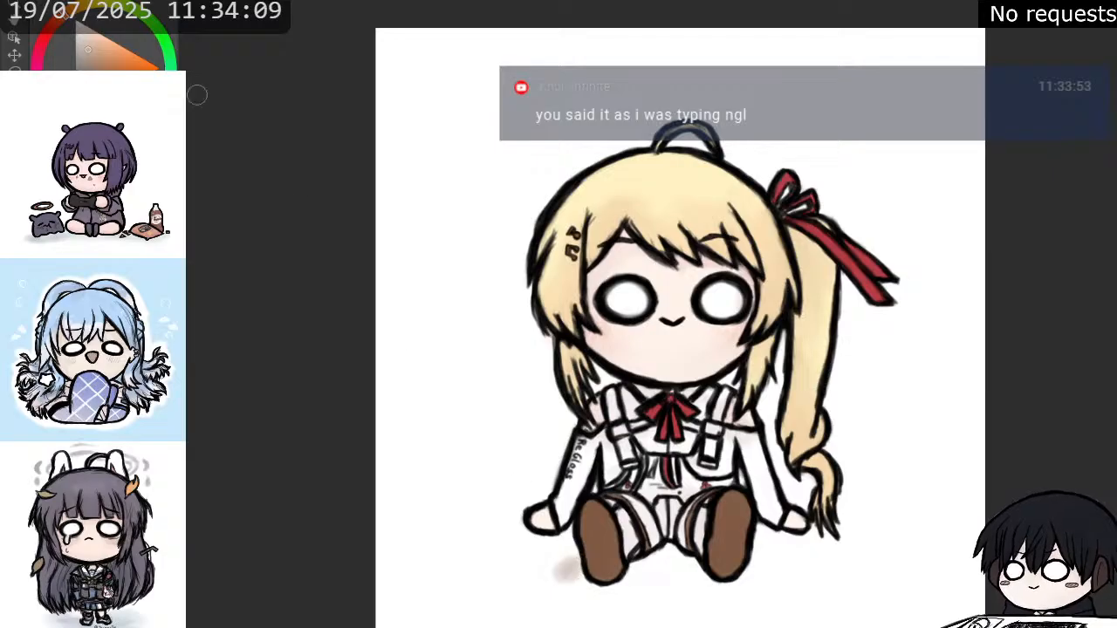
{"action": "mouse_move", "coordinate": [580, 537]}
{"action": "left_mouse_down"}
{"action": "mouse_move", "coordinate": [563, 571]}
{"action": "mouse_move", "coordinate": [550, 567]}
{"action": "mouse_move", "coordinate": [615, 567]}
{"action": "left_mouse_up"}
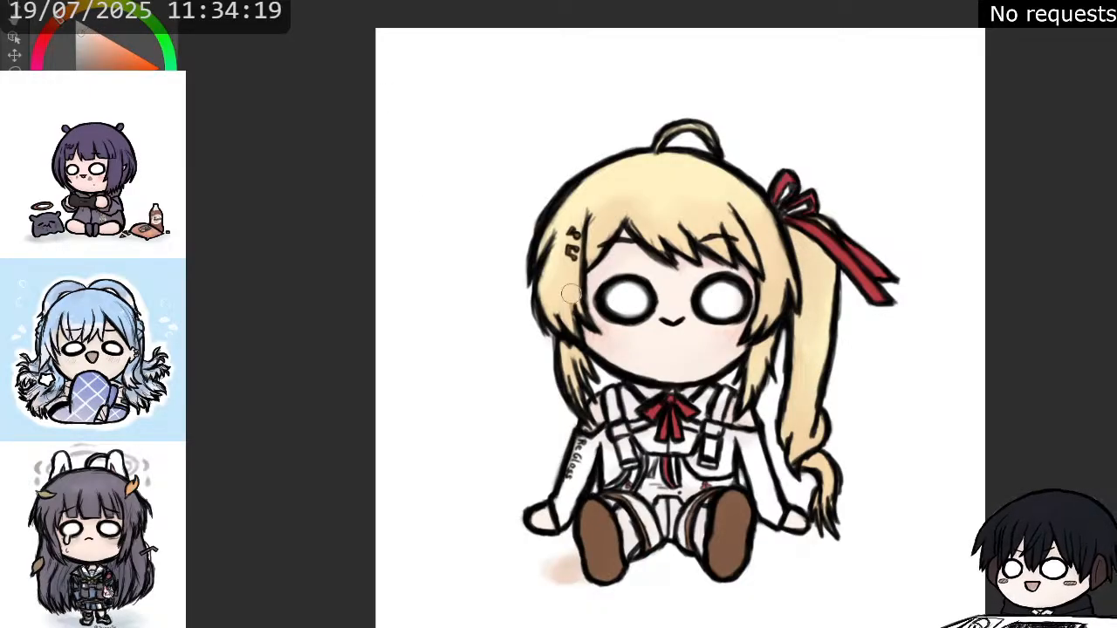
- Spread a soft, pale warm-grey ground shadow beneath the whole seated figure, from hand to hand and under the shoes
{"action": "scroll", "coordinate": [572, 295], "scroll_direction": "down", "scroll_amount": 2}
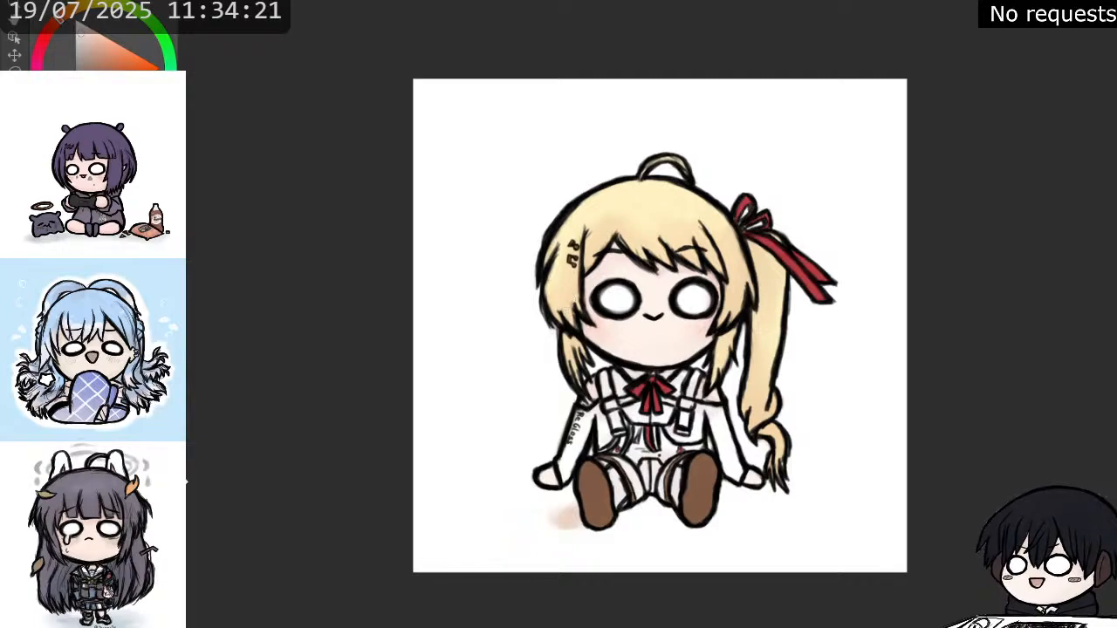
{"action": "mouse_move", "coordinate": [558, 519]}
{"action": "left_mouse_down"}
{"action": "mouse_move", "coordinate": [678, 503]}
{"action": "mouse_move", "coordinate": [654, 514]}
{"action": "mouse_move", "coordinate": [665, 523]}
{"action": "mouse_move", "coordinate": [686, 514]}
{"action": "mouse_move", "coordinate": [695, 530]}
{"action": "mouse_move", "coordinate": [719, 504]}
{"action": "mouse_move", "coordinate": [577, 513]}
{"action": "left_mouse_up"}
{"action": "mouse_move", "coordinate": [704, 508]}
{"action": "left_mouse_down"}
{"action": "mouse_move", "coordinate": [738, 507]}
{"action": "mouse_move", "coordinate": [722, 484]}
{"action": "mouse_move", "coordinate": [754, 488]}
{"action": "left_mouse_up"}
{"action": "mouse_move", "coordinate": [587, 489]}
{"action": "left_mouse_down"}
{"action": "mouse_move", "coordinate": [555, 489]}
{"action": "mouse_move", "coordinate": [570, 487]}
{"action": "mouse_move", "coordinate": [558, 503]}
{"action": "mouse_move", "coordinate": [529, 481]}
{"action": "mouse_move", "coordinate": [525, 496]}
{"action": "mouse_move", "coordinate": [588, 510]}
{"action": "mouse_move", "coordinate": [556, 520]}
{"action": "mouse_move", "coordinate": [580, 527]}
{"action": "mouse_move", "coordinate": [646, 508]}
{"action": "mouse_move", "coordinate": [622, 524]}
{"action": "mouse_move", "coordinate": [647, 530]}
{"action": "mouse_move", "coordinate": [702, 526]}
{"action": "mouse_move", "coordinate": [721, 499]}
{"action": "mouse_move", "coordinate": [752, 501]}
{"action": "mouse_move", "coordinate": [760, 487]}
{"action": "mouse_move", "coordinate": [740, 485]}
{"action": "mouse_move", "coordinate": [784, 497]}
{"action": "mouse_move", "coordinate": [554, 490]}
{"action": "mouse_move", "coordinate": [577, 489]}
{"action": "mouse_move", "coordinate": [555, 529]}
{"action": "mouse_move", "coordinate": [638, 542]}
{"action": "mouse_move", "coordinate": [684, 526]}
{"action": "mouse_move", "coordinate": [686, 505]}
{"action": "mouse_move", "coordinate": [705, 528]}
{"action": "mouse_move", "coordinate": [759, 504]}
{"action": "mouse_move", "coordinate": [772, 478]}
{"action": "left_mouse_up"}
{"action": "mouse_move", "coordinate": [538, 502]}
{"action": "left_mouse_down"}
{"action": "mouse_move", "coordinate": [575, 518]}
{"action": "mouse_move", "coordinate": [565, 525]}
{"action": "mouse_move", "coordinate": [533, 504]}
{"action": "mouse_move", "coordinate": [685, 514]}
{"action": "mouse_move", "coordinate": [713, 493]}
{"action": "mouse_move", "coordinate": [750, 521]}
{"action": "mouse_move", "coordinate": [791, 503]}
{"action": "left_mouse_up"}
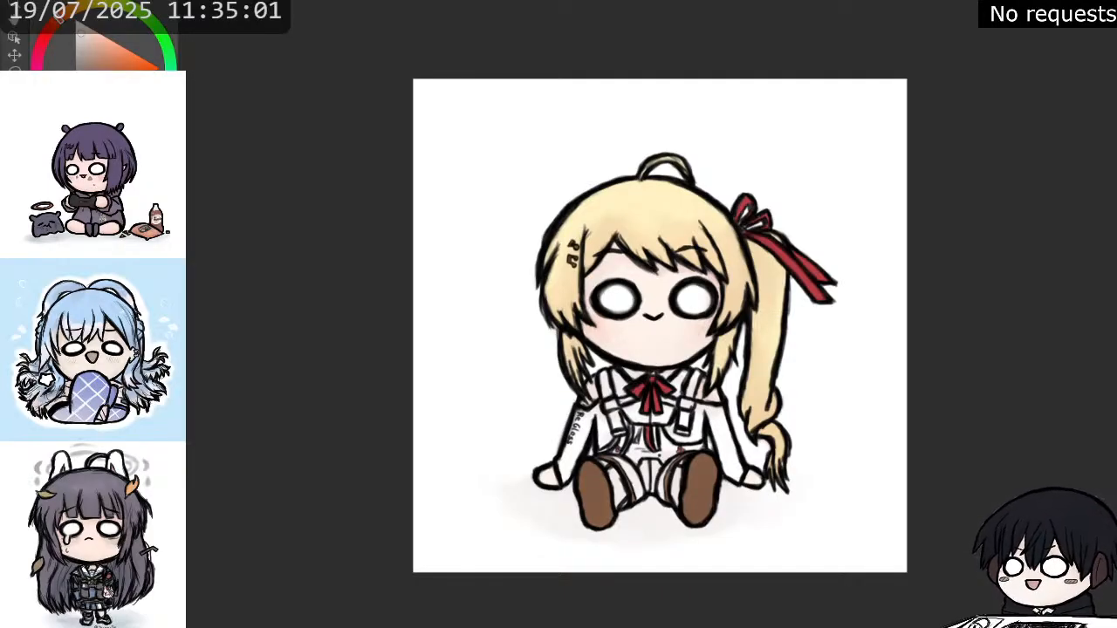
- Colour the lower ends of both hanging outfit straps orange
{"action": "scroll", "coordinate": [710, 462], "scroll_direction": "up", "scroll_amount": 1}
{"action": "scroll", "coordinate": [513, 315], "scroll_direction": "up", "scroll_amount": 1}
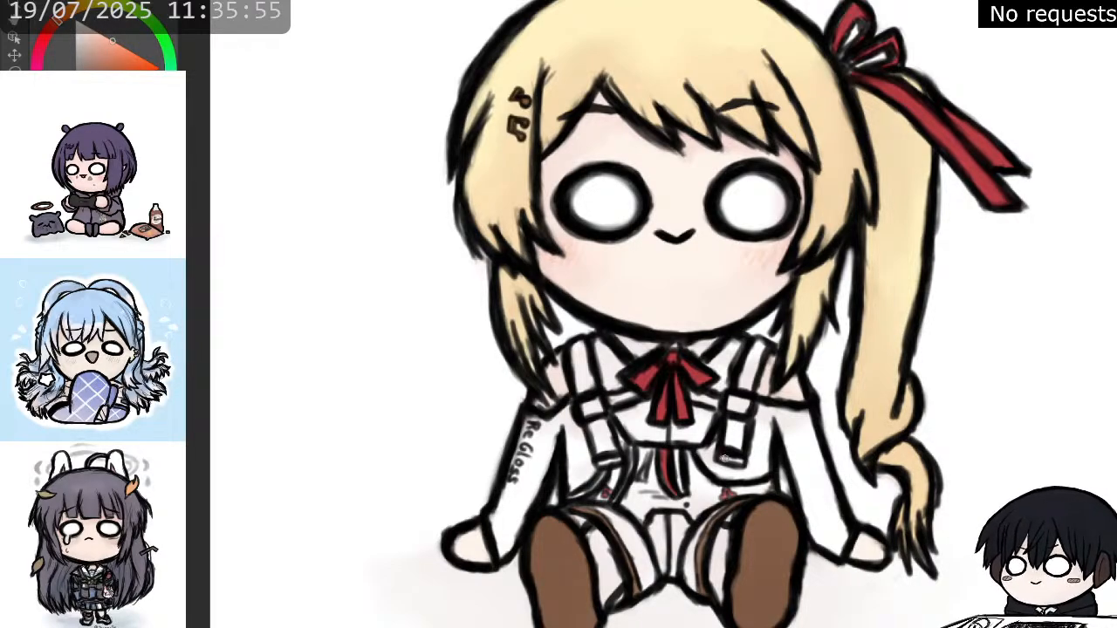
{"action": "left_click_drag", "start_coordinate": [740, 462], "coordinate": [718, 462]}
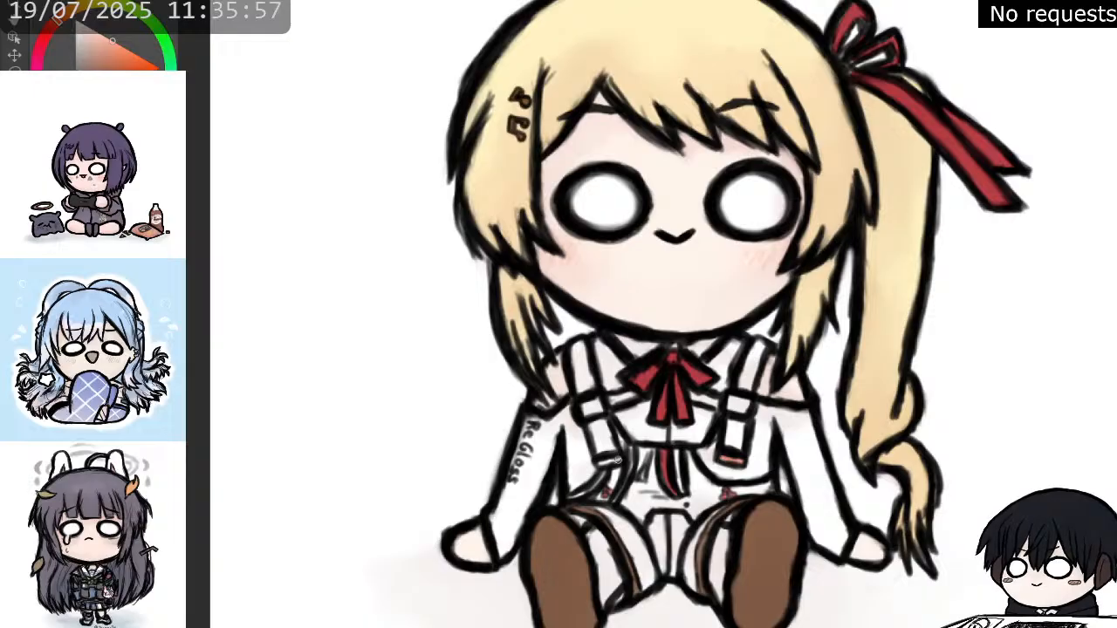
{"action": "left_click_drag", "start_coordinate": [620, 462], "coordinate": [602, 462]}
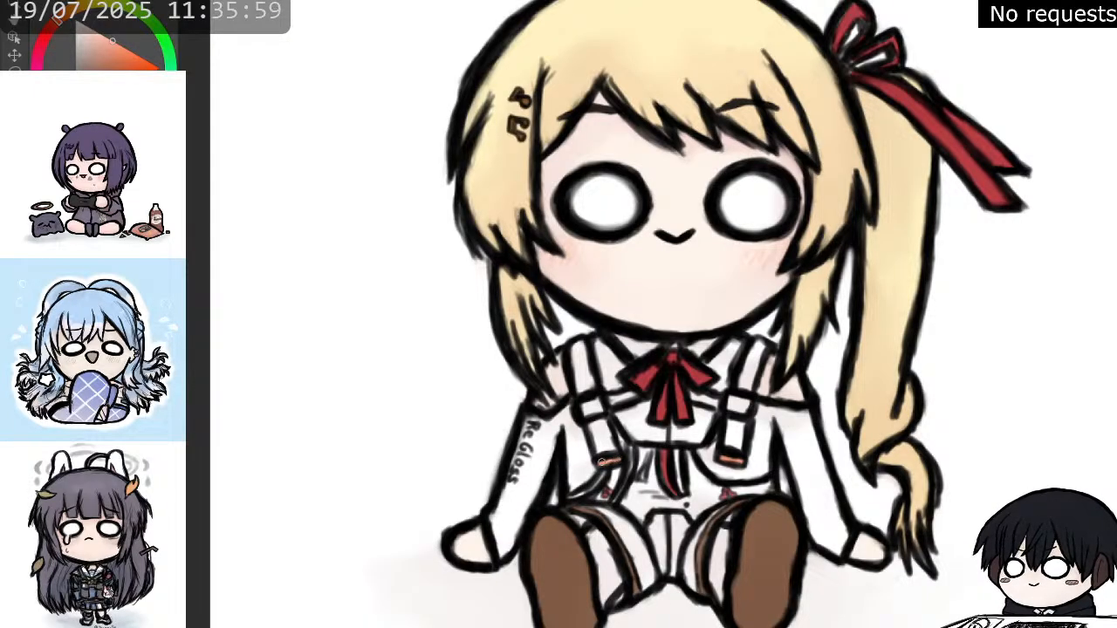
- Examine the shaded figure and ground shadow up close and as a whole, including on a rotated canvas, and restore the upright view
{"action": "scroll", "coordinate": [495, 555], "scroll_direction": "down", "scroll_amount": 5}
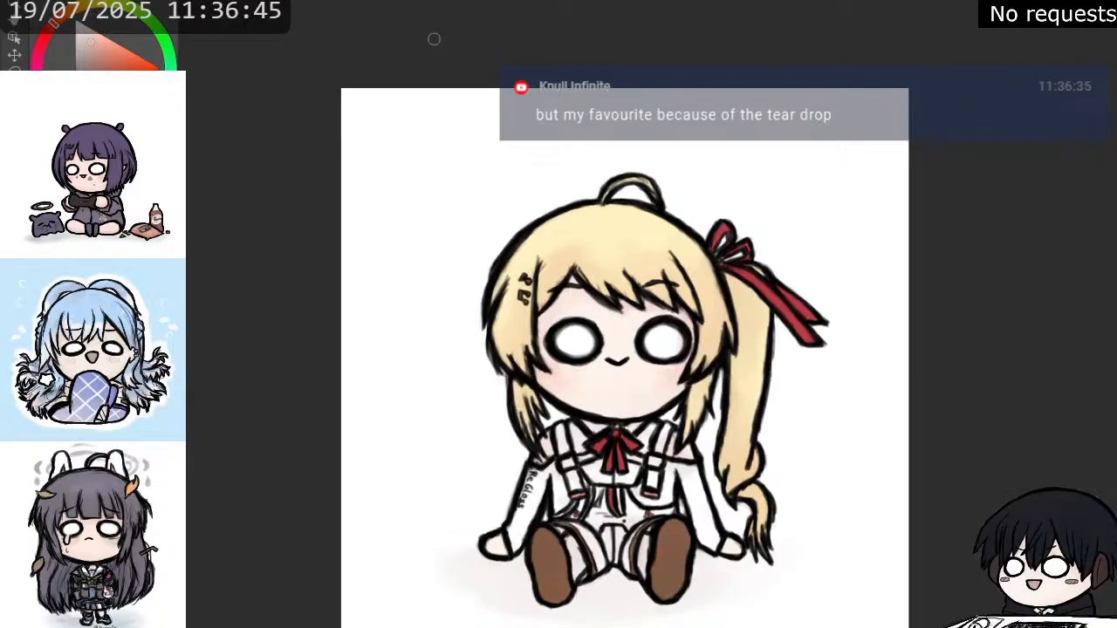
{"action": "left_click_drag", "start_coordinate": [434, 39], "coordinate": [475, 6]}
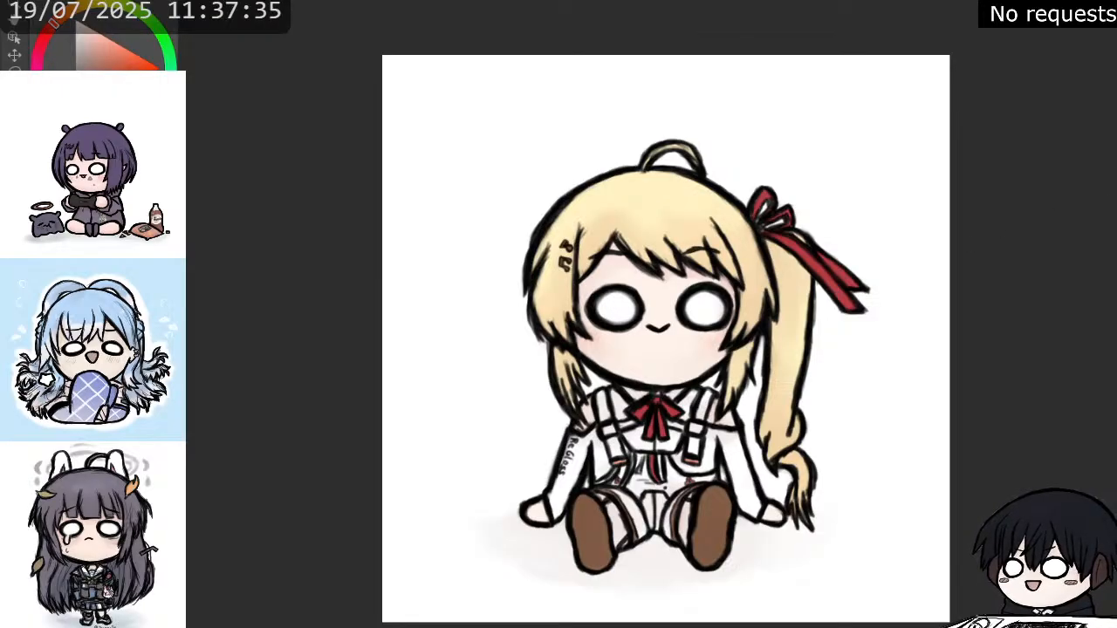
{"action": "left_click_drag", "start_coordinate": [829, 393], "coordinate": [738, 143]}
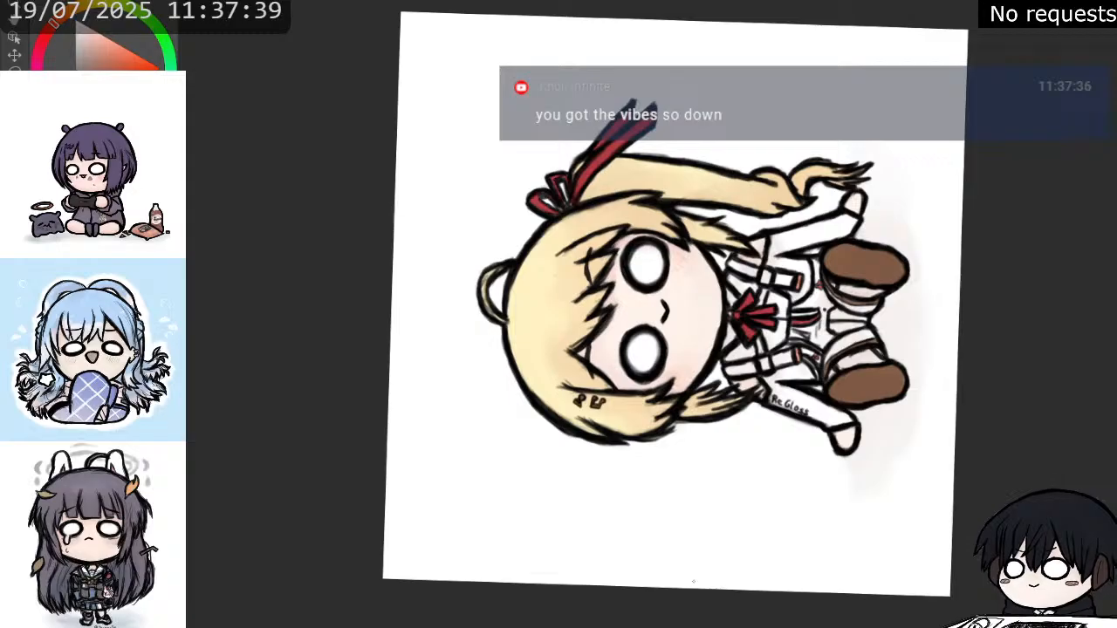
{"action": "scroll", "coordinate": [694, 582], "scroll_direction": "up", "scroll_amount": 3}
{"action": "scroll", "coordinate": [1062, 273], "scroll_direction": "up", "scroll_amount": 3}
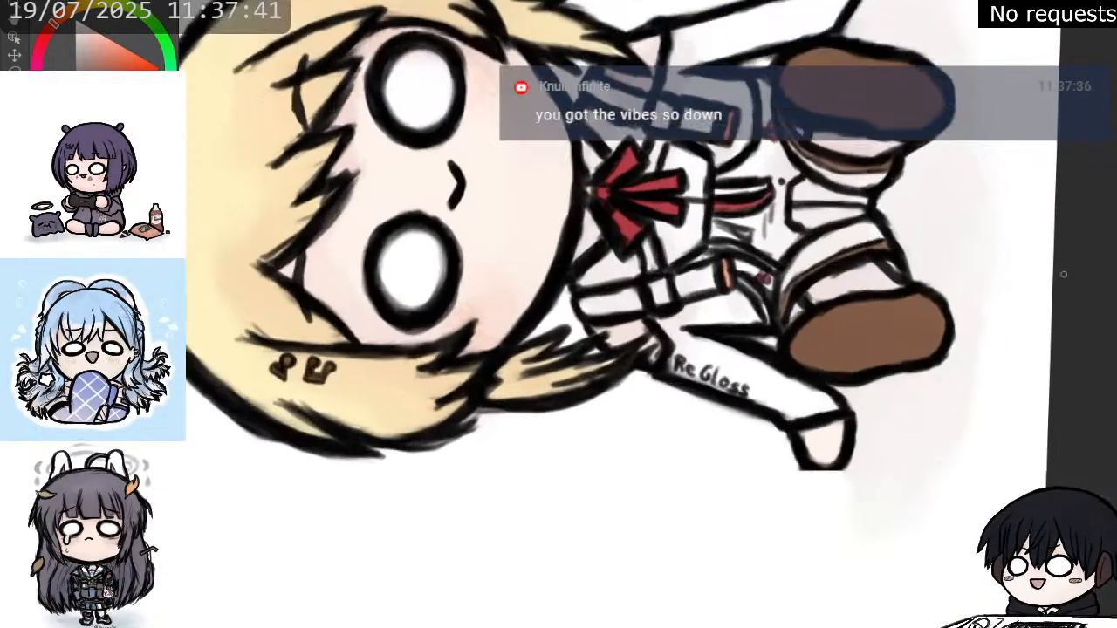
{"action": "scroll", "coordinate": [1063, 274], "scroll_direction": "up", "scroll_amount": 2}
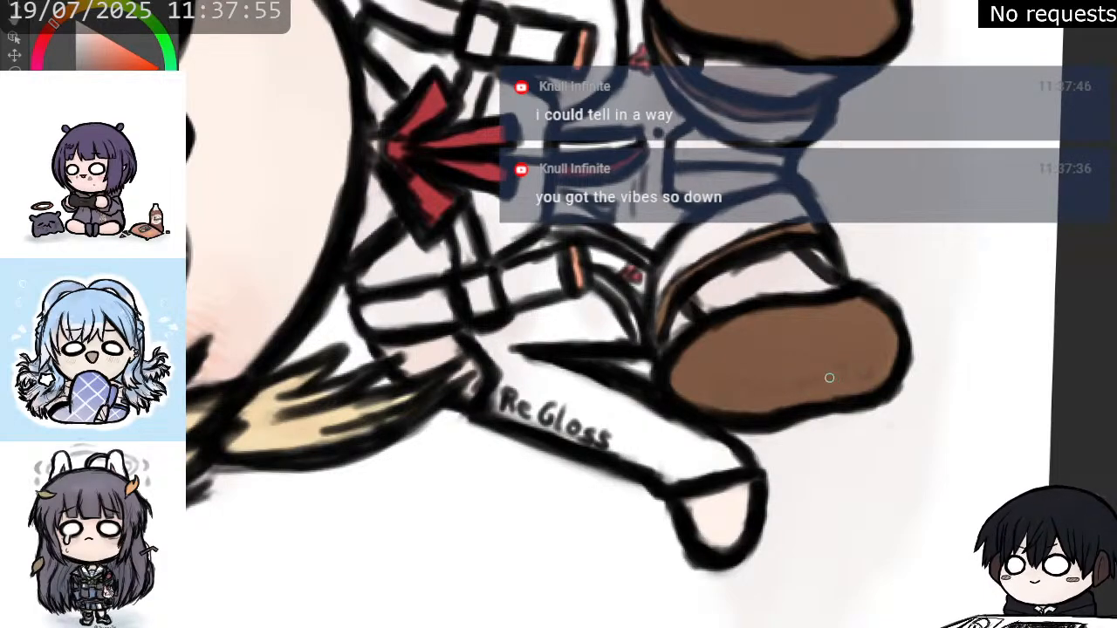
{"action": "key", "text": "ctrl+0"}
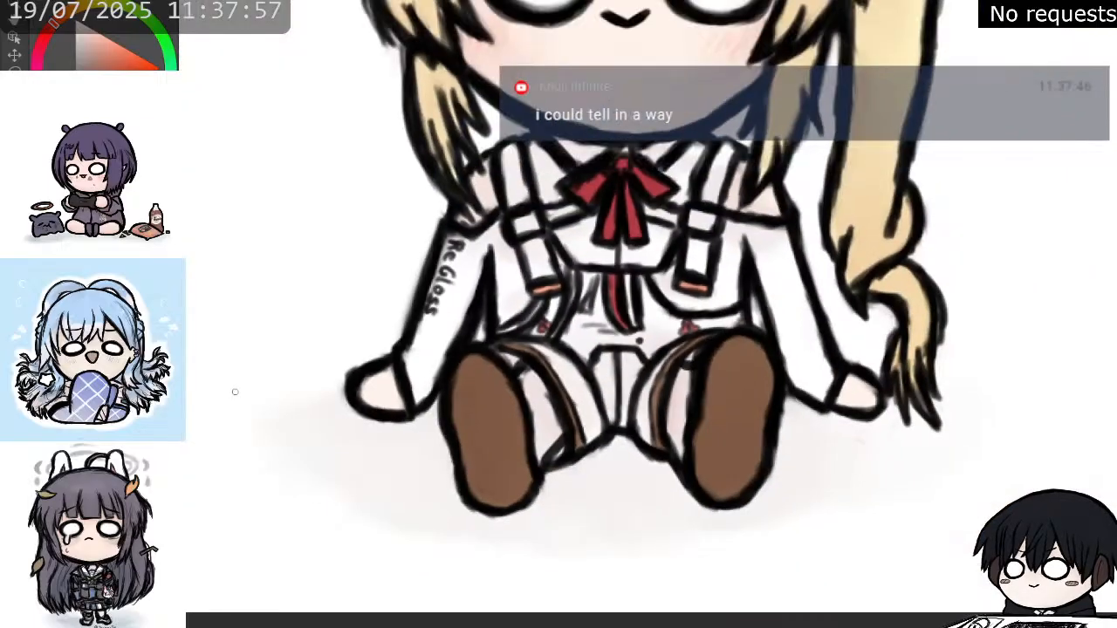
{"action": "scroll", "coordinate": [233, 414], "scroll_direction": "down", "scroll_amount": 3}
{"action": "left_click_drag", "start_coordinate": [184, 150], "coordinate": [466, 160]}
{"action": "scroll", "coordinate": [449, 190], "scroll_direction": "up", "scroll_amount": 3}
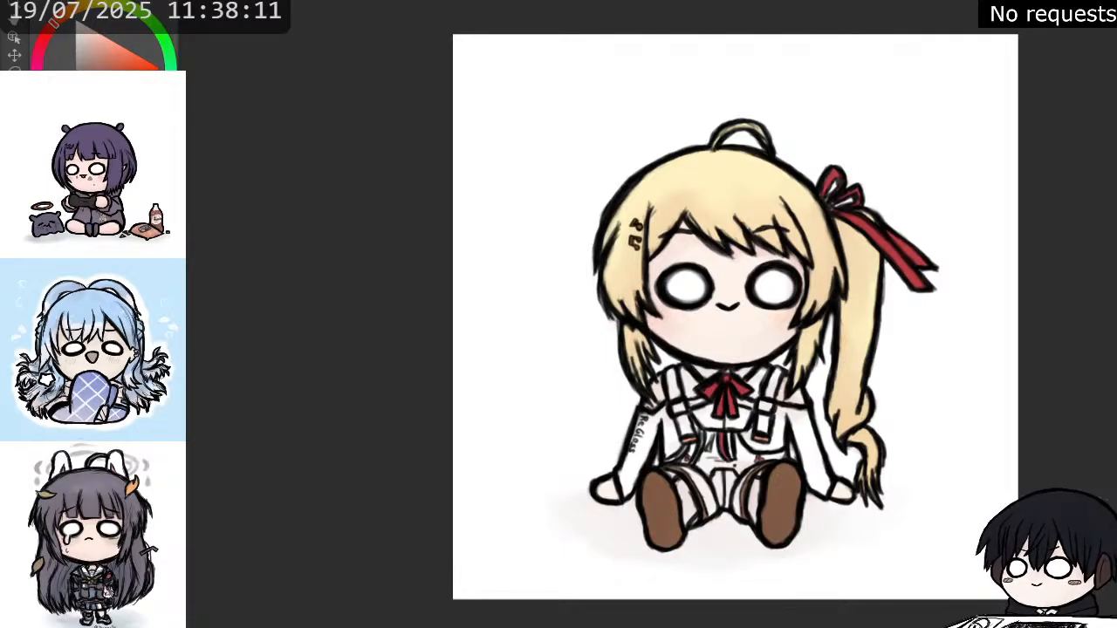
{"action": "mouse_move", "coordinate": [735, 317]}
{"action": "left_mouse_down"}
{"action": "mouse_move", "coordinate": [784, 320]}
{"action": "mouse_move", "coordinate": [756, 326]}
{"action": "left_mouse_up"}
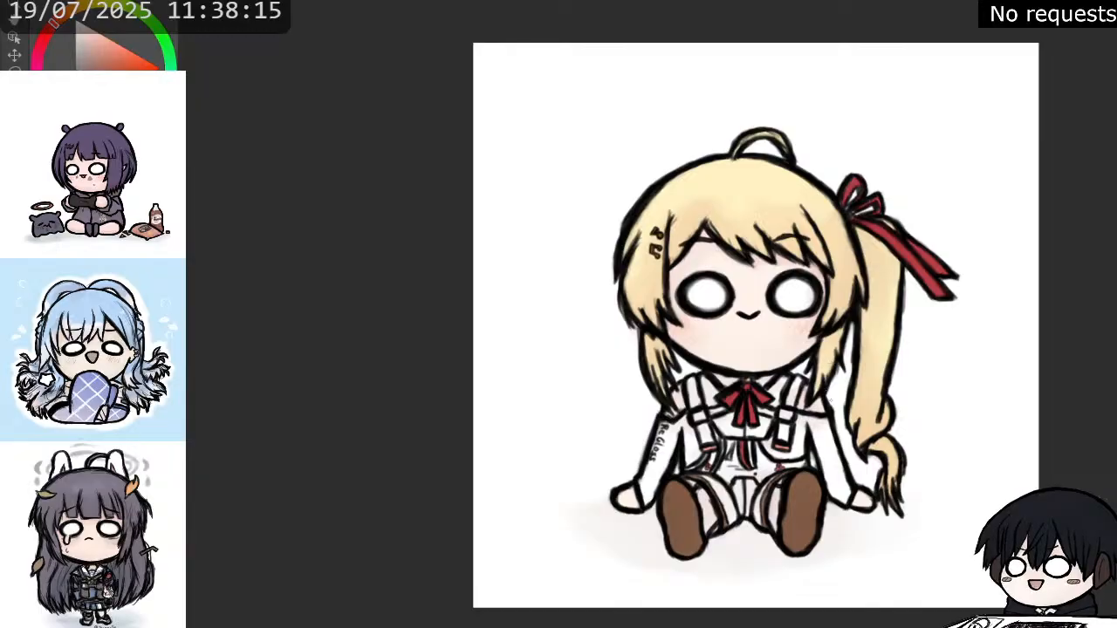
{"action": "mouse_move", "coordinate": [756, 325]}
{"action": "left_mouse_down"}
{"action": "mouse_move", "coordinate": [713, 335]}
{"action": "mouse_move", "coordinate": [669, 302]}
{"action": "mouse_move", "coordinate": [630, 328]}
{"action": "left_mouse_up"}
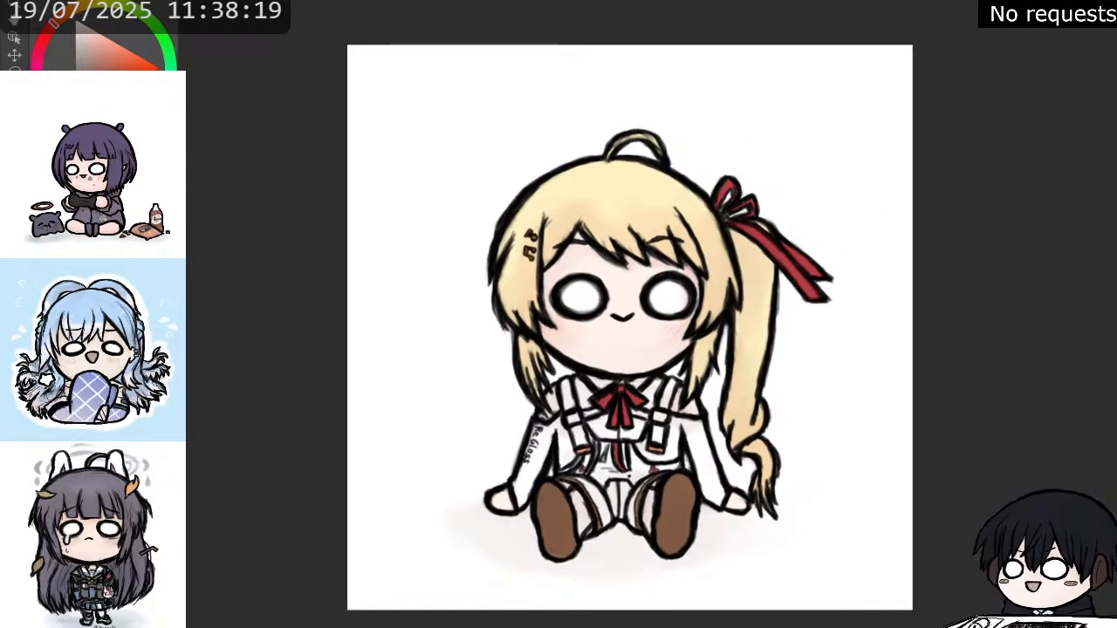